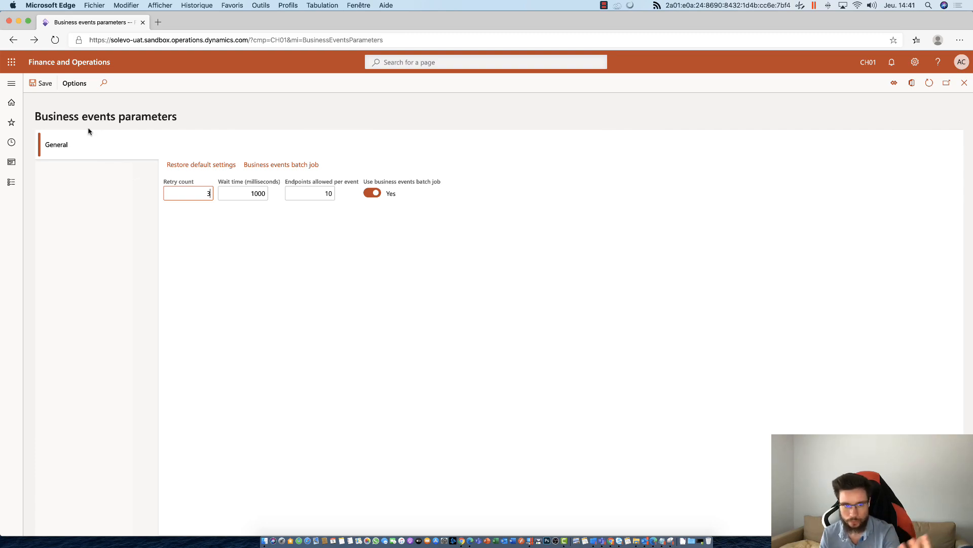
Step: Reopen the Finance and Operations sandbox dashboard by its web address after trying to open the batch jobs list
{"action": "left_click", "coordinate": [12, 83]}
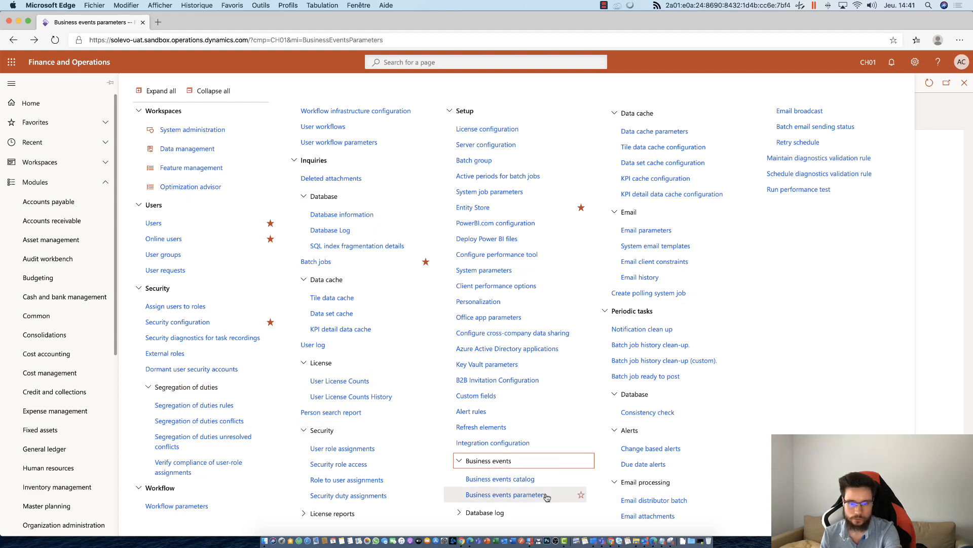
{"action": "left_click", "coordinate": [315, 262]}
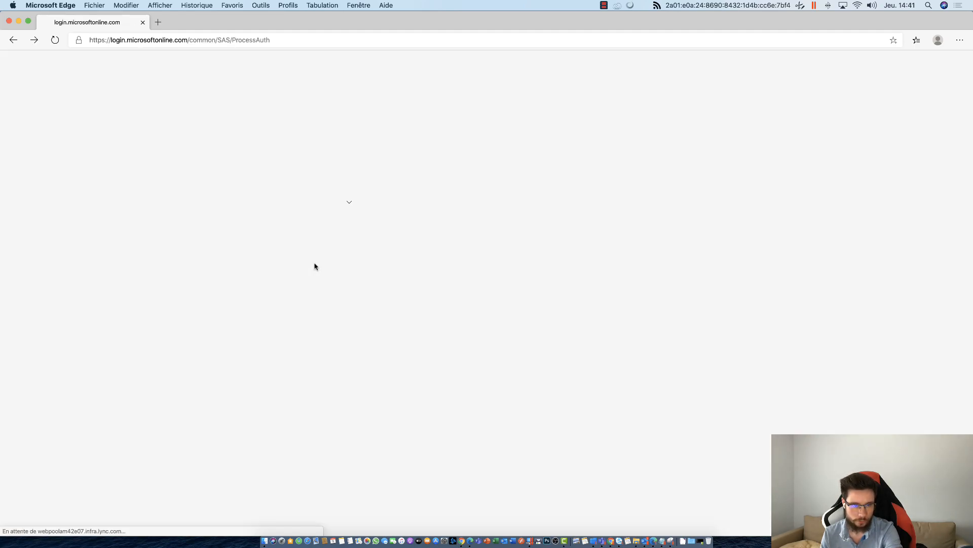
{"action": "left_click", "coordinate": [200, 42]}
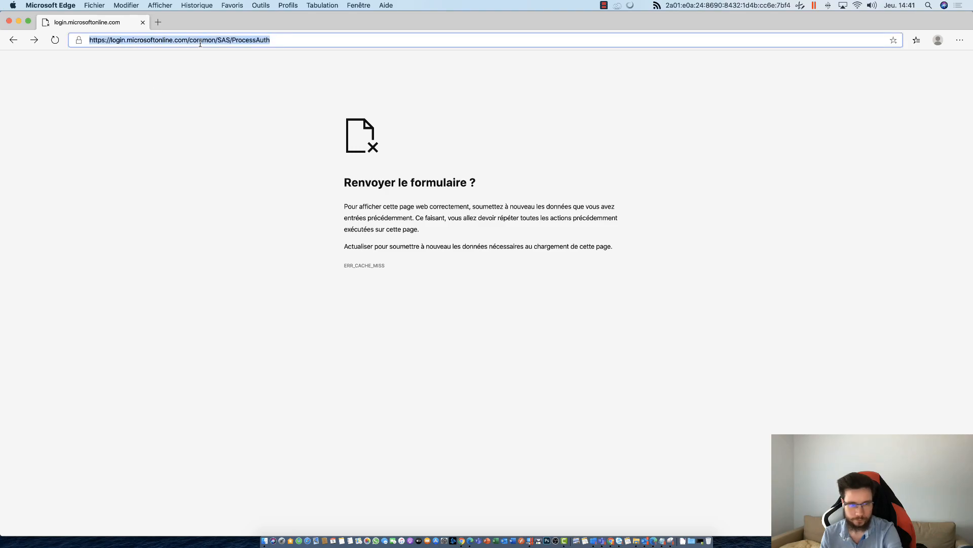
{"action": "type", "text": "s"}
{"action": "key", "text": "Return"}
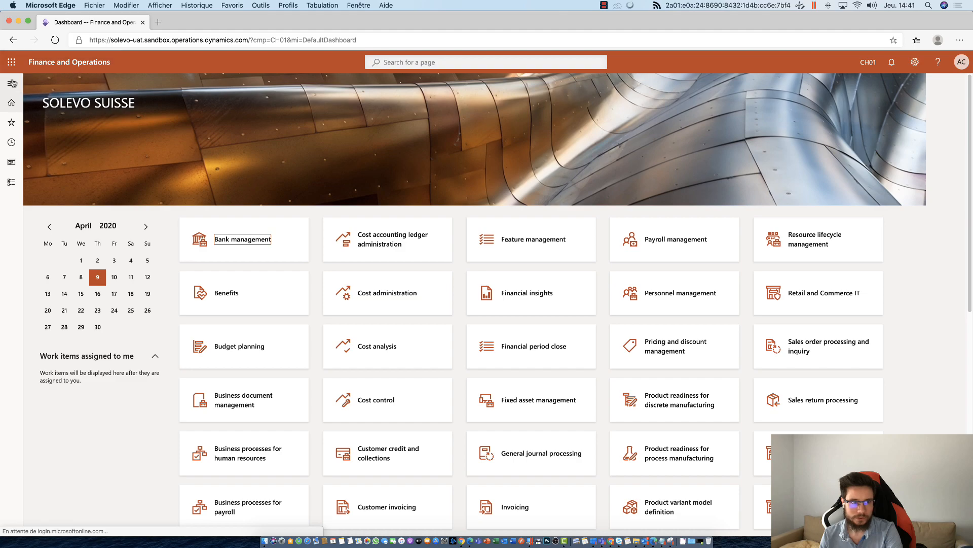
Step: Open the Batch jobs inquiry of the System administration module
{"action": "left_click", "coordinate": [11, 82]}
{"action": "left_click", "coordinate": [33, 429]}
{"action": "scroll", "coordinate": [91, 341], "scroll_direction": "down", "scroll_amount": 1}
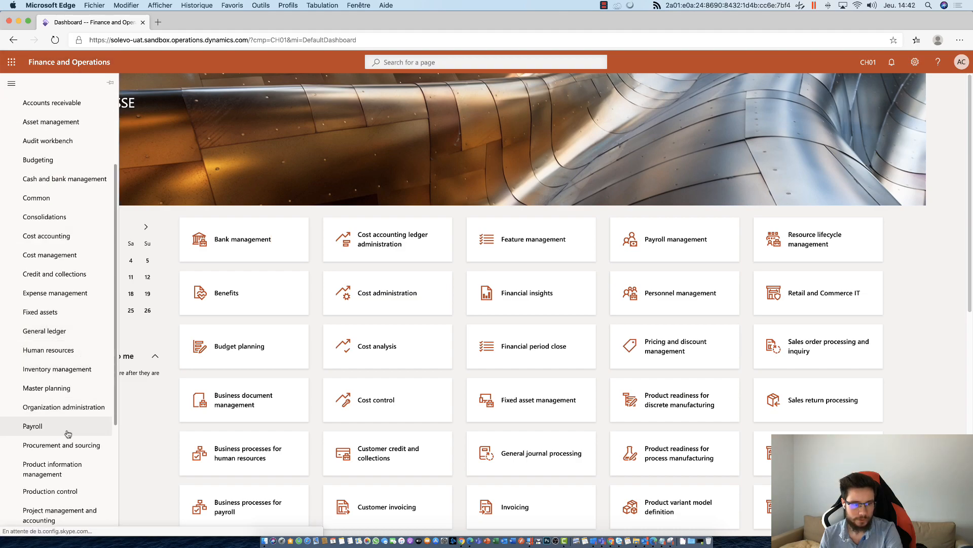
{"action": "scroll", "coordinate": [66, 479], "scroll_direction": "down", "scroll_amount": 5}
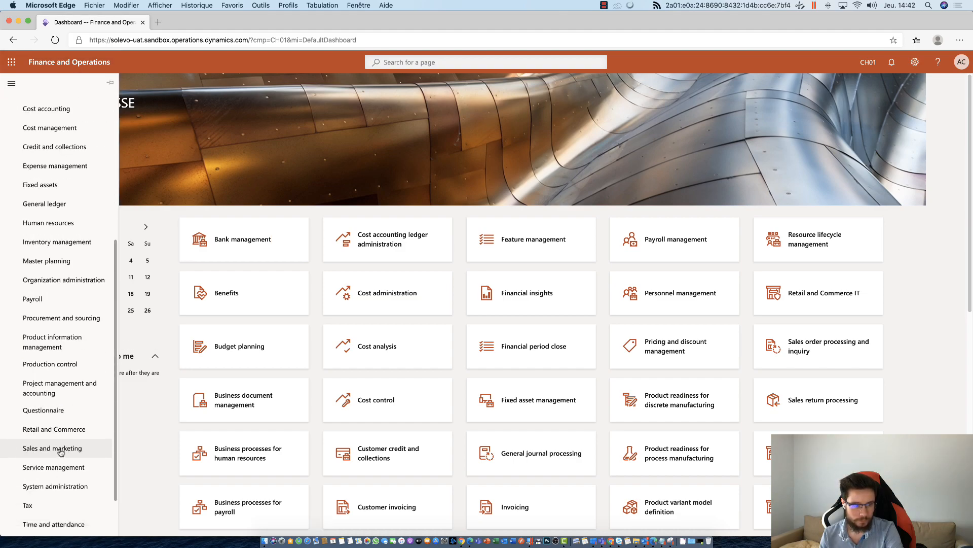
{"action": "left_click", "coordinate": [59, 486]}
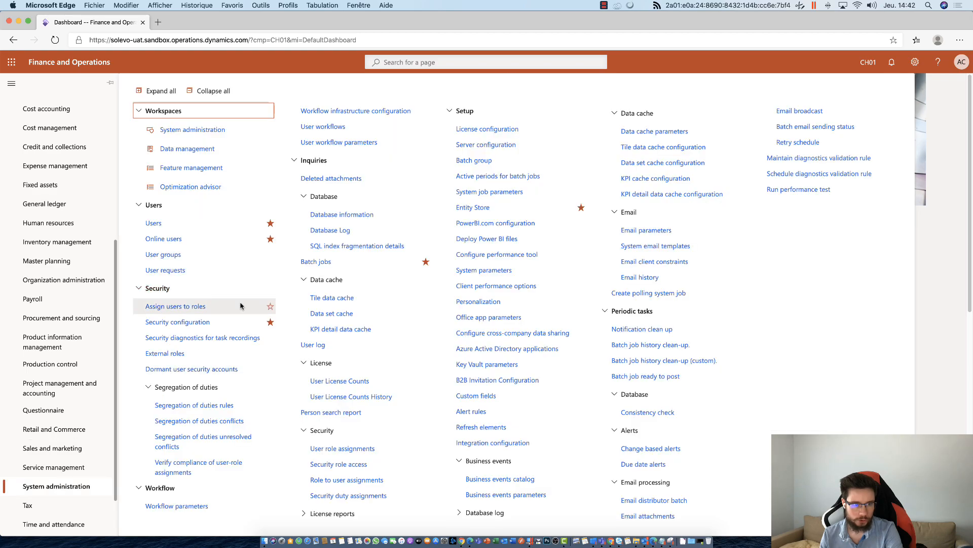
{"action": "left_click", "coordinate": [315, 261]}
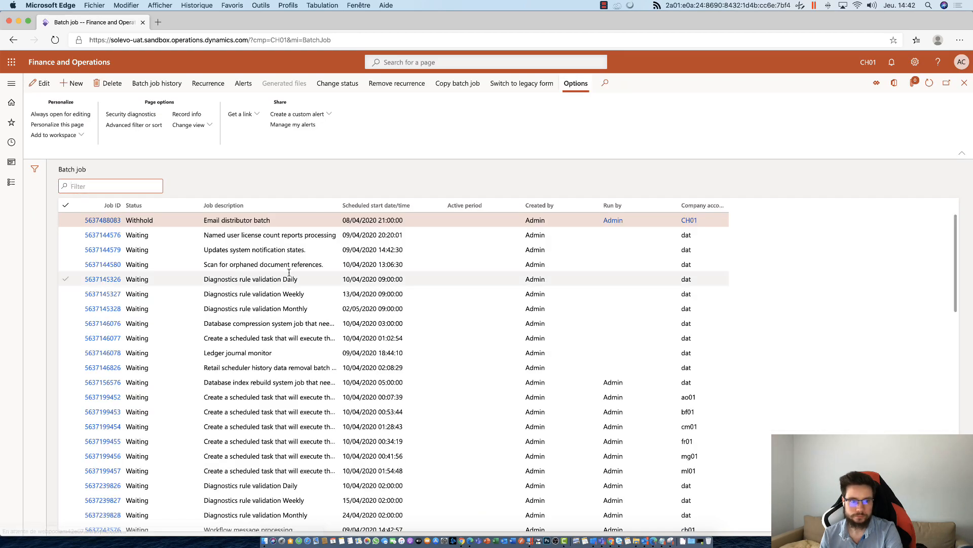
Step: Locate the Business events batch processor job in the batch job list and select its scheduled start date/time
{"action": "left_click", "coordinate": [228, 462]}
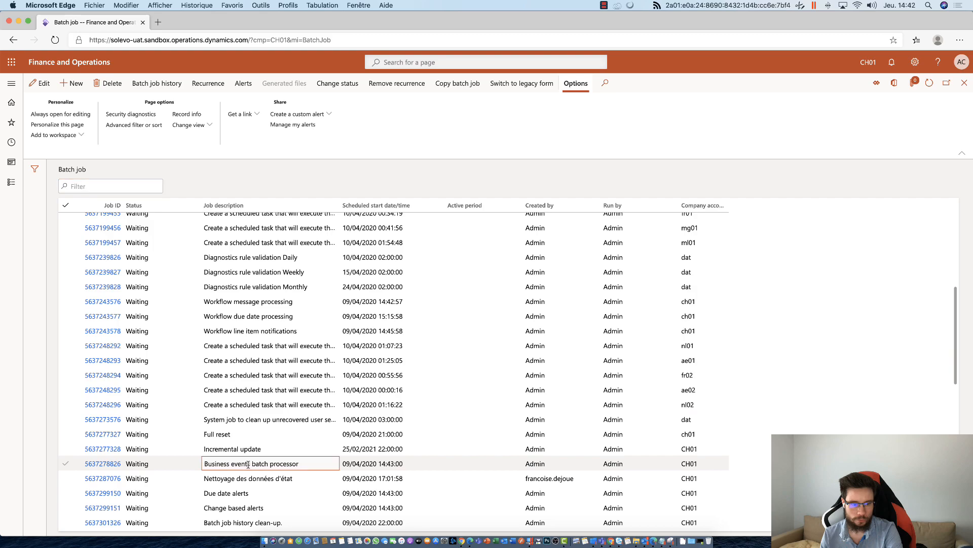
{"action": "scroll", "coordinate": [228, 460], "scroll_direction": "up", "scroll_amount": 4}
{"action": "left_click", "coordinate": [220, 470]}
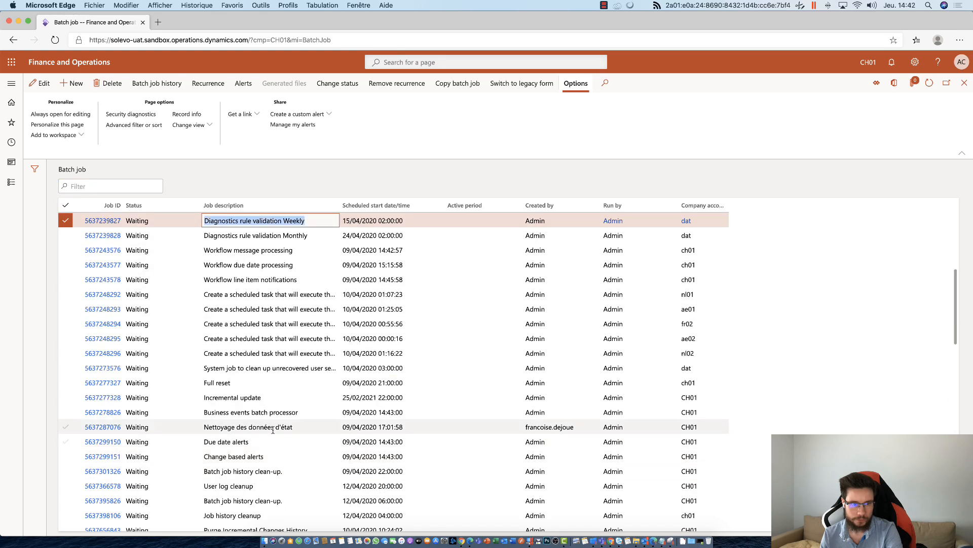
{"action": "scroll", "coordinate": [287, 270], "scroll_direction": "up", "scroll_amount": 2}
{"action": "scroll", "coordinate": [287, 270], "scroll_direction": "up", "scroll_amount": 3}
{"action": "scroll", "coordinate": [288, 329], "scroll_direction": "down", "scroll_amount": 5}
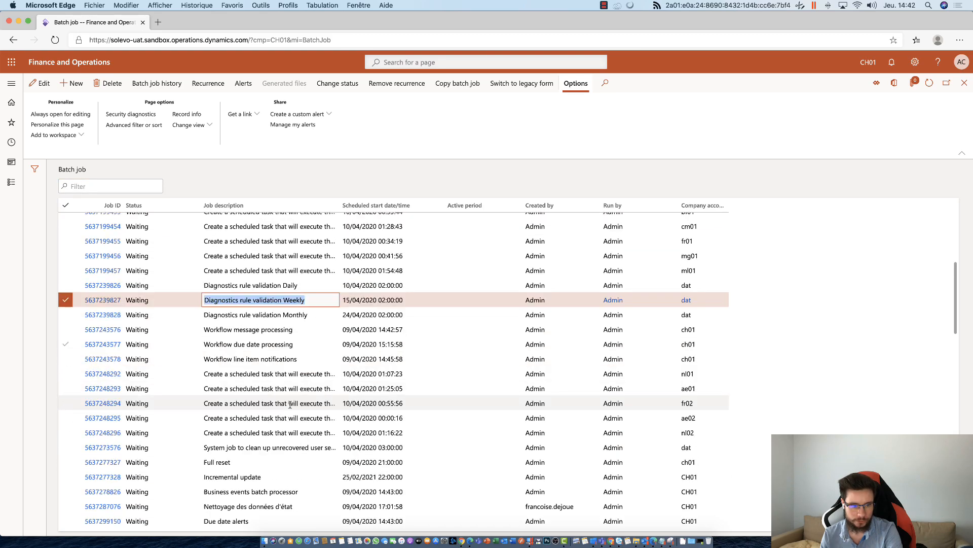
{"action": "scroll", "coordinate": [290, 404], "scroll_direction": "down", "scroll_amount": 2}
{"action": "left_click", "coordinate": [296, 379]}
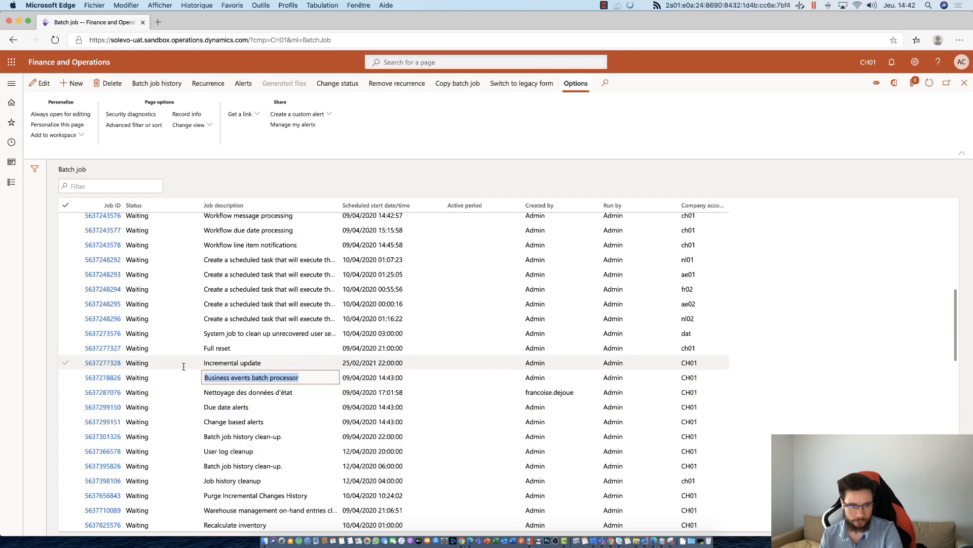
{"action": "left_click", "coordinate": [376, 381]}
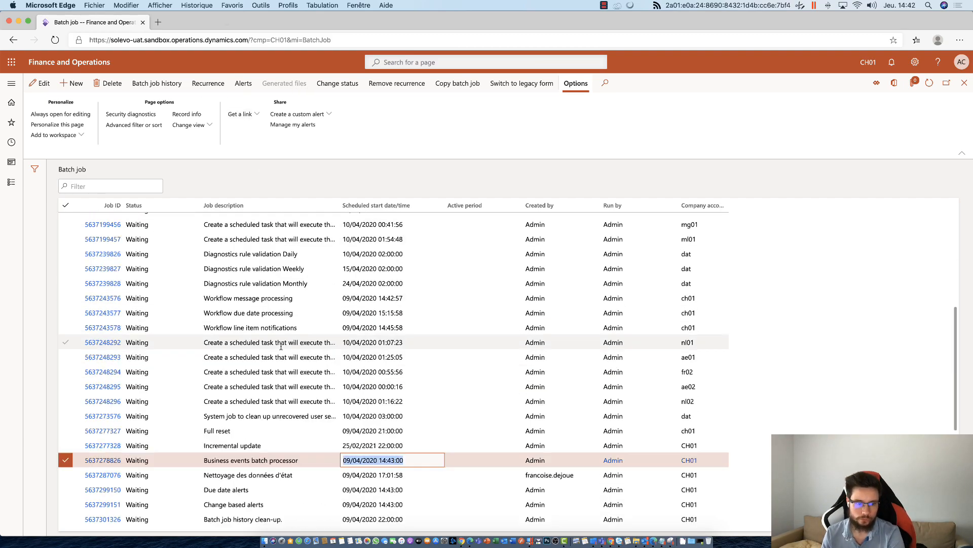
Step: Inspect the recurrence pattern and minute count of the Business events batch processor job, leaving the settings without saving
{"action": "left_click", "coordinate": [208, 84]}
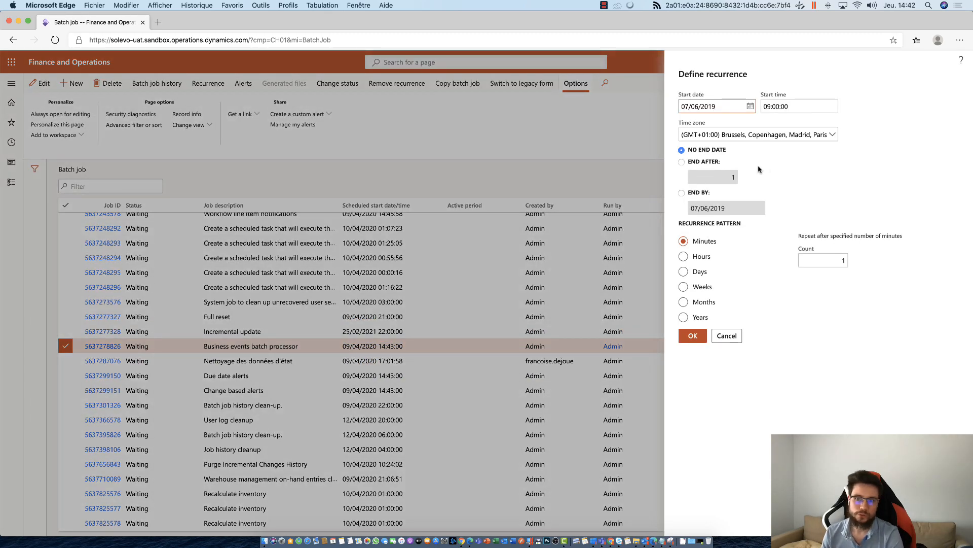
{"action": "left_click", "coordinate": [834, 258]}
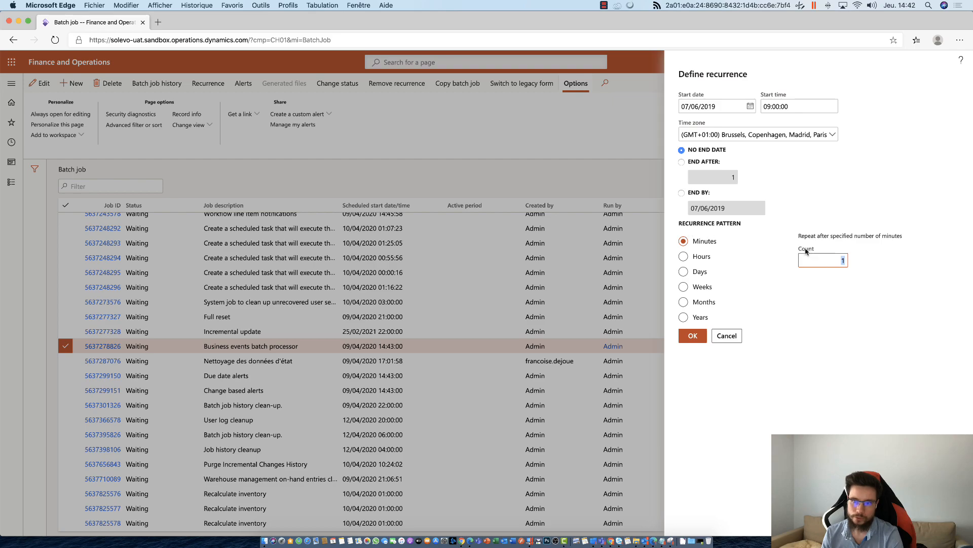
{"action": "left_click", "coordinate": [723, 338]}
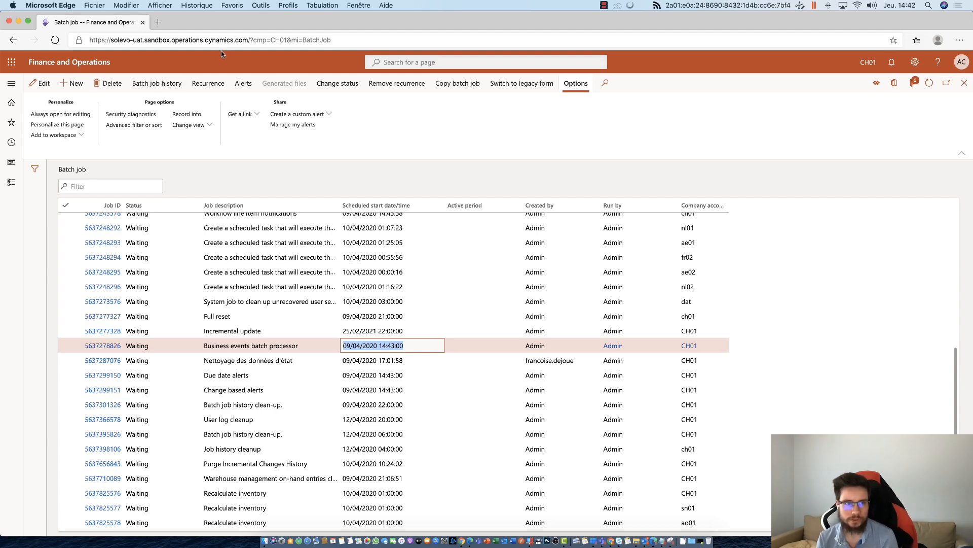
Step: Open the Business events catalog from the System administration setup and dismiss the catalog security notice
{"action": "left_click", "coordinate": [19, 83]}
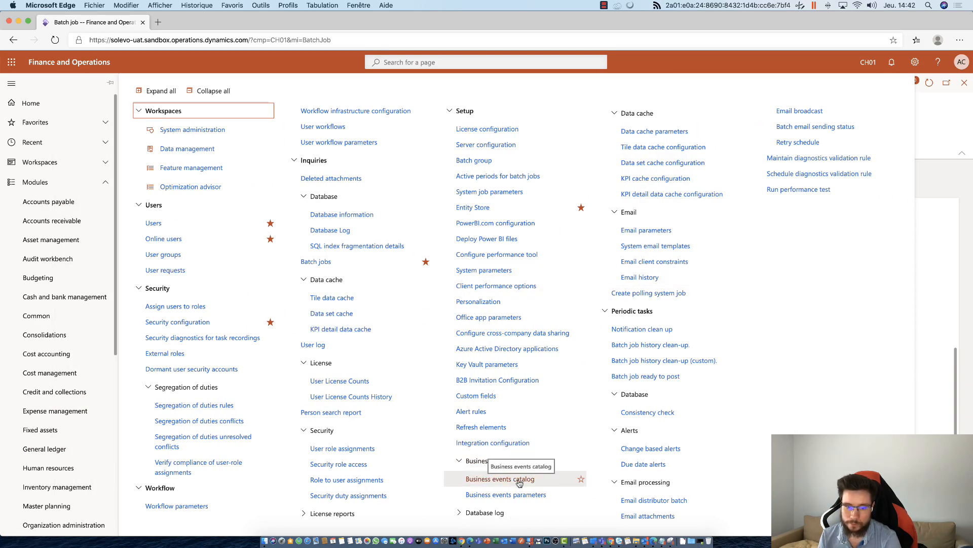
{"action": "left_click", "coordinate": [519, 482]}
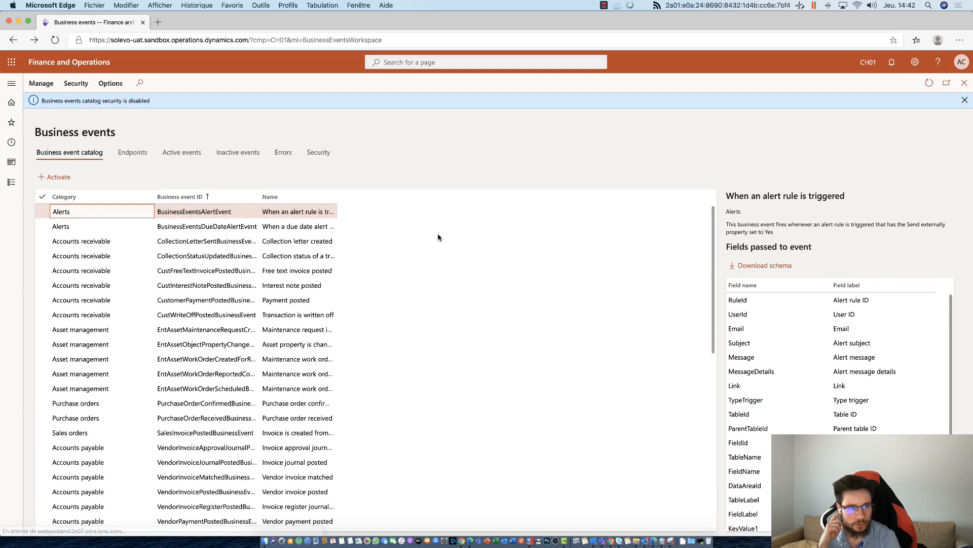
{"action": "left_click", "coordinate": [965, 100]}
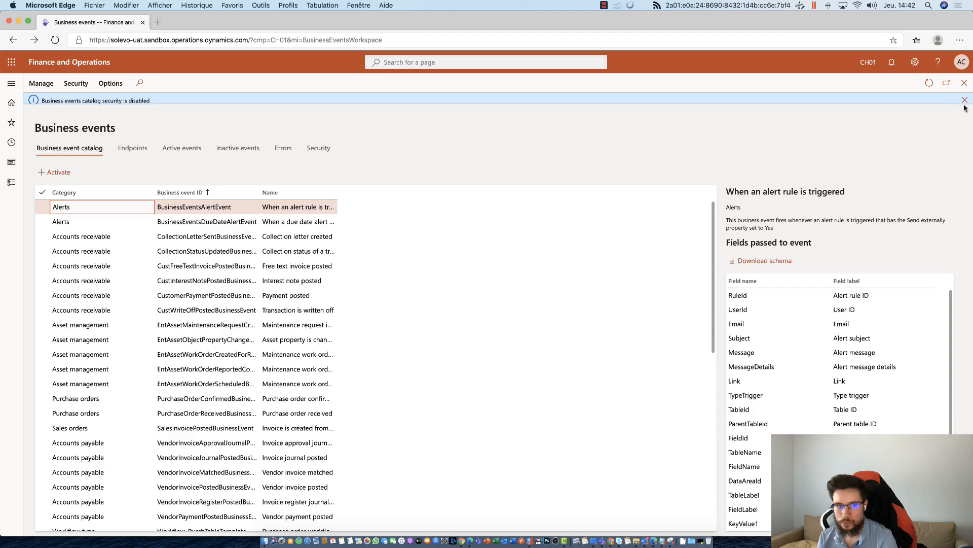
Step: Widen the Category, Business event ID and Name columns of the catalog so their full contents can be read
{"action": "left_click_drag", "start_coordinate": [154, 181], "coordinate": [232, 181]}
{"action": "left_click_drag", "start_coordinate": [342, 181], "coordinate": [525, 181]}
{"action": "scroll", "coordinate": [460, 270], "scroll_direction": "down", "scroll_amount": 5}
{"action": "scroll", "coordinate": [460, 270], "scroll_direction": "up", "scroll_amount": 5}
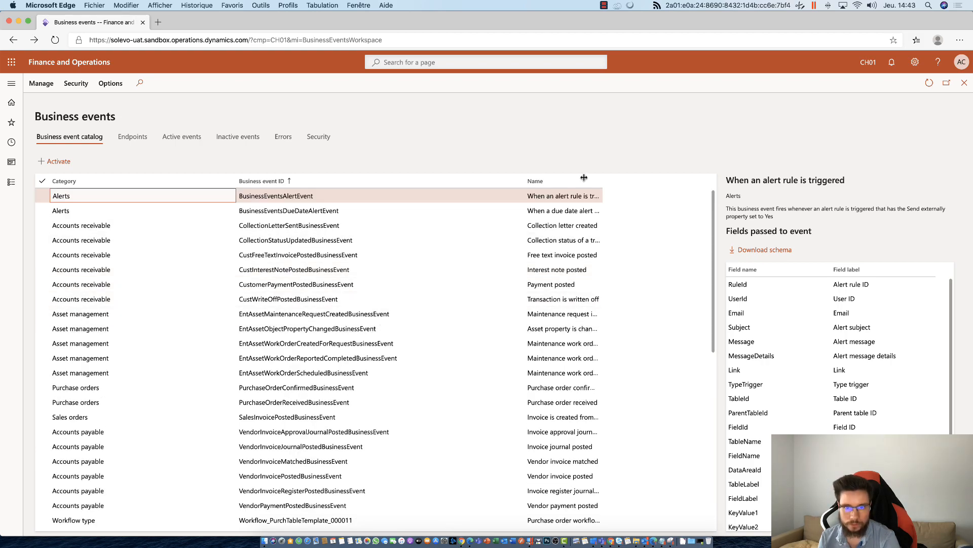
{"action": "double_click", "coordinate": [602, 182]}
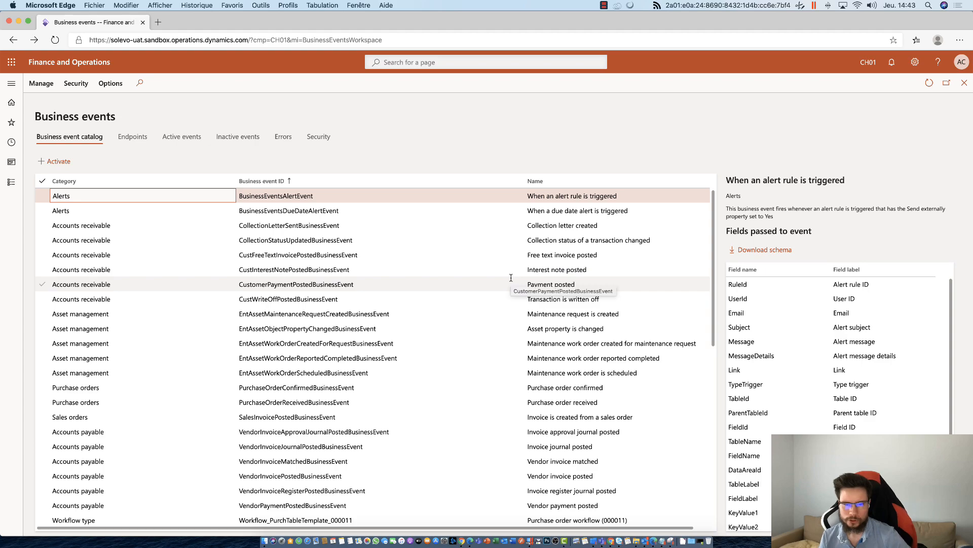
Step: Examine the descriptions and fields passed for the CustWriteOffPostedBusinessEvent and CustomerPaymentPostedBusinessEvent entries
{"action": "left_click", "coordinate": [382, 300]}
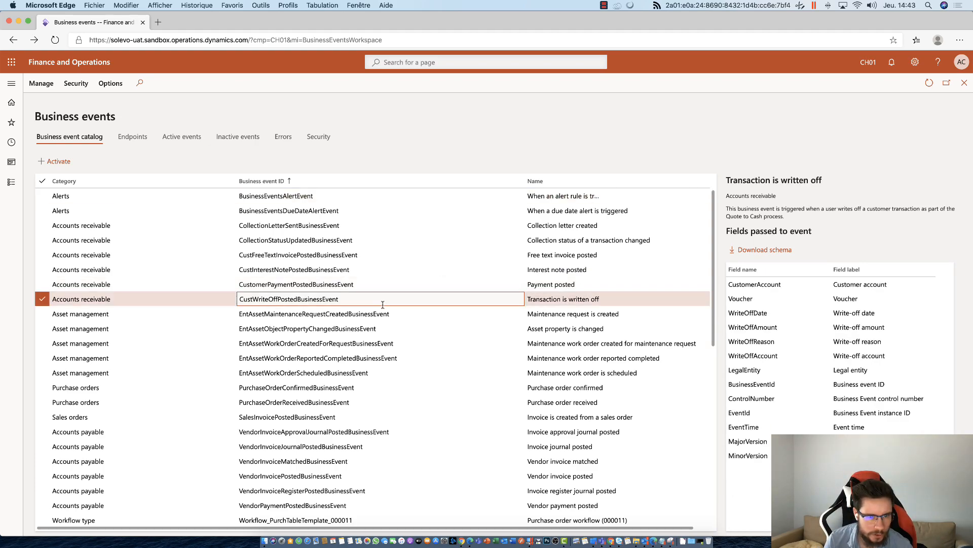
{"action": "left_click", "coordinate": [45, 304]}
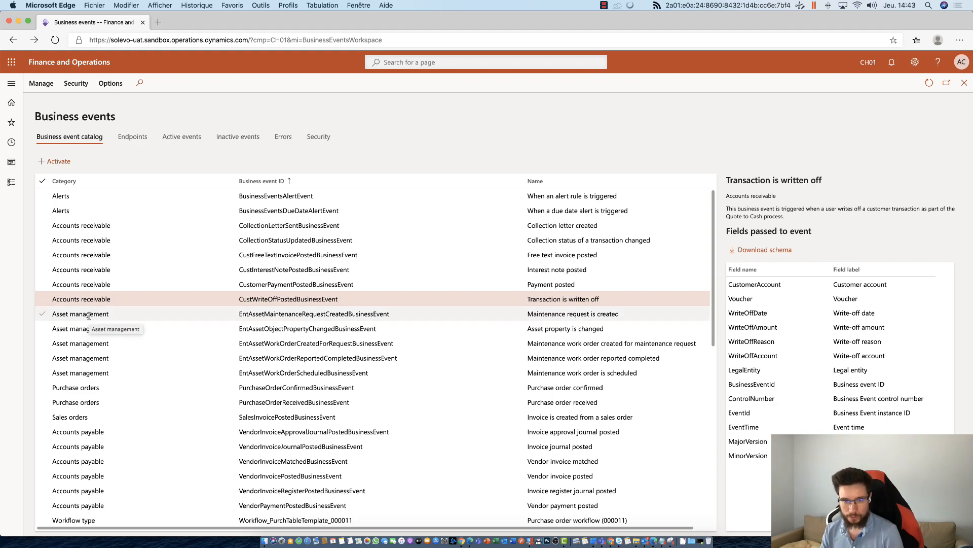
{"action": "left_click", "coordinate": [568, 286]}
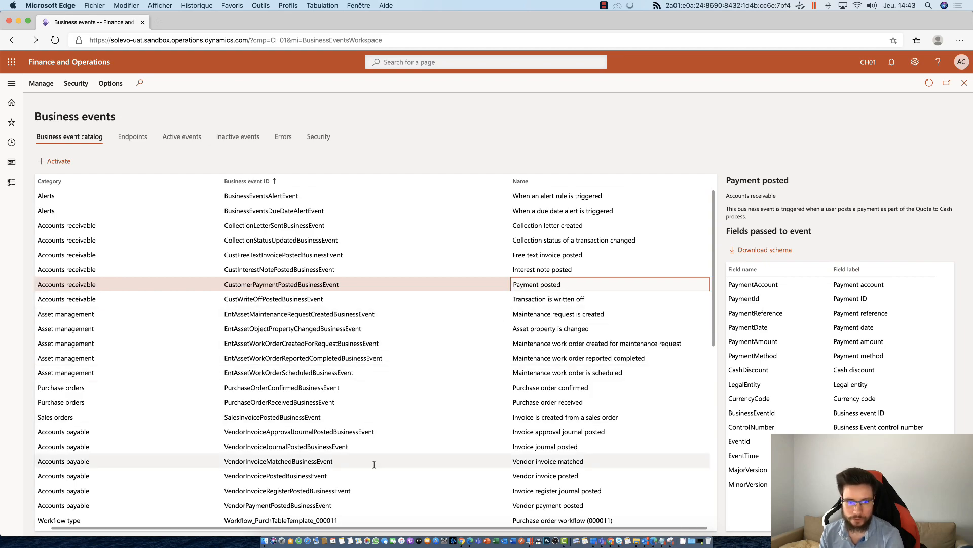
{"action": "left_click_drag", "start_coordinate": [311, 527], "coordinate": [295, 528]}
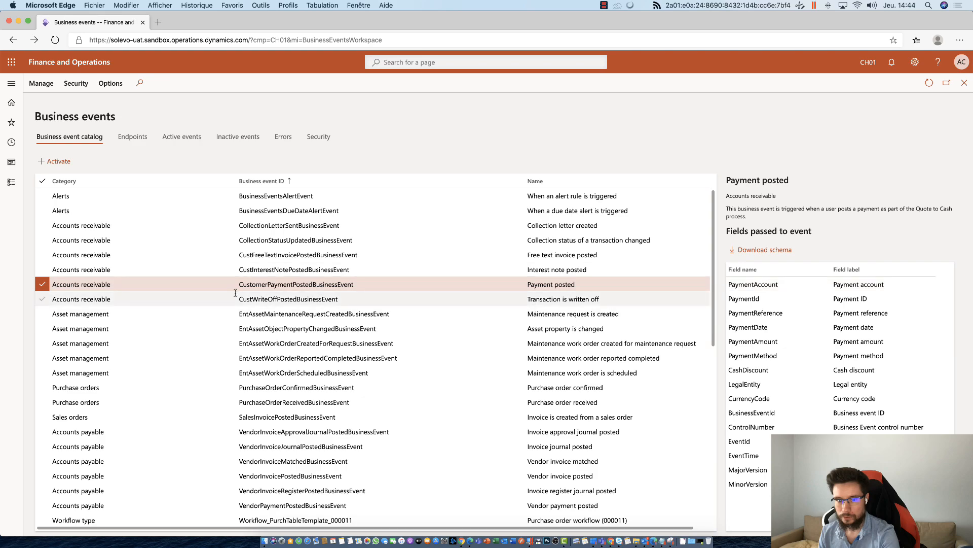
Step: Examine the purchase order workflow events, including the fields passed by Workflow_PurchTableTemplate_000021_PurchTableApprovalEdit_Started
{"action": "scroll", "coordinate": [235, 293], "scroll_direction": "down", "scroll_amount": 15}
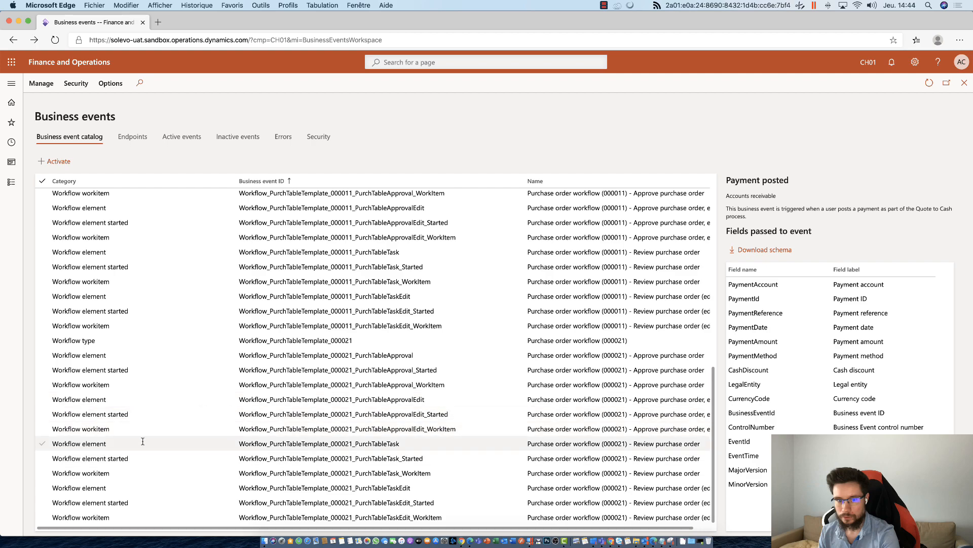
{"action": "left_click", "coordinate": [145, 411]}
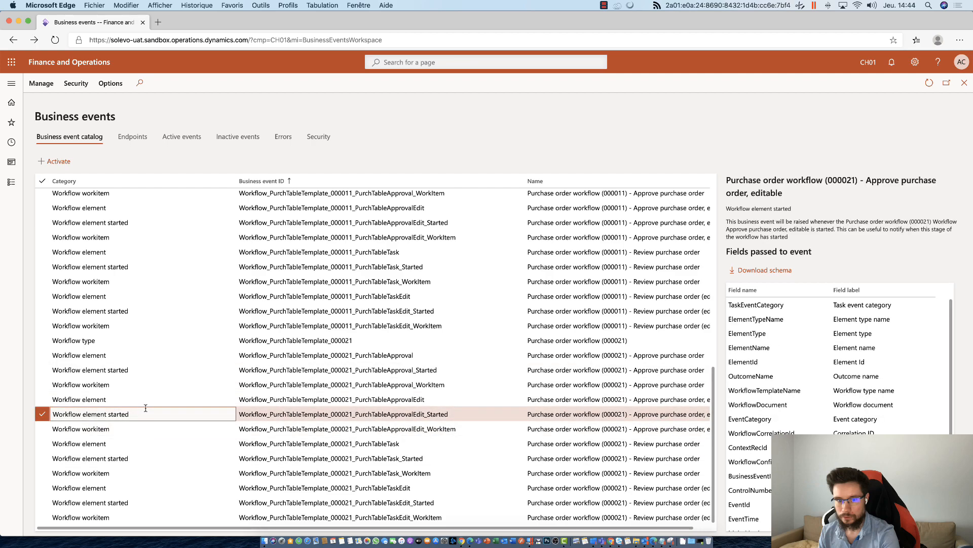
{"action": "scroll", "coordinate": [770, 438], "scroll_direction": "down", "scroll_amount": 2}
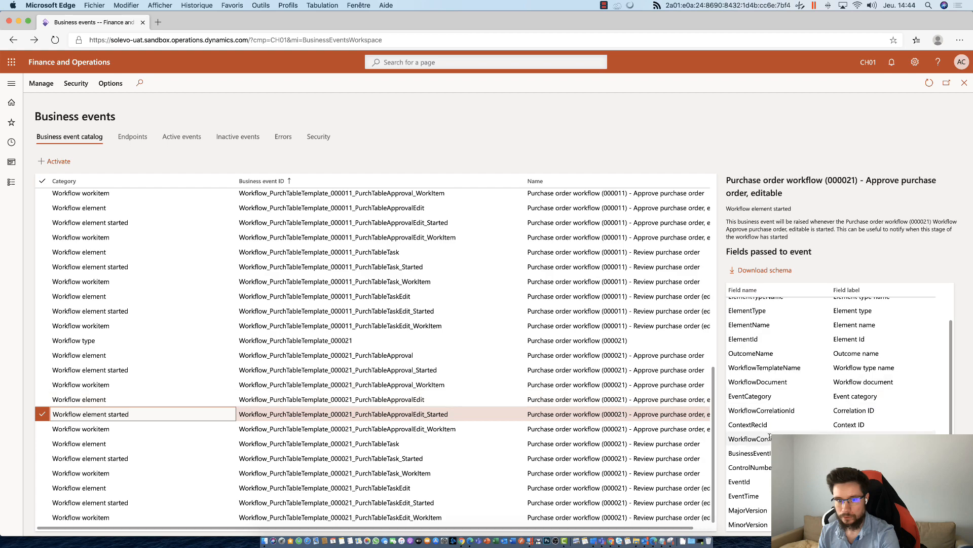
{"action": "scroll", "coordinate": [769, 437], "scroll_direction": "up", "scroll_amount": 2}
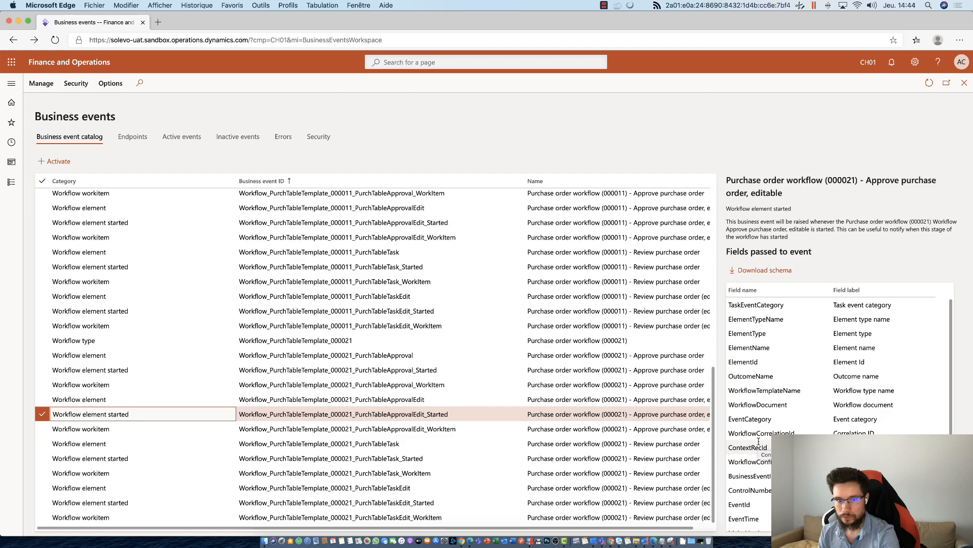
{"action": "scroll", "coordinate": [460, 369], "scroll_direction": "up", "scroll_amount": 6}
{"action": "scroll", "coordinate": [460, 369], "scroll_direction": "down", "scroll_amount": 6}
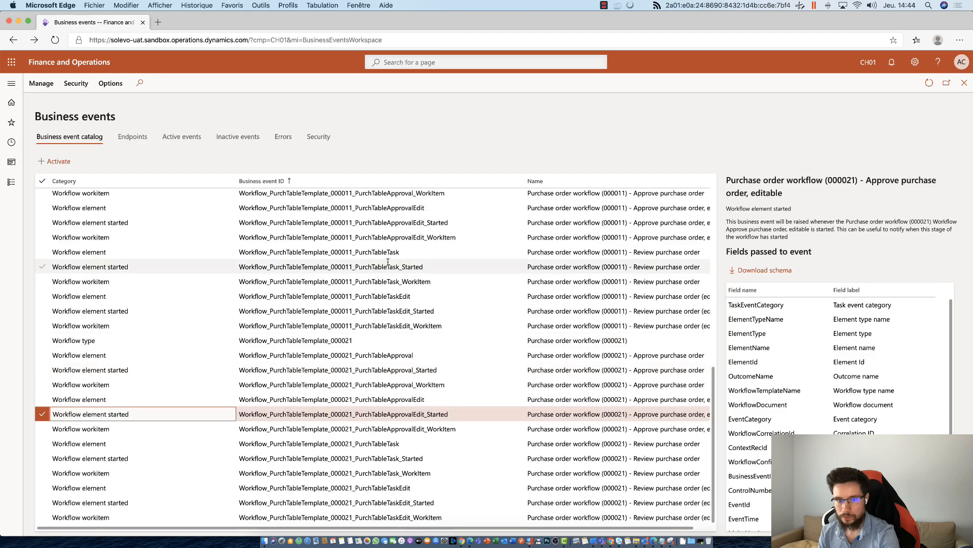
{"action": "scroll", "coordinate": [388, 262], "scroll_direction": "up", "scroll_amount": 2}
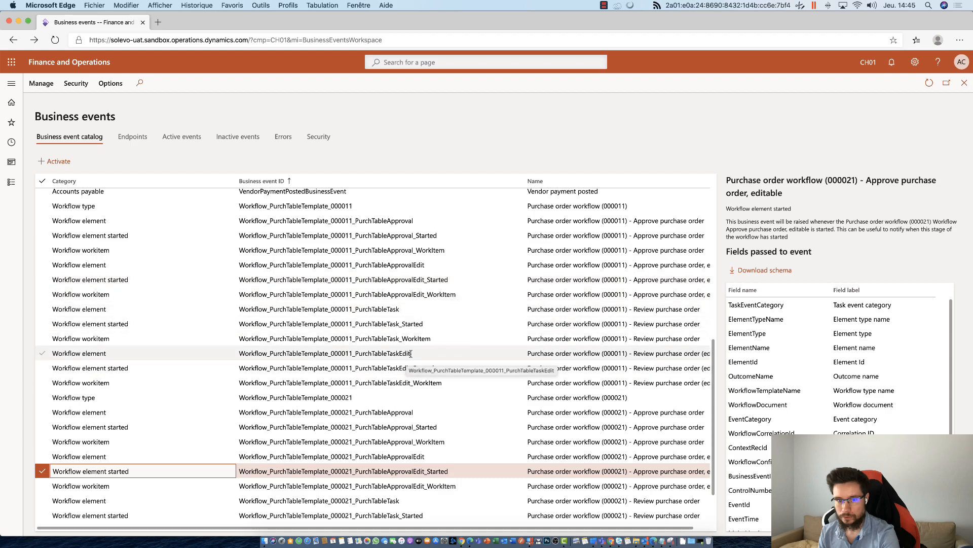
{"action": "scroll", "coordinate": [410, 354], "scroll_direction": "up", "scroll_amount": 10}
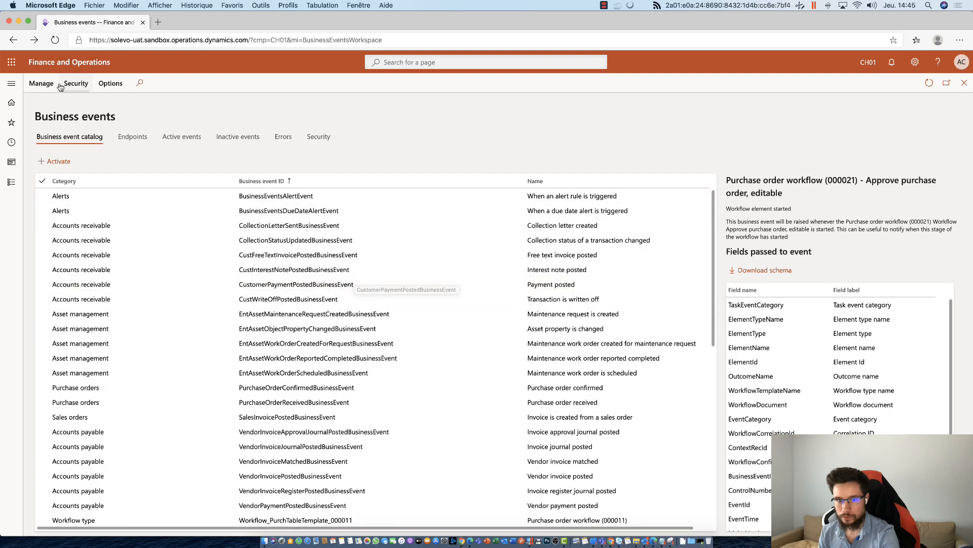
Step: Examine the command for rebuilding the business event catalog and the options for enabling or disabling catalog security
{"action": "left_click", "coordinate": [41, 83]}
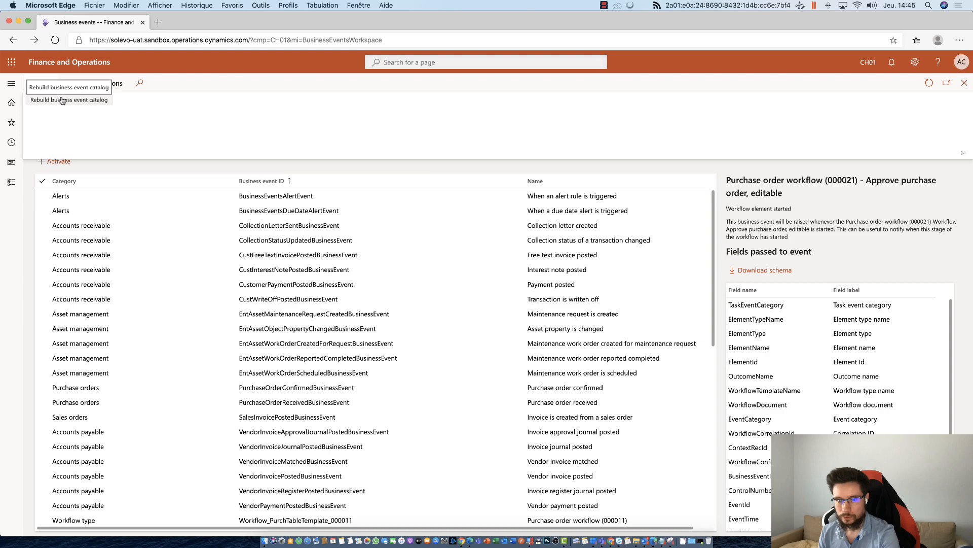
{"action": "left_click", "coordinate": [62, 101]}
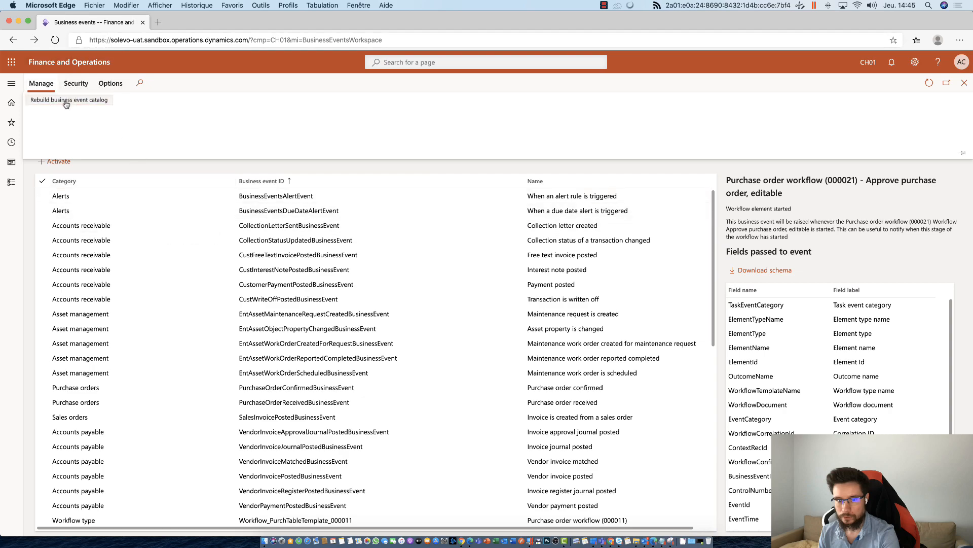
{"action": "left_click", "coordinate": [80, 88]}
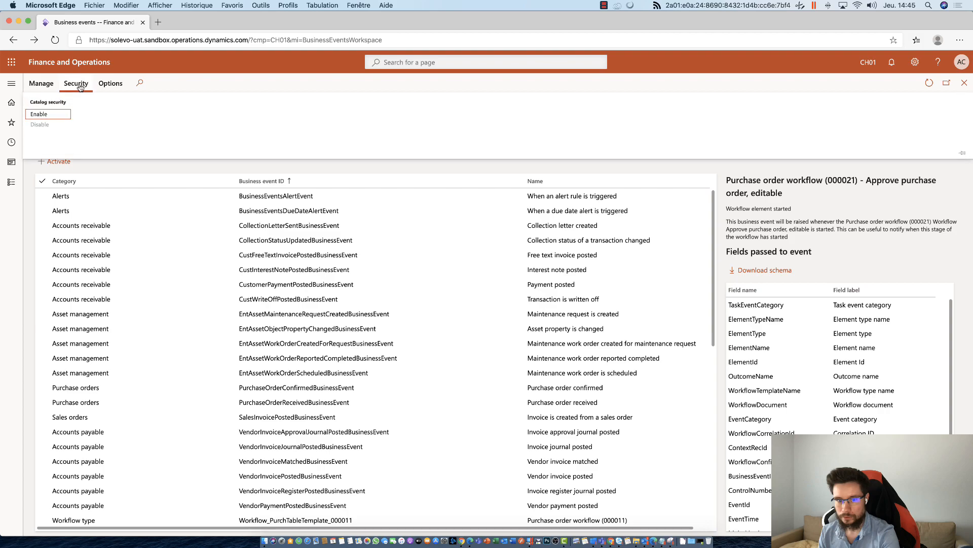
Step: Examine the catalog security commands and the business event and role choices for the General ledger security entry
{"action": "left_click", "coordinate": [83, 88]}
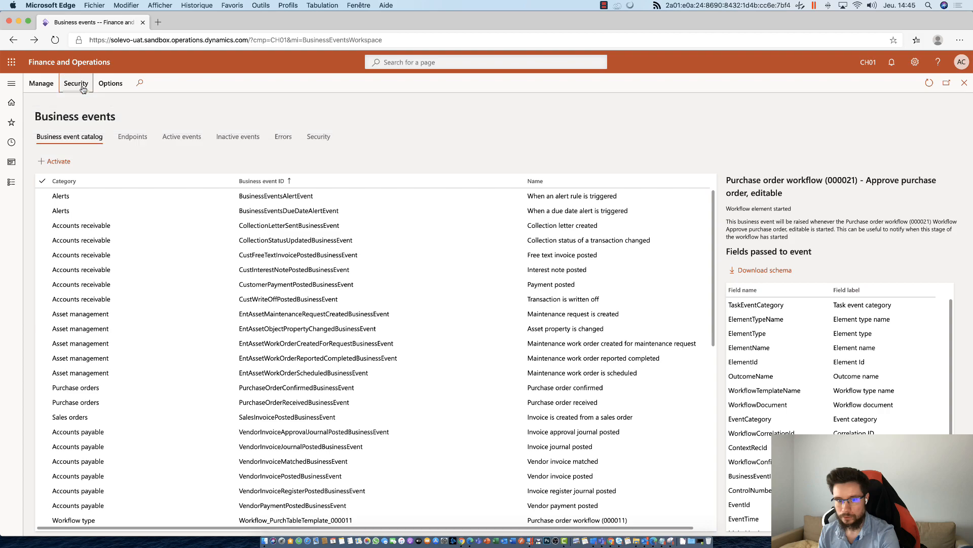
{"action": "left_click", "coordinate": [83, 89]}
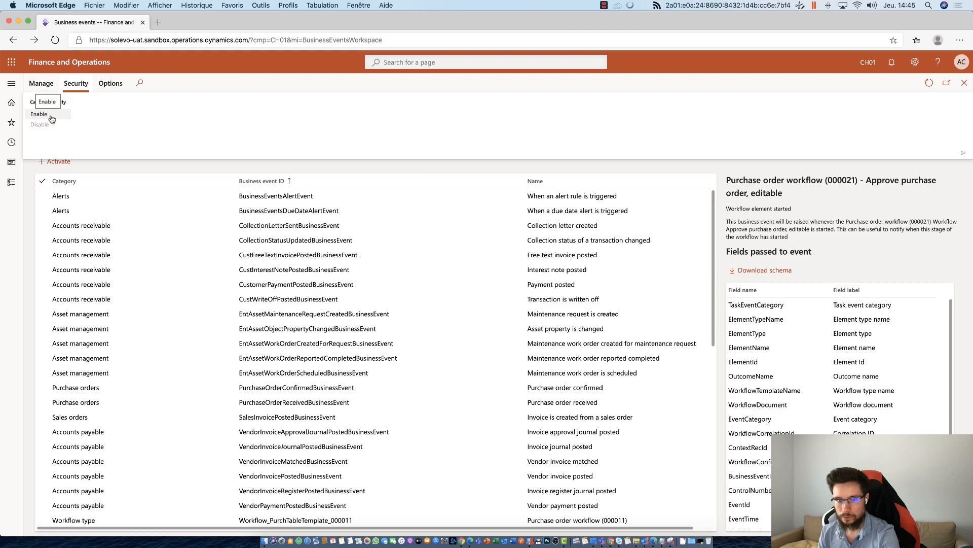
{"action": "left_click", "coordinate": [108, 84]}
{"action": "left_click", "coordinate": [107, 85]}
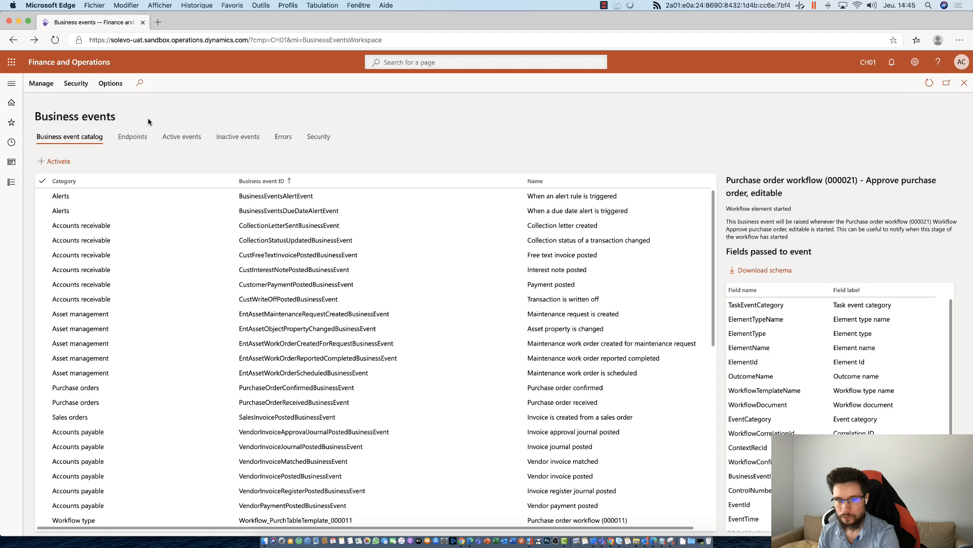
{"action": "left_click", "coordinate": [319, 137]}
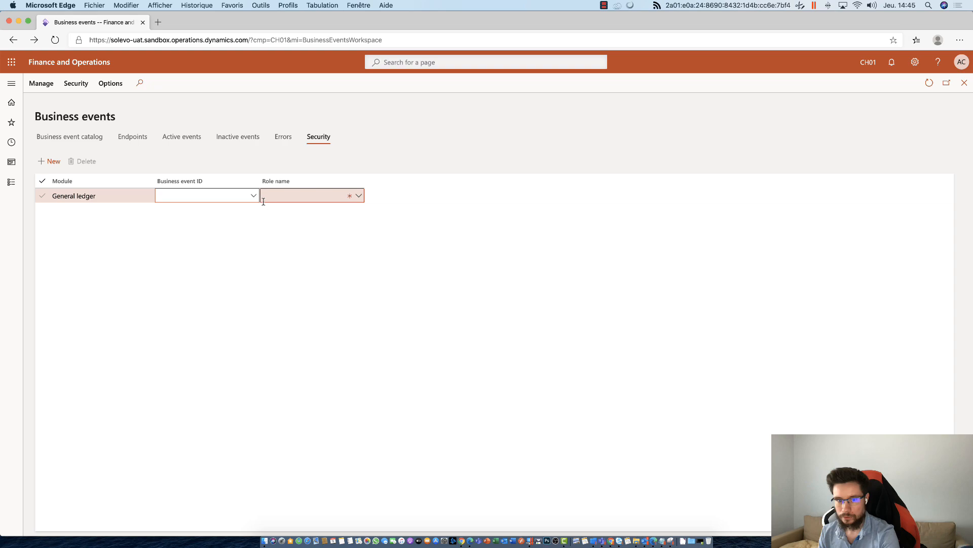
{"action": "left_click", "coordinate": [253, 196]}
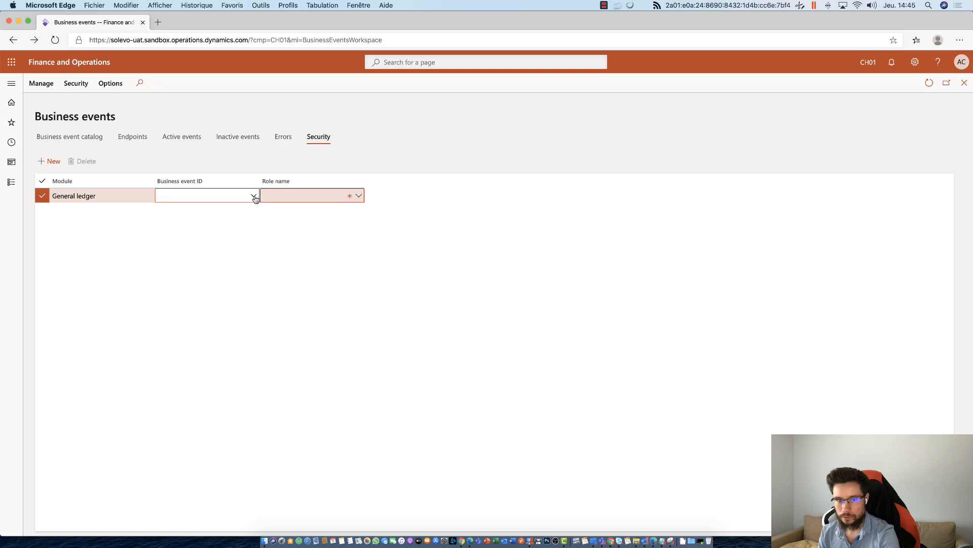
{"action": "left_click", "coordinate": [358, 195]}
{"action": "left_click", "coordinate": [359, 195]}
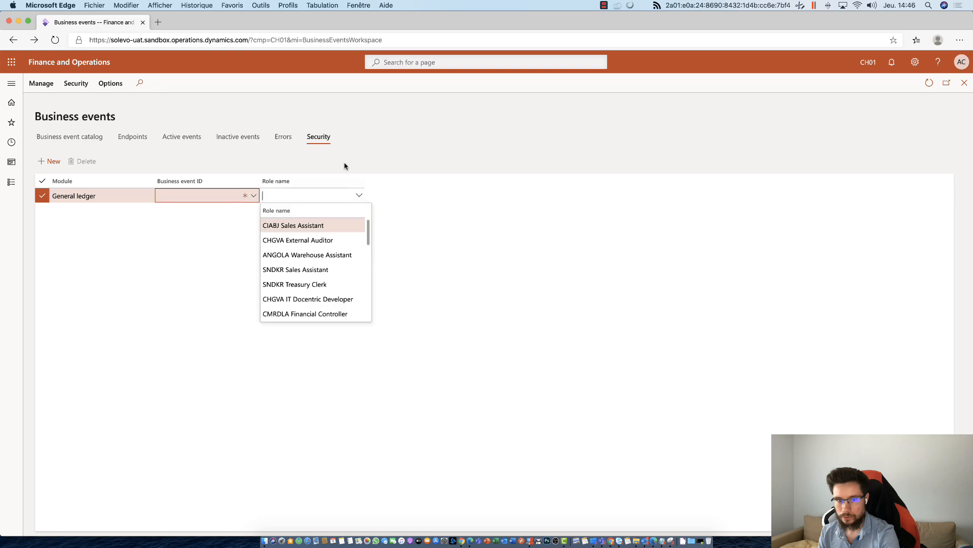
Step: Review the business event errors, active events and inactive events lists
{"action": "left_click", "coordinate": [283, 137]}
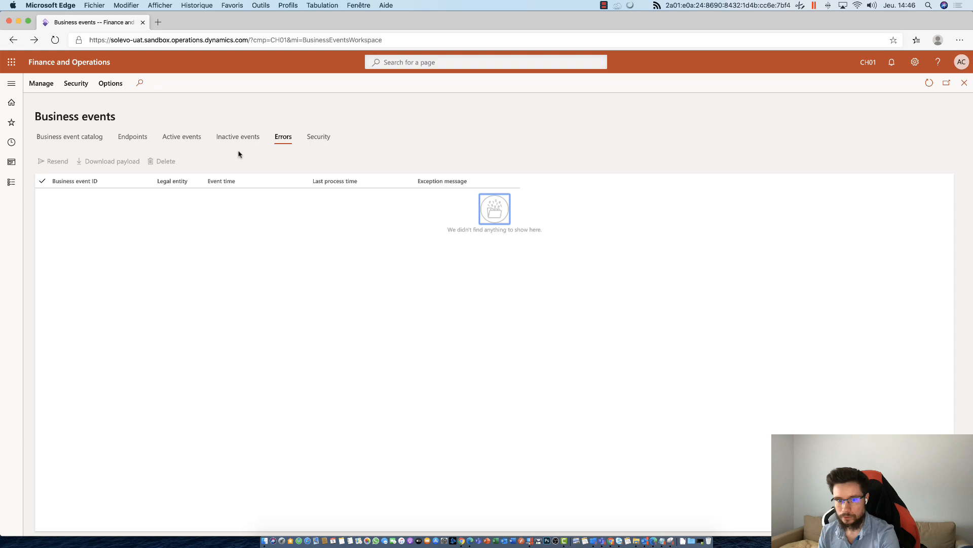
{"action": "left_click", "coordinate": [185, 139]}
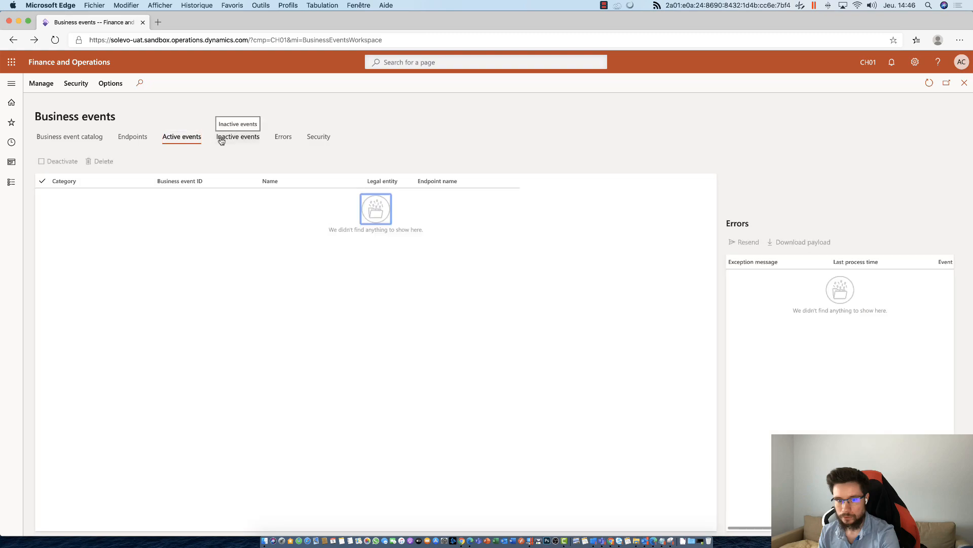
{"action": "left_click", "coordinate": [219, 138]}
{"action": "left_click", "coordinate": [195, 139]}
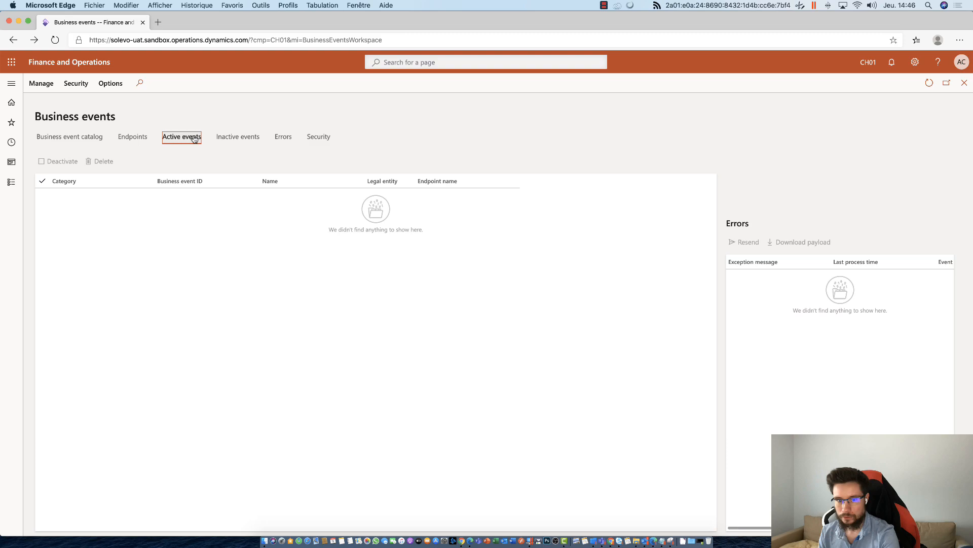
Step: Start a new business events endpoint of type Microsoft Power Automate and name it Flow Alert
{"action": "left_click", "coordinate": [135, 142]}
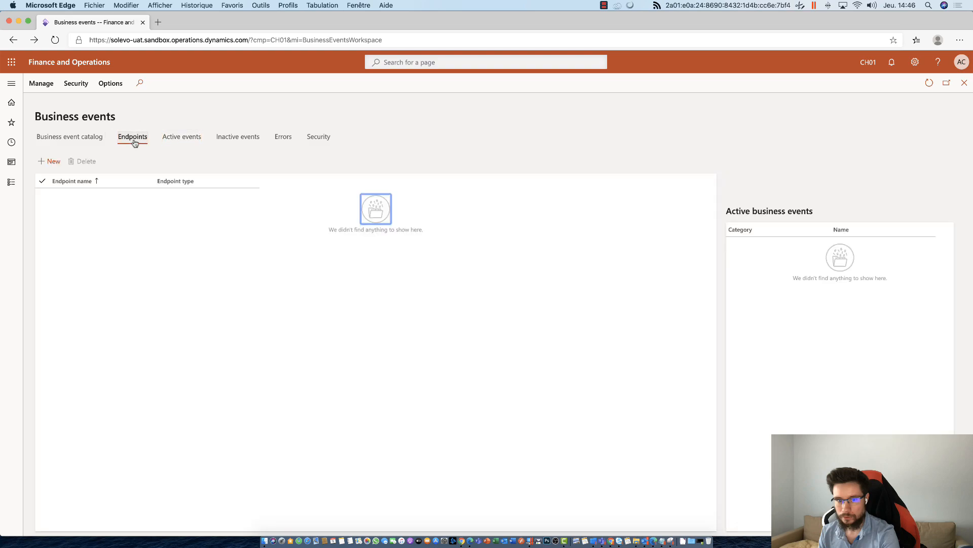
{"action": "left_click", "coordinate": [53, 163]}
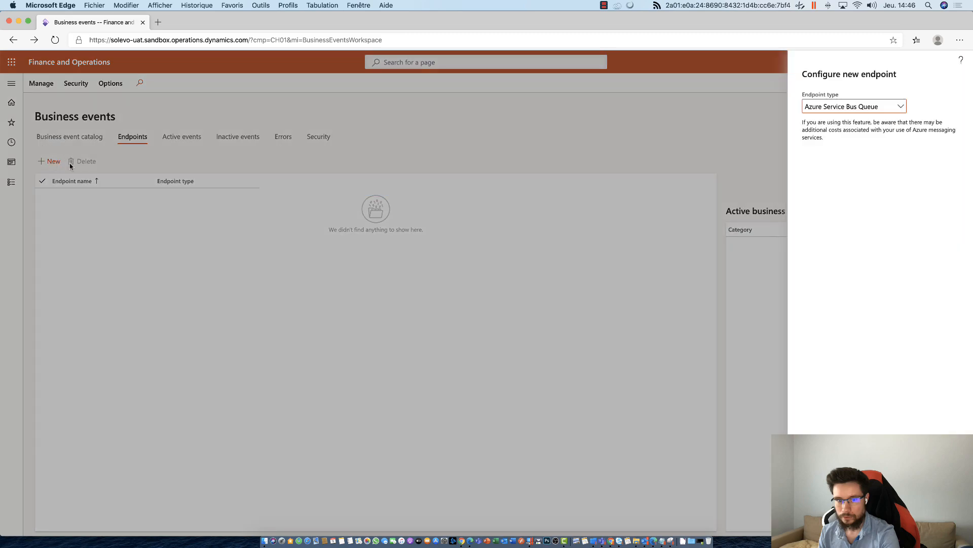
{"action": "left_click", "coordinate": [904, 111]}
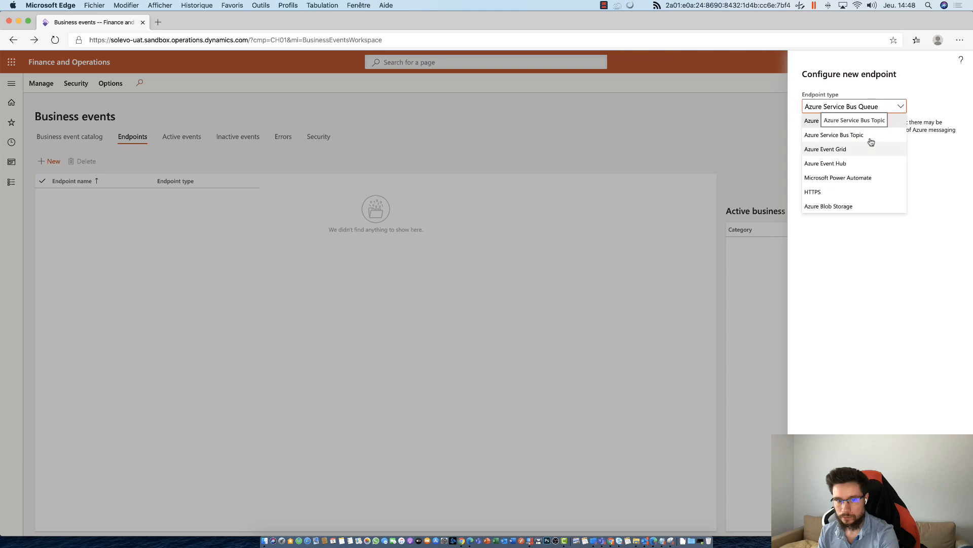
{"action": "left_click", "coordinate": [859, 179]}
{"action": "left_click", "coordinate": [859, 179]}
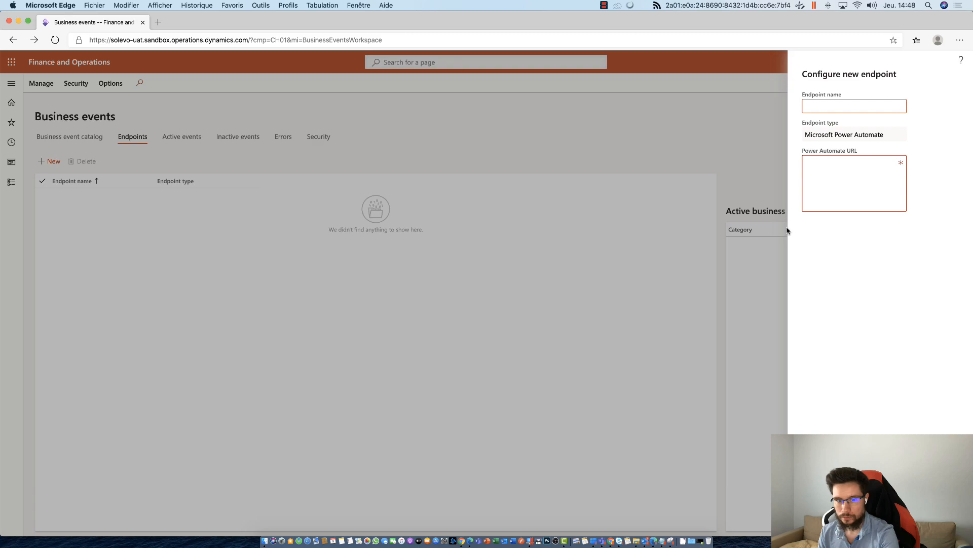
{"action": "type", "text": "Flow AL"}
{"action": "key", "text": "Tab"}
{"action": "key", "text": "Tab"}
{"action": "left_click_drag", "start_coordinate": [866, 150], "coordinate": [803, 153]}
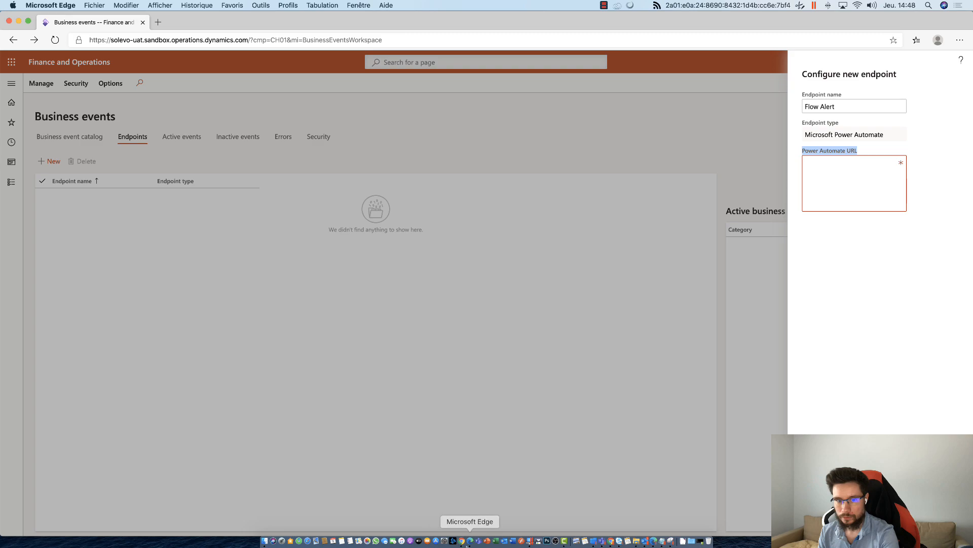
Step: Switch to Power Automate in Chrome and start a blank automated flow, skipping the trigger choice and connection reauthentication
{"action": "left_click", "coordinate": [462, 541]}
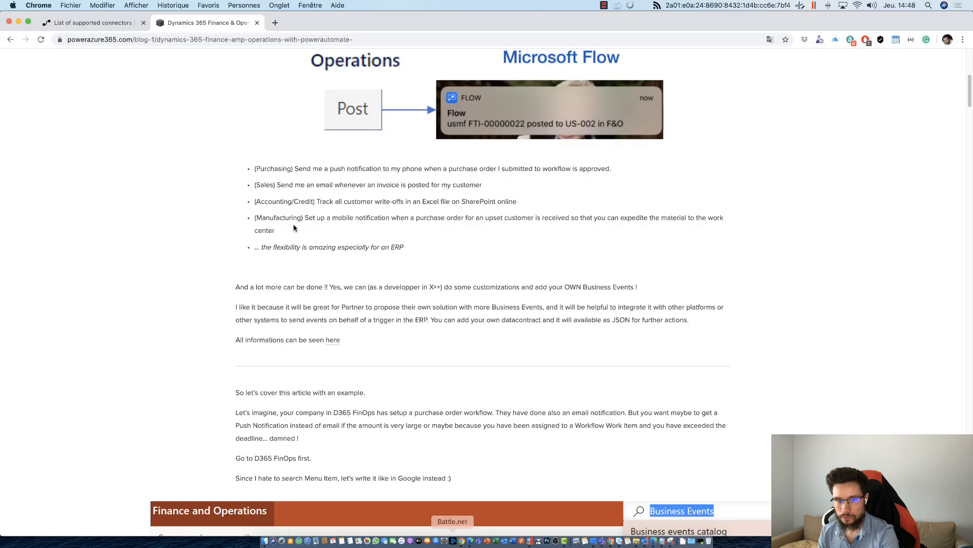
{"action": "left_click", "coordinate": [92, 24]}
{"action": "left_click", "coordinate": [257, 23]}
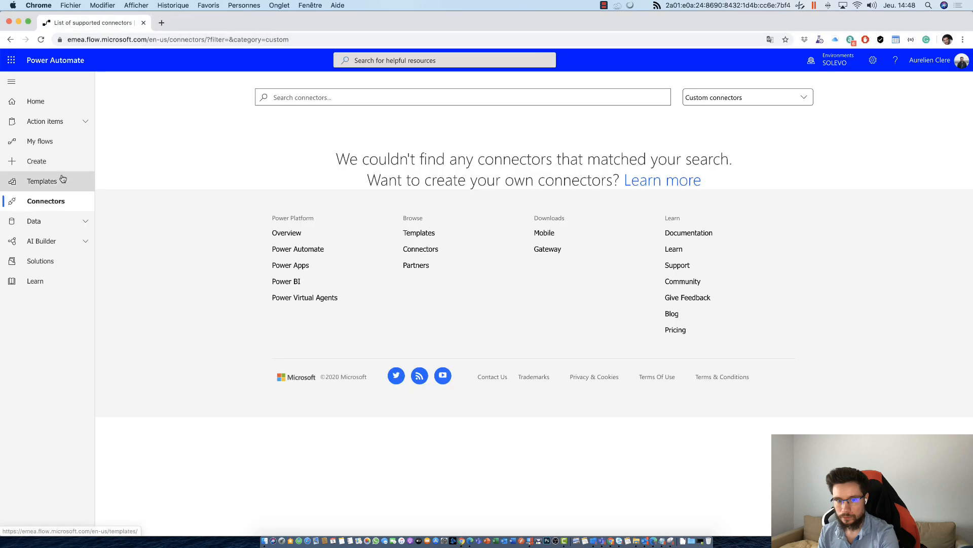
{"action": "left_click", "coordinate": [52, 170]}
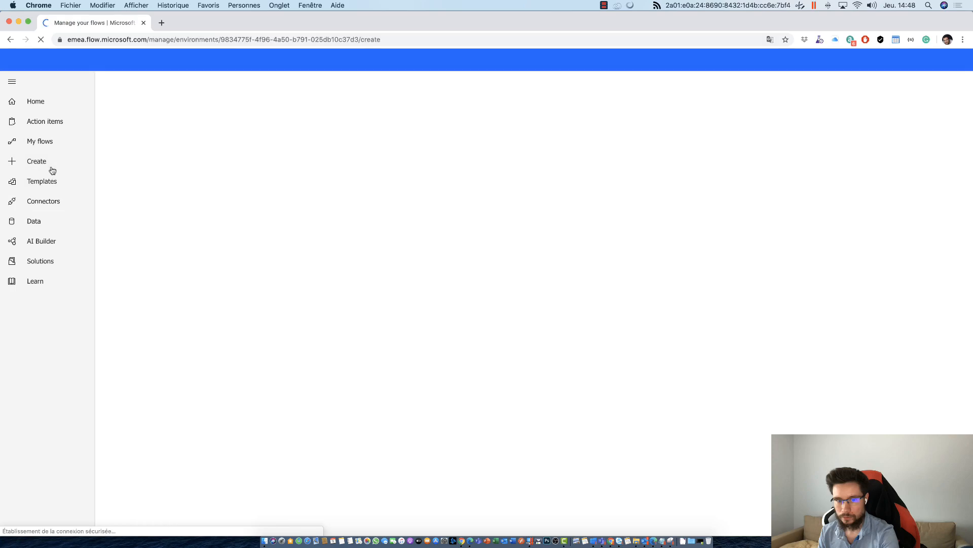
{"action": "left_click", "coordinate": [195, 193]}
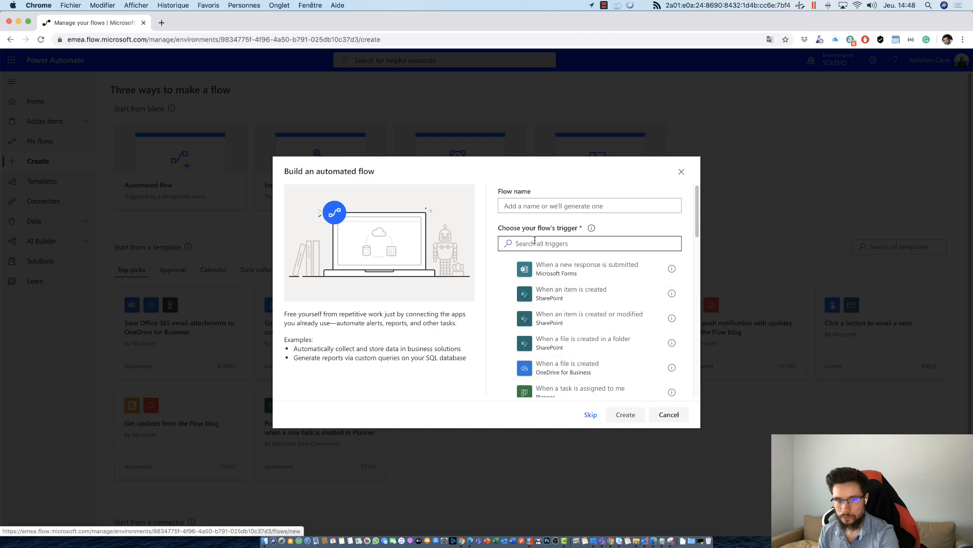
{"action": "left_click", "coordinate": [589, 416]}
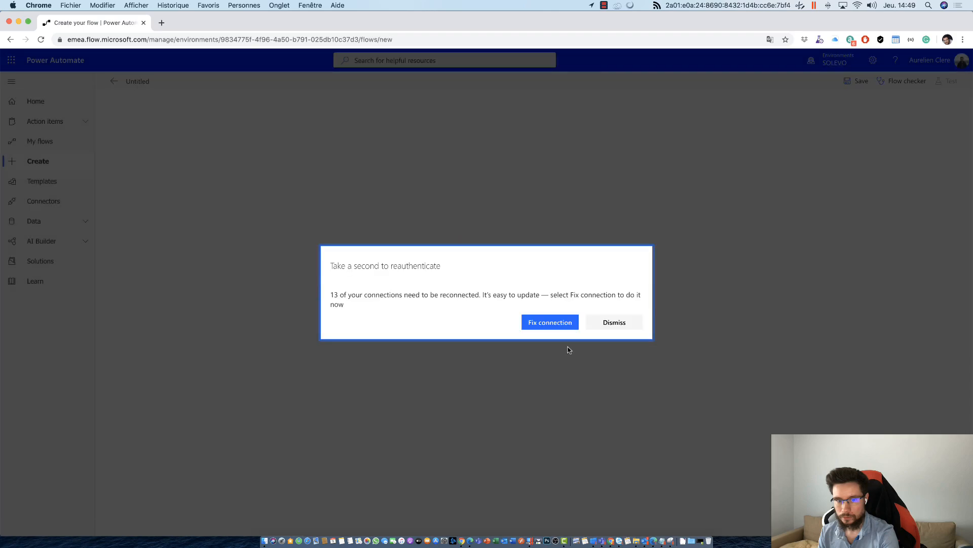
{"action": "left_click", "coordinate": [598, 322]}
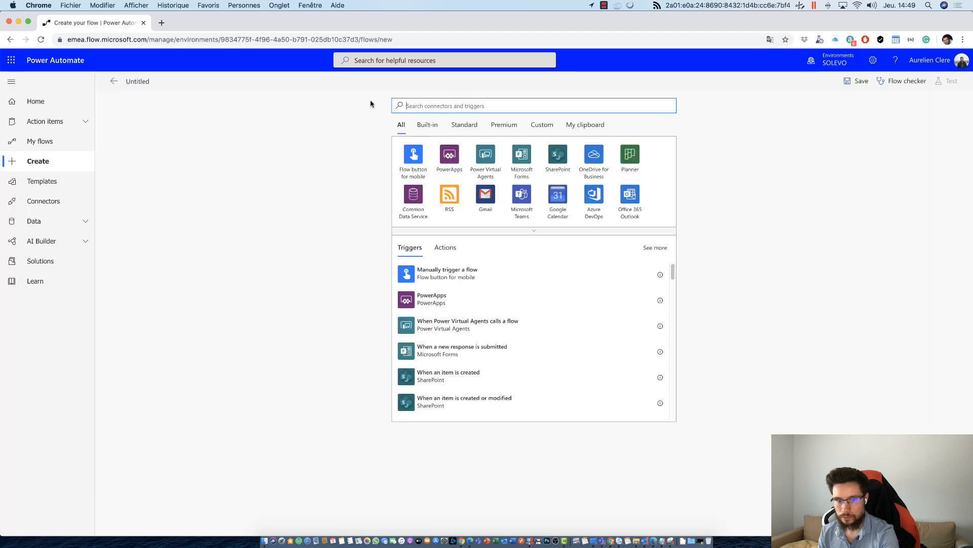
Step: Set the flow's trigger to When an HTTP request is received and add a Condition action after it
{"action": "type", "text": "HTTP"}
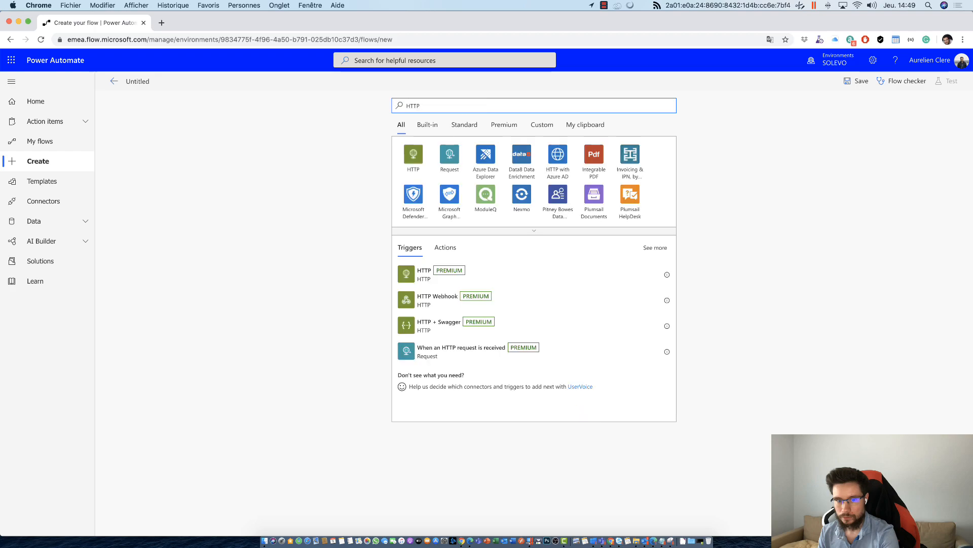
{"action": "left_click", "coordinate": [450, 350]}
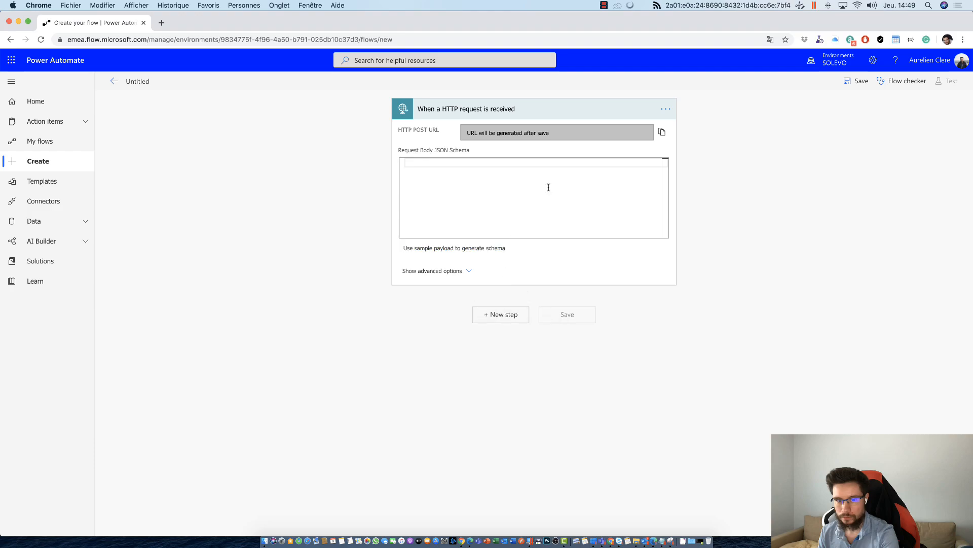
{"action": "left_click", "coordinate": [544, 165]}
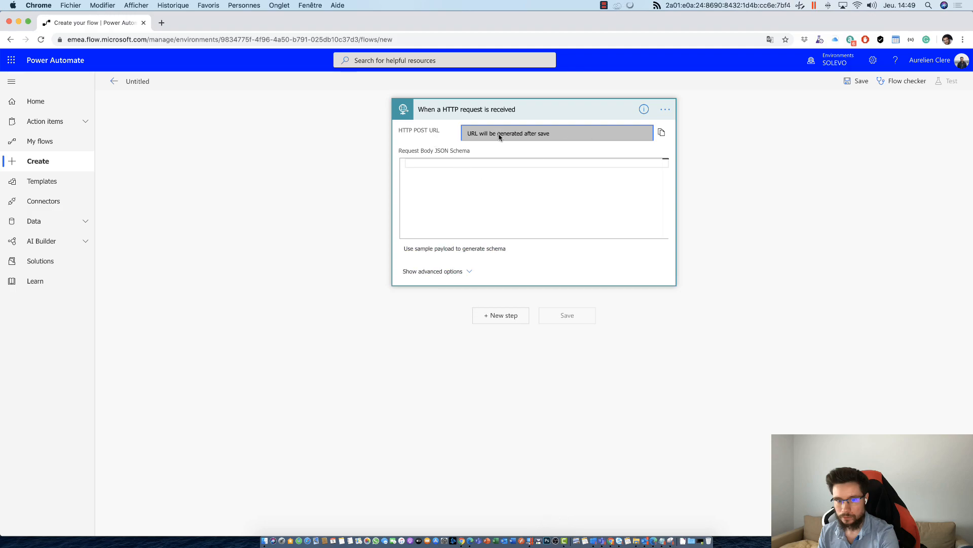
{"action": "left_click", "coordinate": [489, 318]}
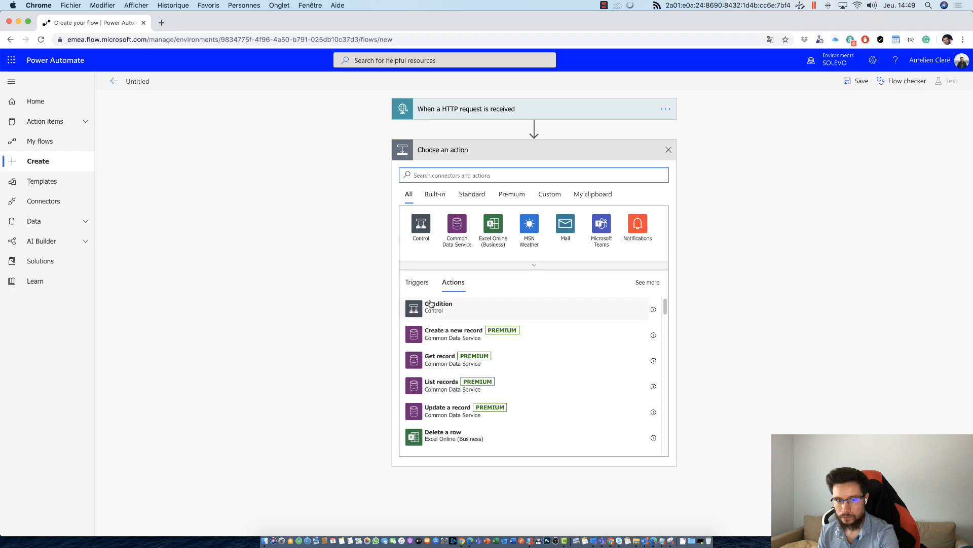
{"action": "left_click", "coordinate": [430, 305]}
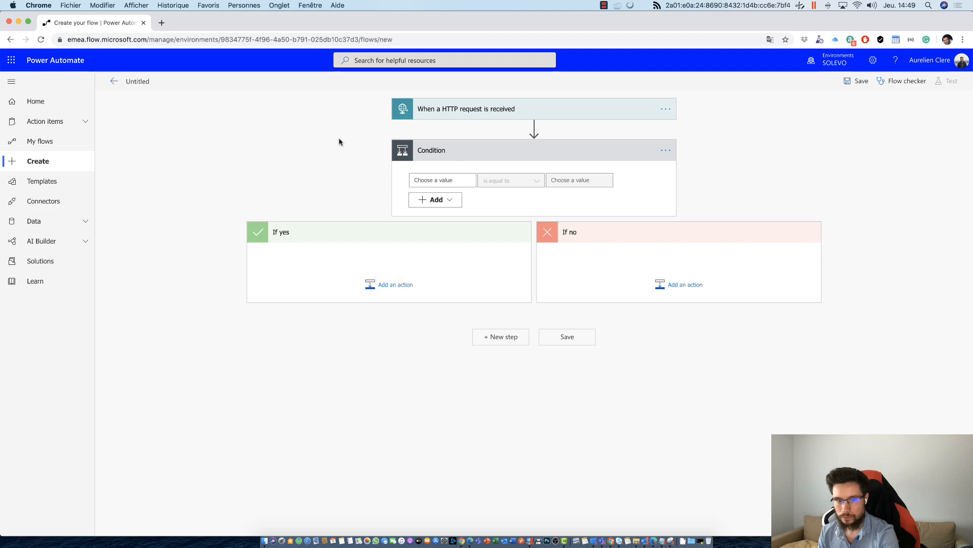
Step: Name the flow Flow Test followed by the author's first name, and save it
{"action": "left_click", "coordinate": [142, 81]}
{"action": "key", "text": "super+a"}
{"action": "key", "text": "BackSpace"}
{"action": "type", "text": "Flow Test AUrel"}
{"action": "key", "text": "BackSpace"}
{"action": "key", "text": "BackSpace"}
{"action": "key", "text": "BackSpace"}
{"action": "key", "text": "BackSpace"}
{"action": "type", "text": "urelien"}
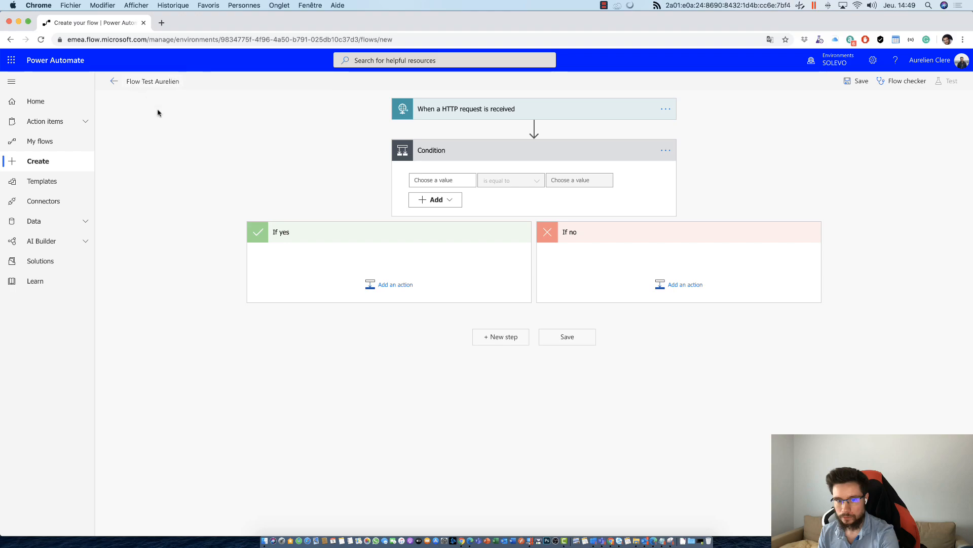
{"action": "left_click", "coordinate": [857, 81]}
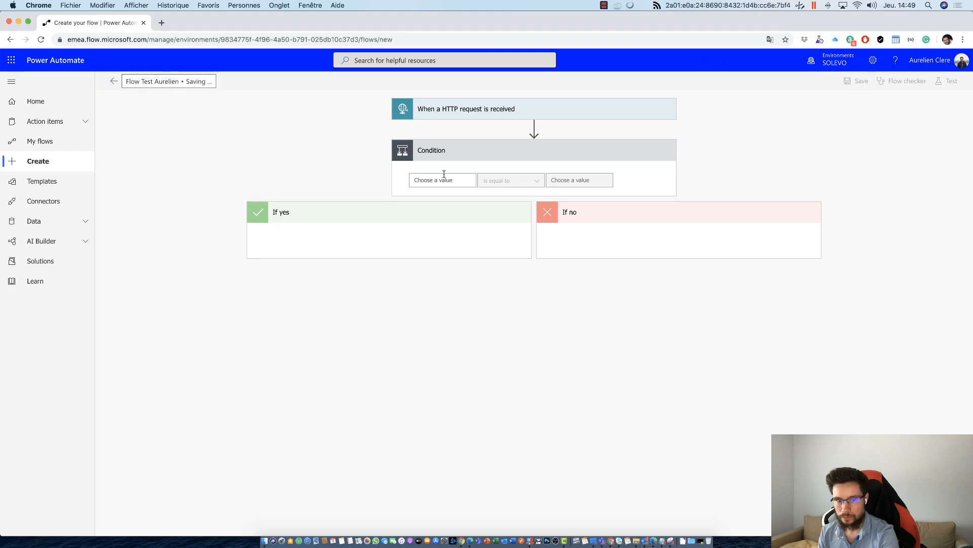
Step: Copy the trigger's HTTP POST URL into the Flow Alert endpoint's Power Automate URL in Finance and Operations, and create the endpoint
{"action": "left_click", "coordinate": [460, 116]}
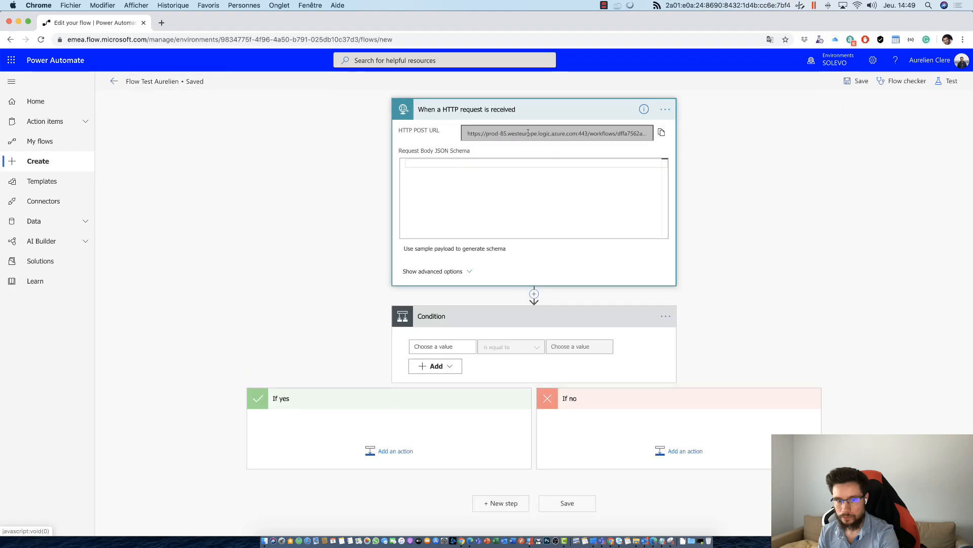
{"action": "left_click", "coordinate": [662, 133]}
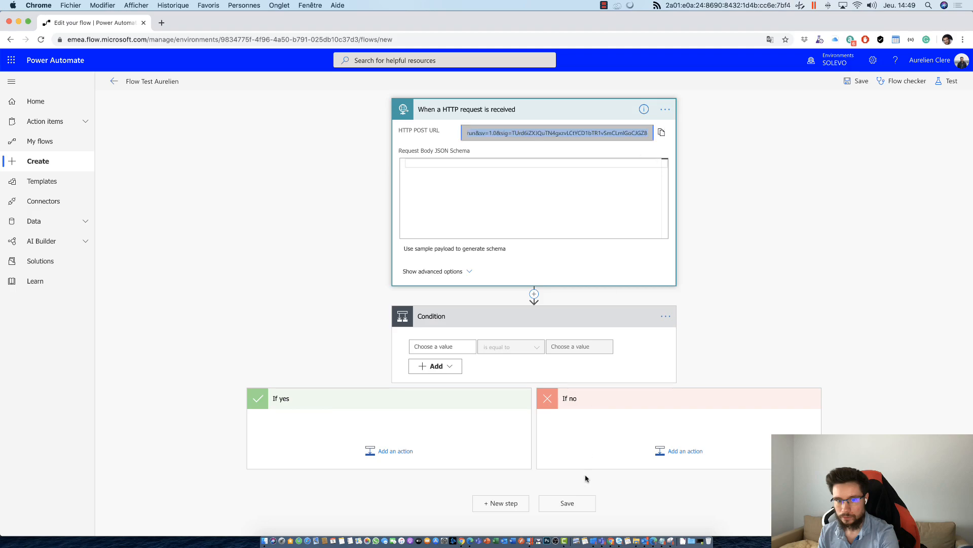
{"action": "left_click", "coordinate": [470, 541]}
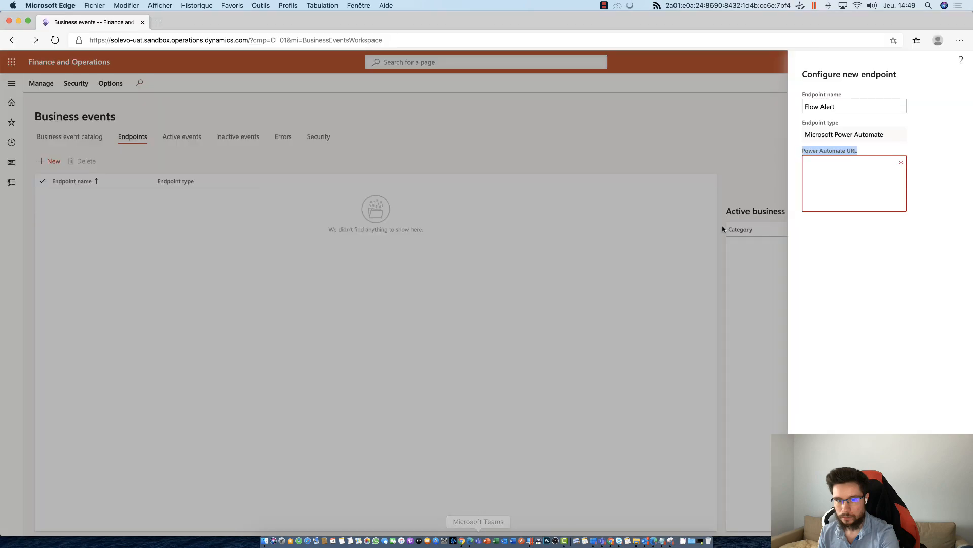
{"action": "left_click", "coordinate": [852, 183]}
{"action": "key", "text": "super+v"}
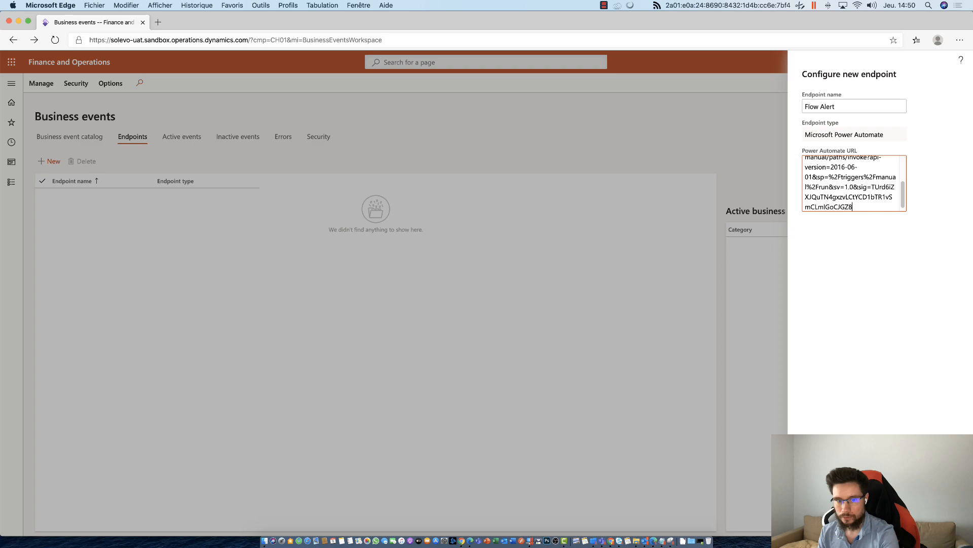
{"action": "left_click", "coordinate": [891, 521]}
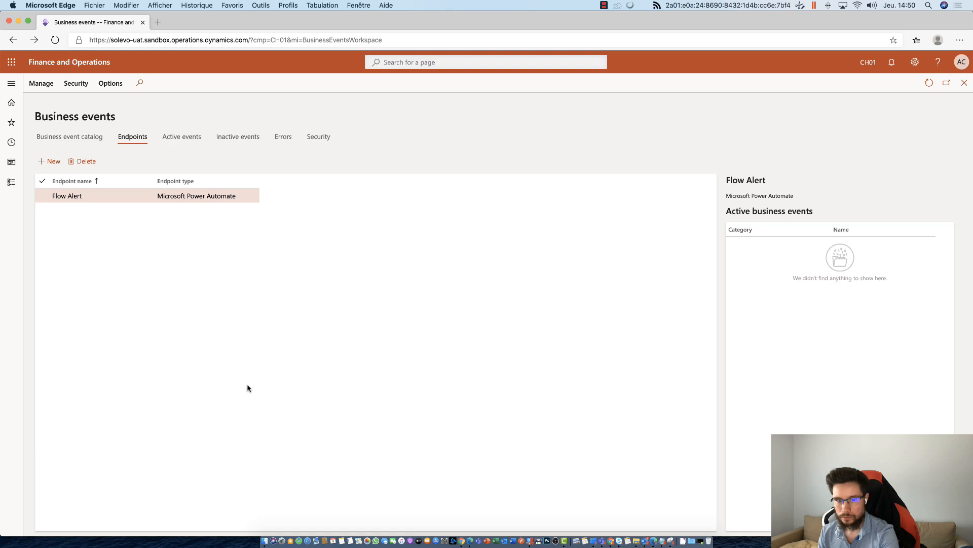
Step: Activate the BusinessEventsAlertEvent business event from the catalog for legal entity CH01 with the Flow Alert endpoint
{"action": "left_click", "coordinate": [83, 136]}
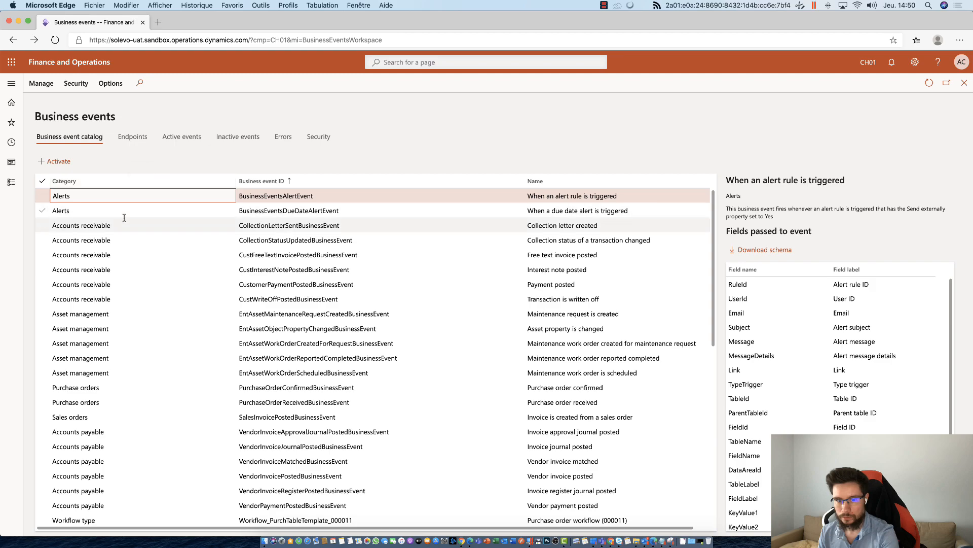
{"action": "left_click", "coordinate": [114, 196]}
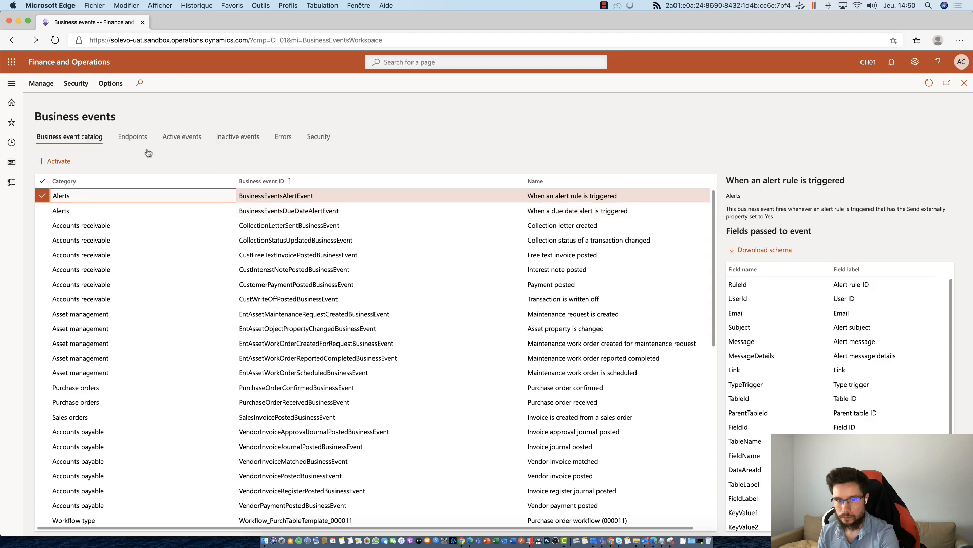
{"action": "left_click", "coordinate": [52, 165]}
{"action": "type", "text": "CH01"}
{"action": "key", "text": "Tab"}
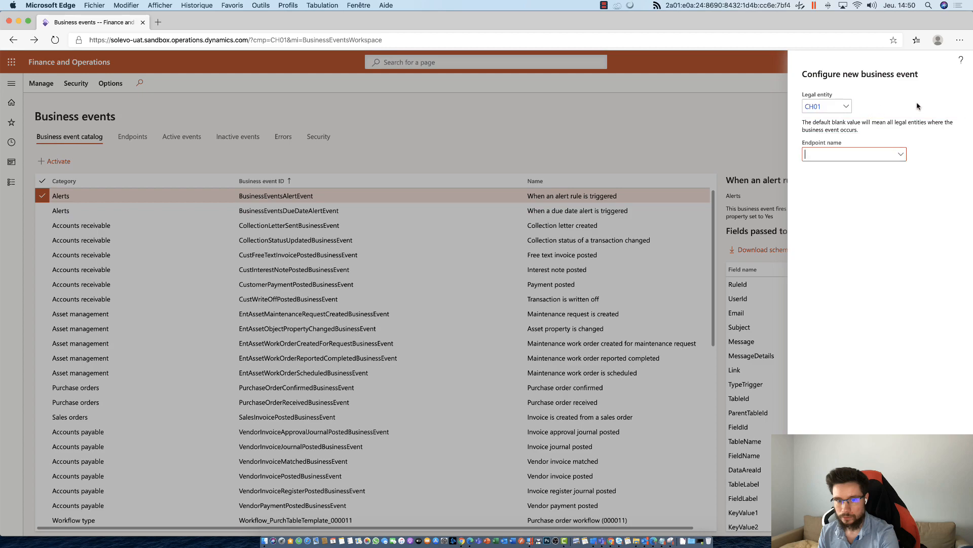
{"action": "left_click", "coordinate": [901, 154]}
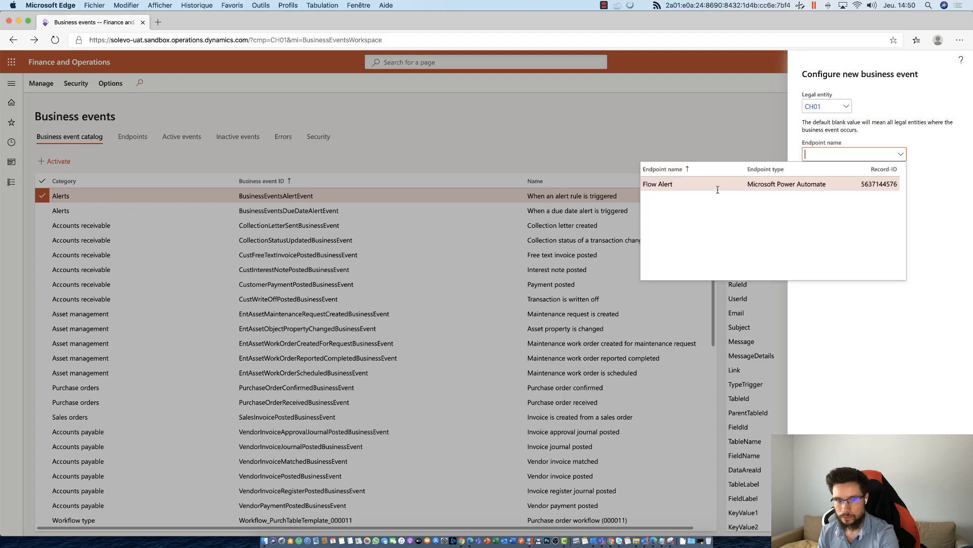
{"action": "left_click", "coordinate": [715, 188]}
{"action": "left_click", "coordinate": [903, 520]}
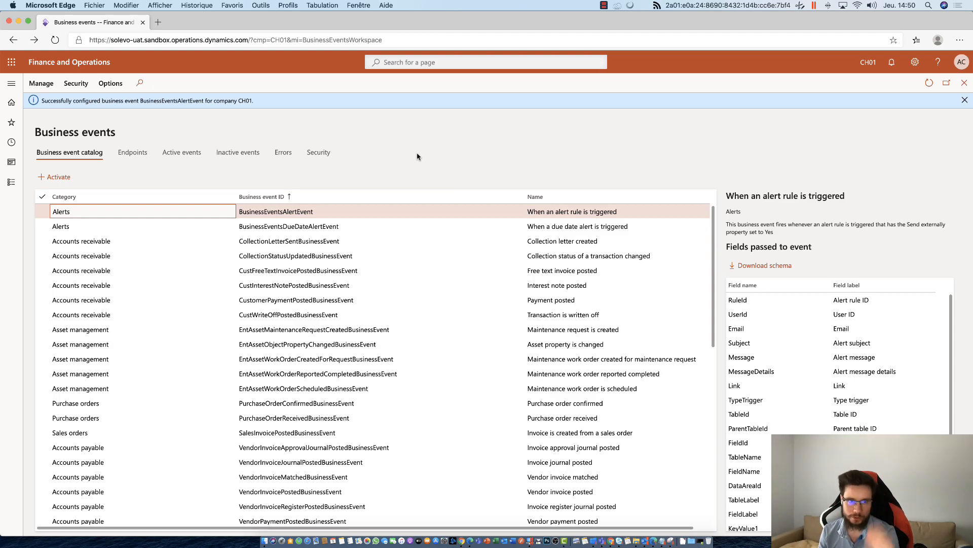
Step: Check the business events assigned to the Flow Alert endpoint and the entry in the active events list
{"action": "left_click", "coordinate": [131, 154]}
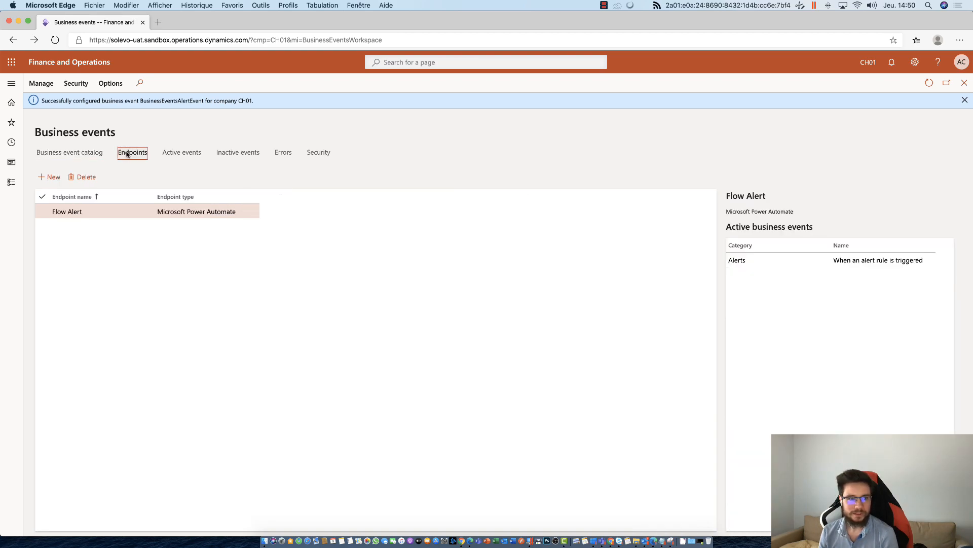
{"action": "left_click", "coordinate": [181, 154]}
{"action": "left_click", "coordinate": [42, 212]}
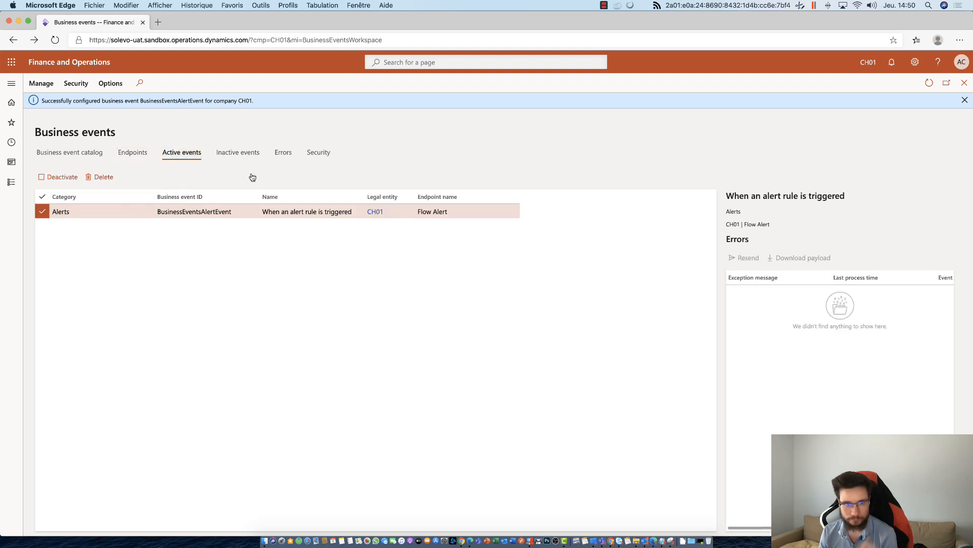
Step: Open All purchase orders from Accounts payable and start creating a custom alert rule for it
{"action": "left_click", "coordinate": [11, 85]}
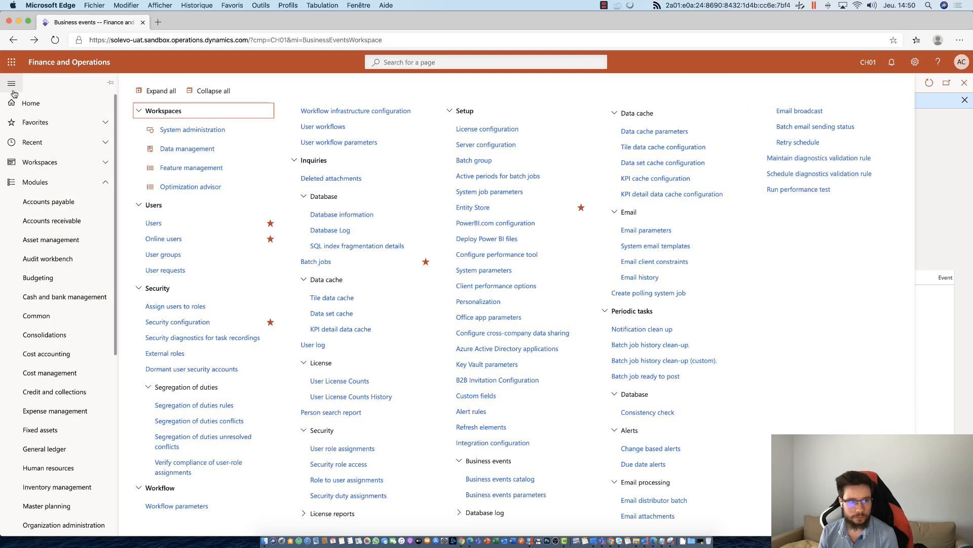
{"action": "left_click", "coordinate": [67, 208]}
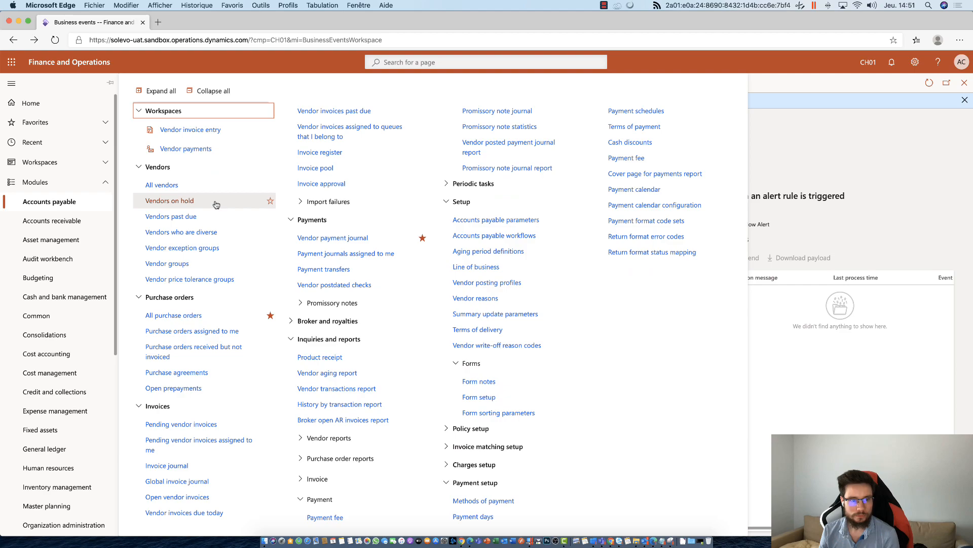
{"action": "left_click", "coordinate": [173, 321]}
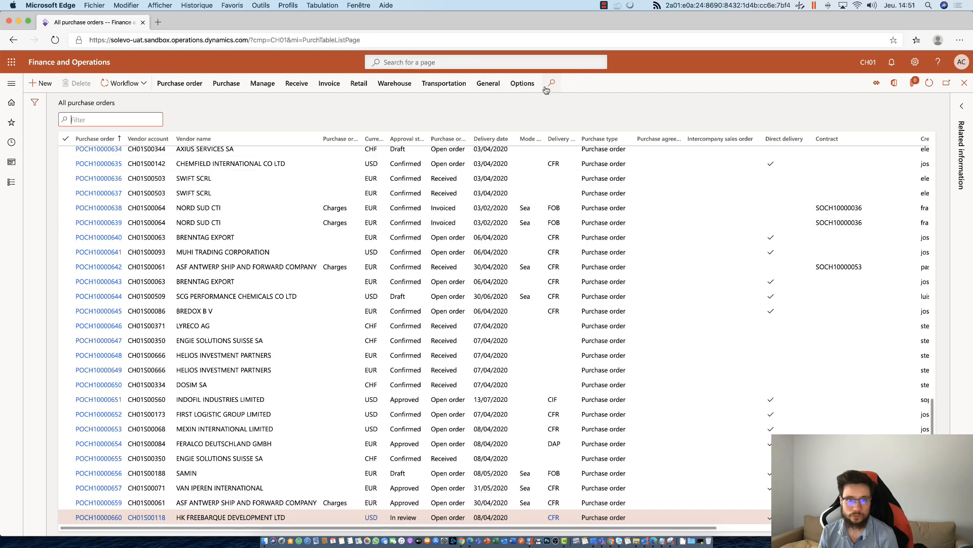
{"action": "left_click", "coordinate": [529, 84]}
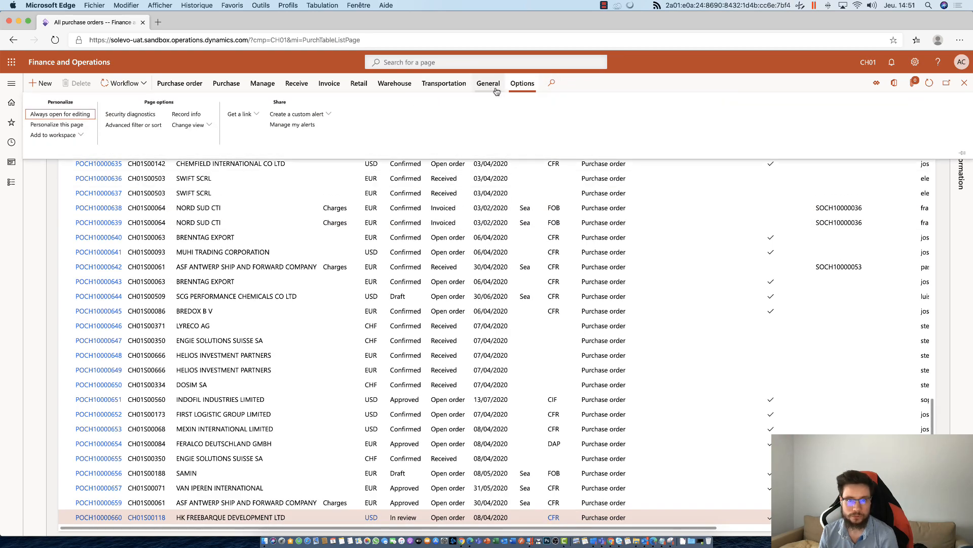
{"action": "left_click", "coordinate": [318, 117]}
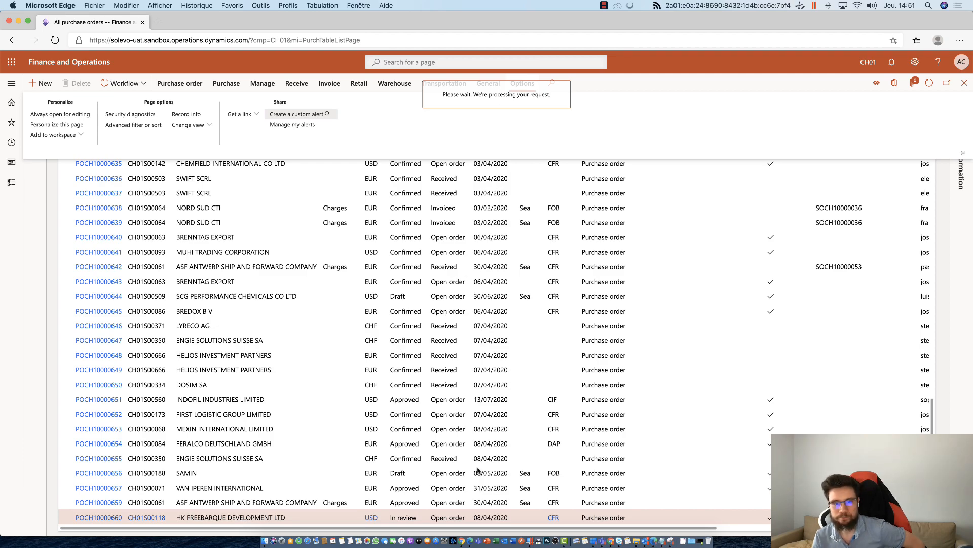
{"action": "left_click", "coordinate": [465, 541]}
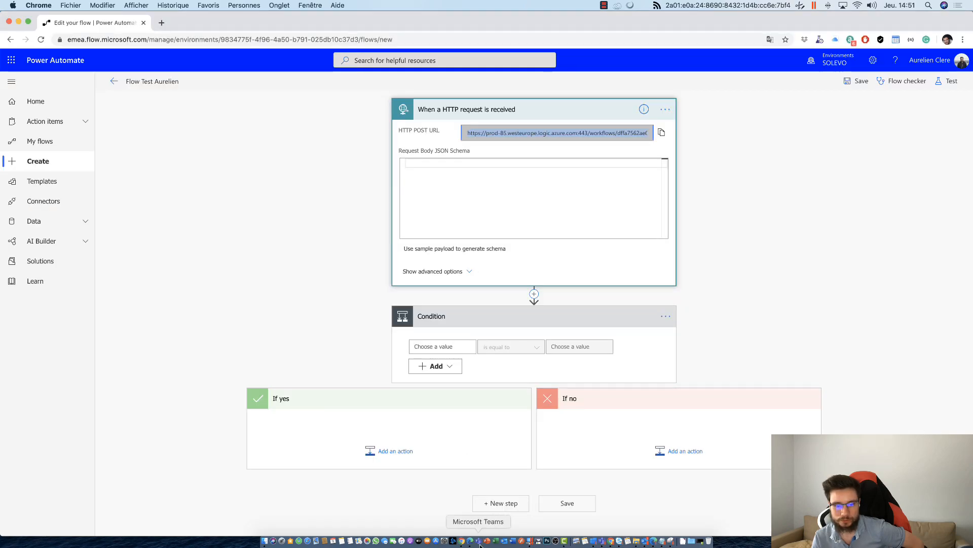
{"action": "left_click", "coordinate": [467, 542]}
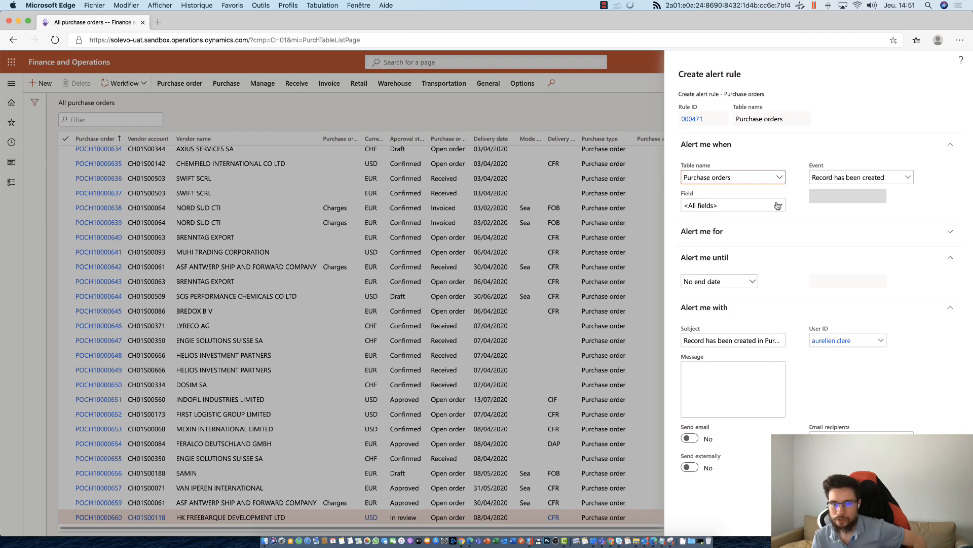
Step: Examine the table, event and field choices available for the purchase order alert rule
{"action": "left_click", "coordinate": [726, 241]}
{"action": "left_click", "coordinate": [727, 240]}
{"action": "left_click", "coordinate": [779, 178]}
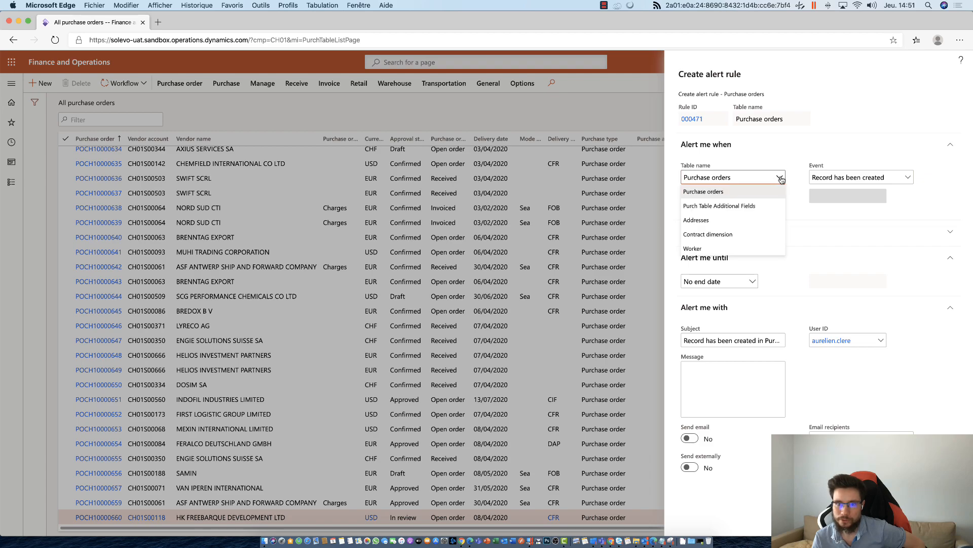
{"action": "left_click", "coordinate": [782, 179]}
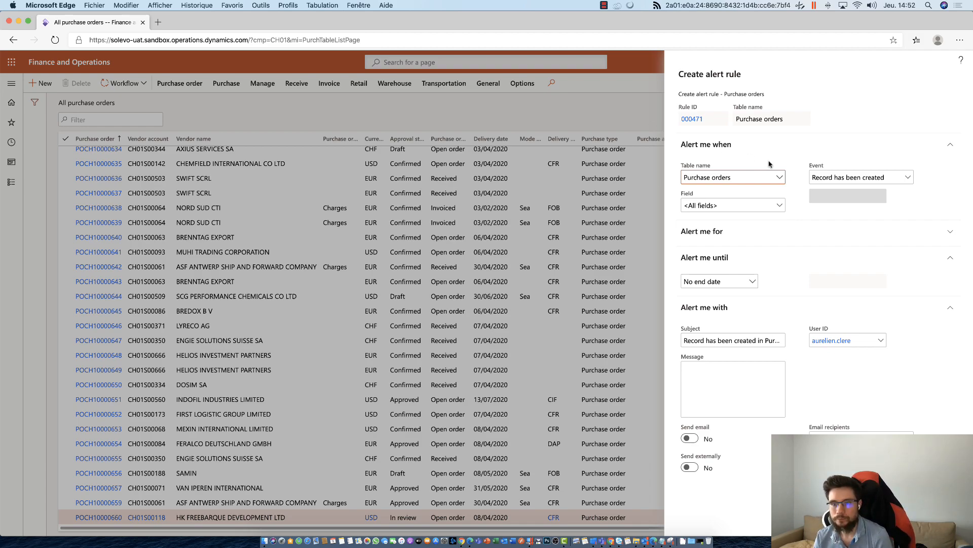
{"action": "left_click", "coordinate": [842, 176]}
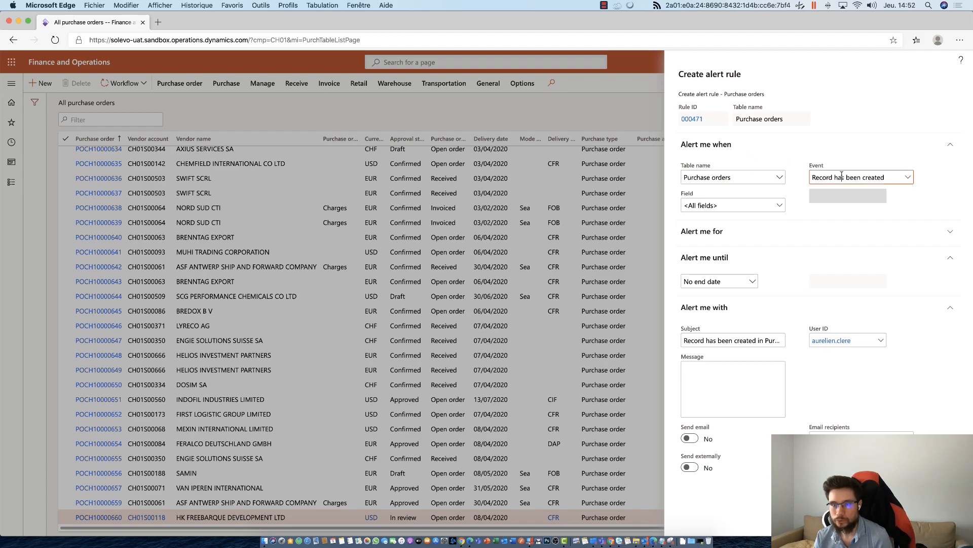
{"action": "left_click", "coordinate": [907, 177]}
{"action": "left_click", "coordinate": [874, 215]}
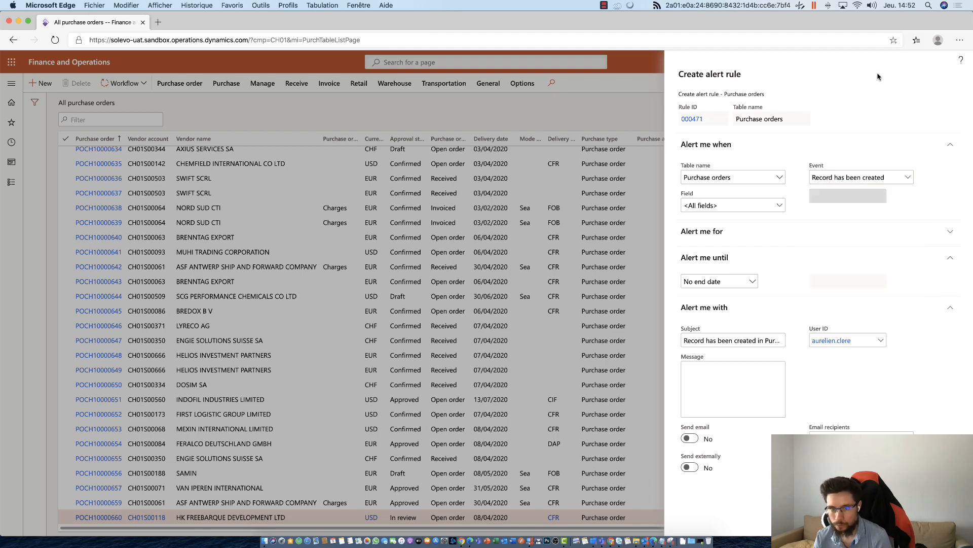
{"action": "left_click", "coordinate": [727, 201]}
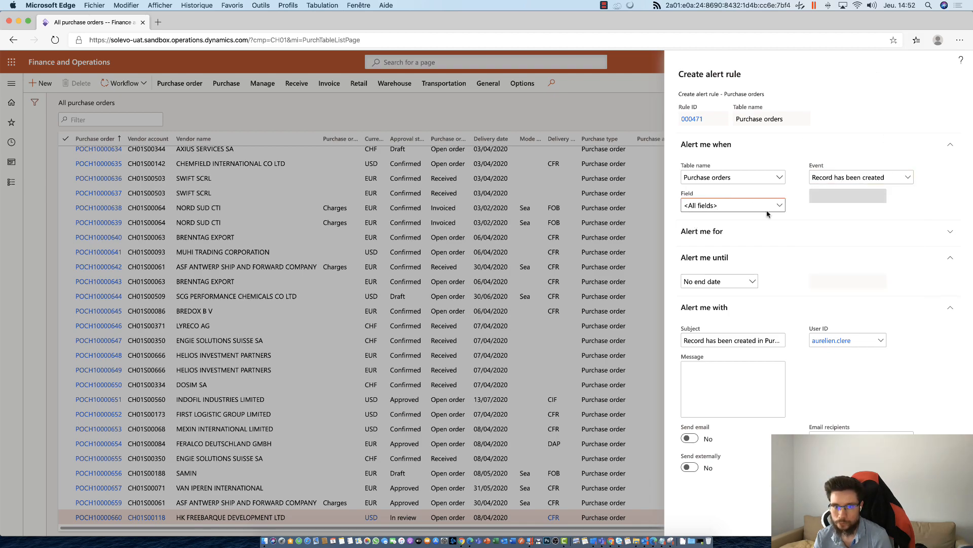
{"action": "left_click", "coordinate": [778, 207]}
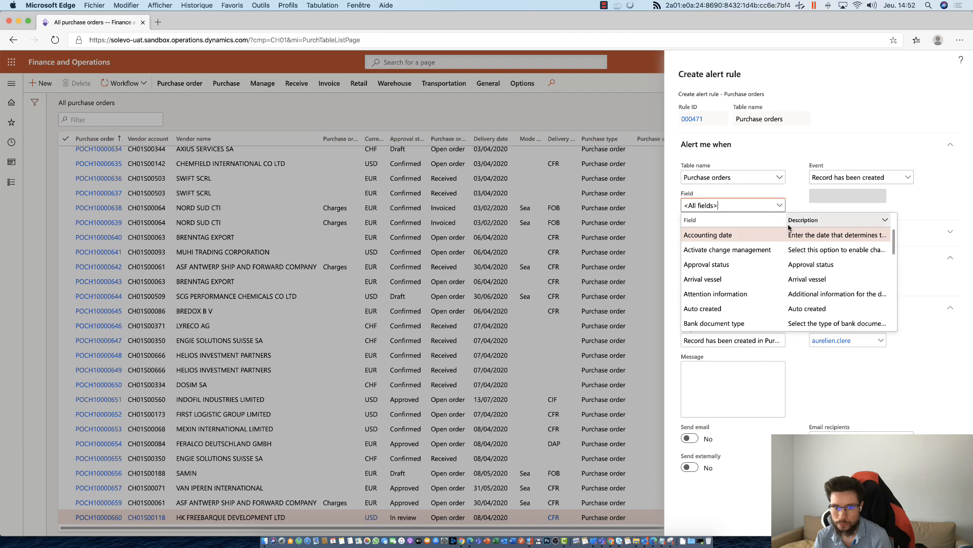
{"action": "scroll", "coordinate": [800, 272], "scroll_direction": "down", "scroll_amount": 15}
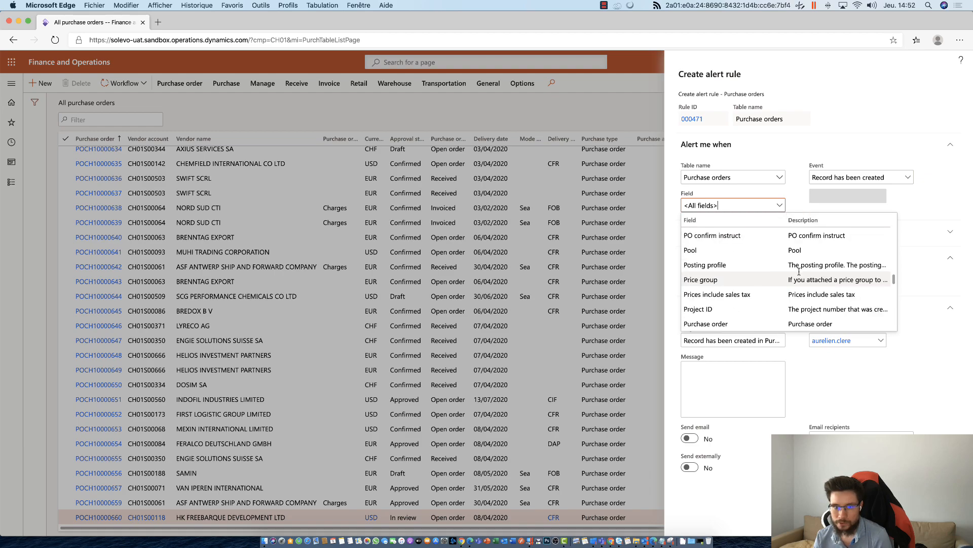
{"action": "scroll", "coordinate": [799, 272], "scroll_direction": "down", "scroll_amount": 3}
{"action": "scroll", "coordinate": [799, 272], "scroll_direction": "down", "scroll_amount": 8}
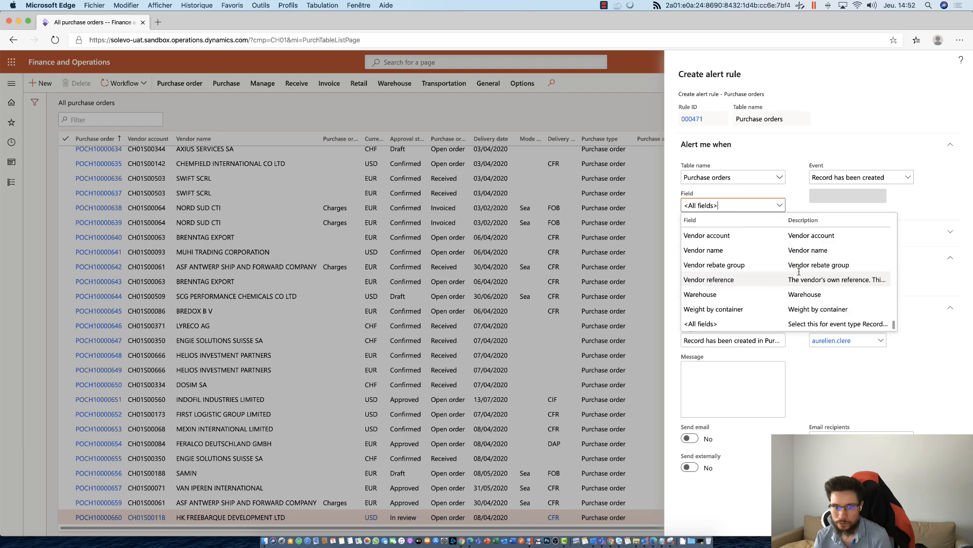
{"action": "left_click", "coordinate": [852, 108]}
Step: Check the alert rule's record scope, set Send externally to Yes and save the rule
{"action": "left_click", "coordinate": [712, 231]}
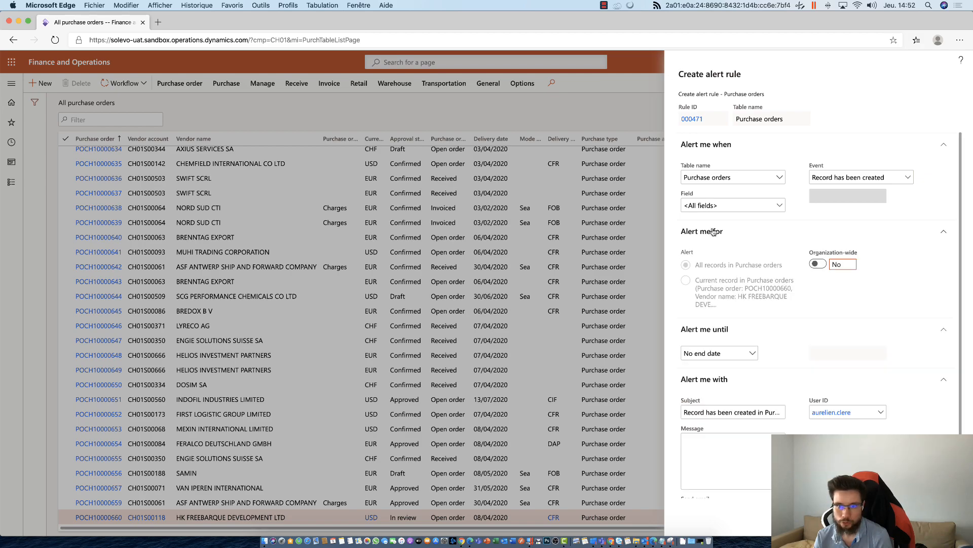
{"action": "left_click", "coordinate": [713, 231]}
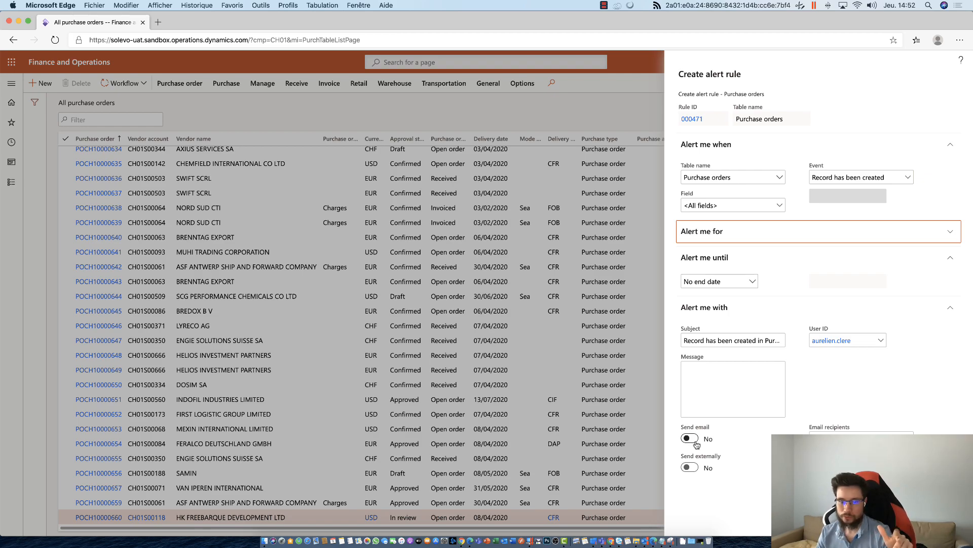
{"action": "left_click", "coordinate": [689, 468]}
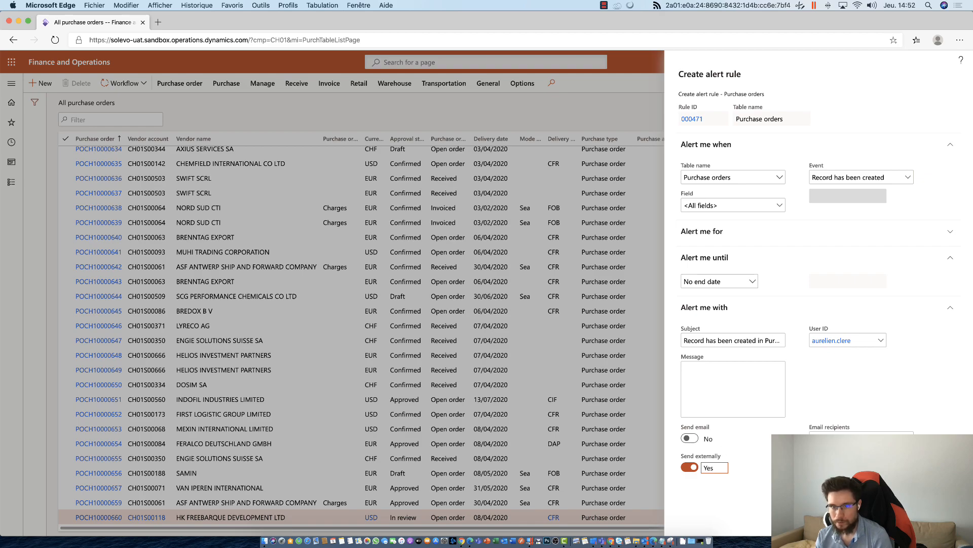
{"action": "left_click", "coordinate": [897, 521]}
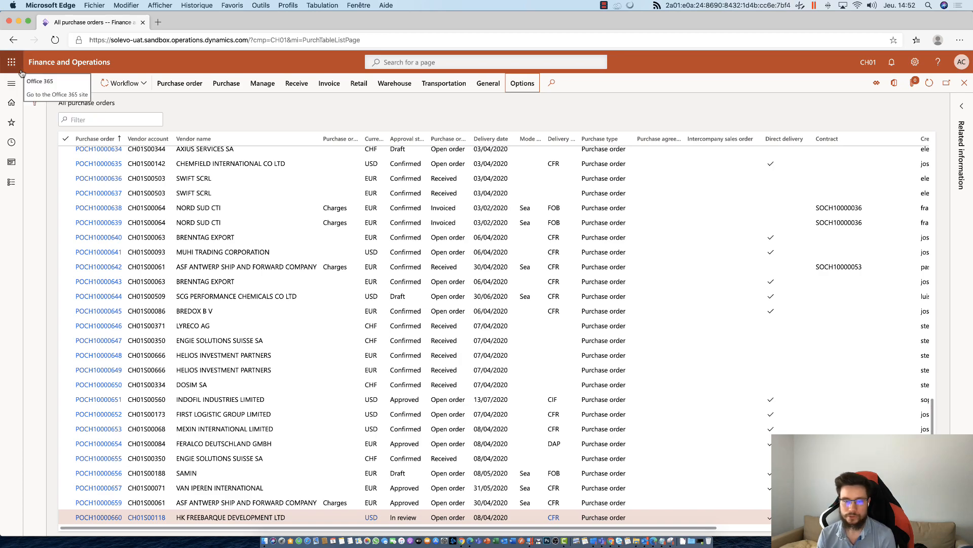
Step: View the trigger's Request Body JSON Schema in Power Automate, and return to Finance and Operations to open the Business events catalog
{"action": "left_click", "coordinate": [462, 541]}
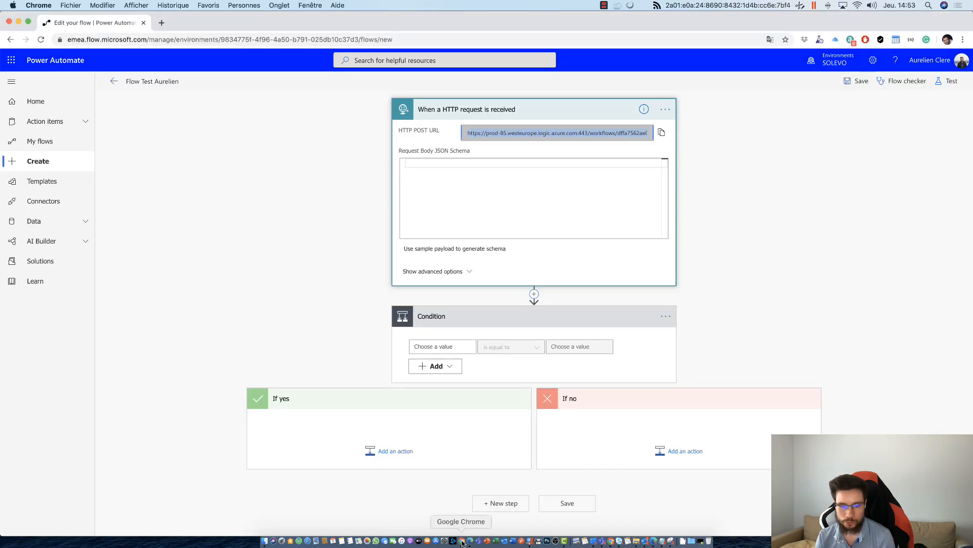
{"action": "left_click", "coordinate": [469, 196]}
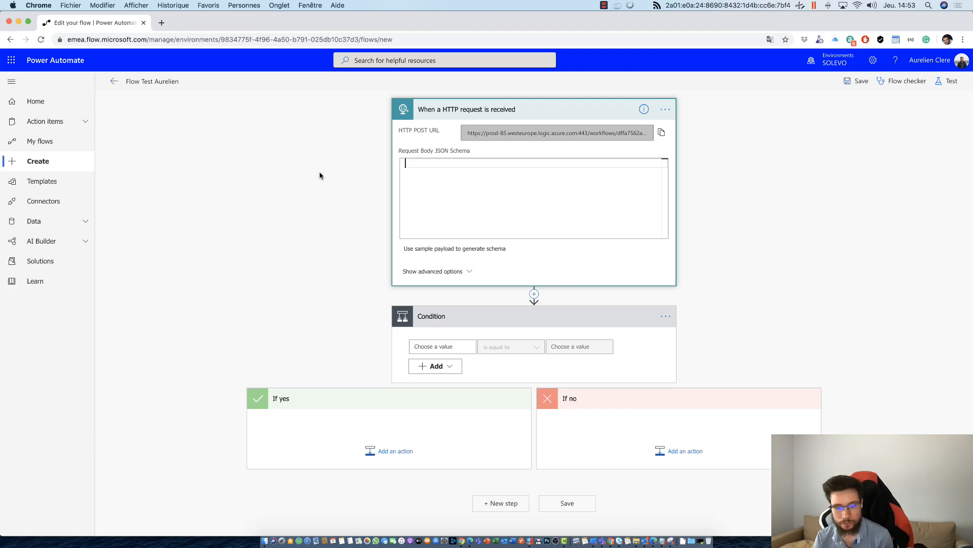
{"action": "left_click", "coordinate": [453, 541]}
{"action": "left_click", "coordinate": [474, 62]}
{"action": "type", "text": "Business Events"}
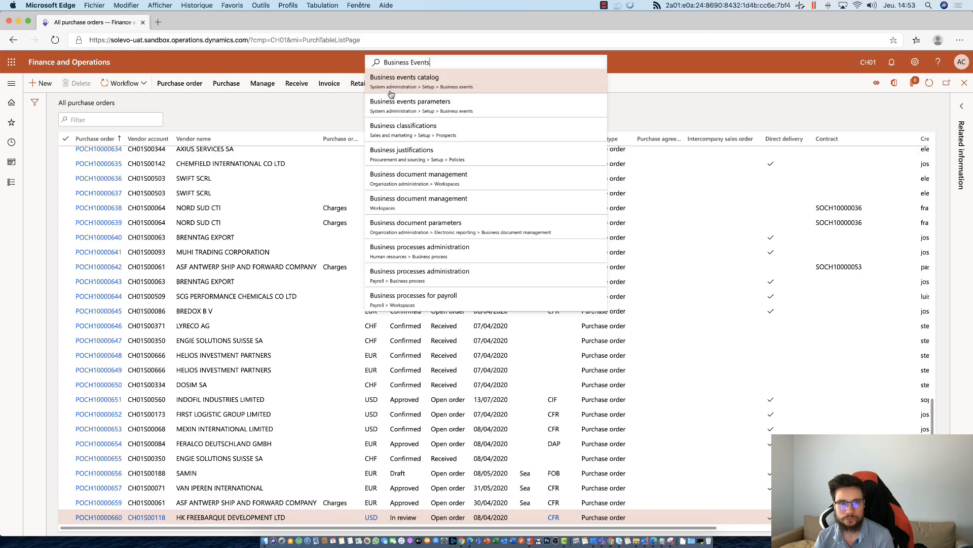
{"action": "left_click", "coordinate": [408, 86]}
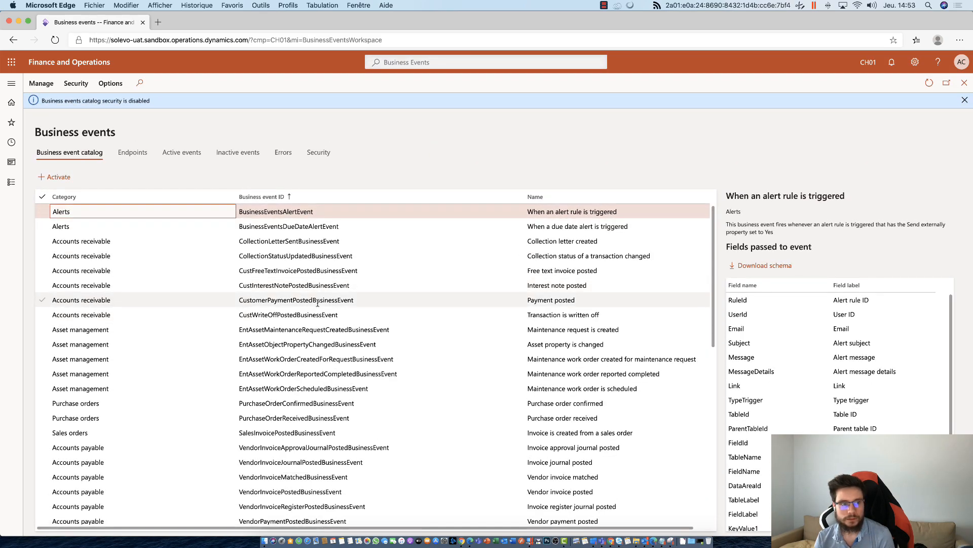
Step: Download the schema of the BusinessEventsAlertEvent event and open the file BusinessEventSchema_BusinessEventsAlertEvent (1).txt
{"action": "left_click", "coordinate": [355, 209]}
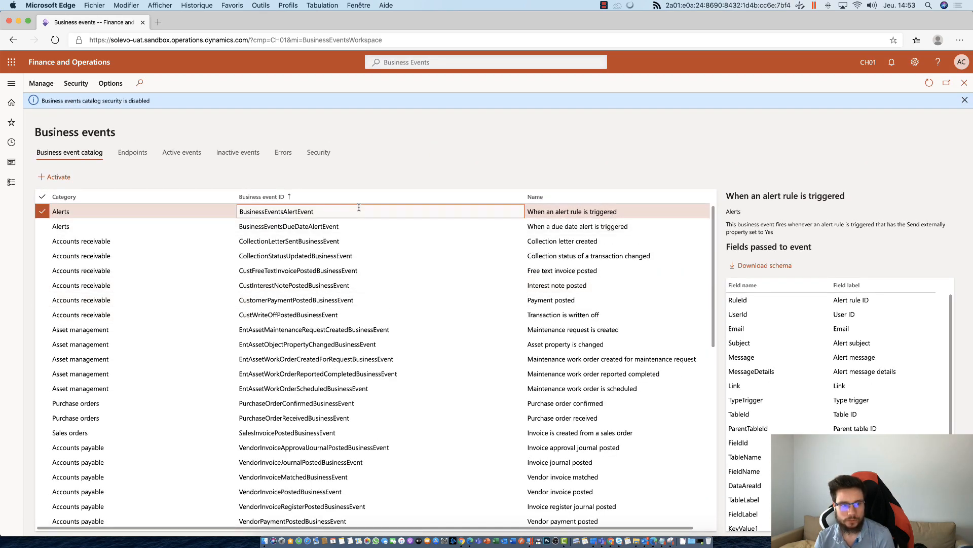
{"action": "left_click", "coordinate": [767, 266]}
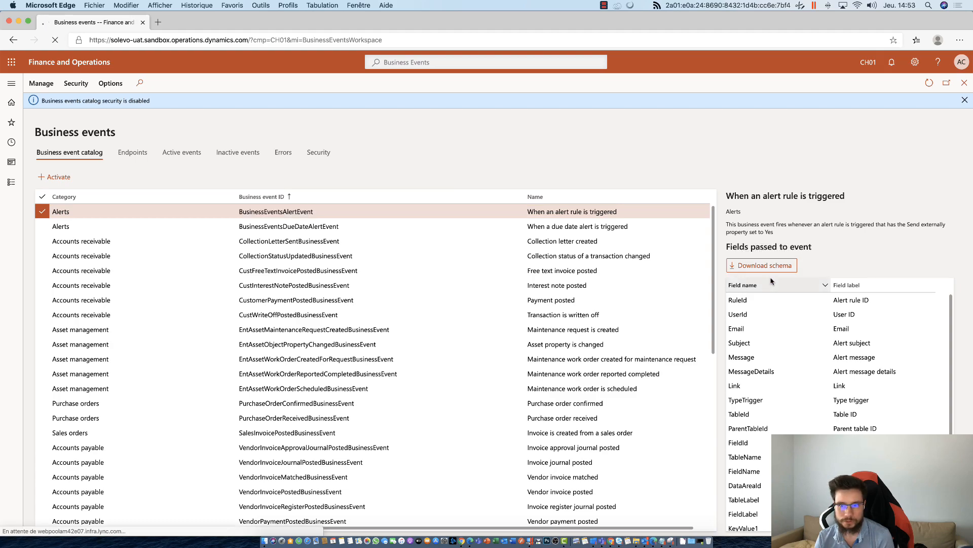
{"action": "left_click", "coordinate": [930, 524]}
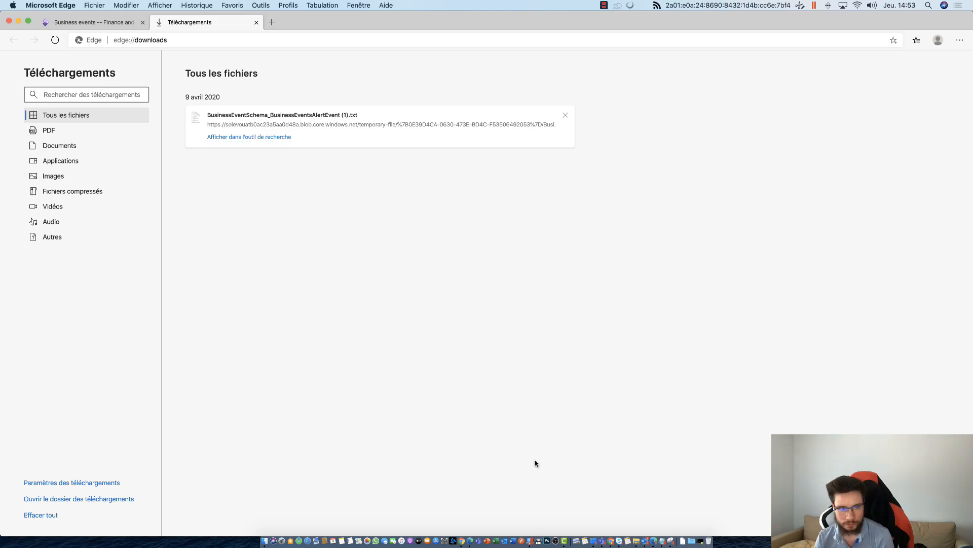
{"action": "left_click", "coordinate": [683, 540]}
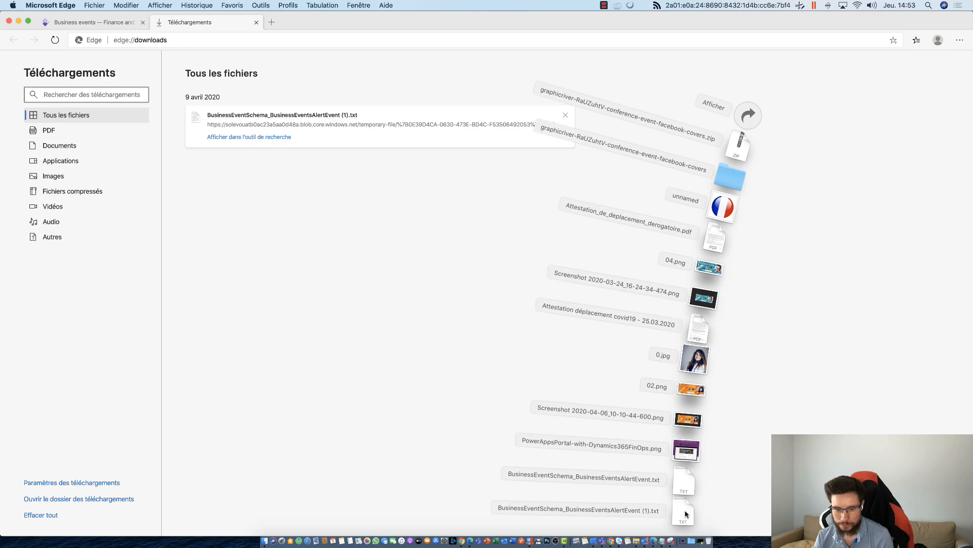
{"action": "left_click", "coordinate": [684, 512]}
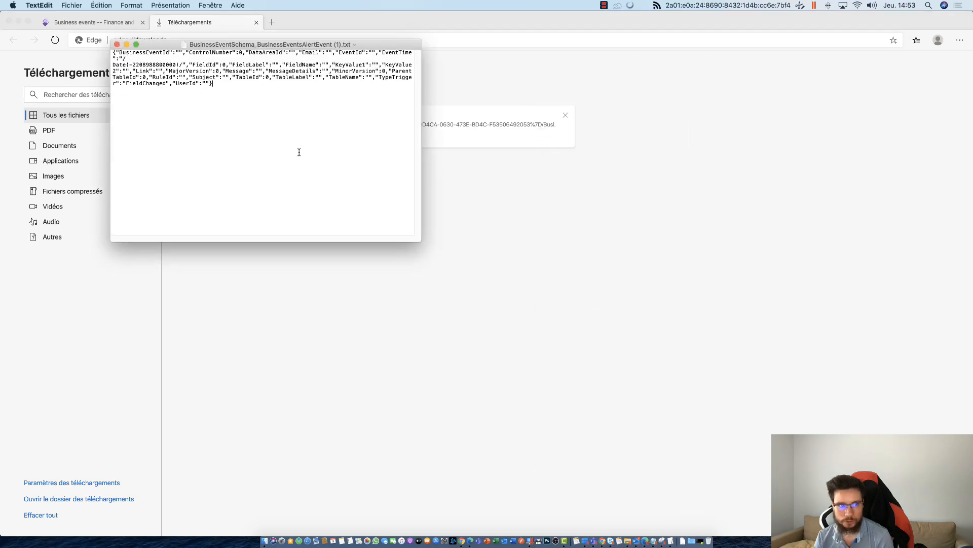
Step: Copy the entire content of the downloaded alert event schema file and switch to the Power Automate flow in Chrome
{"action": "key", "text": "super+a"}
{"action": "left_click", "coordinate": [390, 341]}
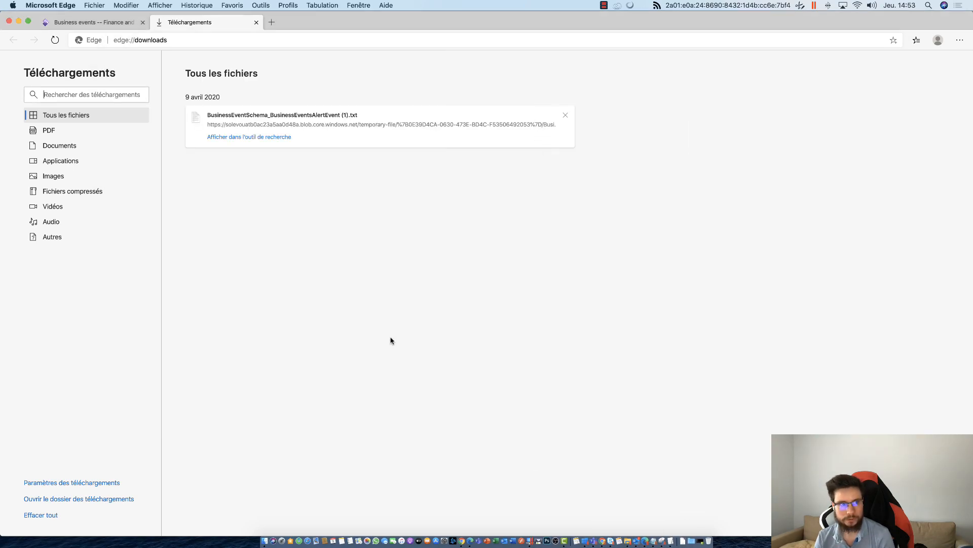
{"action": "left_click", "coordinate": [462, 541]}
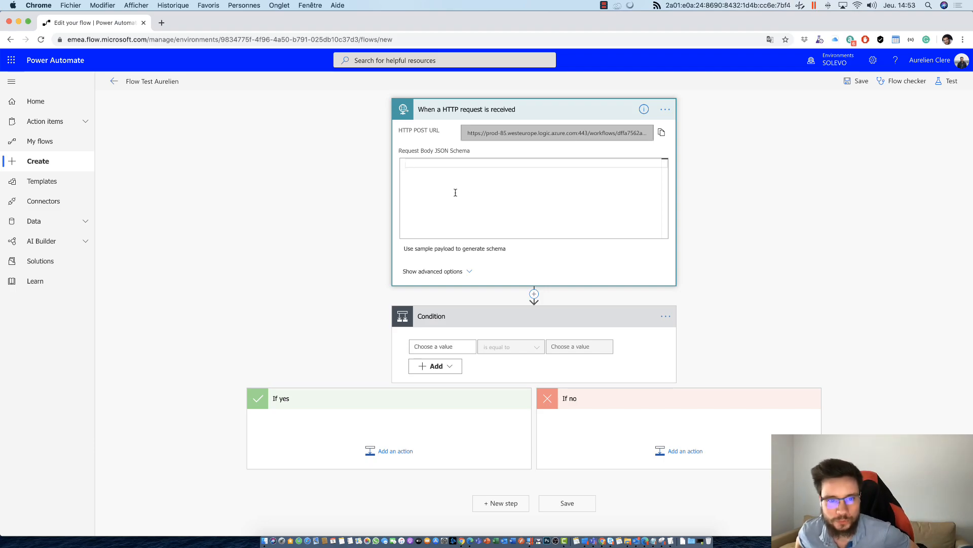
{"action": "key", "text": "super+v"}
{"action": "key", "text": "super+a"}
{"action": "key", "text": "BackSpace"}
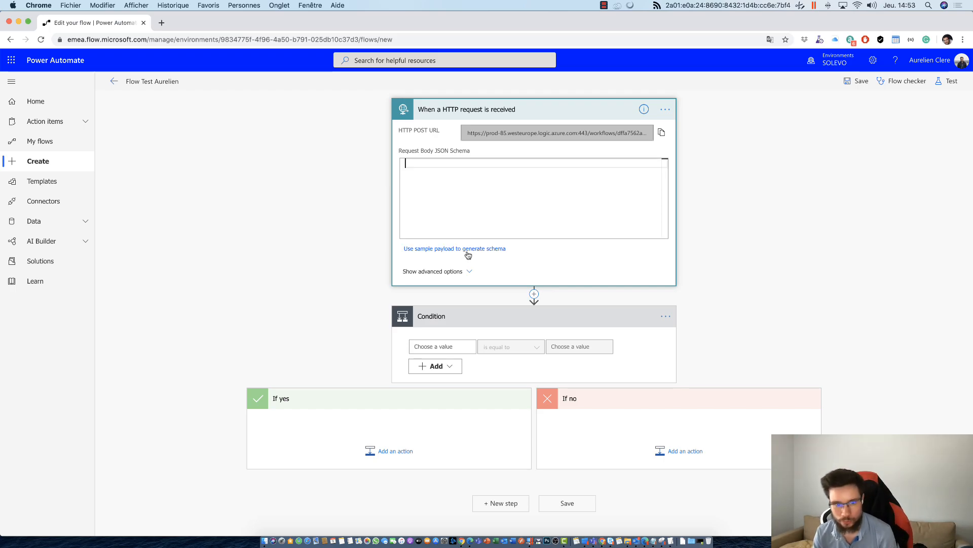
Step: Generate the HTTP trigger's Request Body JSON Schema from the copied alert event text as a sample payload, and review the schema
{"action": "left_click", "coordinate": [467, 248]}
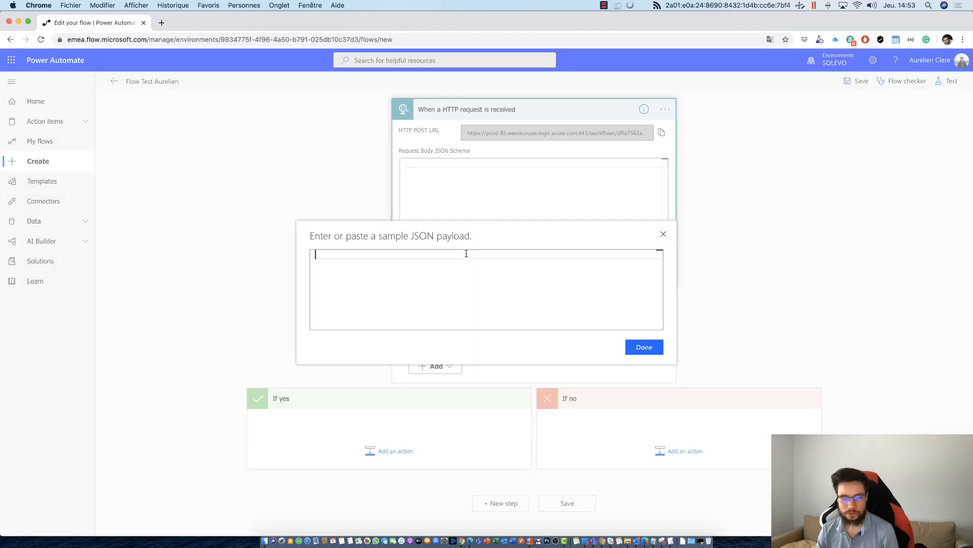
{"action": "key", "text": "super+v"}
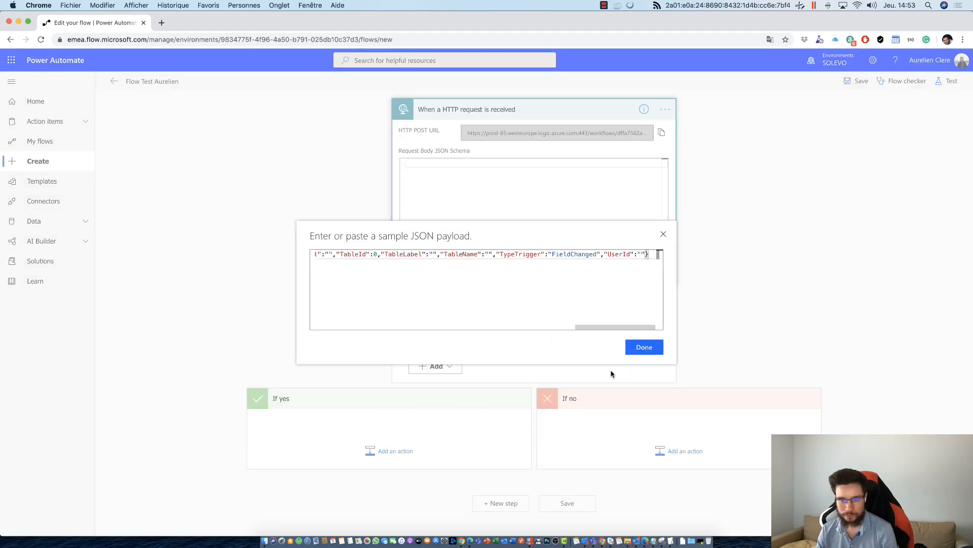
{"action": "left_click", "coordinate": [643, 347]}
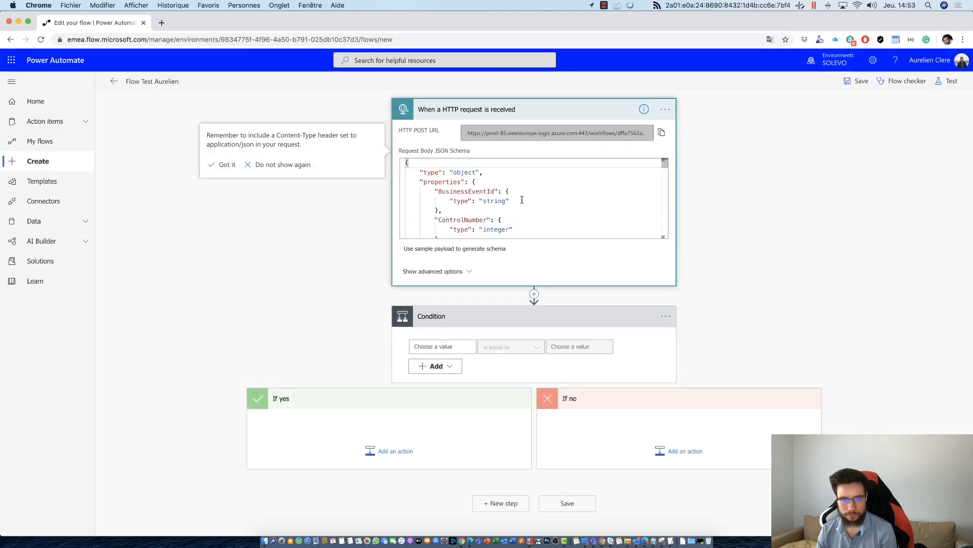
{"action": "scroll", "coordinate": [522, 199], "scroll_direction": "down", "scroll_amount": 10}
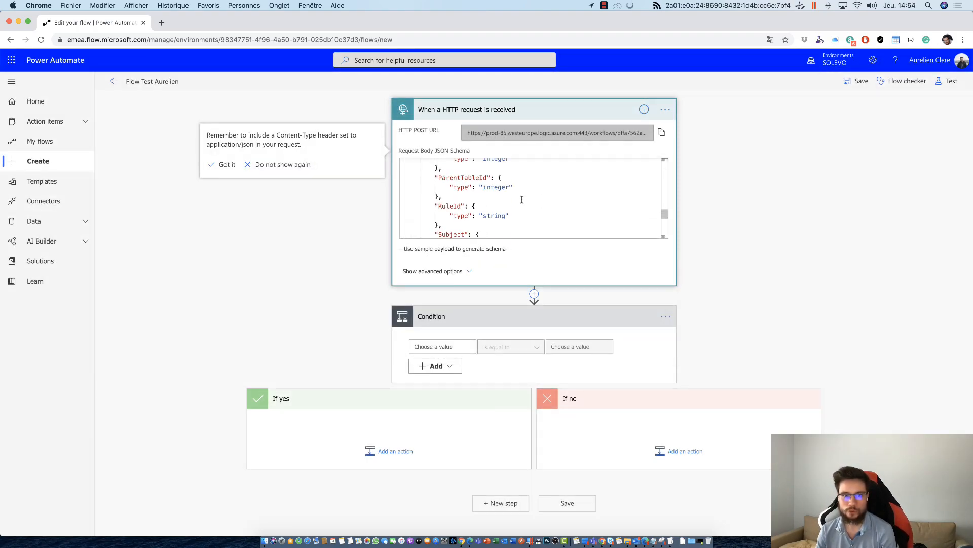
{"action": "scroll", "coordinate": [522, 200], "scroll_direction": "up", "scroll_amount": 10}
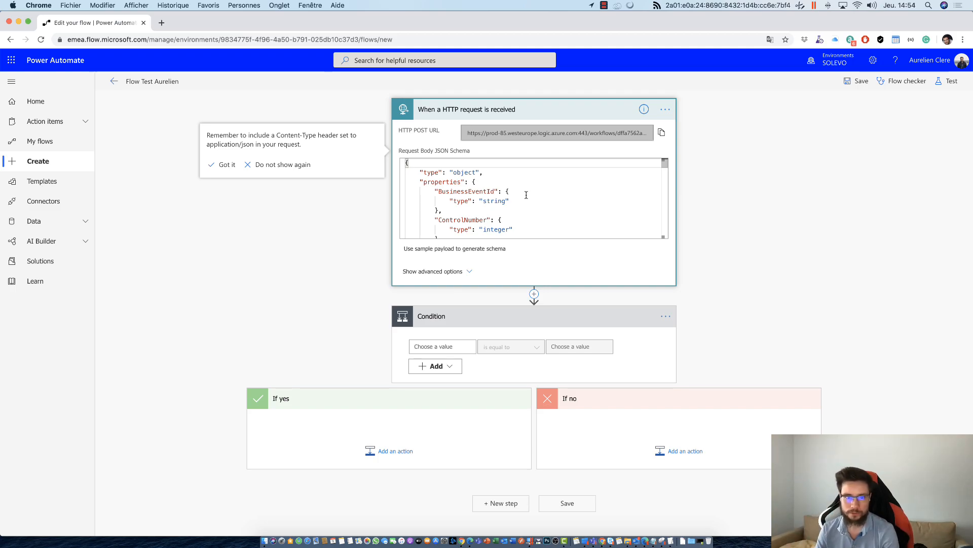
{"action": "left_click", "coordinate": [719, 218]}
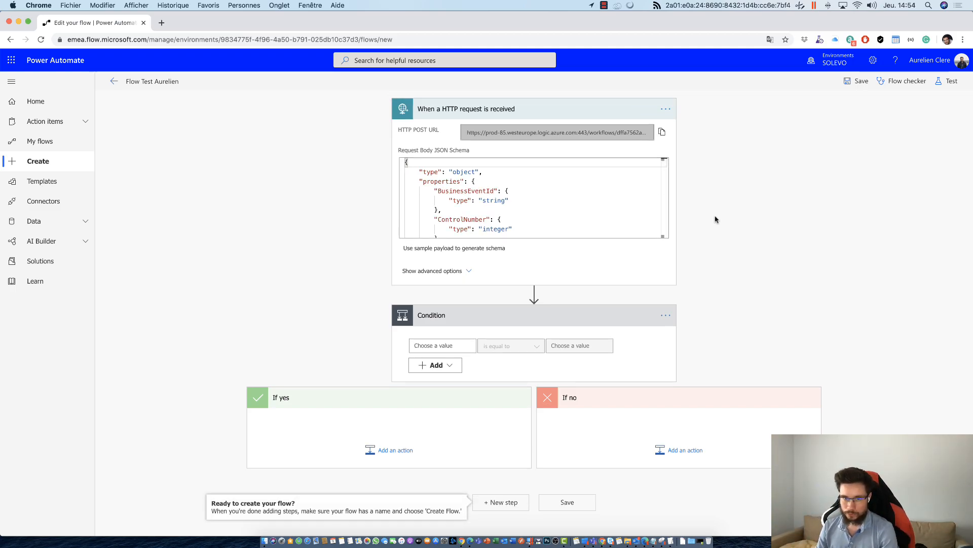
{"action": "left_click", "coordinate": [668, 112]}
{"action": "left_click", "coordinate": [756, 289]}
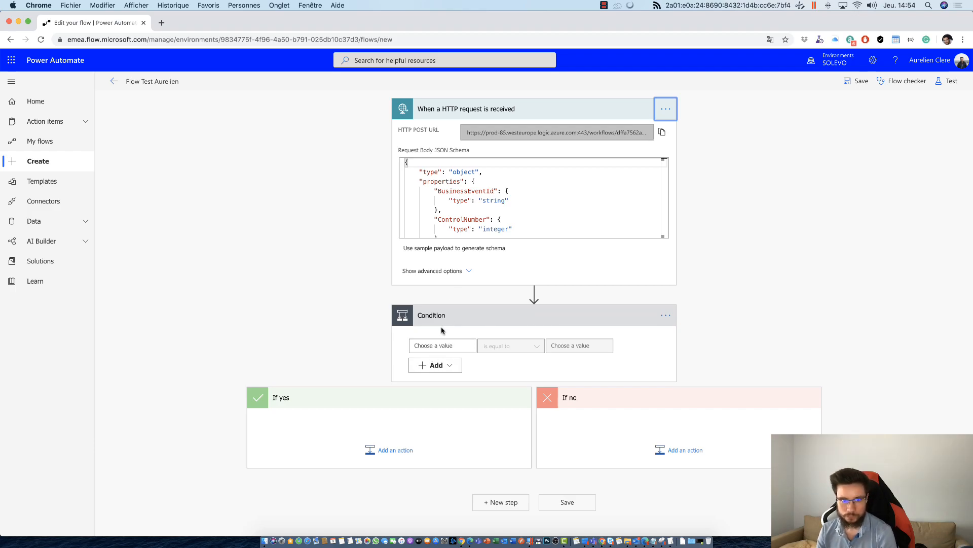
Step: Set the first value of the Condition to the RuleId dynamic content from the HTTP request trigger
{"action": "left_click", "coordinate": [426, 345]}
{"action": "scroll", "coordinate": [341, 278], "scroll_direction": "down", "scroll_amount": 3}
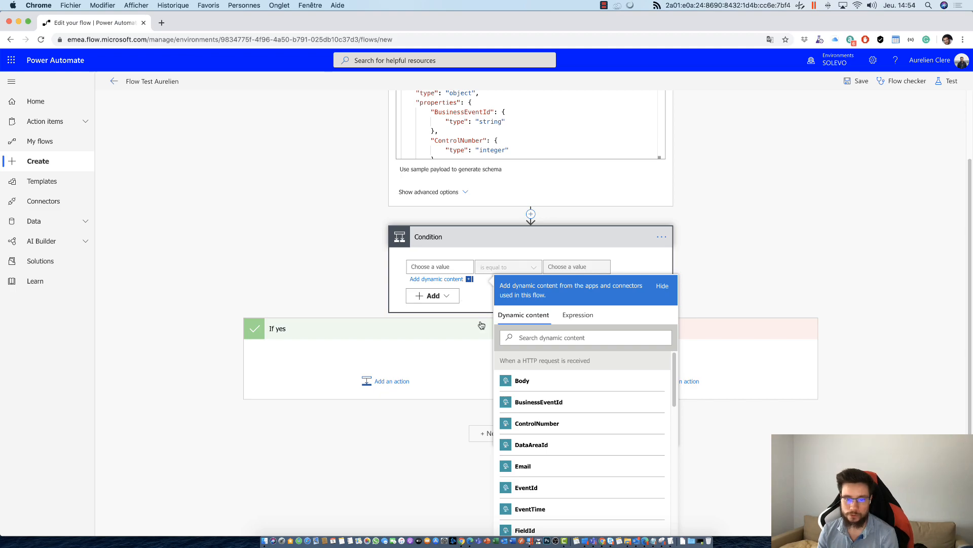
{"action": "scroll", "coordinate": [604, 432], "scroll_direction": "down", "scroll_amount": 5}
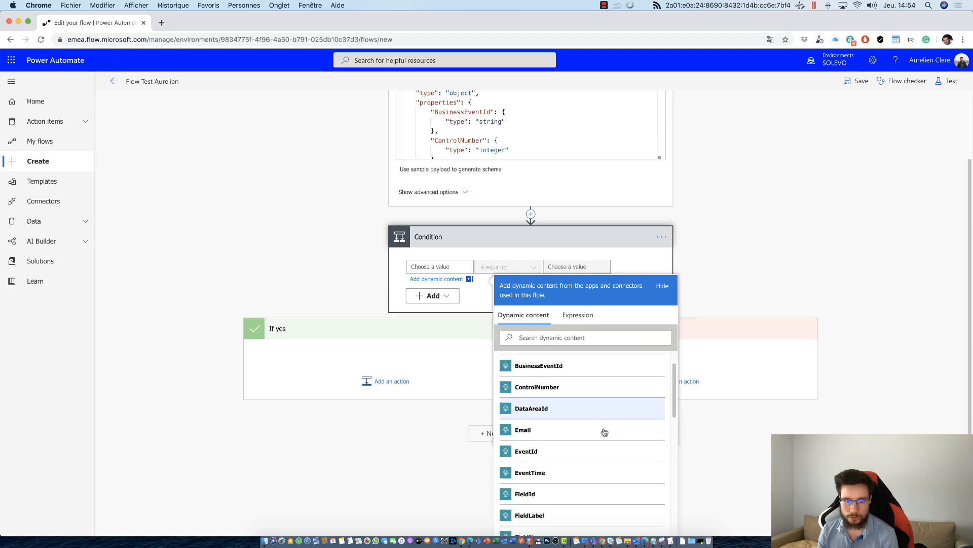
{"action": "scroll", "coordinate": [604, 432], "scroll_direction": "down", "scroll_amount": 5}
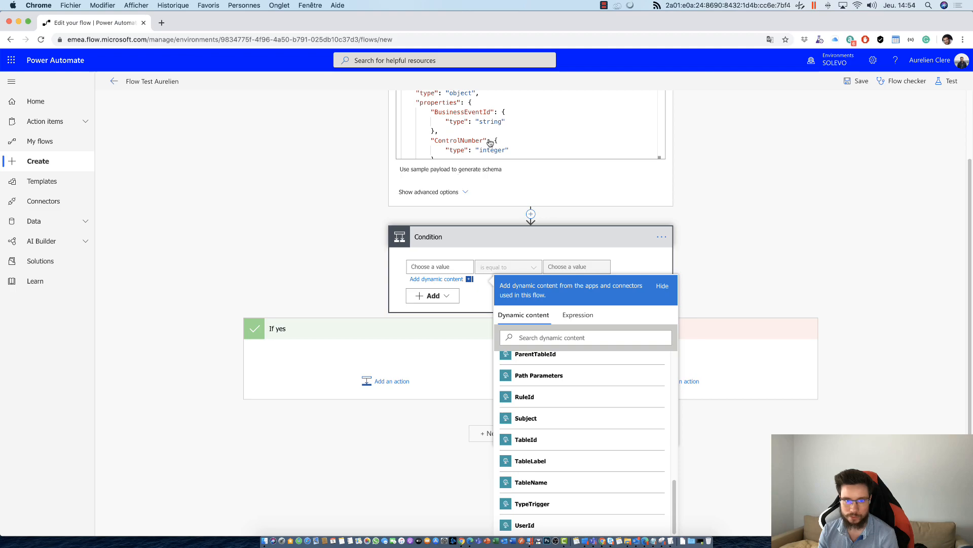
{"action": "scroll", "coordinate": [481, 304], "scroll_direction": "up", "scroll_amount": 2}
{"action": "scroll", "coordinate": [484, 203], "scroll_direction": "down", "scroll_amount": 2}
{"action": "scroll", "coordinate": [527, 457], "scroll_direction": "down", "scroll_amount": 1}
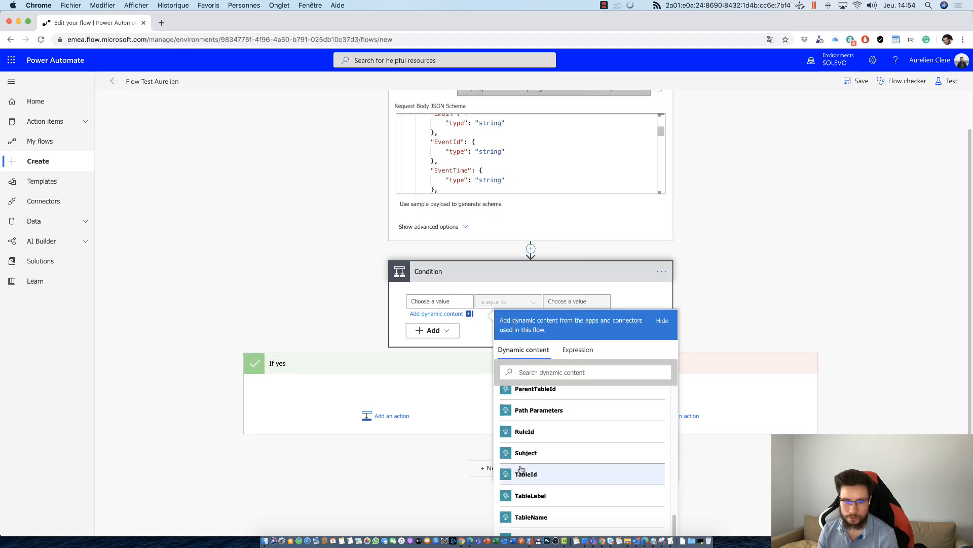
{"action": "left_click", "coordinate": [546, 434]}
{"action": "scroll", "coordinate": [563, 294], "scroll_direction": "up", "scroll_amount": 2}
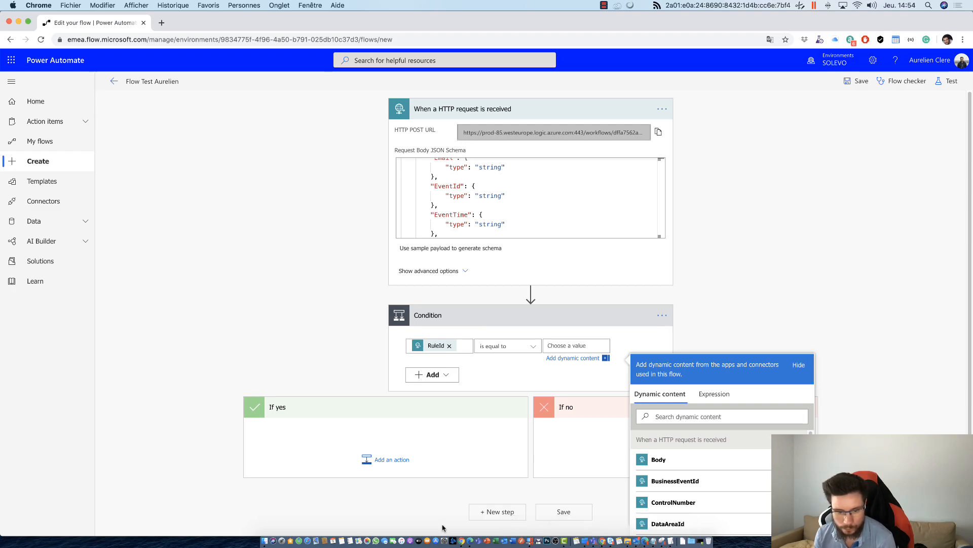
Step: Switch to Finance and Operations in Microsoft Edge, search for "Alert rules" and open the Alert rules page
{"action": "left_click", "coordinate": [471, 543]}
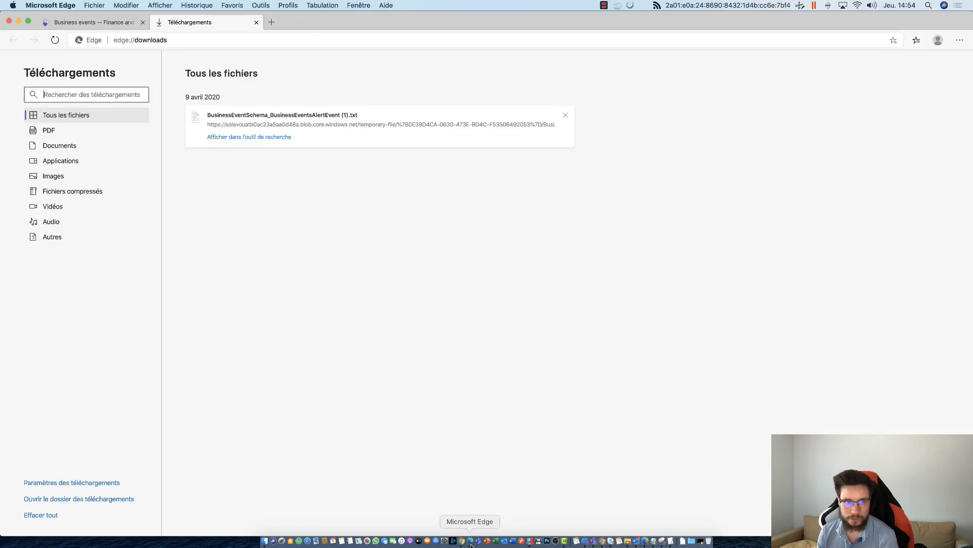
{"action": "left_click", "coordinate": [94, 23]}
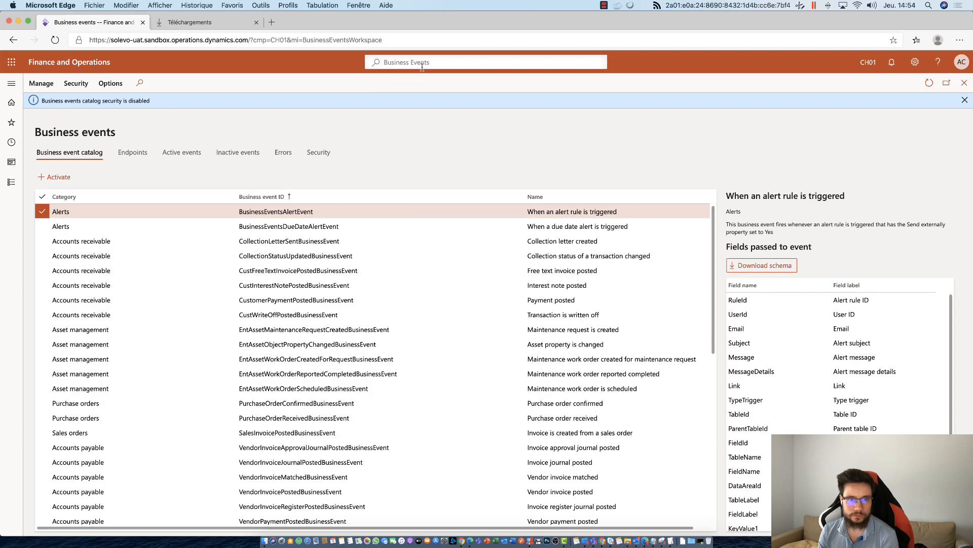
{"action": "left_click", "coordinate": [457, 62]}
{"action": "type", "text": "Alert rules"}
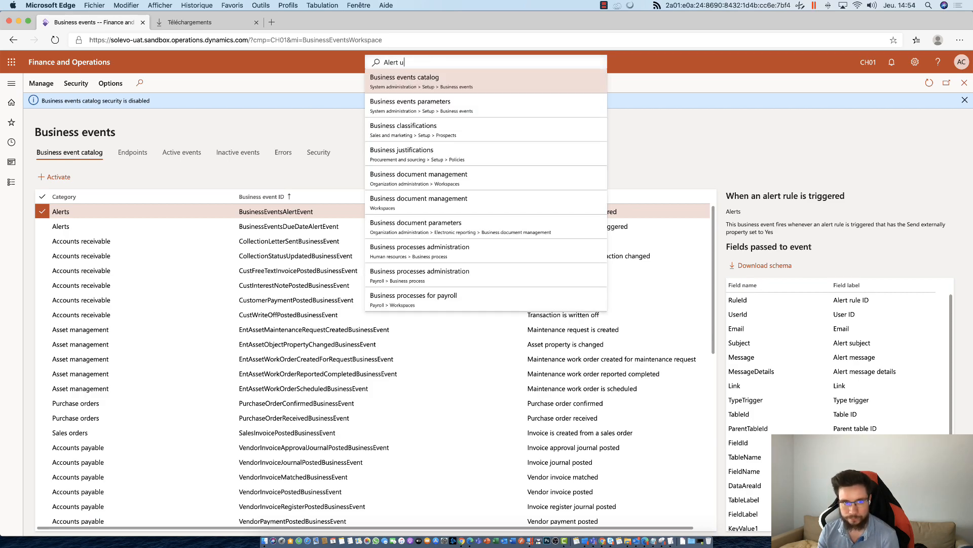
{"action": "left_click", "coordinate": [424, 76]}
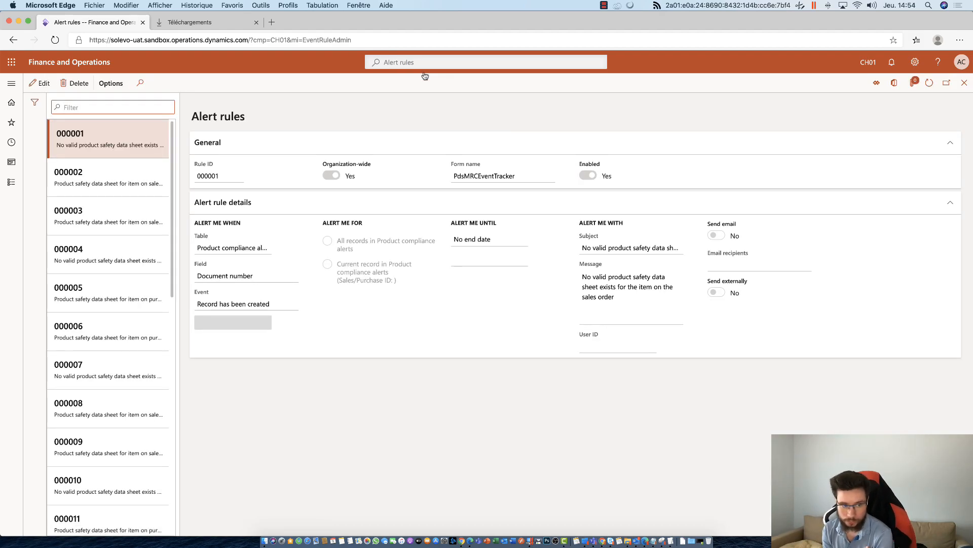
Step: Examine the details and Rule ID of the purchase order alert rule, and compare them with rules 000389 and 000453
{"action": "scroll", "coordinate": [140, 312], "scroll_direction": "down", "scroll_amount": 20}
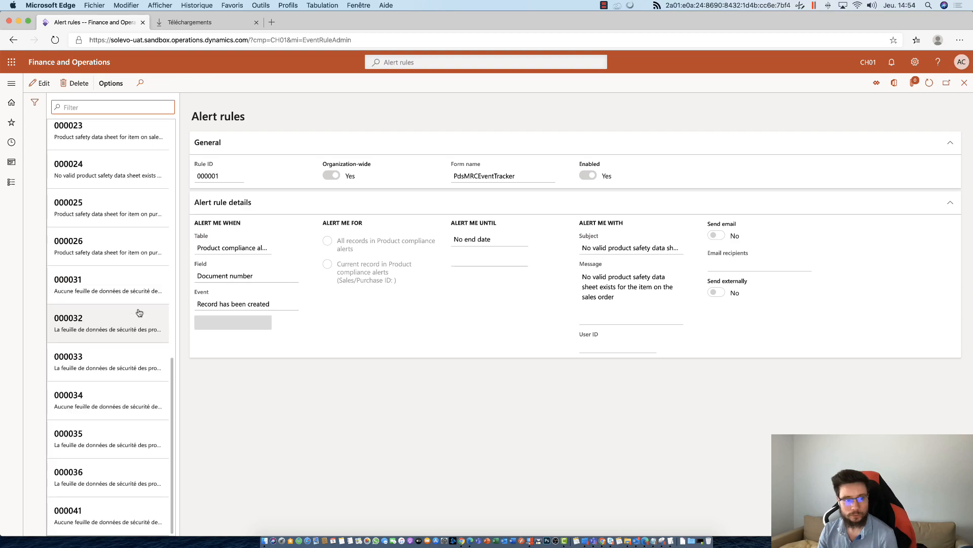
{"action": "scroll", "coordinate": [139, 312], "scroll_direction": "down", "scroll_amount": 10}
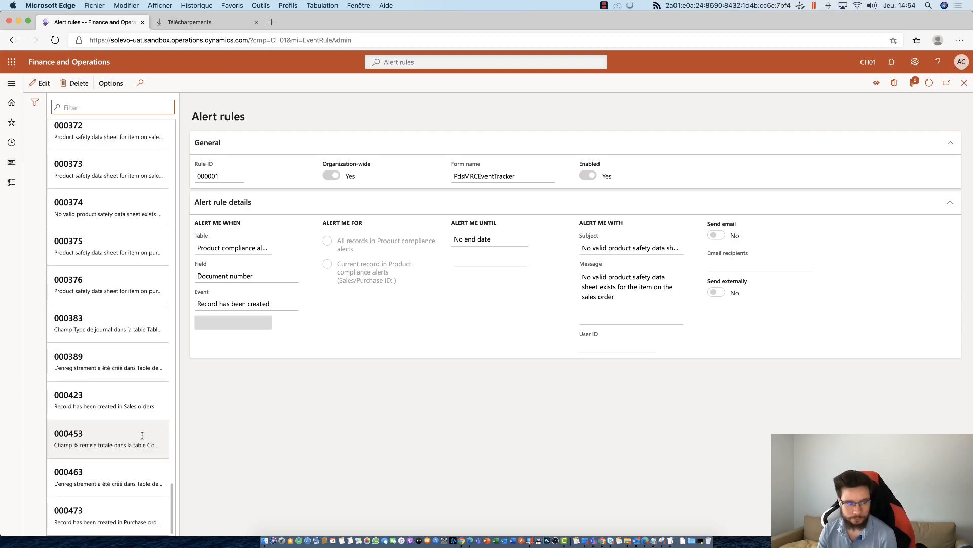
{"action": "left_click", "coordinate": [110, 502]}
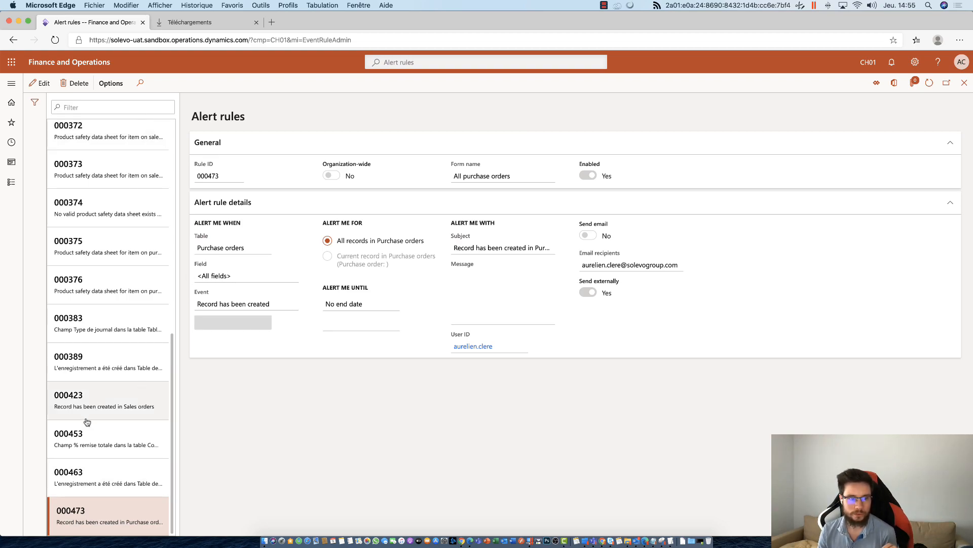
{"action": "left_click", "coordinate": [224, 176]}
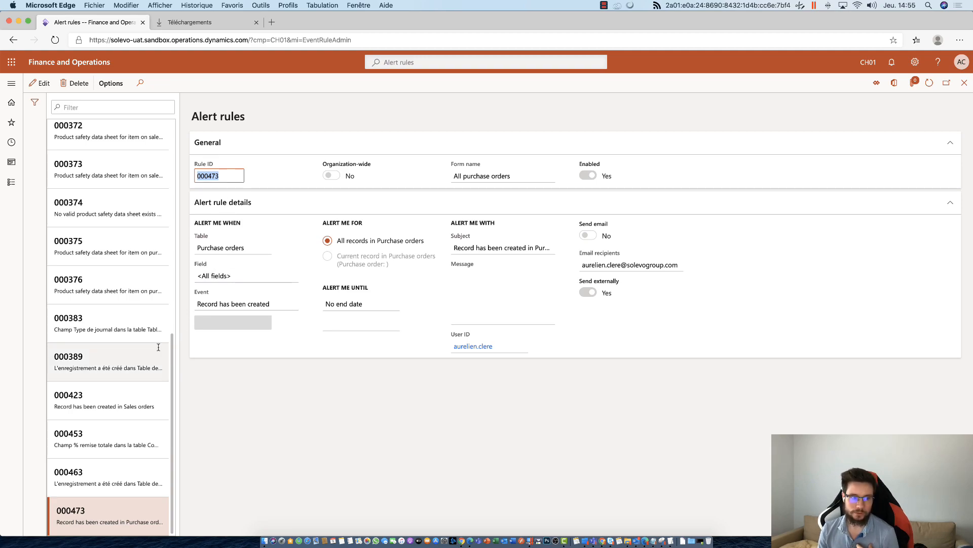
{"action": "left_click", "coordinate": [99, 366]}
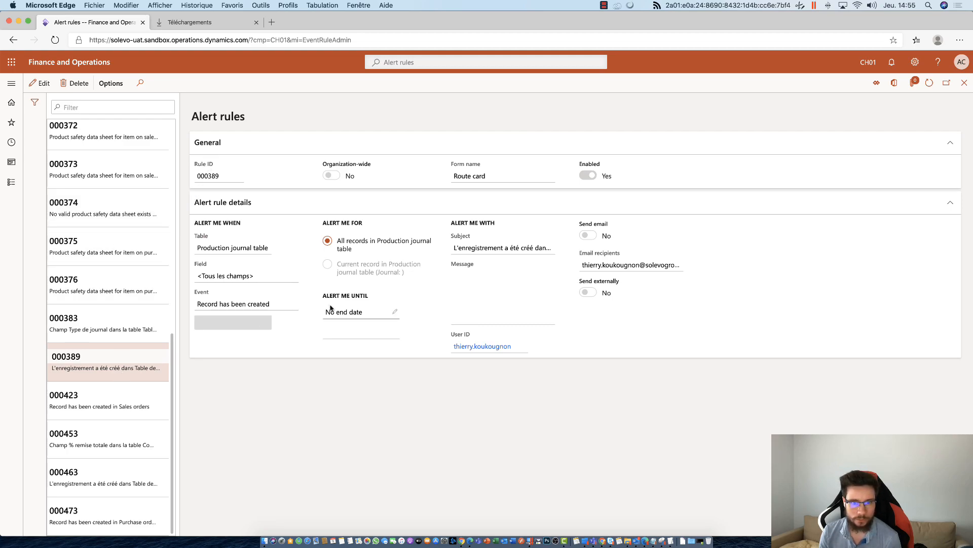
{"action": "left_click", "coordinate": [95, 425]}
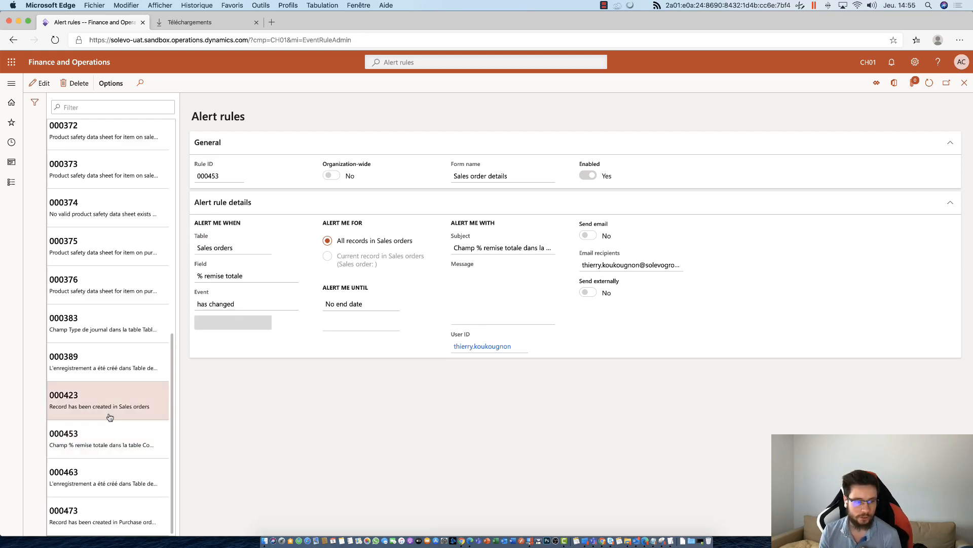
{"action": "left_click_drag", "start_coordinate": [87, 444], "coordinate": [168, 450]}
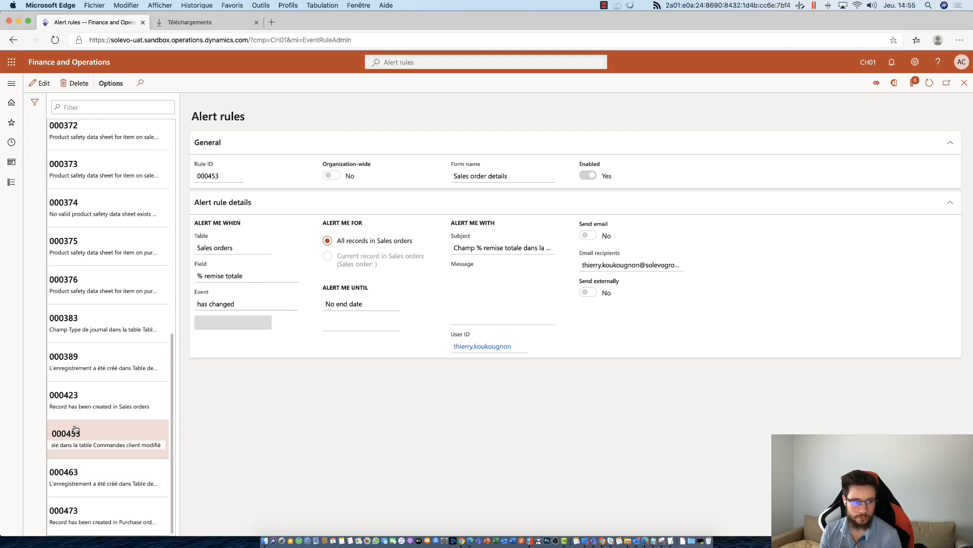
Step: Copy the Rule ID of the purchase order alert rule and set it, 000473, as the Condition's comparison value in Power Automate
{"action": "left_click", "coordinate": [76, 511]}
{"action": "left_click_drag", "start_coordinate": [225, 182], "coordinate": [193, 180]}
{"action": "key", "text": "super+c"}
{"action": "left_click", "coordinate": [461, 540]}
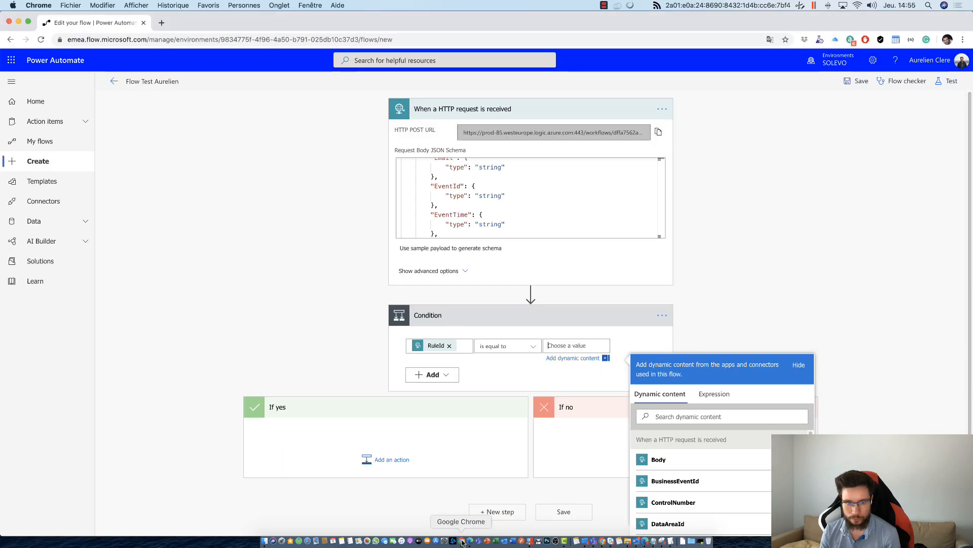
{"action": "key", "text": "super+v"}
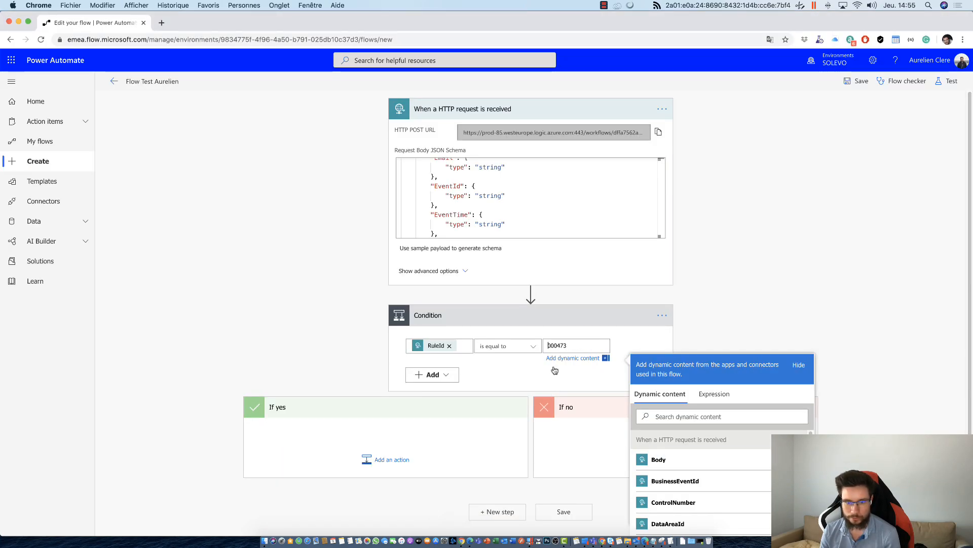
{"action": "left_click", "coordinate": [294, 349]}
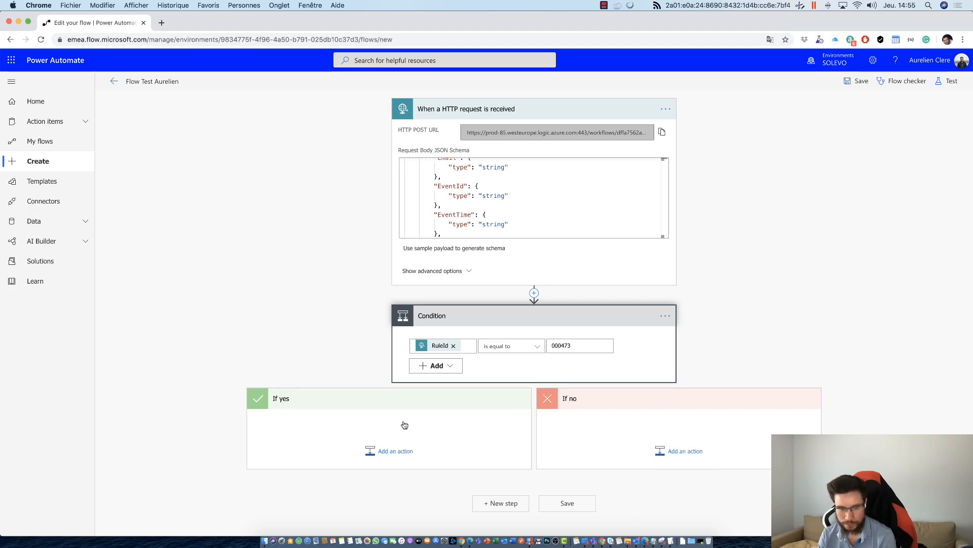
Step: Start adding an action to the Condition's If yes branch and look through the built-in and full action categories
{"action": "left_click", "coordinate": [371, 457]}
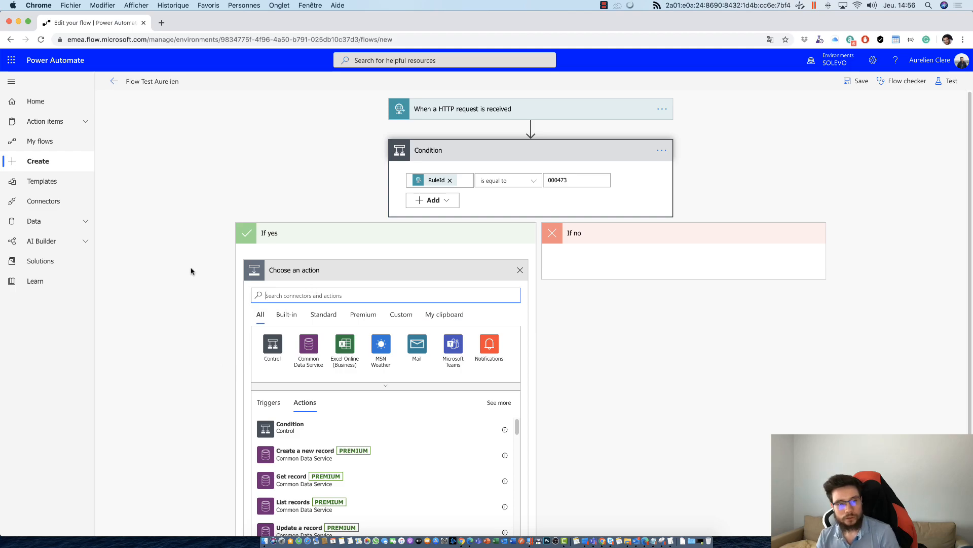
{"action": "scroll", "coordinate": [191, 271], "scroll_direction": "down", "scroll_amount": 3}
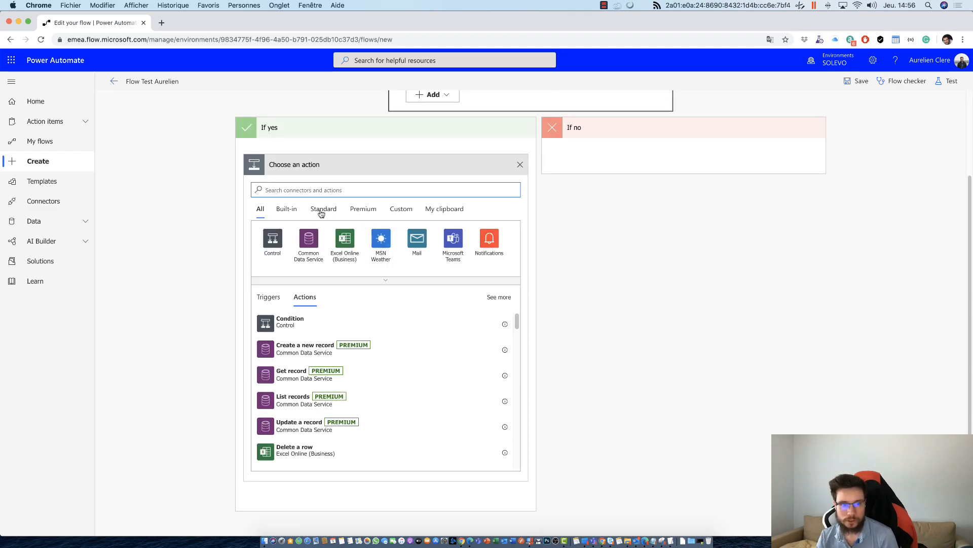
{"action": "left_click", "coordinate": [321, 210]}
{"action": "left_click", "coordinate": [287, 209]}
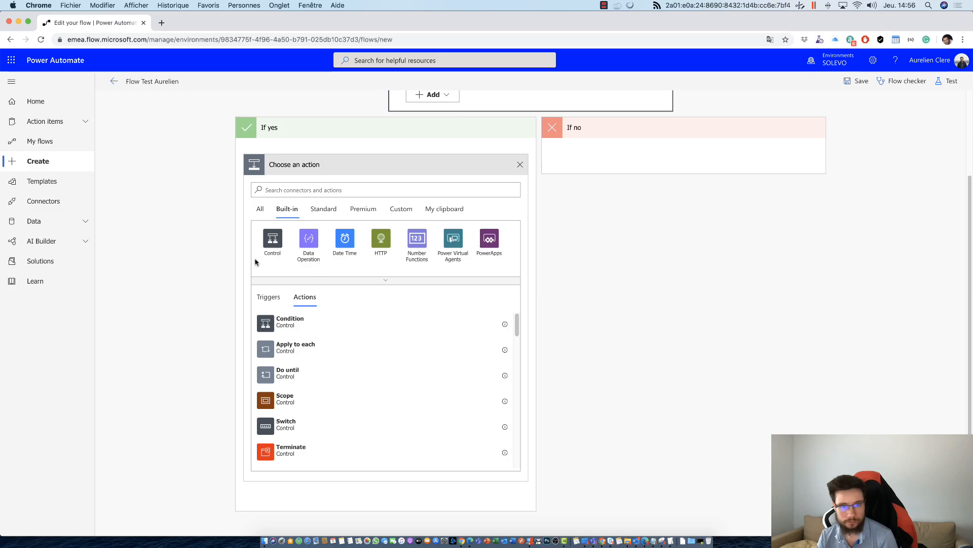
{"action": "scroll", "coordinate": [216, 255], "scroll_direction": "up", "scroll_amount": 2}
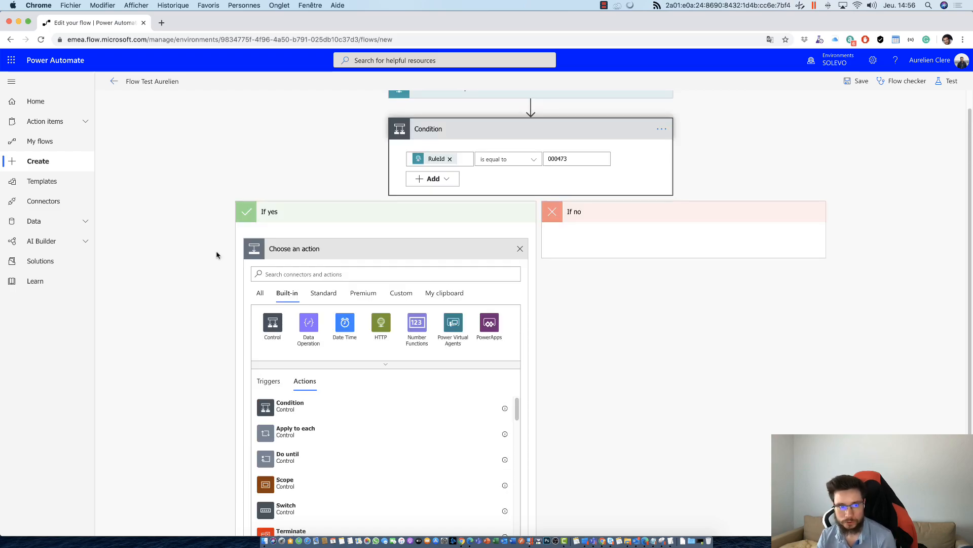
{"action": "scroll", "coordinate": [216, 255], "scroll_direction": "down", "scroll_amount": 1}
{"action": "left_click", "coordinate": [258, 273]}
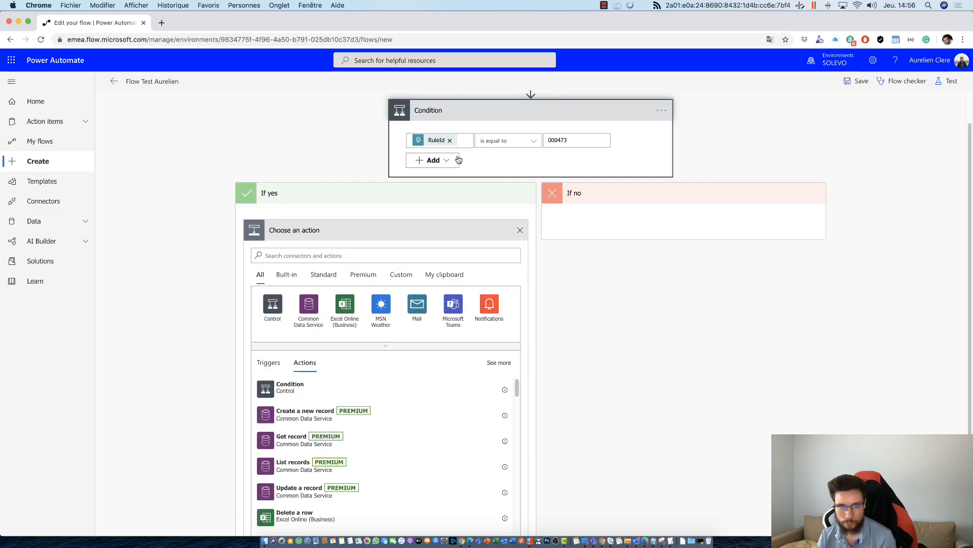
Step: Examine the Condition's options for adding rows or groups and the fields in the HTTP trigger's request body JSON schema
{"action": "left_click", "coordinate": [442, 160]}
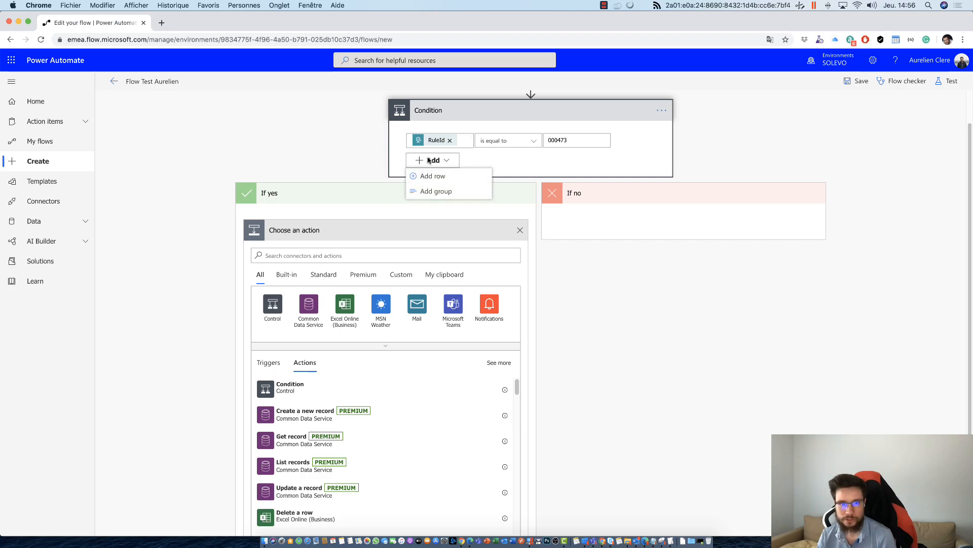
{"action": "scroll", "coordinate": [474, 161], "scroll_direction": "up", "scroll_amount": 2}
{"action": "left_click", "coordinate": [467, 116]}
{"action": "scroll", "coordinate": [456, 192], "scroll_direction": "down", "scroll_amount": 5}
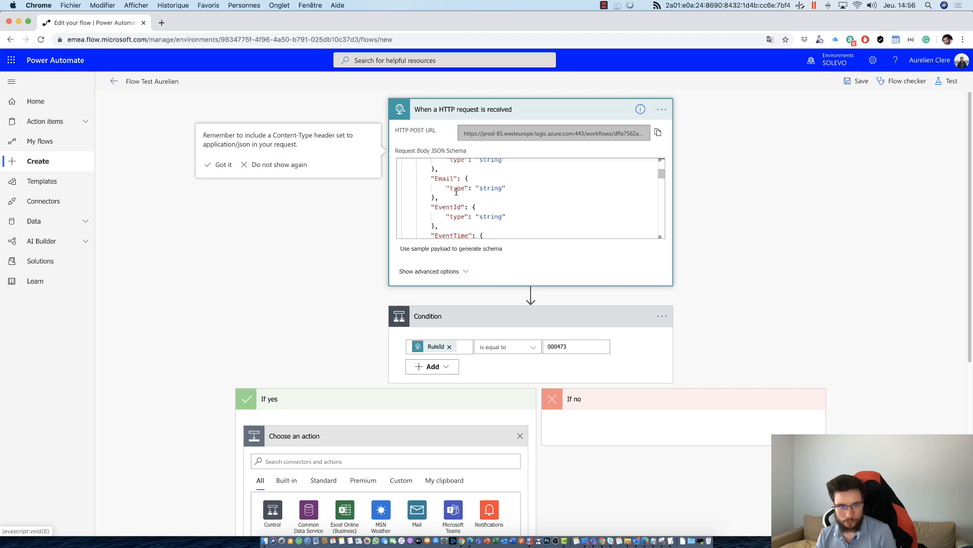
{"action": "scroll", "coordinate": [456, 192], "scroll_direction": "up", "scroll_amount": 3}
{"action": "double_click", "coordinate": [453, 172]}
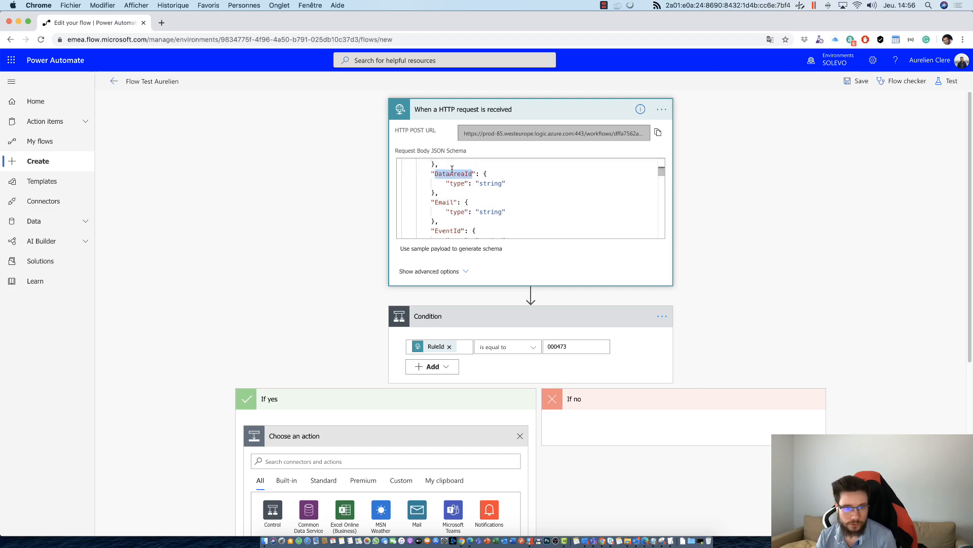
{"action": "scroll", "coordinate": [449, 187], "scroll_direction": "down", "scroll_amount": 3}
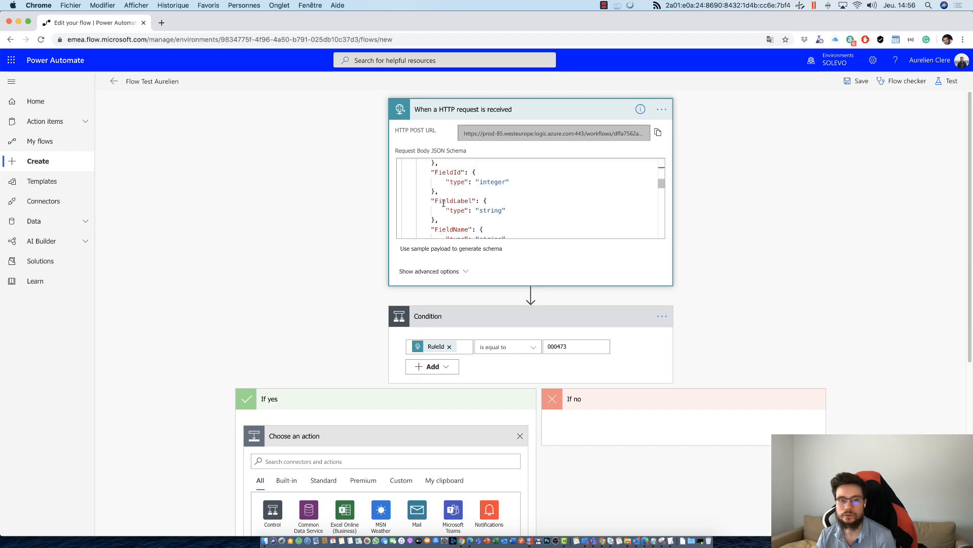
{"action": "scroll", "coordinate": [446, 175], "scroll_direction": "down", "scroll_amount": 5}
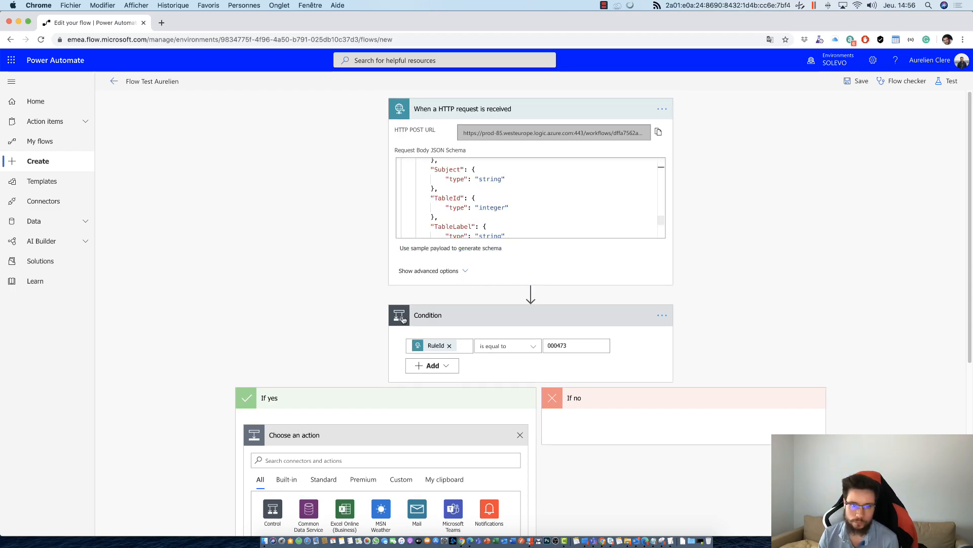
{"action": "scroll", "coordinate": [333, 299], "scroll_direction": "down", "scroll_amount": 5}
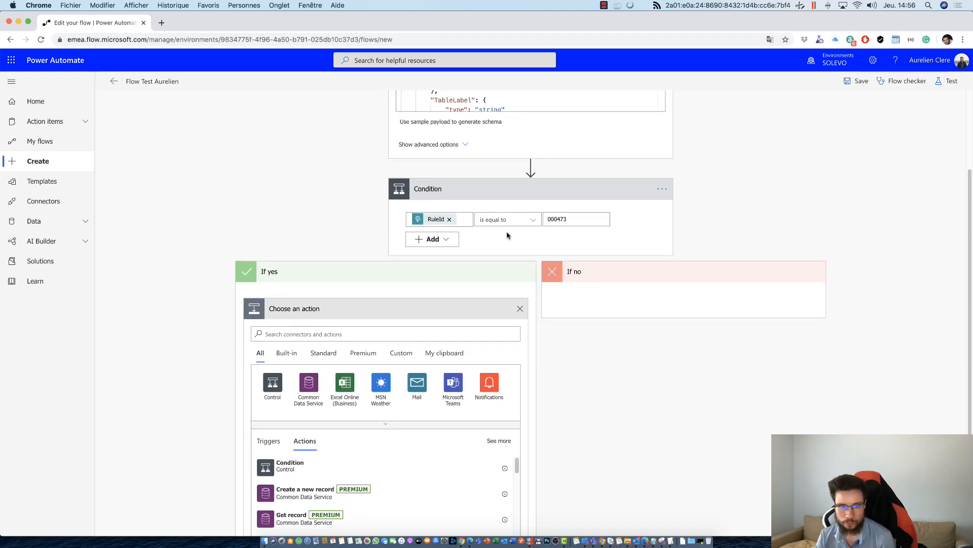
Step: Look through the standard, custom and full lists of connectors and actions available for the If yes branch
{"action": "scroll", "coordinate": [135, 252], "scroll_direction": "down", "scroll_amount": 5}
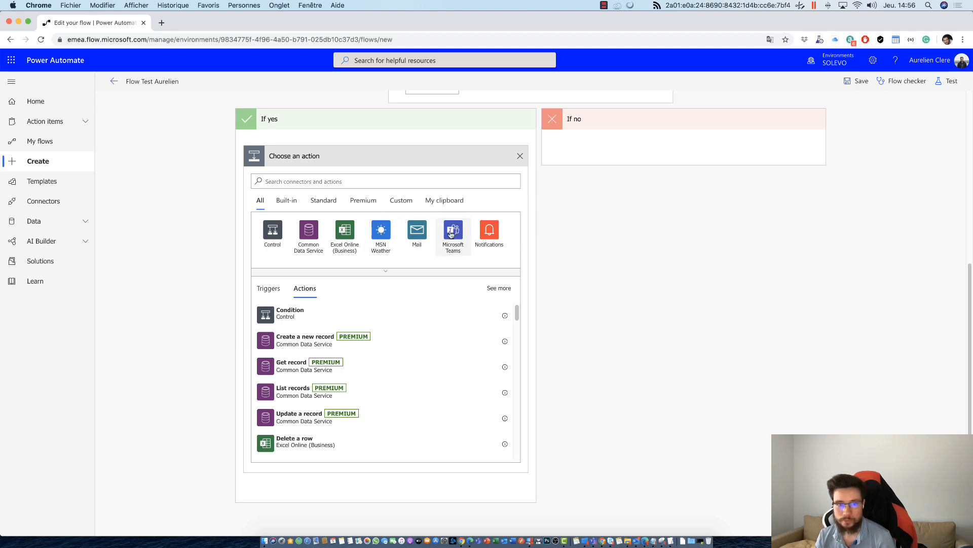
{"action": "left_click", "coordinate": [402, 202]}
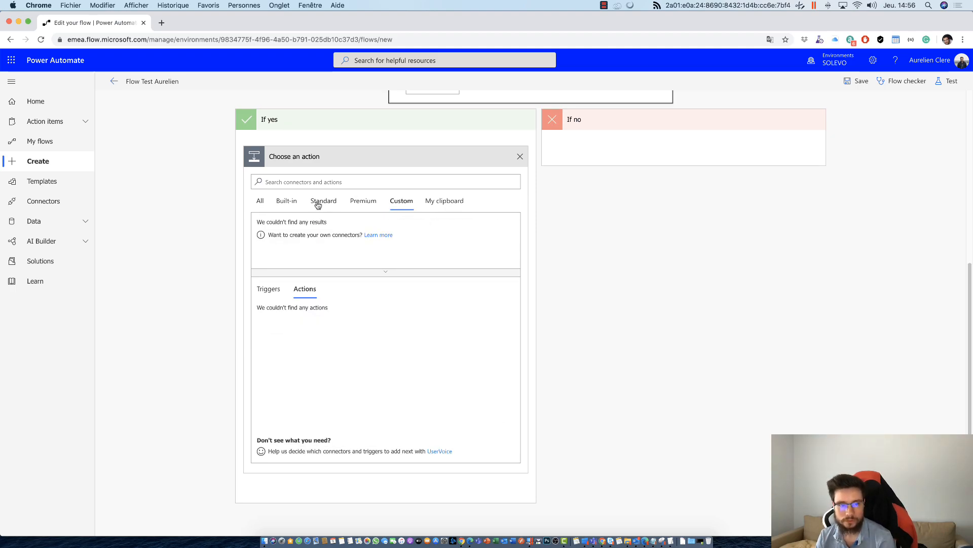
{"action": "left_click", "coordinate": [298, 205]}
{"action": "left_click", "coordinate": [324, 202]}
{"action": "scroll", "coordinate": [387, 326], "scroll_direction": "down", "scroll_amount": 15}
{"action": "scroll", "coordinate": [387, 326], "scroll_direction": "down", "scroll_amount": 3}
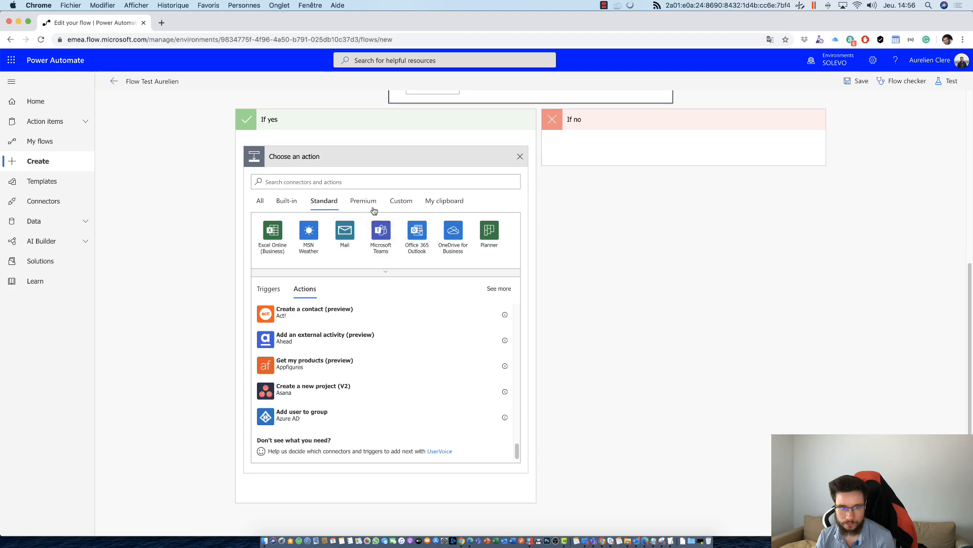
{"action": "left_click", "coordinate": [409, 205]}
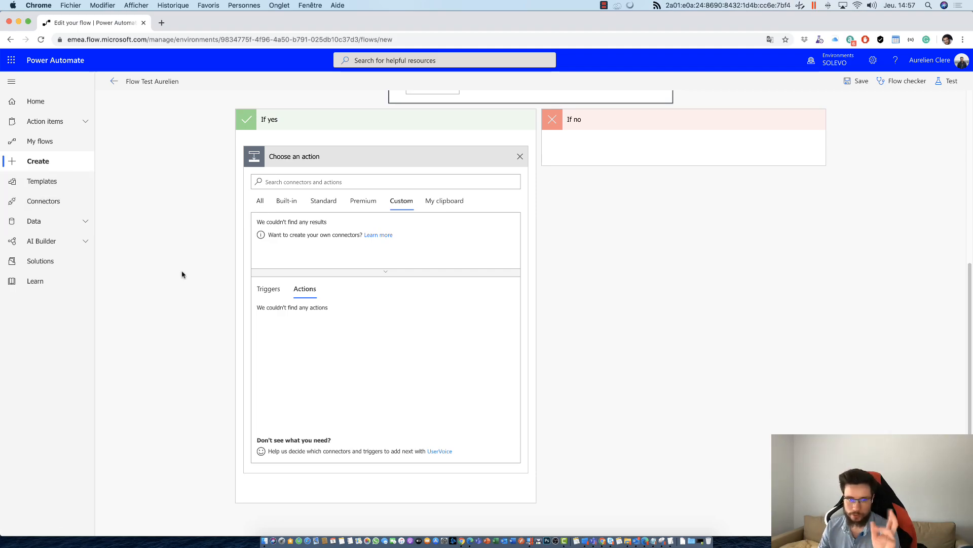
{"action": "left_click", "coordinate": [258, 202]}
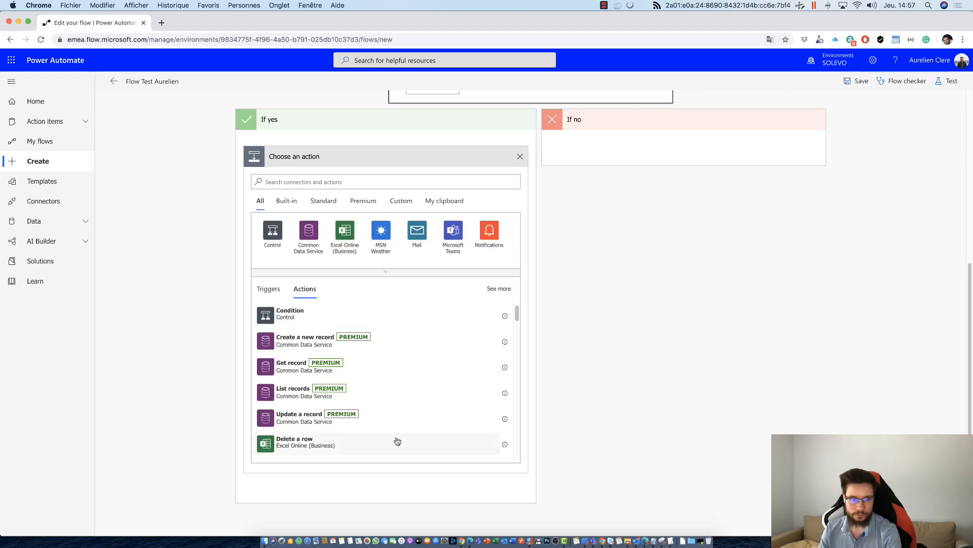
{"action": "scroll", "coordinate": [397, 441], "scroll_direction": "down", "scroll_amount": 10}
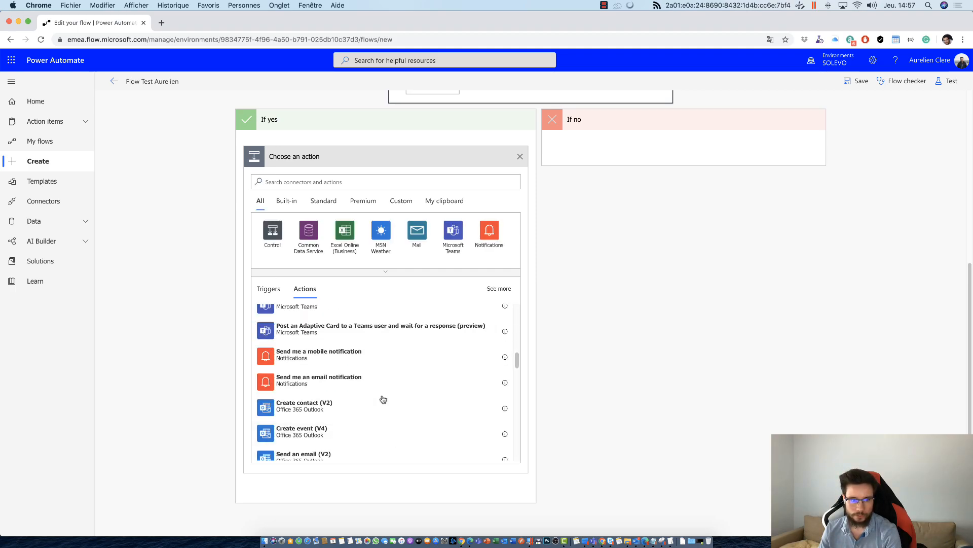
{"action": "scroll", "coordinate": [370, 385], "scroll_direction": "up", "scroll_amount": 6}
{"action": "scroll", "coordinate": [359, 388], "scroll_direction": "up", "scroll_amount": 3}
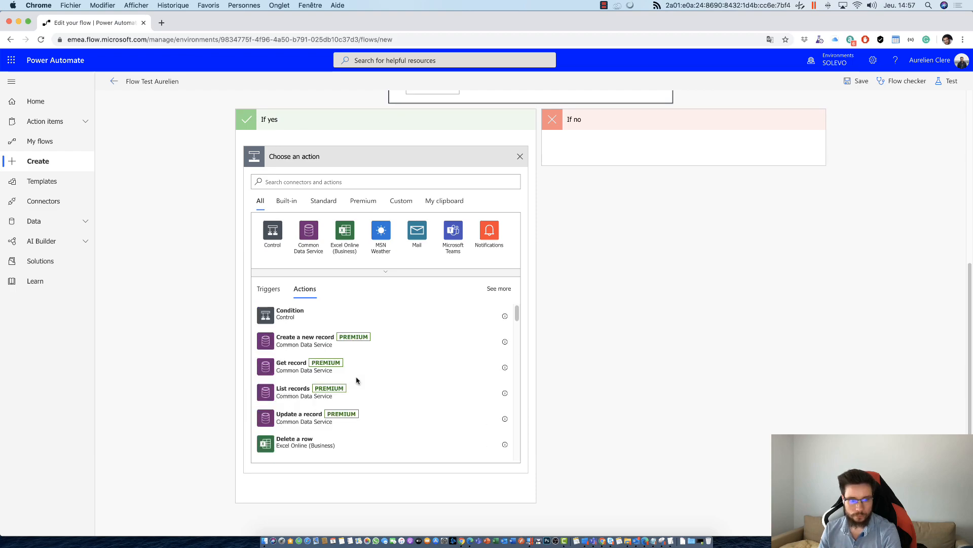
Step: Search the connectors for "Dynamics 365" and add the Dynamics 365 for Fin & Ops action Get a record to the If yes branch
{"action": "left_click", "coordinate": [298, 189]}
{"action": "type", "text": "Dynamics 365"}
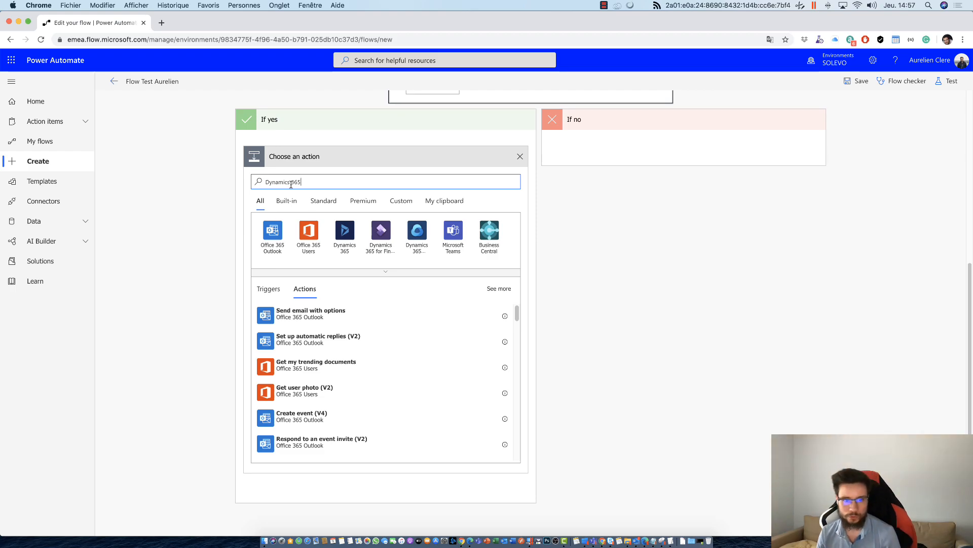
{"action": "left_click", "coordinate": [381, 231]}
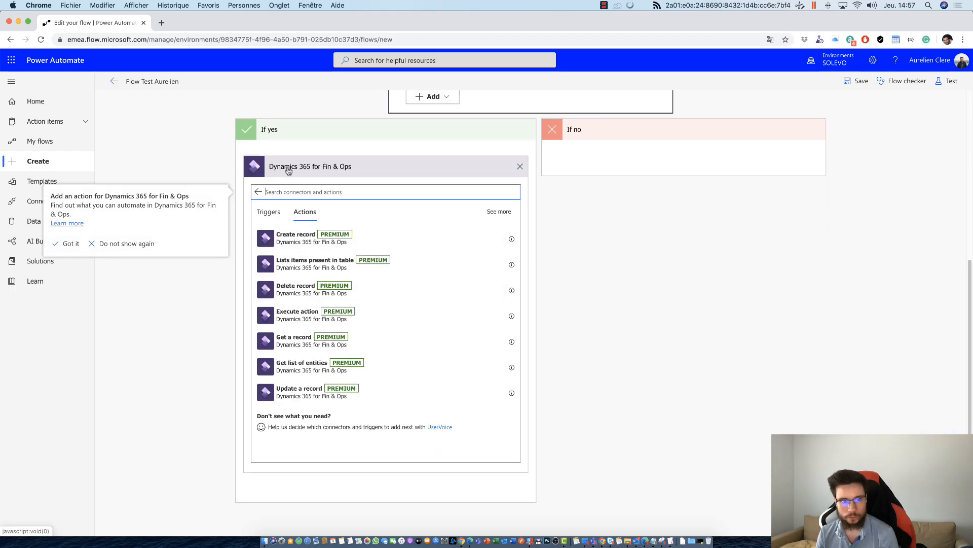
{"action": "left_click", "coordinate": [307, 342]}
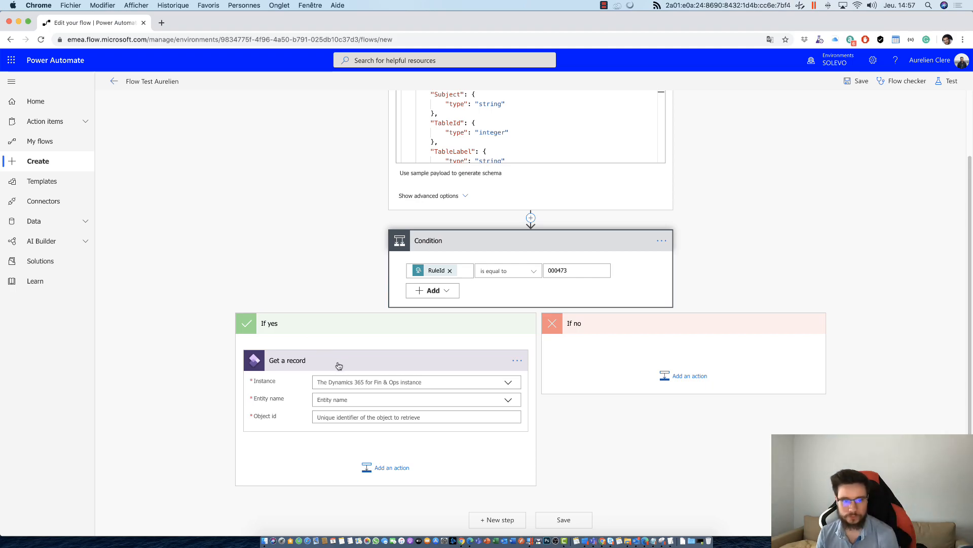
Step: Set the Get a record instance to solevo-uat.sandbox.operations.dynamics.com and the entity name to PurchaseOrderHeadersV2
{"action": "left_click", "coordinate": [339, 378]}
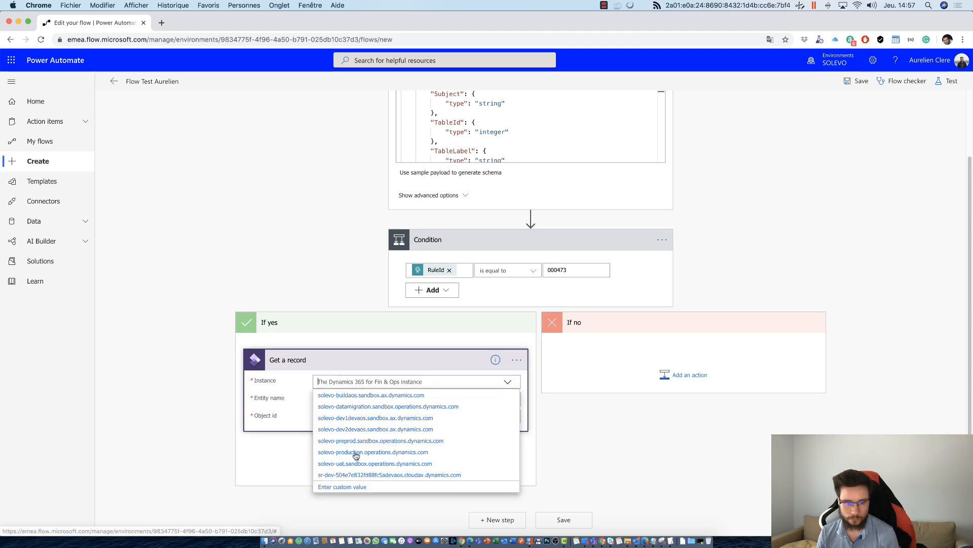
{"action": "left_click", "coordinate": [349, 464]}
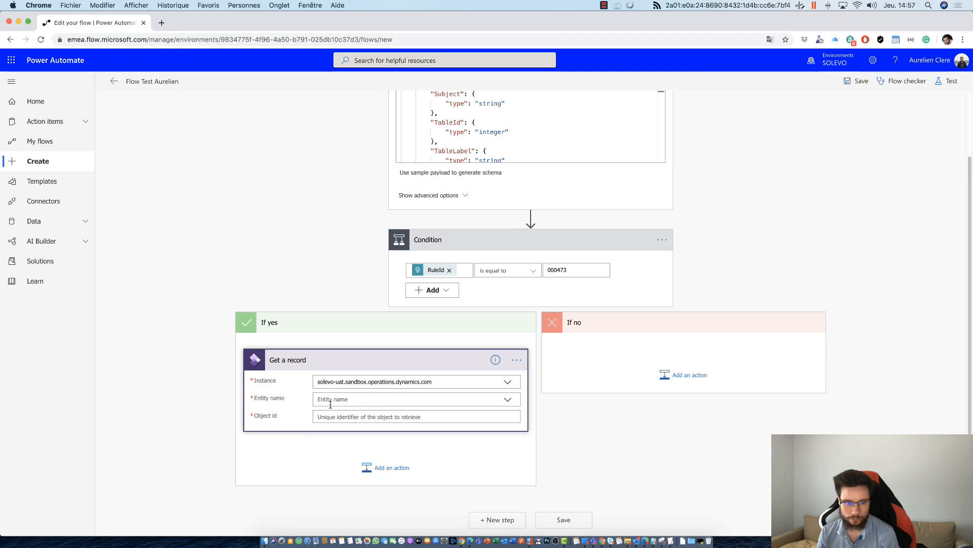
{"action": "left_click", "coordinate": [508, 399]}
{"action": "left_click", "coordinate": [508, 395]}
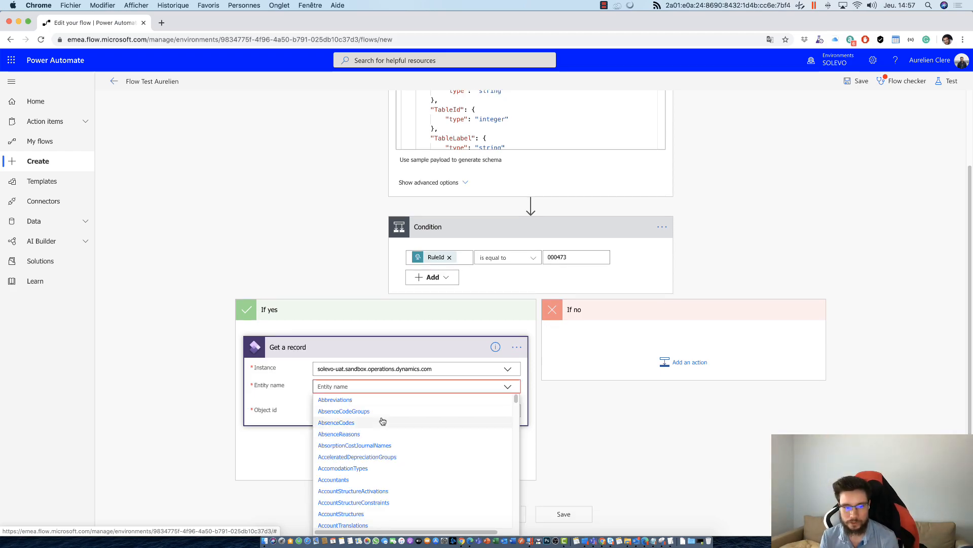
{"action": "type", "text": "PurchaseOrderHea"}
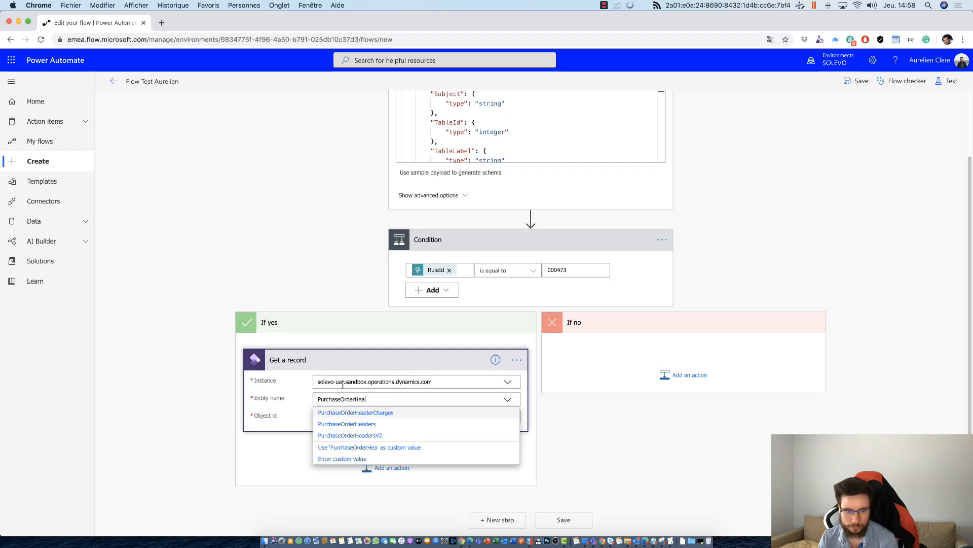
{"action": "left_click", "coordinate": [359, 435]}
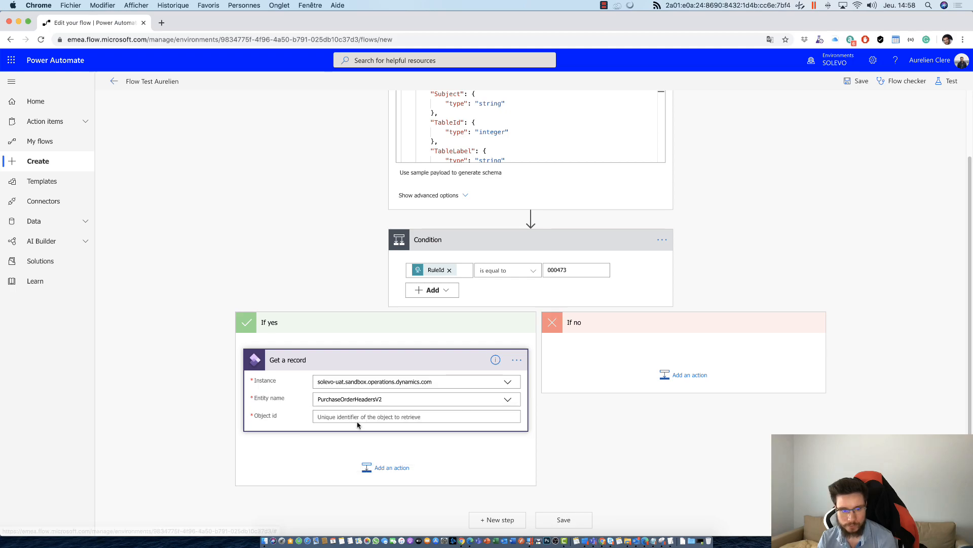
Step: Set the Object id of Get a record to the trigger's DataAreaId and KeyValue1 dynamic content, separated by a comma
{"action": "left_click", "coordinate": [361, 415]}
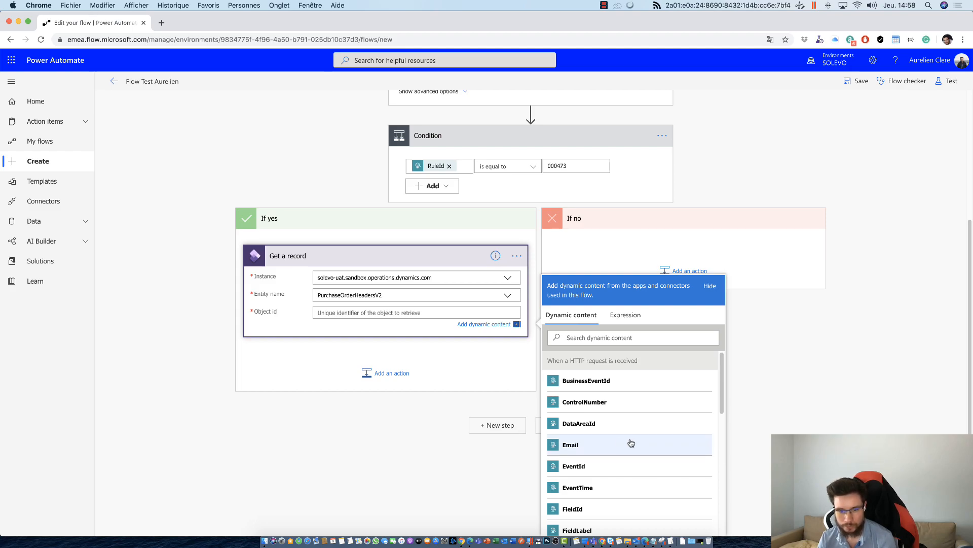
{"action": "scroll", "coordinate": [619, 441], "scroll_direction": "down", "scroll_amount": 3}
{"action": "scroll", "coordinate": [614, 445], "scroll_direction": "down", "scroll_amount": 1}
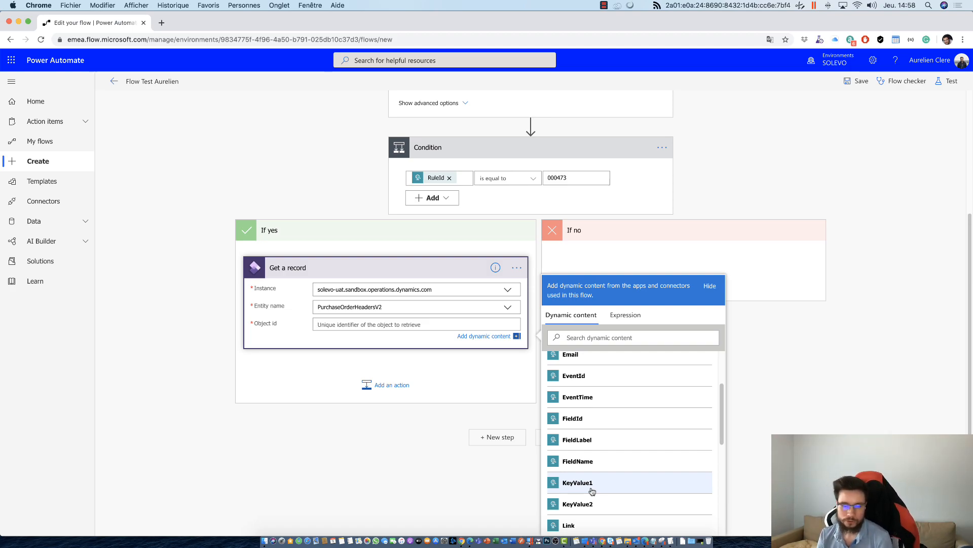
{"action": "scroll", "coordinate": [593, 491], "scroll_direction": "up", "scroll_amount": 3}
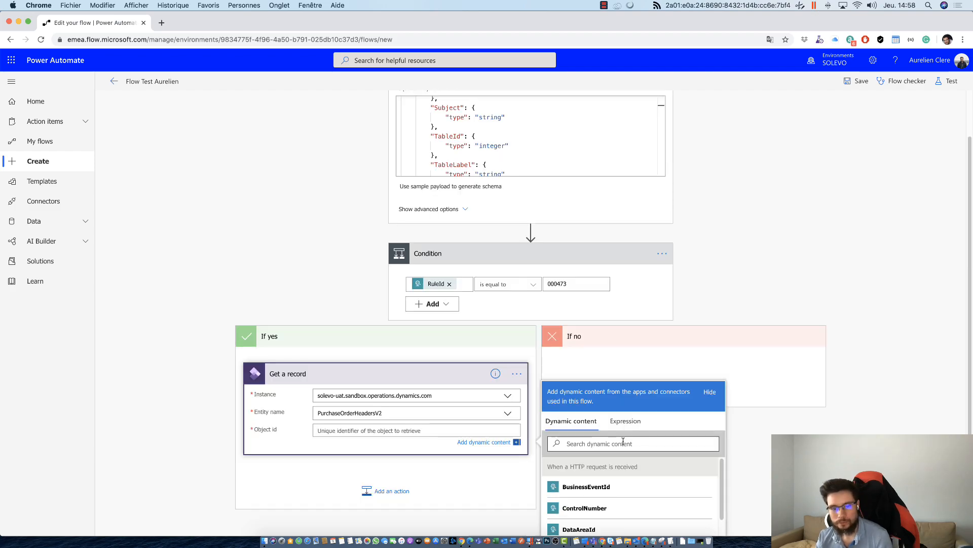
{"action": "scroll", "coordinate": [692, 456], "scroll_direction": "down", "scroll_amount": 3}
{"action": "scroll", "coordinate": [593, 441], "scroll_direction": "up", "scroll_amount": 1}
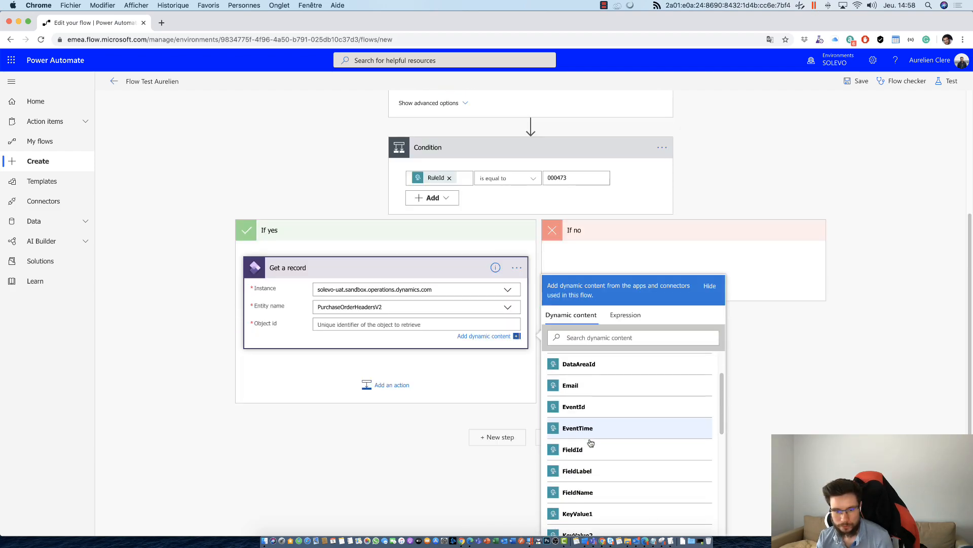
{"action": "left_click", "coordinate": [588, 365]}
{"action": "type", "text": ","}
{"action": "scroll", "coordinate": [601, 402], "scroll_direction": "down", "scroll_amount": 5}
{"action": "scroll", "coordinate": [604, 403], "scroll_direction": "up", "scroll_amount": 5}
{"action": "left_click", "coordinate": [594, 376]}
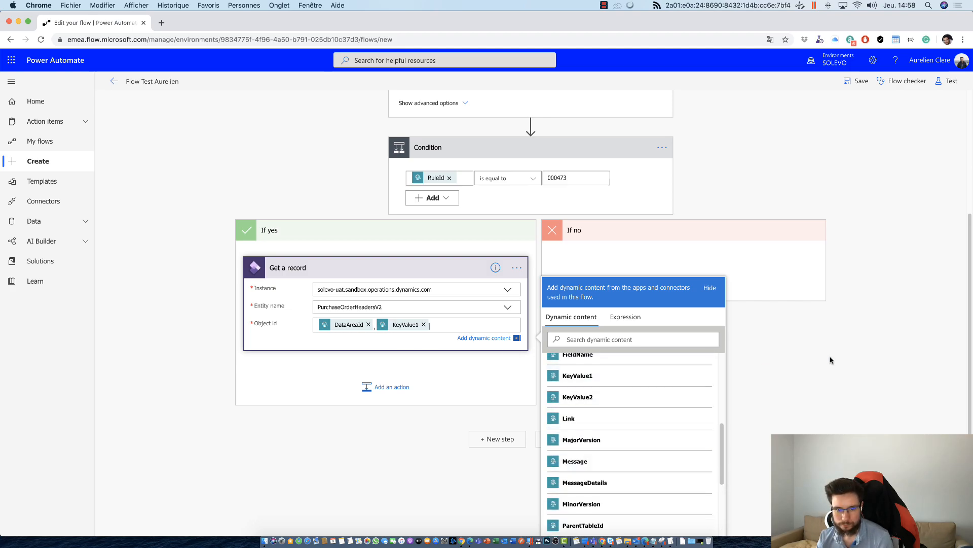
{"action": "left_click", "coordinate": [832, 360]}
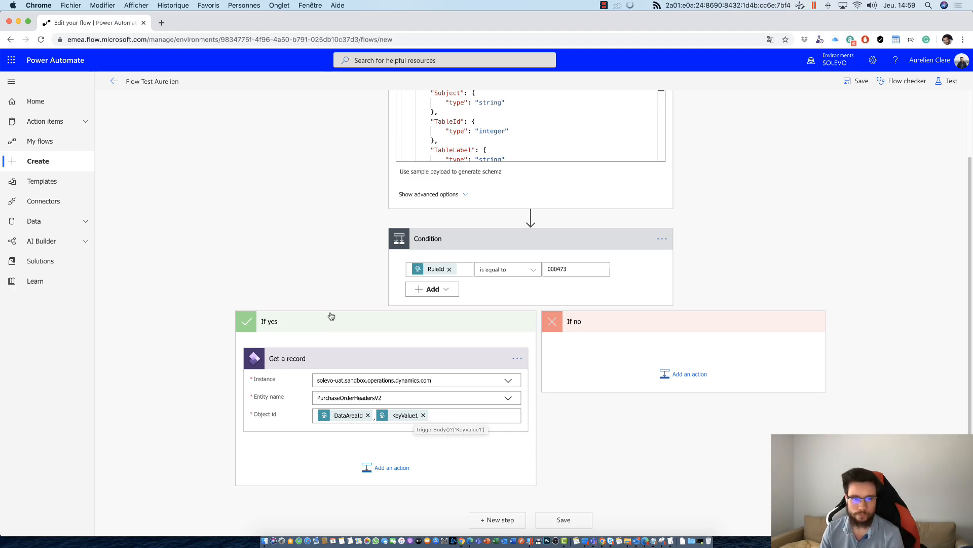
Step: Review the trigger, Condition and Get a record action, and save the flow
{"action": "scroll", "coordinate": [476, 274], "scroll_direction": "up", "scroll_amount": 3}
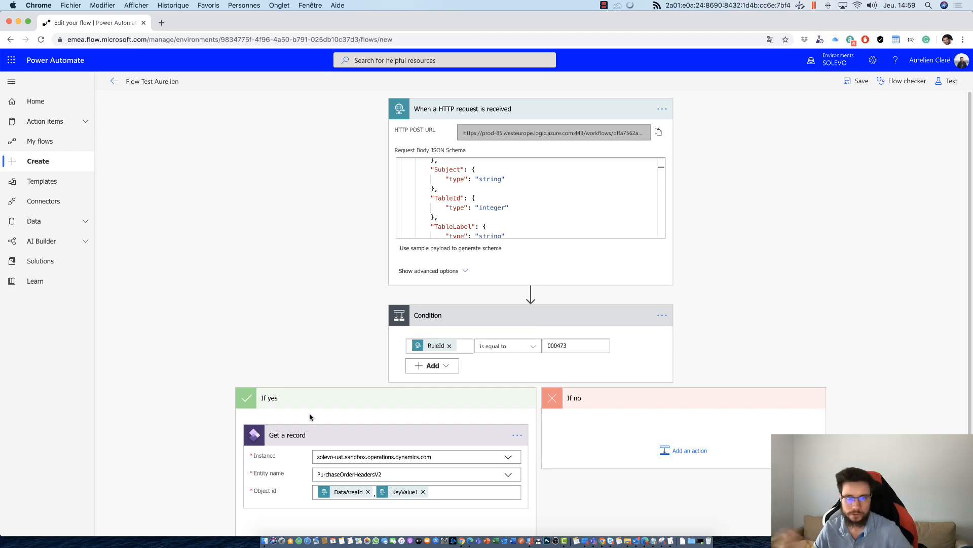
{"action": "scroll", "coordinate": [203, 333], "scroll_direction": "down", "scroll_amount": 2}
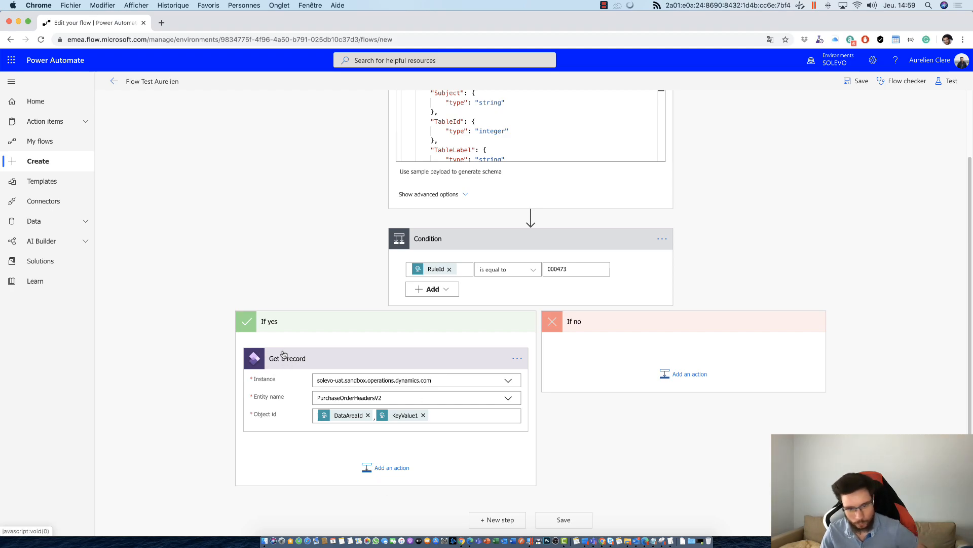
{"action": "scroll", "coordinate": [287, 366], "scroll_direction": "up", "scroll_amount": 2}
{"action": "left_click", "coordinate": [856, 81]}
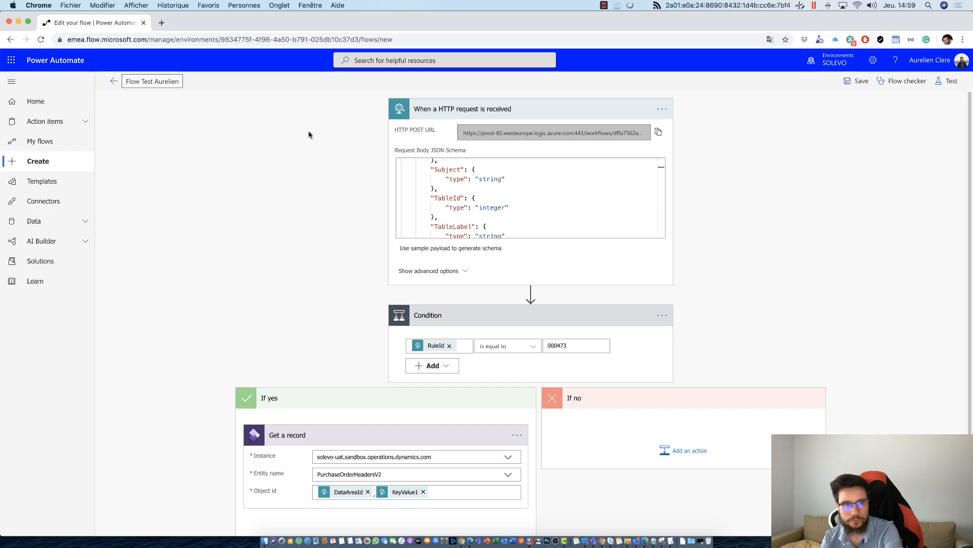
Step: Return to the flow's details and open its existing run to examine the result of the Condition action
{"action": "left_click", "coordinate": [114, 81]}
{"action": "left_click", "coordinate": [572, 121]}
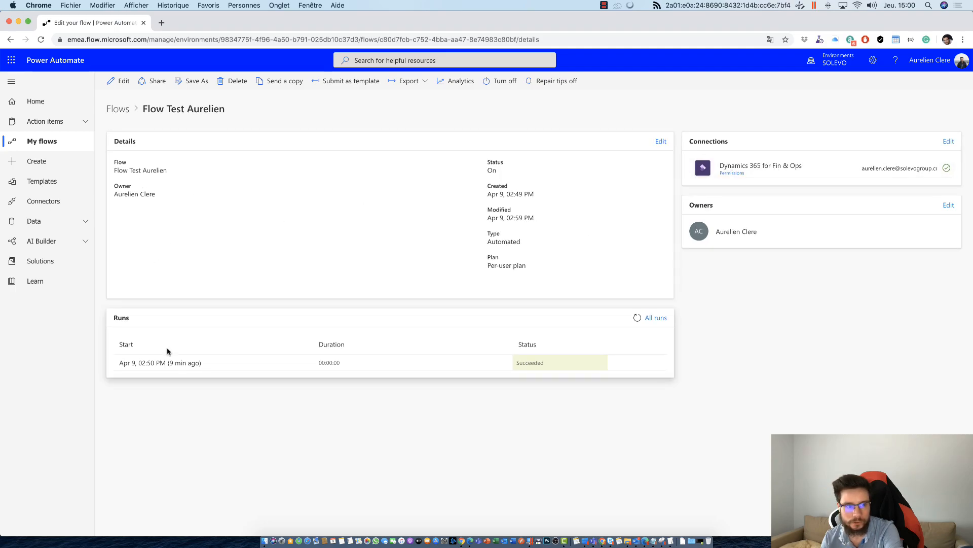
{"action": "left_click", "coordinate": [156, 362]}
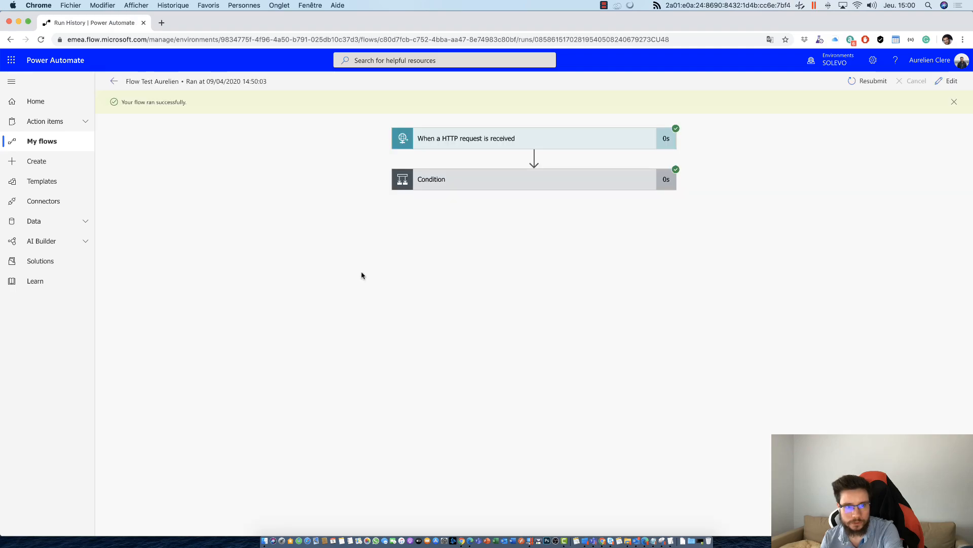
{"action": "left_click", "coordinate": [462, 184]}
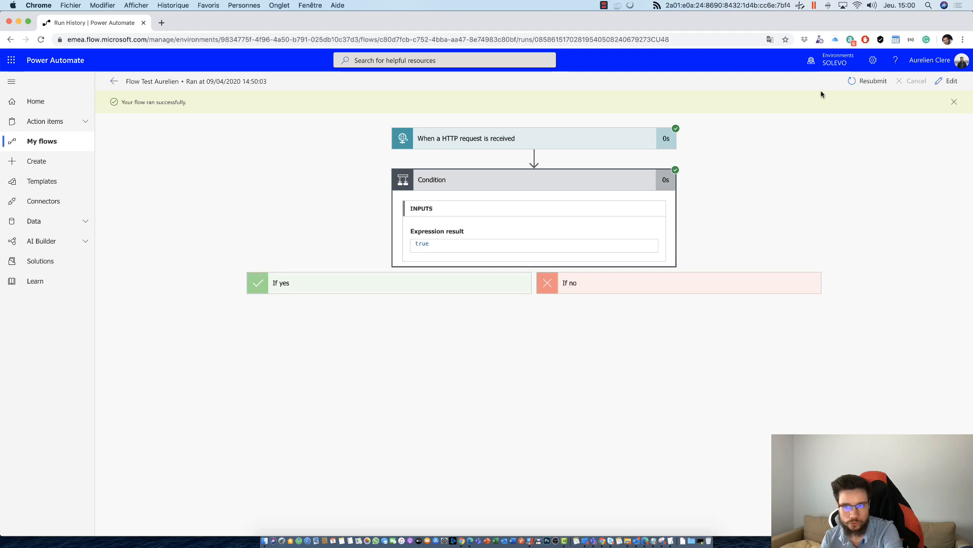
Step: Edit the flow, switch the Get a record action to the Dynamics 365 administrator account's connection, and save the flow
{"action": "left_click", "coordinate": [947, 81]}
{"action": "left_click", "coordinate": [433, 152]}
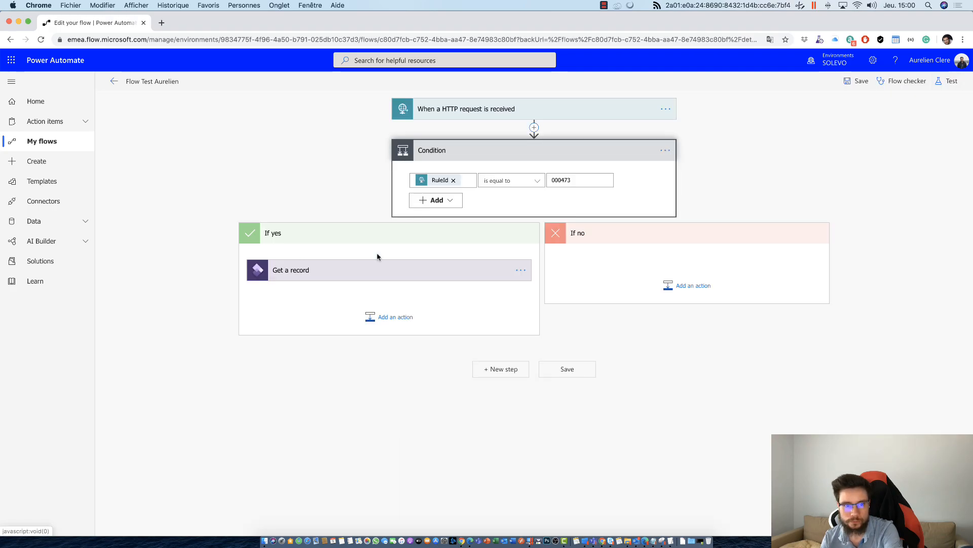
{"action": "left_click", "coordinate": [365, 268]}
{"action": "left_click", "coordinate": [520, 270]}
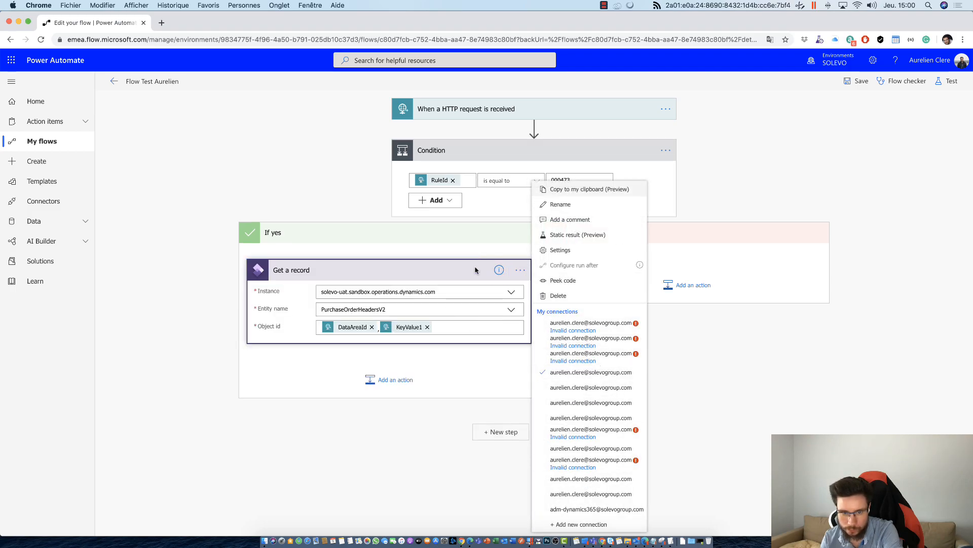
{"action": "left_click", "coordinate": [521, 272]}
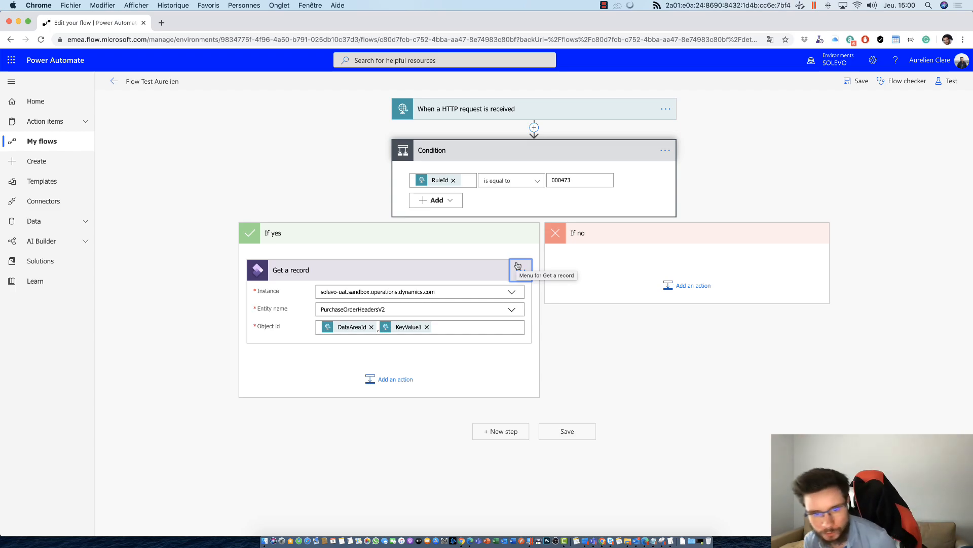
{"action": "left_click", "coordinate": [517, 265]}
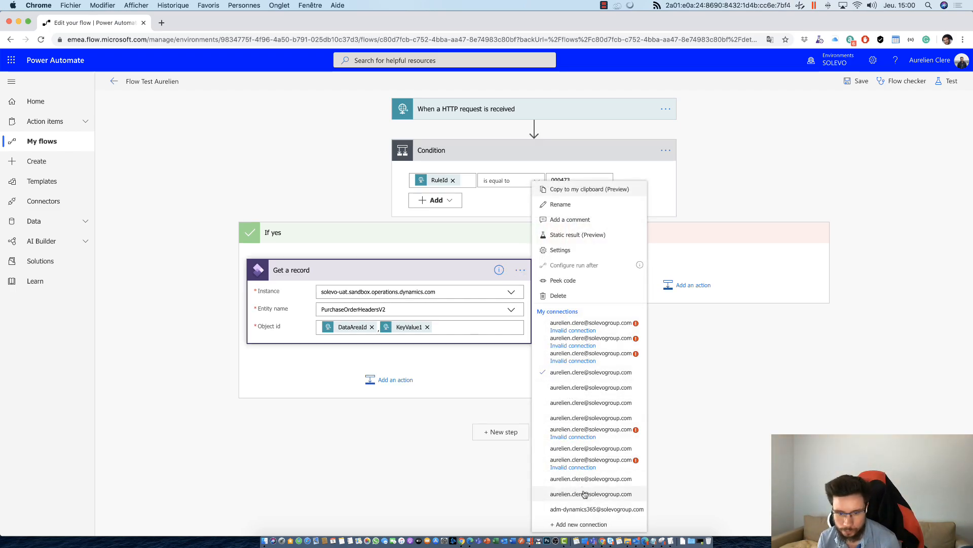
{"action": "left_click", "coordinate": [585, 508]}
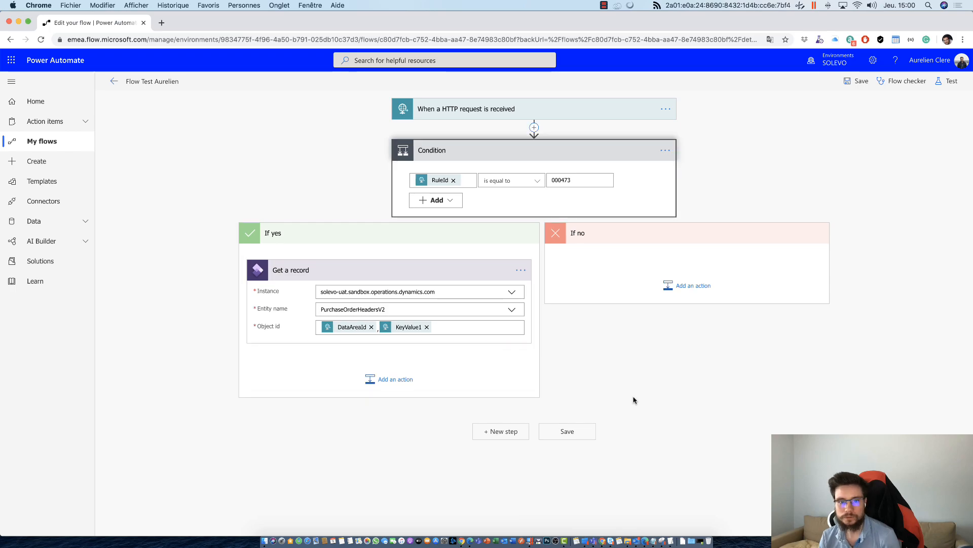
{"action": "left_click", "coordinate": [858, 81]}
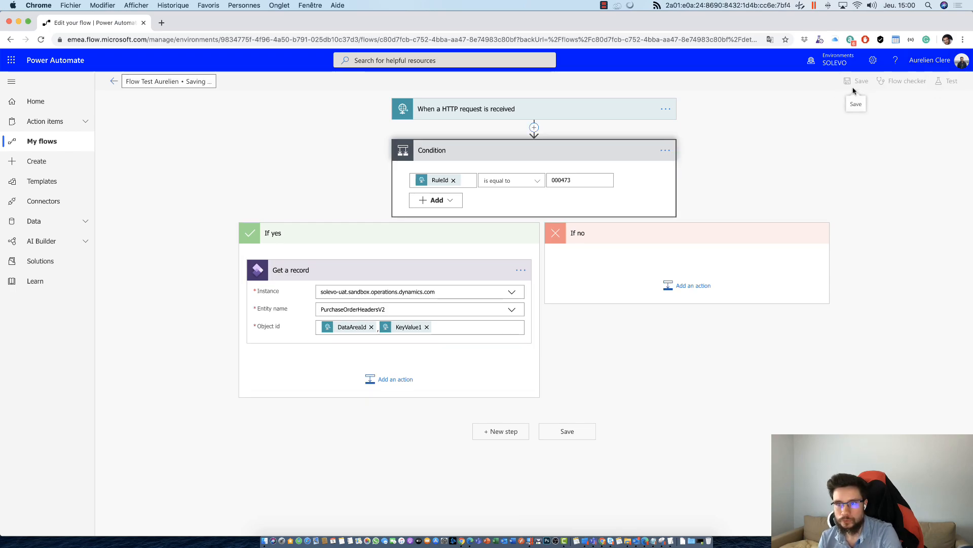
Step: From the refreshed flow details, remove the unused Dynamics 365 for Fin & Ops connection from the flow's embedded connections
{"action": "left_click", "coordinate": [114, 81]}
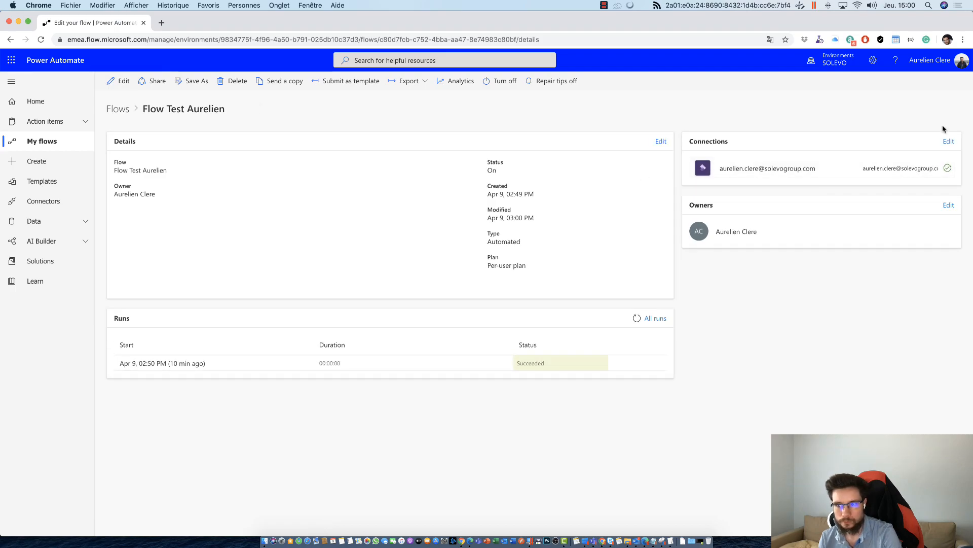
{"action": "key", "text": "super+r"}
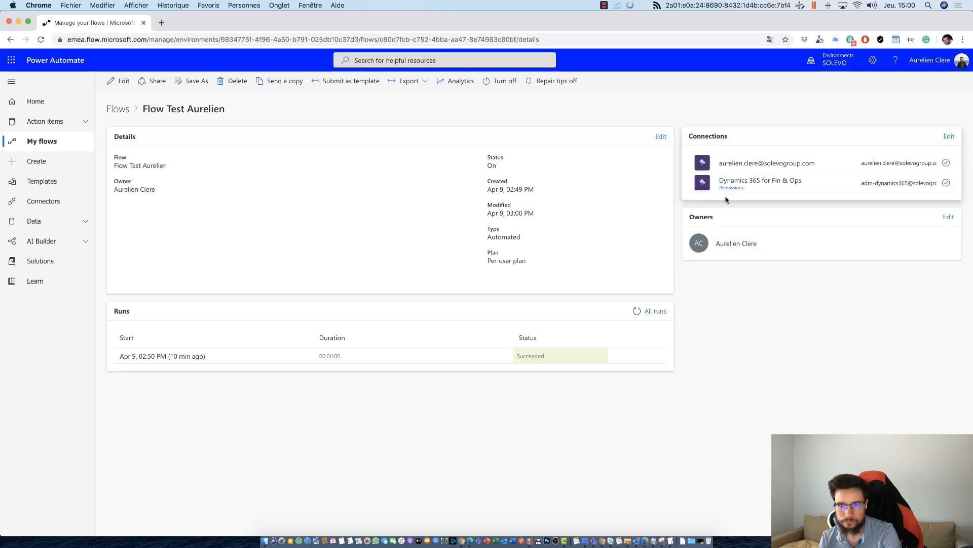
{"action": "left_click", "coordinate": [948, 137]}
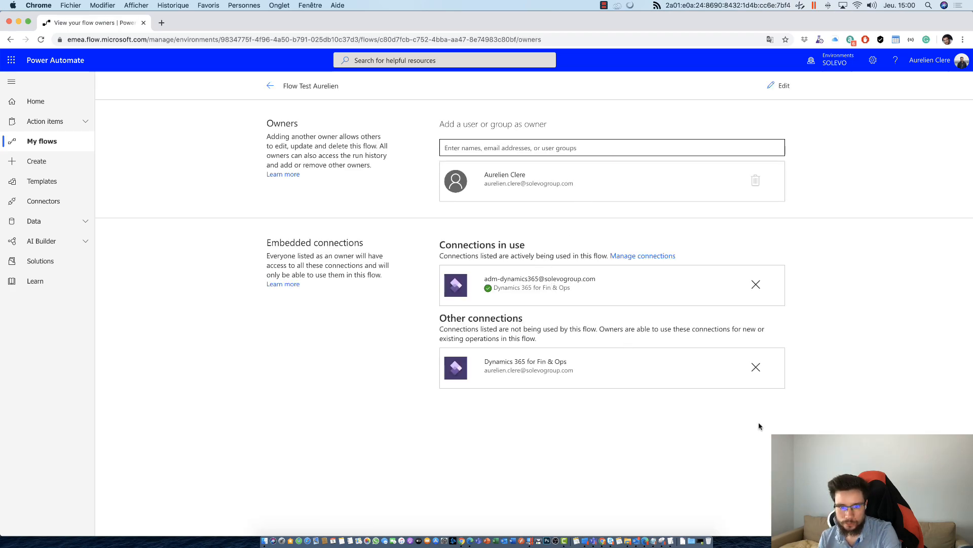
{"action": "left_click", "coordinate": [756, 367]}
{"action": "left_click", "coordinate": [484, 333]}
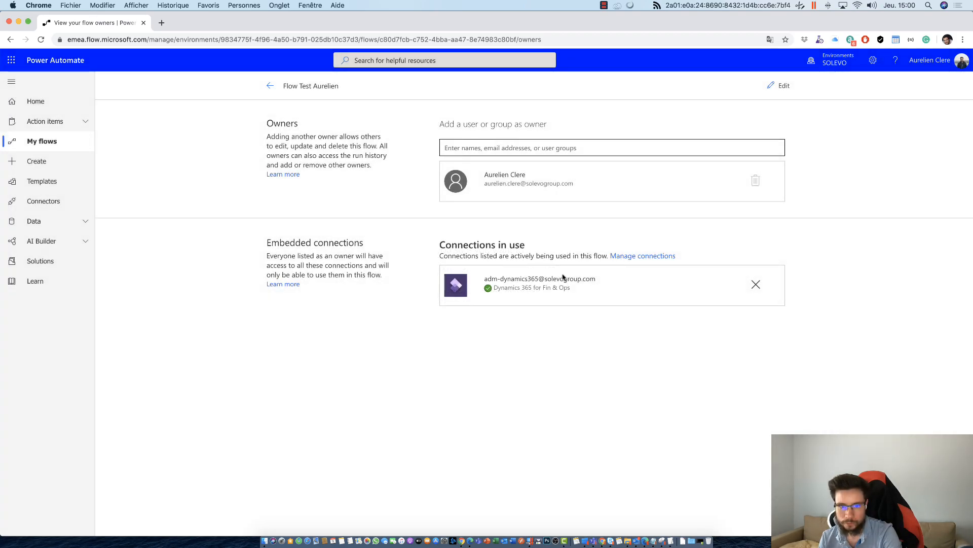
{"action": "left_click", "coordinate": [270, 86]}
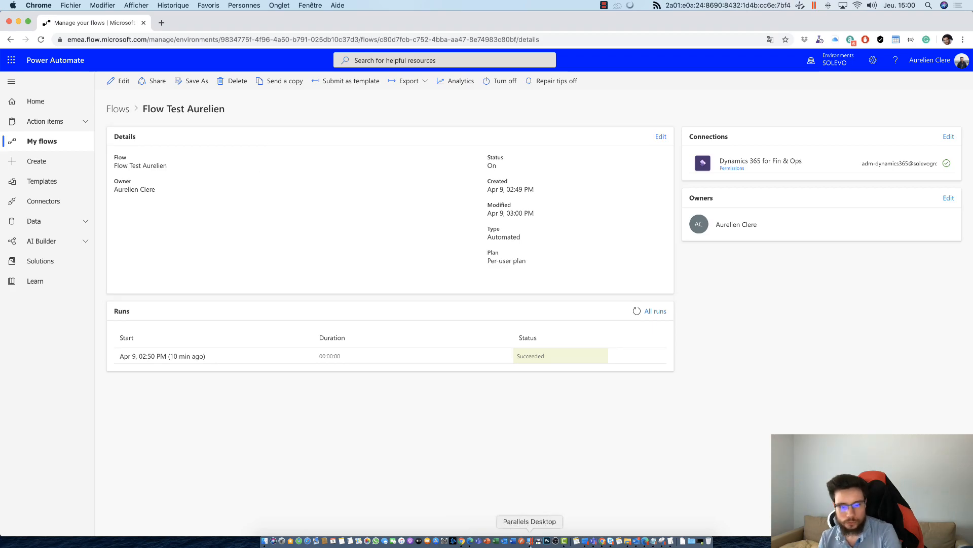
Step: Switch to Finance and Operations, create a purchase order for vendor SGS SOCIETE GENERALE DE SURVEILLANCE with its vendor information transferred, and return to the order list
{"action": "left_click", "coordinate": [471, 542]}
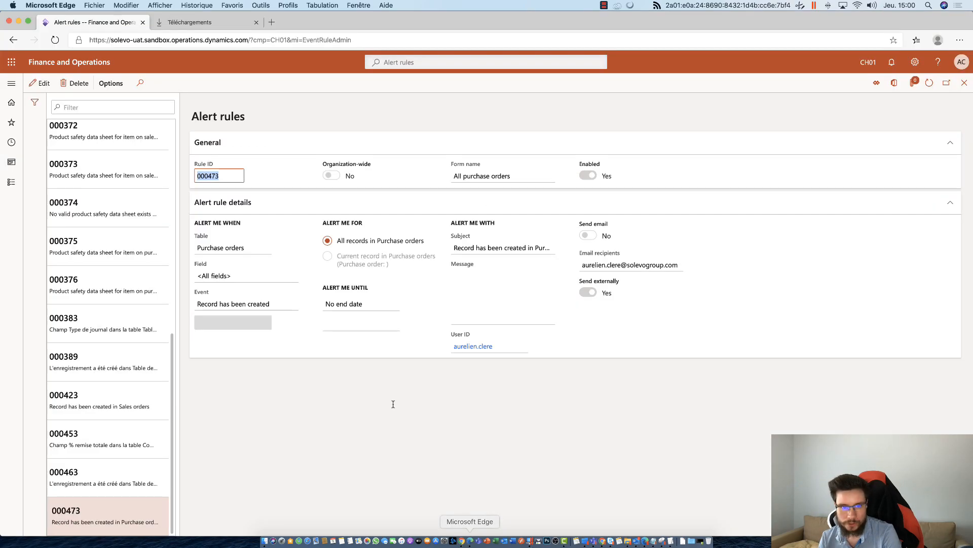
{"action": "left_click", "coordinate": [11, 84]}
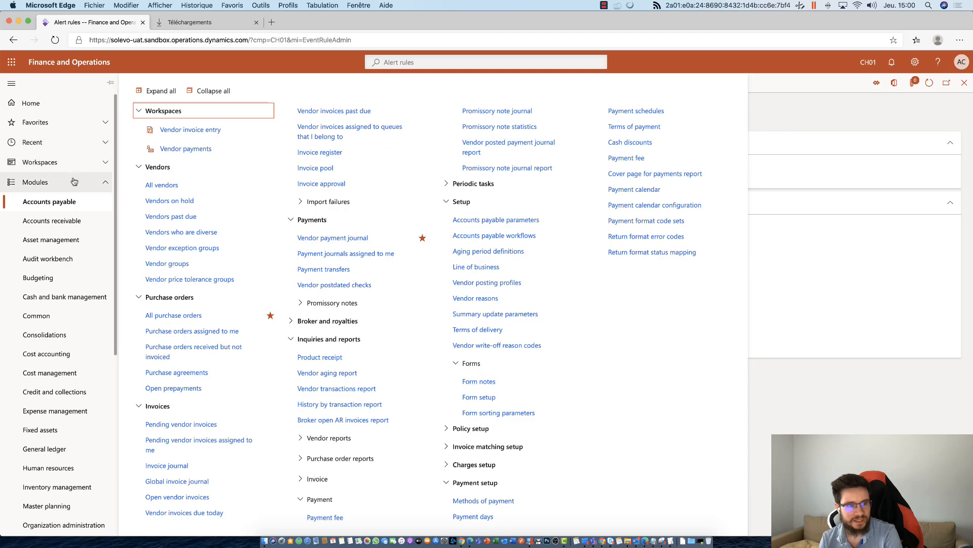
{"action": "left_click", "coordinate": [220, 332]}
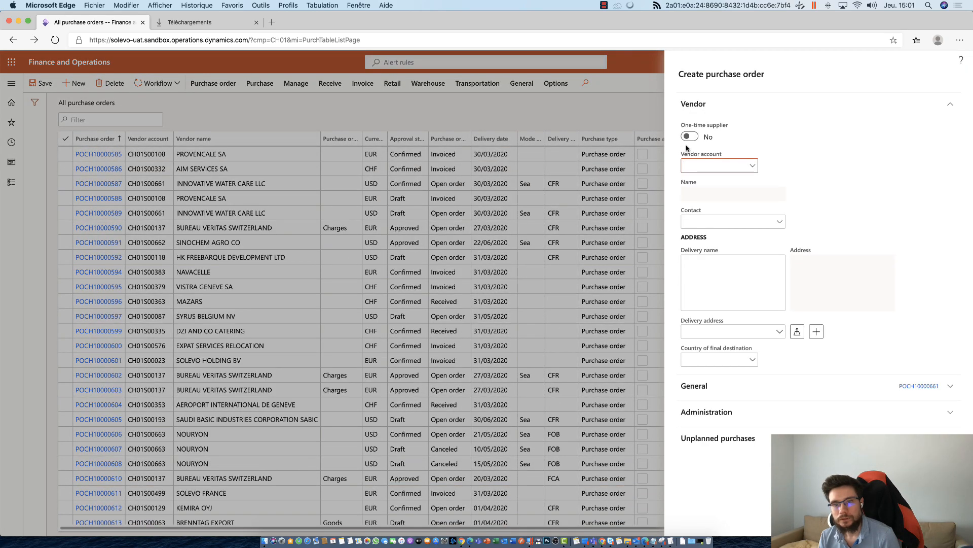
{"action": "scroll", "coordinate": [462, 280], "scroll_direction": "down", "scroll_amount": 10}
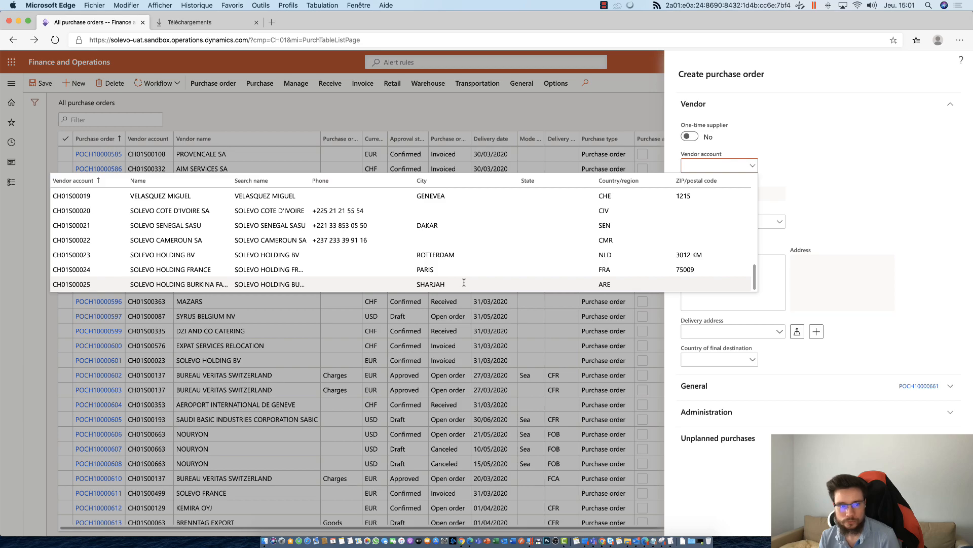
{"action": "left_click", "coordinate": [463, 270]}
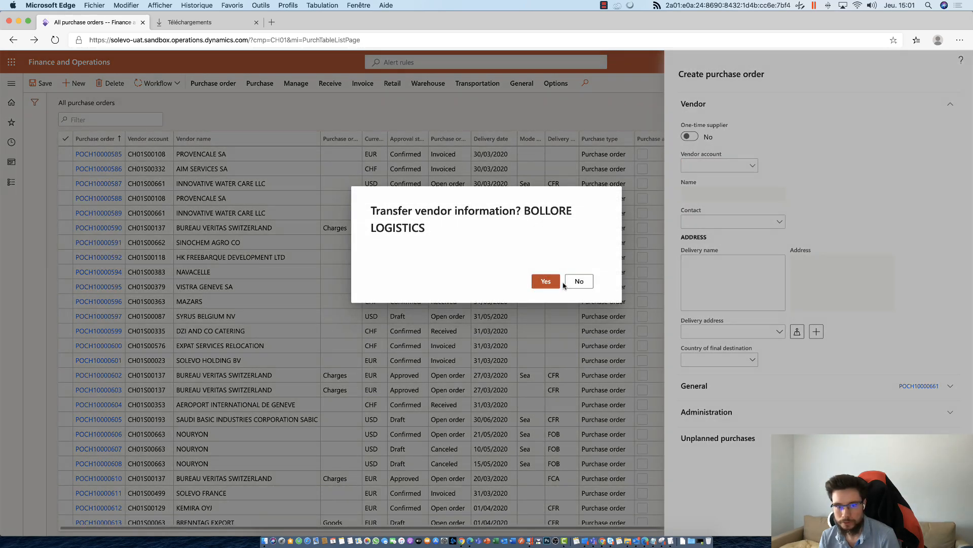
{"action": "left_click", "coordinate": [578, 280]}
{"action": "left_click", "coordinate": [754, 166]}
{"action": "scroll", "coordinate": [590, 246], "scroll_direction": "down", "scroll_amount": 10}
{"action": "left_click", "coordinate": [589, 245]}
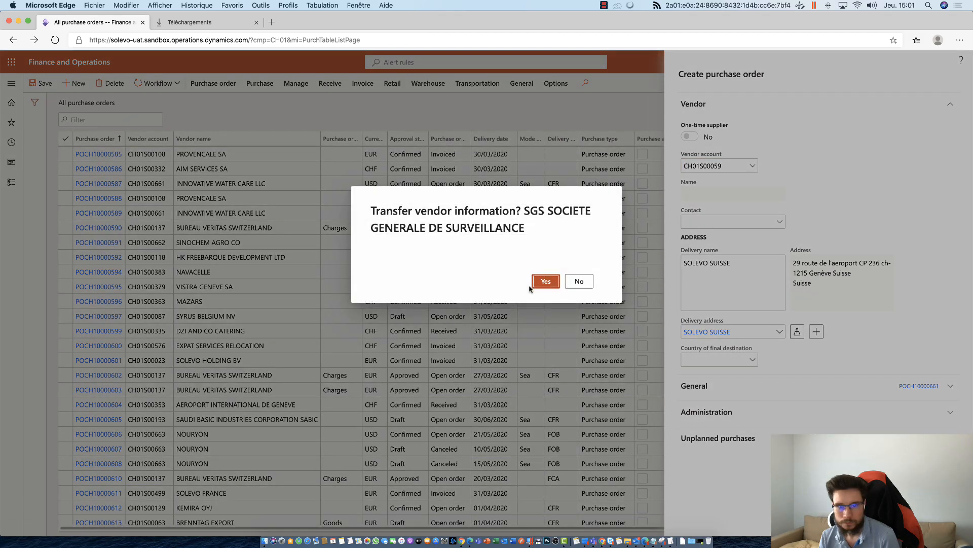
{"action": "left_click", "coordinate": [540, 282]}
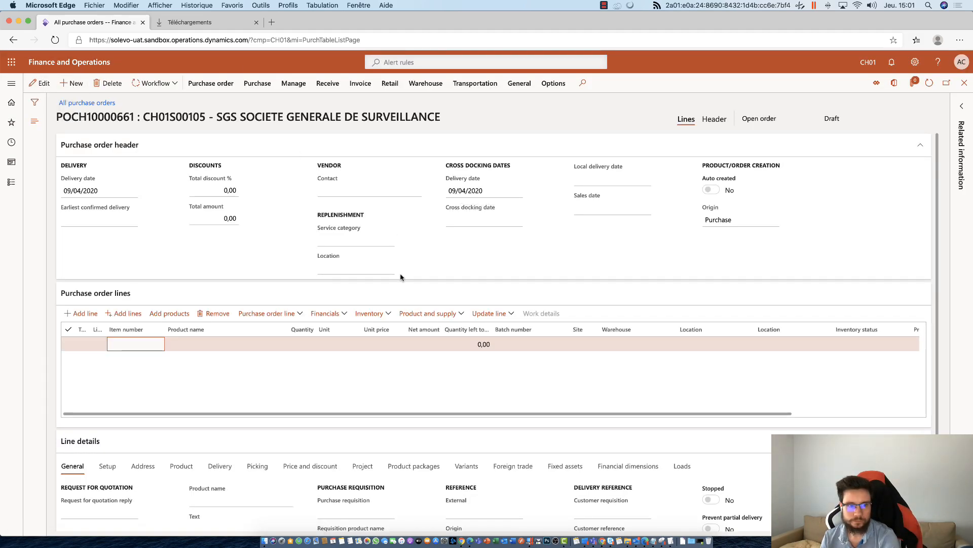
{"action": "left_click", "coordinate": [965, 83]}
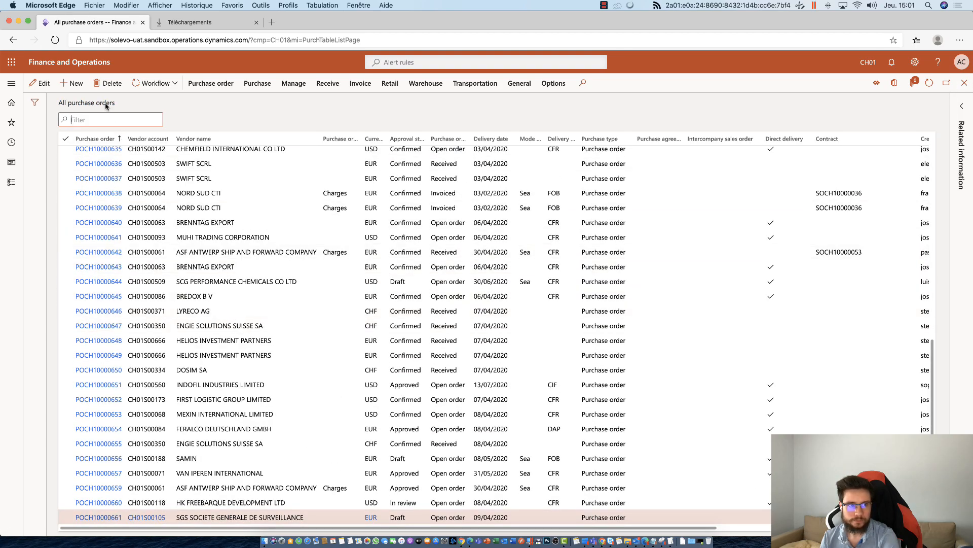
Step: Open the System administration business events catalog and check its endpoints and the active alert event
{"action": "left_click", "coordinate": [11, 83]}
{"action": "scroll", "coordinate": [61, 406], "scroll_direction": "down", "scroll_amount": 5}
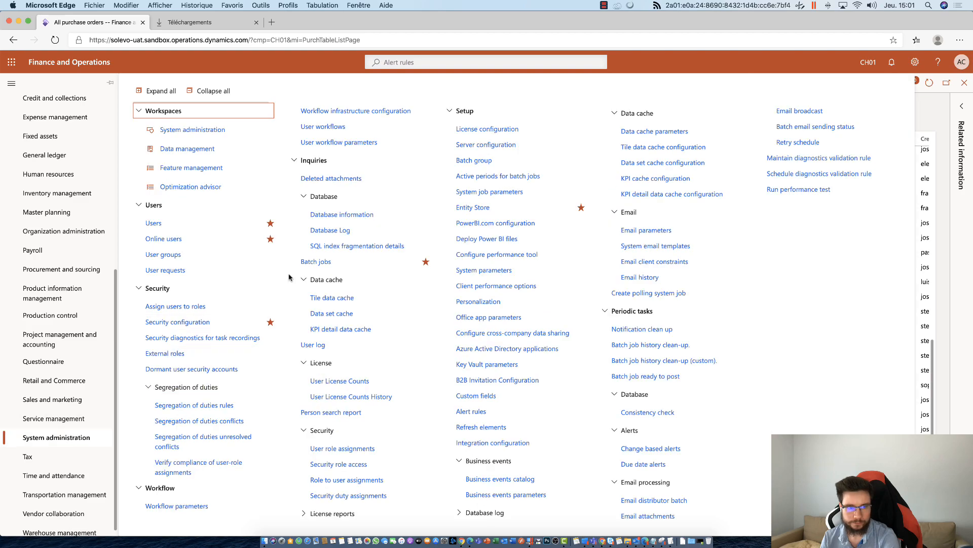
{"action": "left_click", "coordinate": [499, 483]}
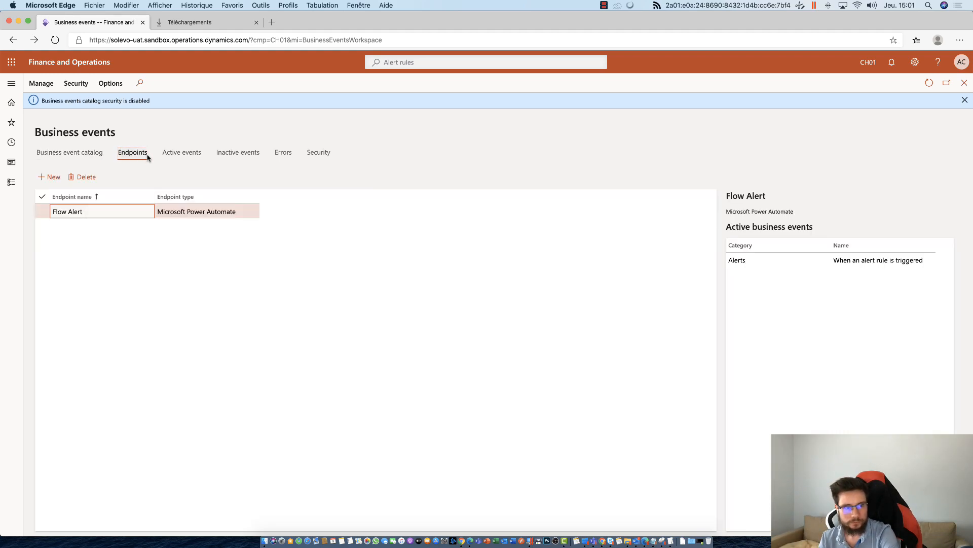
{"action": "left_click", "coordinate": [165, 159]}
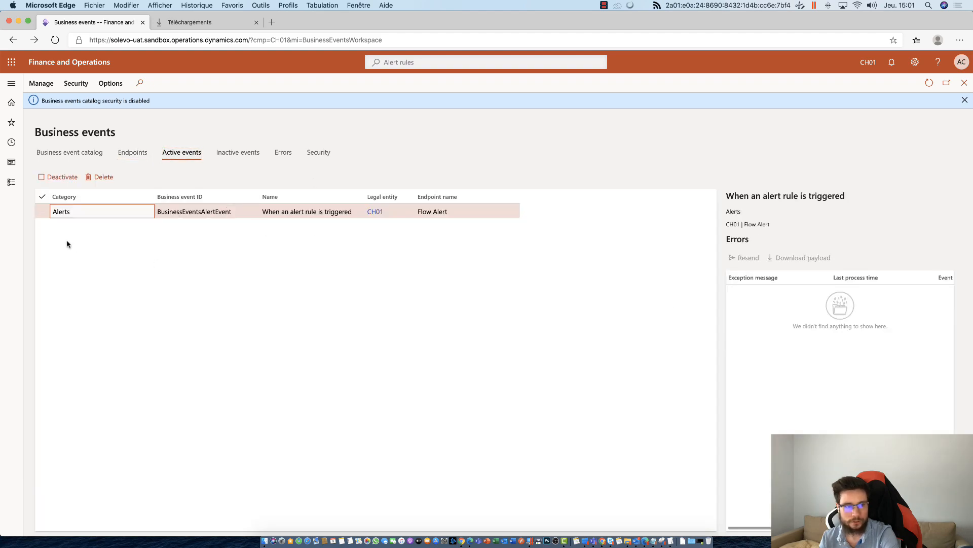
{"action": "left_click", "coordinate": [42, 211]}
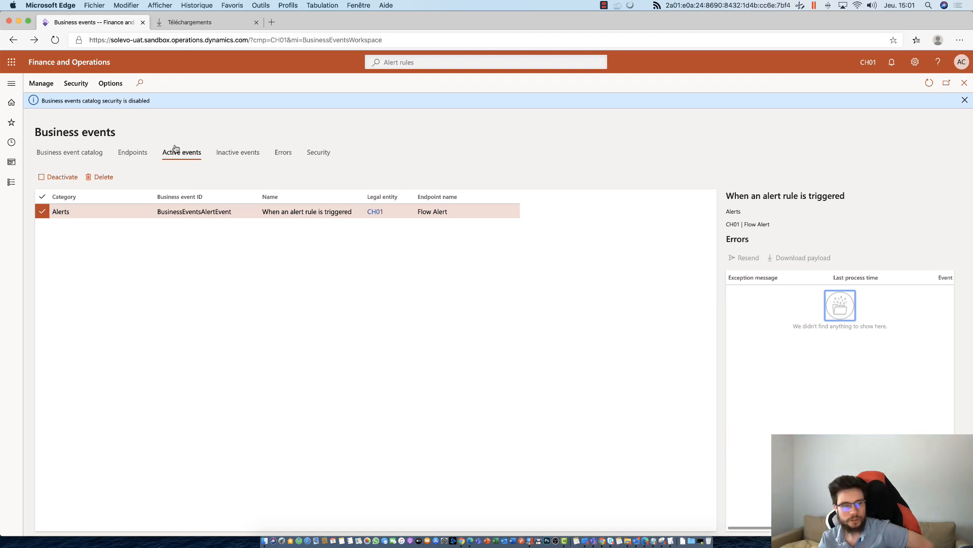
{"action": "left_click", "coordinate": [966, 99]}
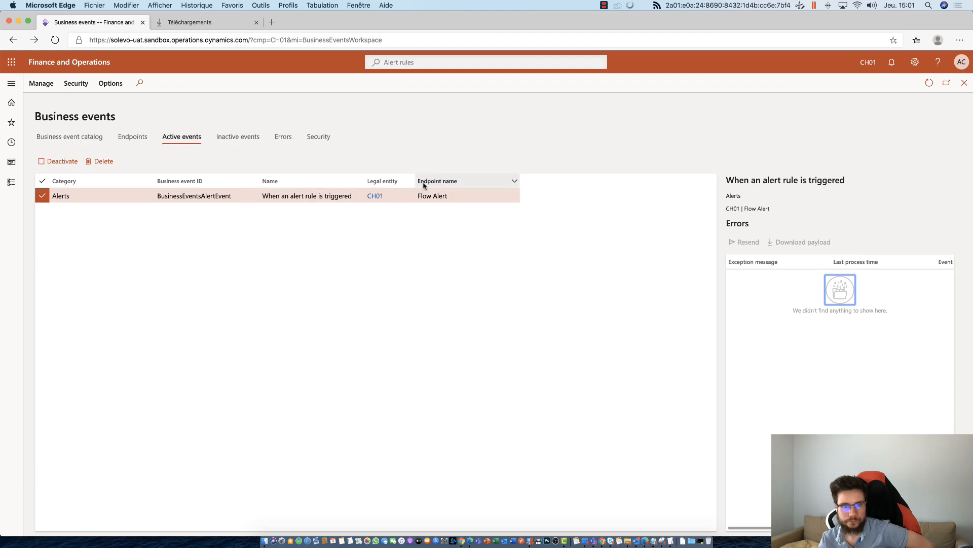
Step: Reload the business events page, switch to Power Automate, and refresh the flow's run list to check for a new run
{"action": "left_click", "coordinate": [17, 85]}
{"action": "left_click", "coordinate": [17, 86]}
{"action": "key", "text": "super+r"}
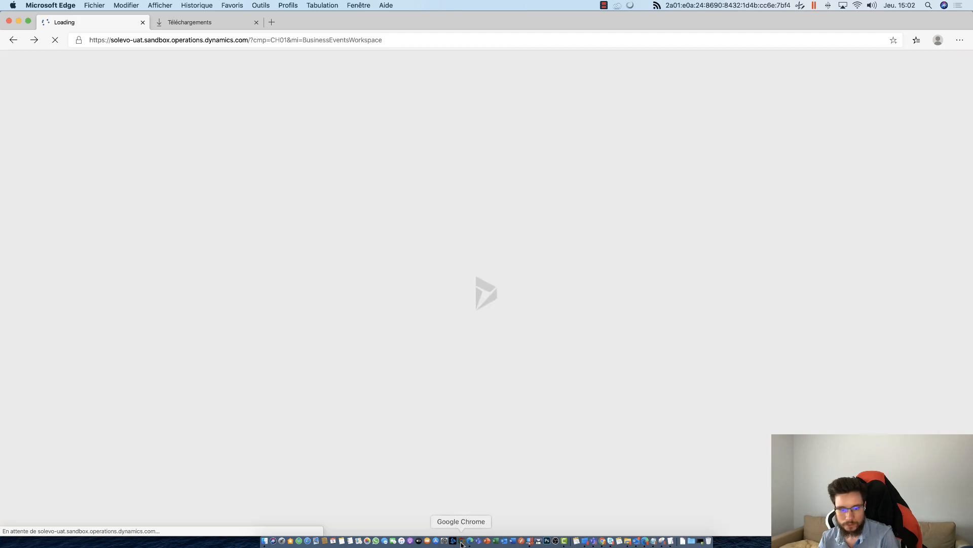
{"action": "left_click", "coordinate": [461, 541]}
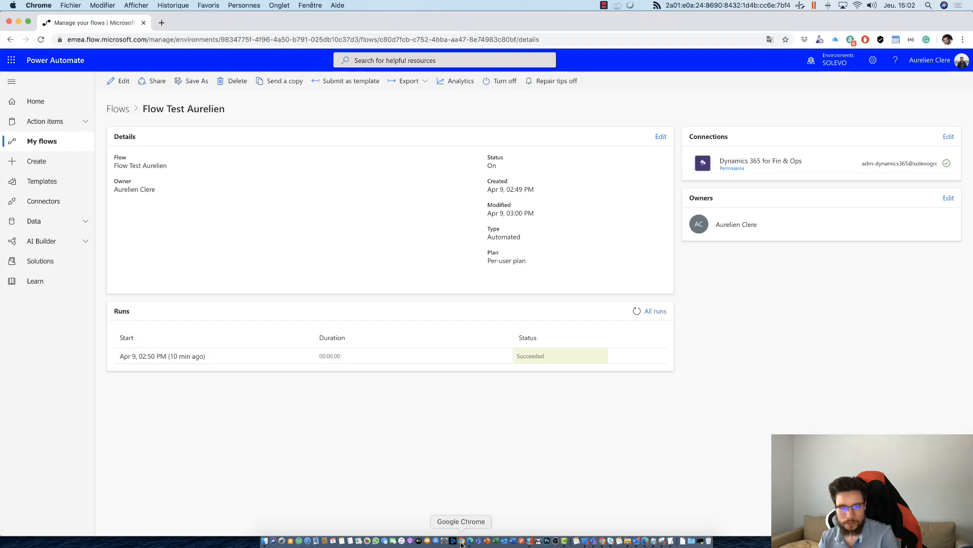
{"action": "left_click", "coordinate": [636, 313]}
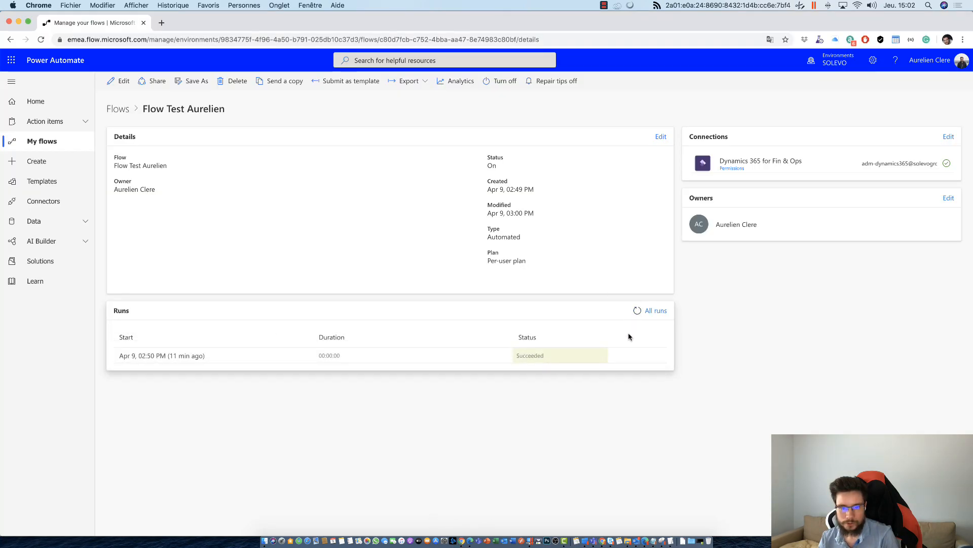
Step: Return to Finance and Operations and locate the Business events batch processor among the System administration batch jobs
{"action": "left_click", "coordinate": [470, 541]}
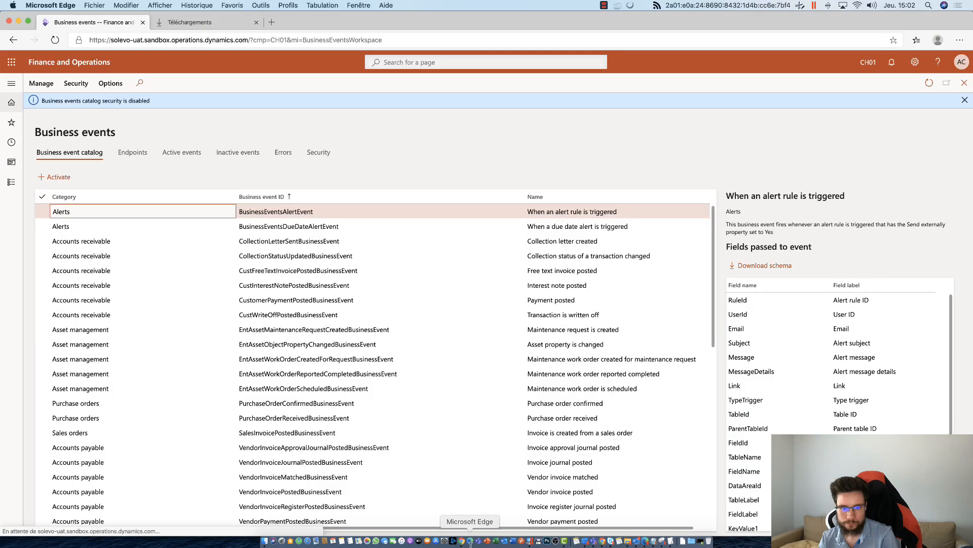
{"action": "left_click", "coordinate": [93, 226]}
{"action": "left_click", "coordinate": [66, 210]}
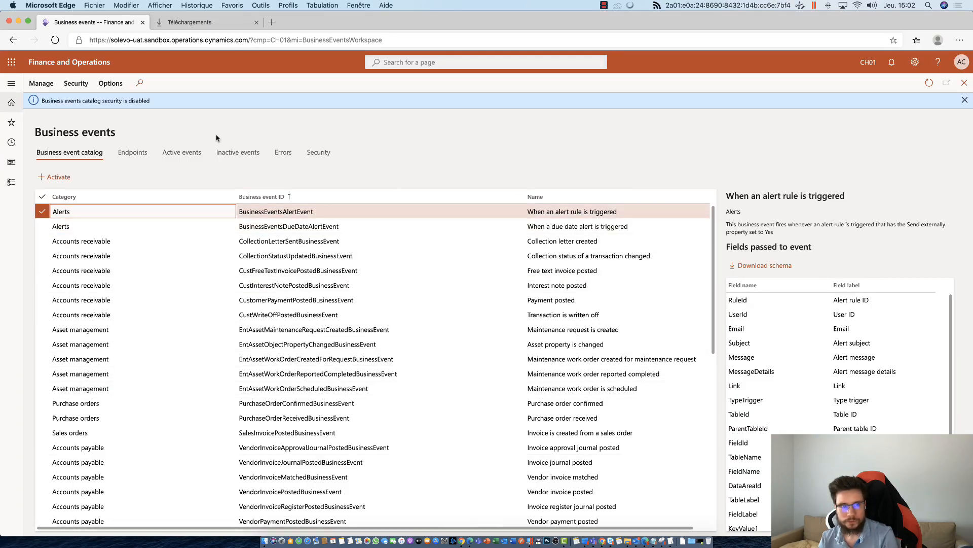
{"action": "left_click", "coordinate": [47, 65]}
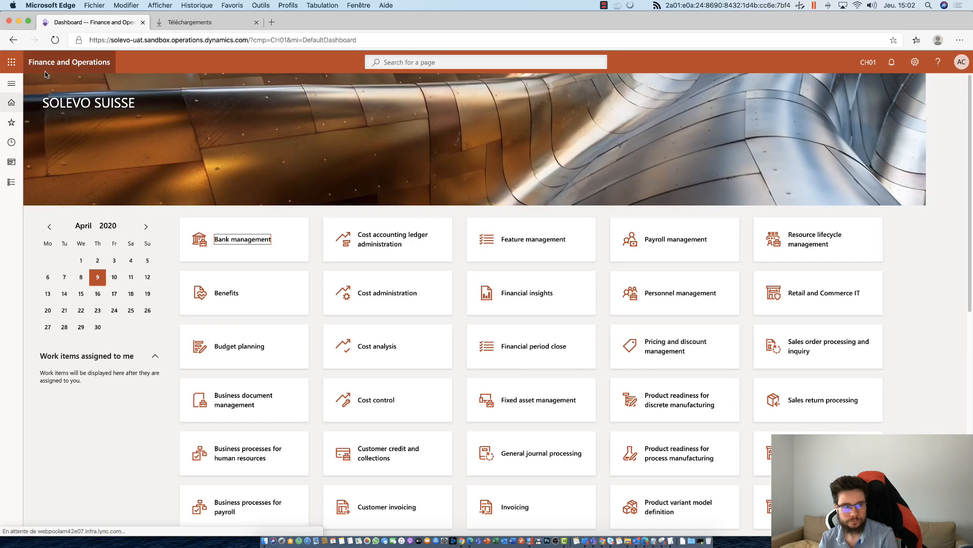
{"action": "left_click", "coordinate": [11, 83]}
{"action": "left_click", "coordinate": [43, 429]}
{"action": "scroll", "coordinate": [45, 434], "scroll_direction": "down", "scroll_amount": 5}
{"action": "left_click", "coordinate": [44, 432]}
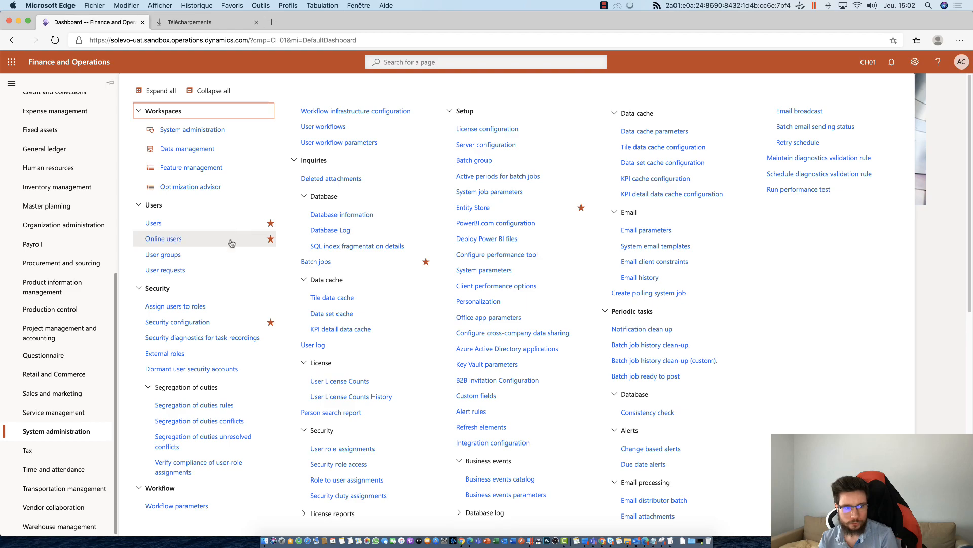
{"action": "left_click", "coordinate": [319, 261]}
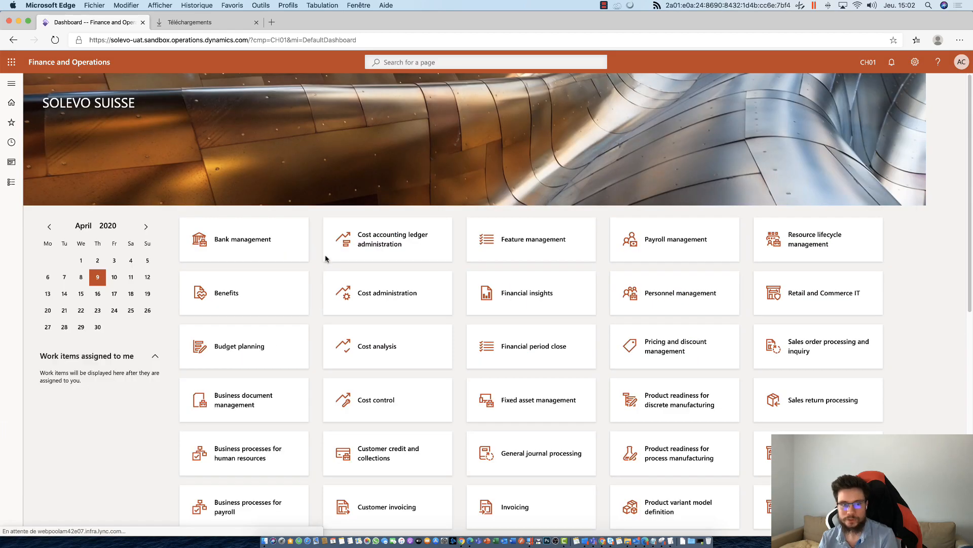
{"action": "scroll", "coordinate": [357, 245], "scroll_direction": "down", "scroll_amount": 7}
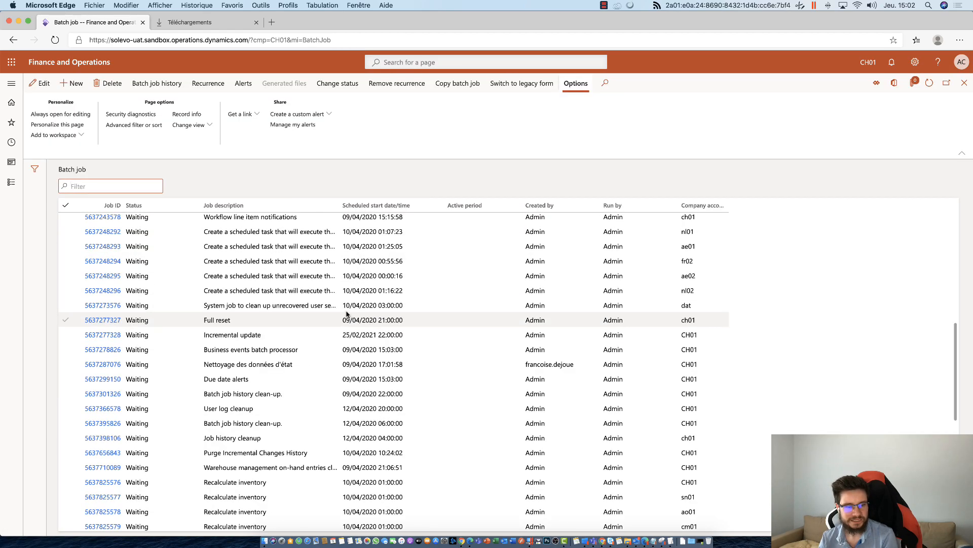
{"action": "left_click", "coordinate": [301, 353]}
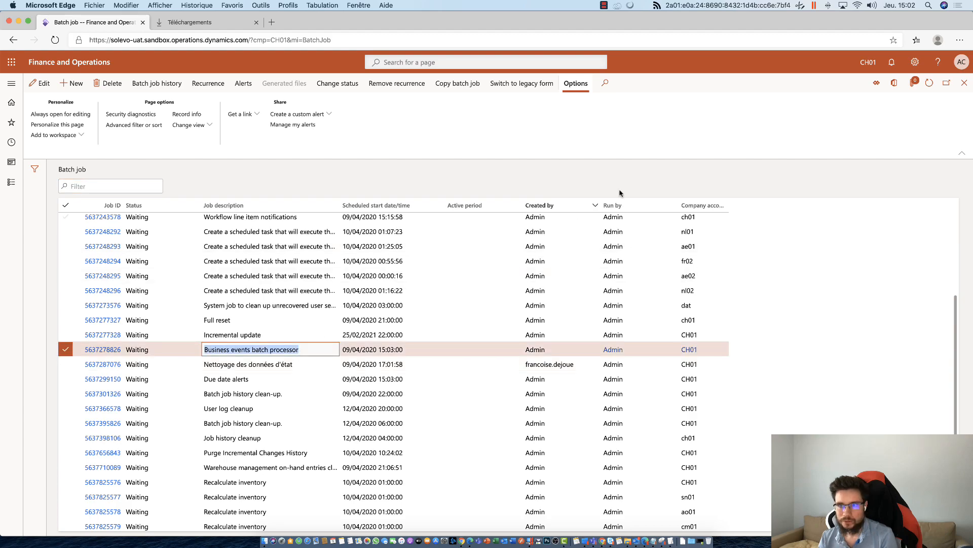
Step: Check the current date on the system clock and the scheduled start time of the Due date alerts batch job
{"action": "left_click", "coordinate": [910, 5]}
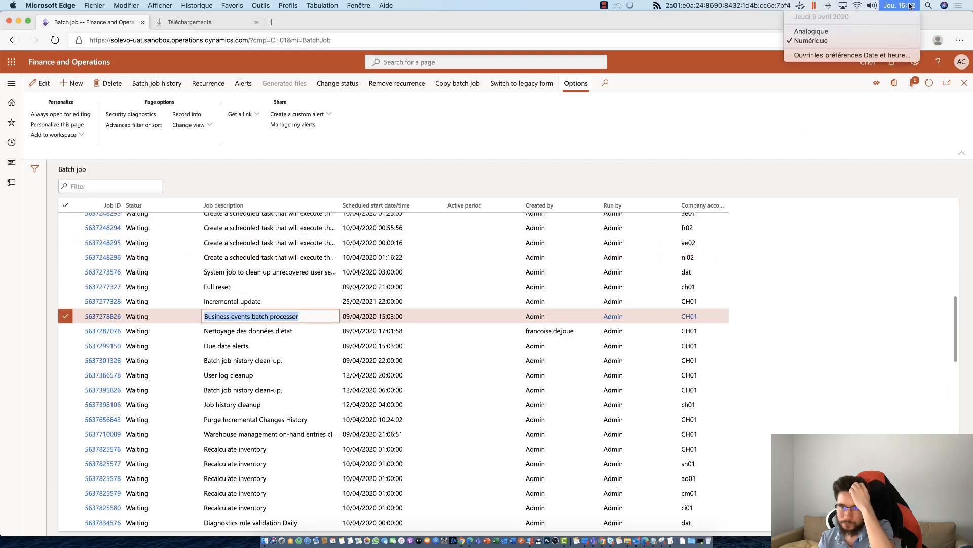
{"action": "left_click", "coordinate": [910, 6]}
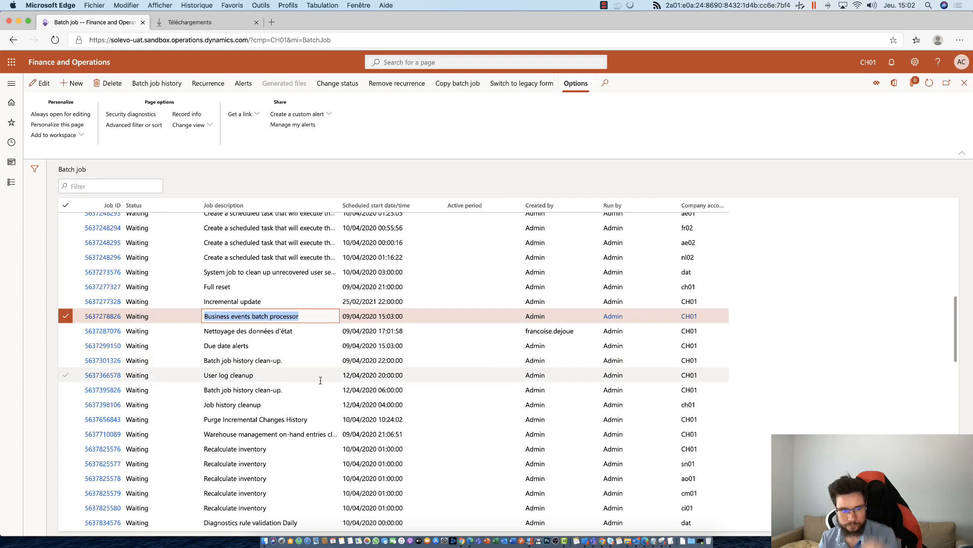
{"action": "left_click", "coordinate": [365, 349]}
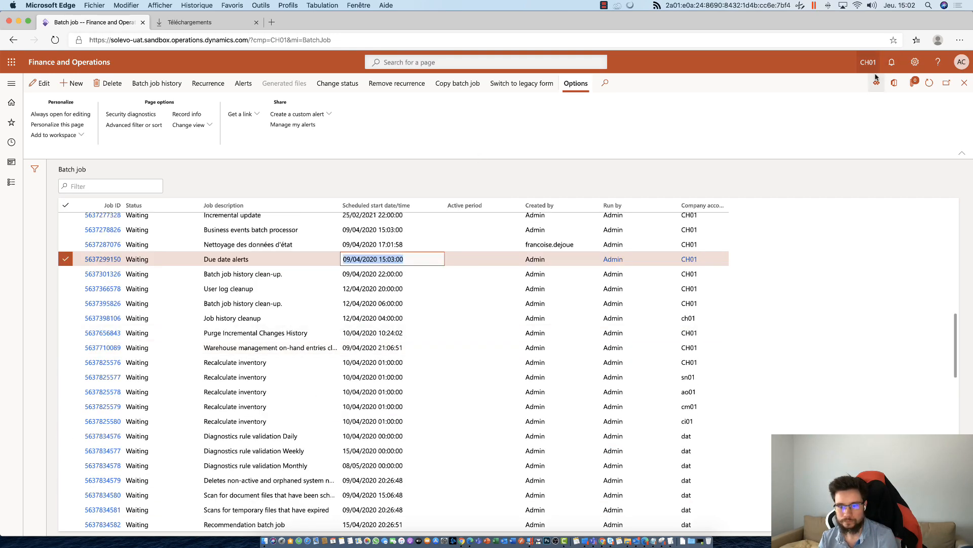
Step: Reload the batch job page and read the purchase order alert in the Action center
{"action": "key", "text": "super+r"}
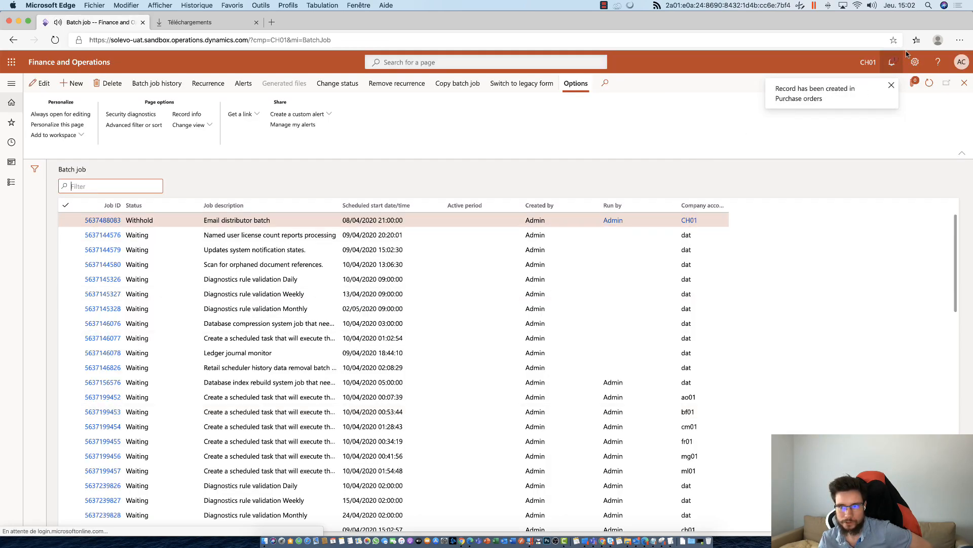
{"action": "left_click", "coordinate": [892, 61]}
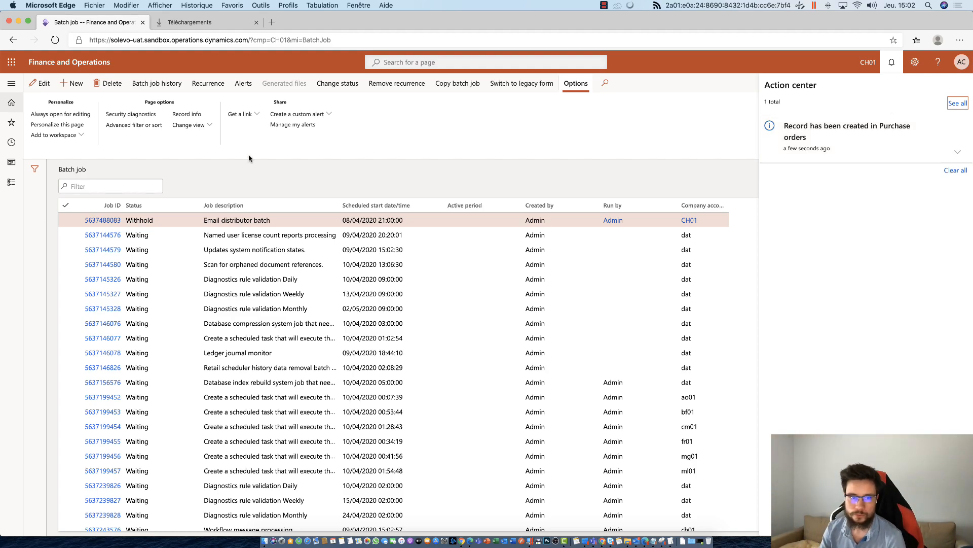
{"action": "left_click", "coordinate": [315, 151]}
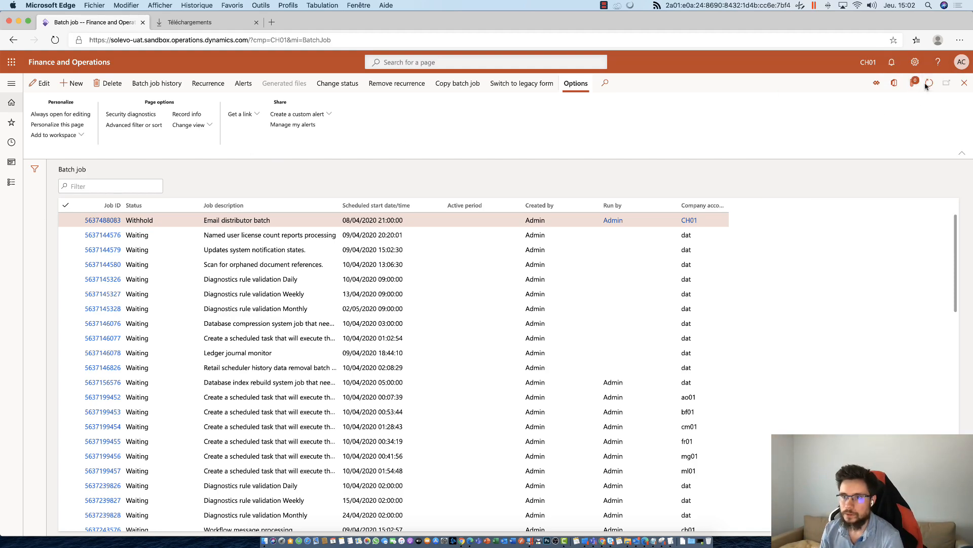
Step: Look through the waiting batch jobs and select the Business events batch processor job
{"action": "scroll", "coordinate": [436, 268], "scroll_direction": "down", "scroll_amount": 15}
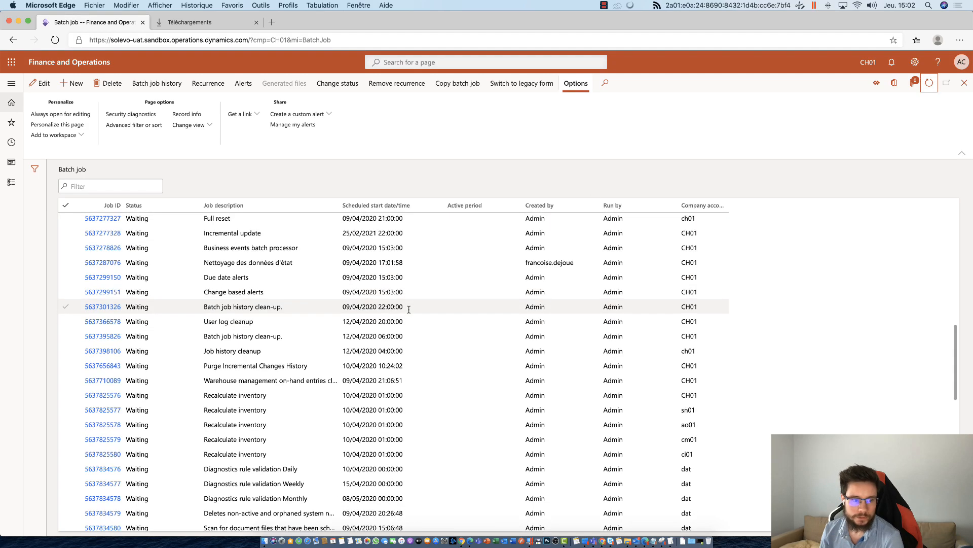
{"action": "scroll", "coordinate": [355, 355], "scroll_direction": "down", "scroll_amount": 3}
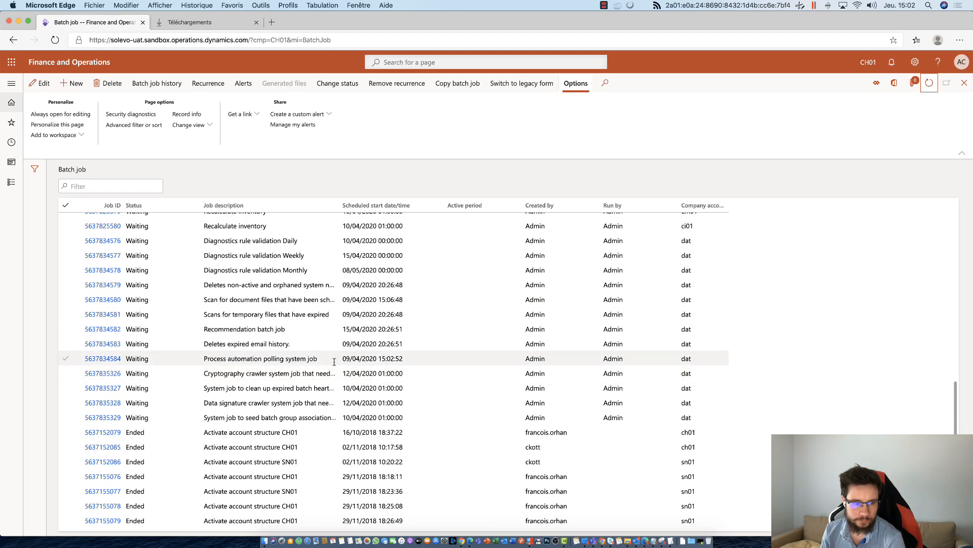
{"action": "scroll", "coordinate": [311, 347], "scroll_direction": "up", "scroll_amount": 3}
{"action": "scroll", "coordinate": [270, 287], "scroll_direction": "up", "scroll_amount": 2}
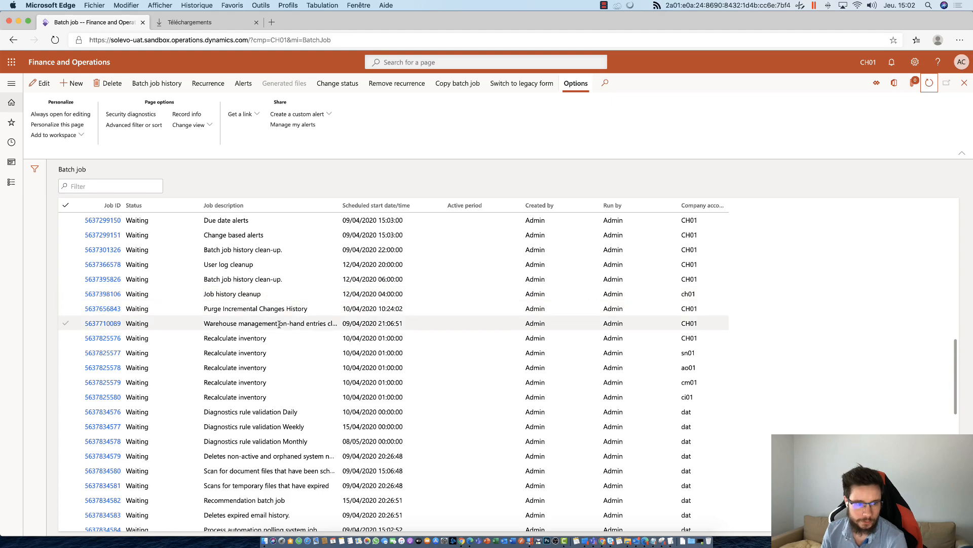
{"action": "scroll", "coordinate": [273, 328], "scroll_direction": "down", "scroll_amount": 3}
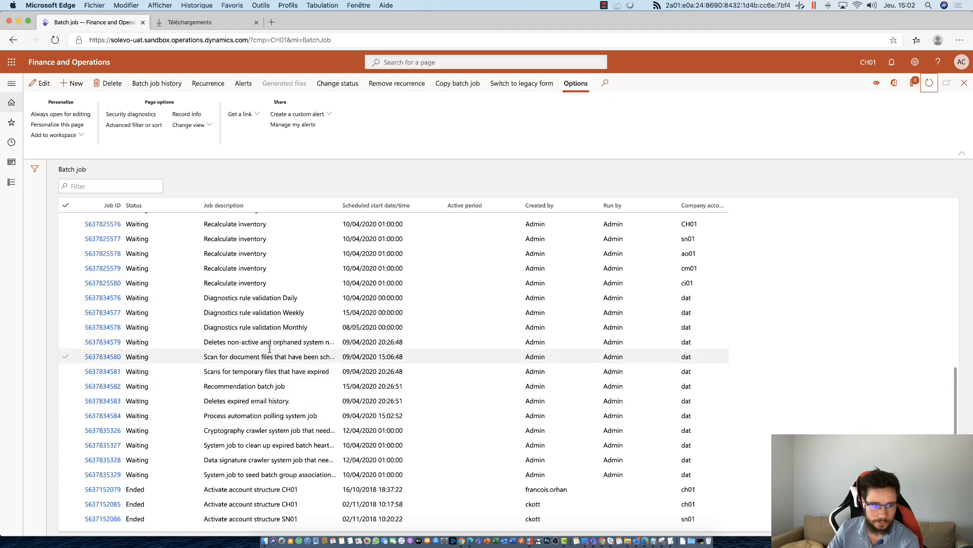
{"action": "scroll", "coordinate": [269, 349], "scroll_direction": "up", "scroll_amount": 2}
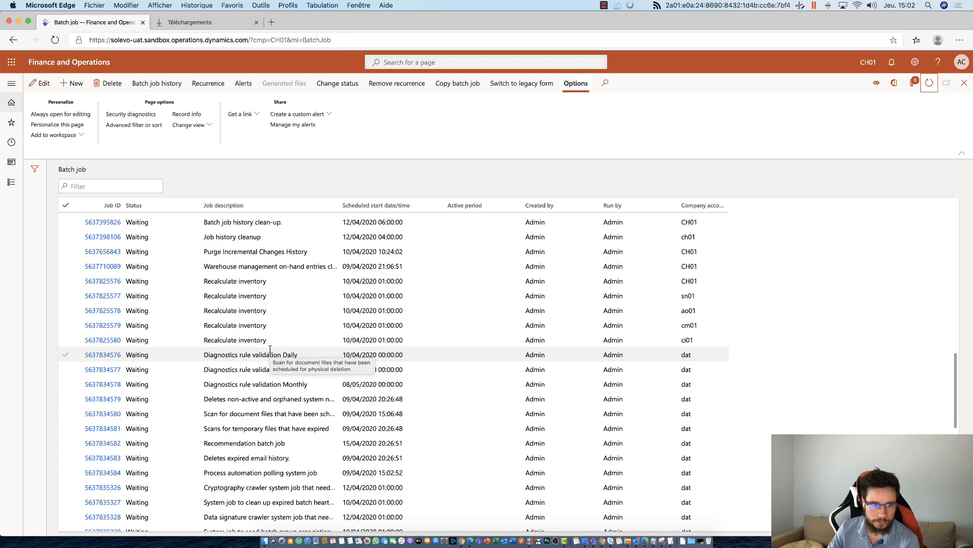
{"action": "scroll", "coordinate": [270, 349], "scroll_direction": "up", "scroll_amount": 2}
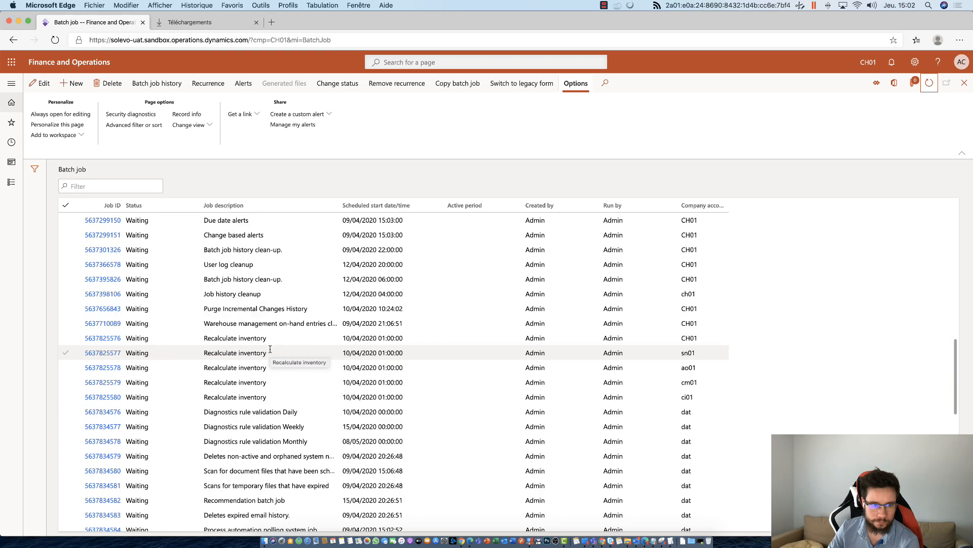
{"action": "scroll", "coordinate": [293, 316], "scroll_direction": "up", "scroll_amount": 4}
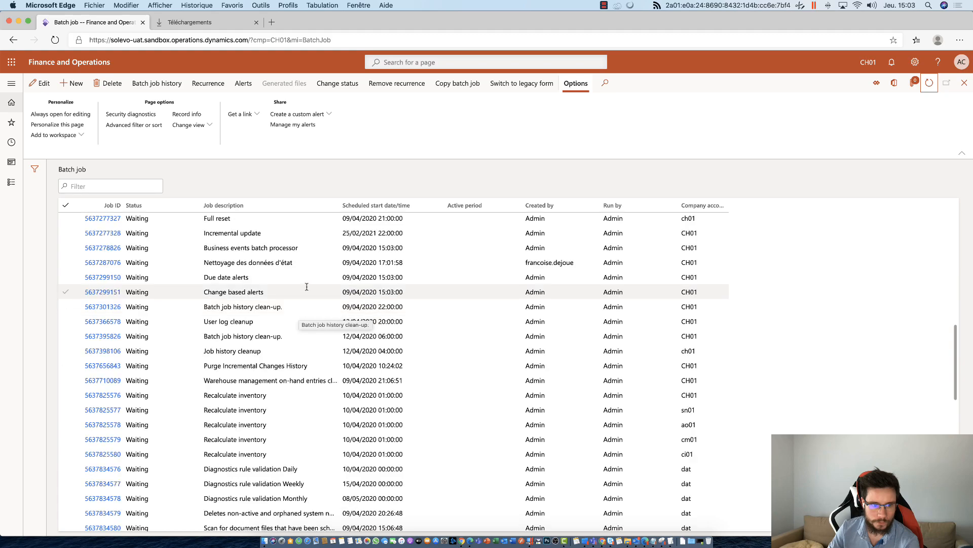
{"action": "left_click", "coordinate": [282, 305]}
{"action": "left_click", "coordinate": [282, 305]}
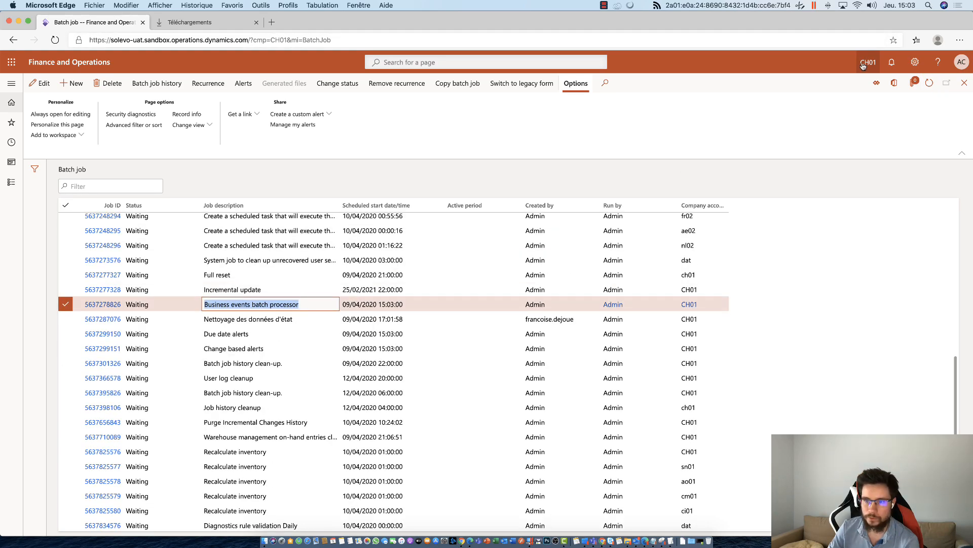
Step: Open the Business events batch processor job's details and refresh them twice to follow its execution status
{"action": "left_click", "coordinate": [99, 304]}
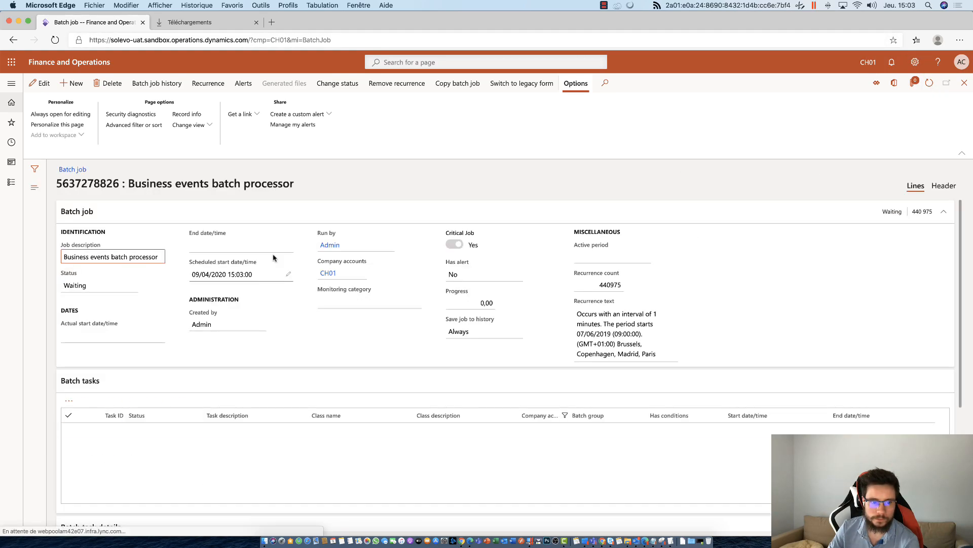
{"action": "left_click", "coordinate": [929, 86]}
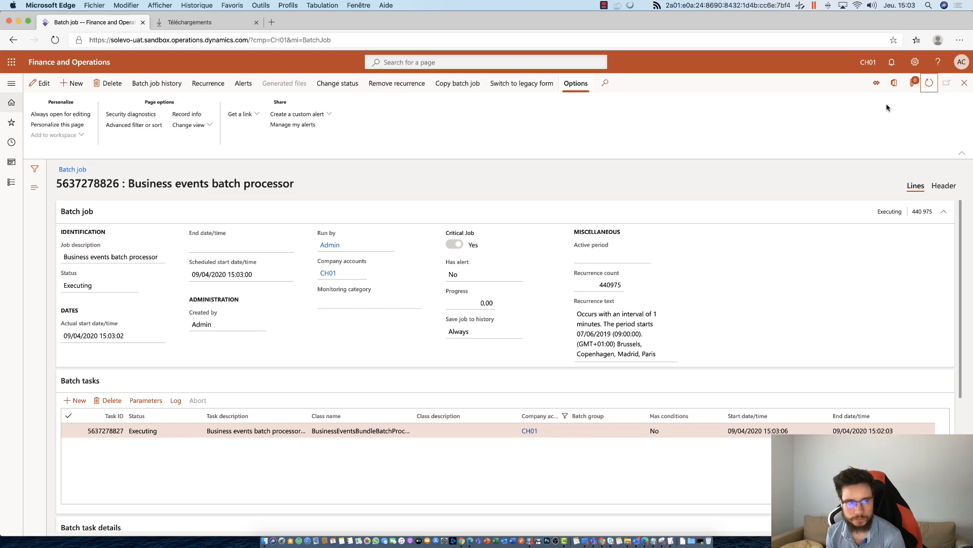
{"action": "left_click", "coordinate": [929, 83]}
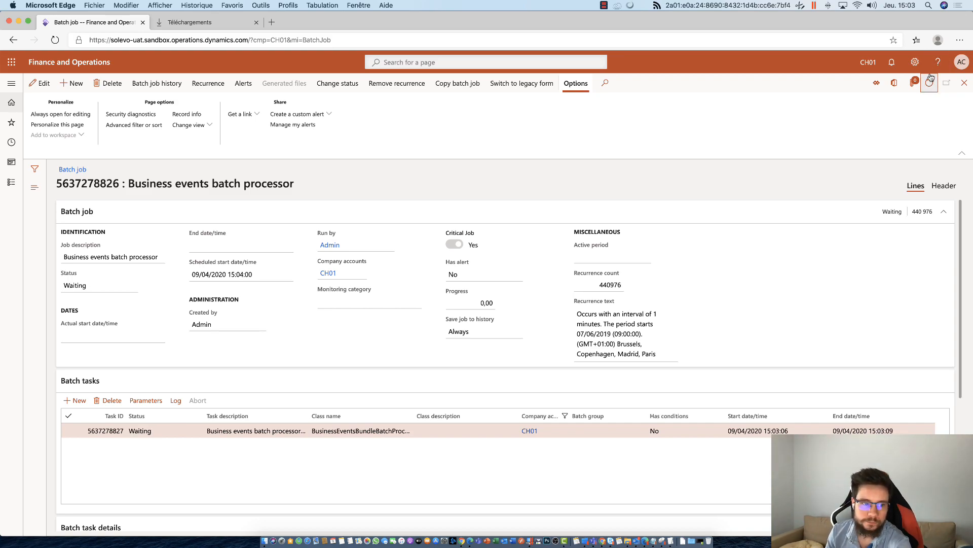
Step: Switch to Power Automate in Chrome, refresh the flow's run list and open the Apr 9, 03:03 PM run
{"action": "left_click", "coordinate": [461, 540]}
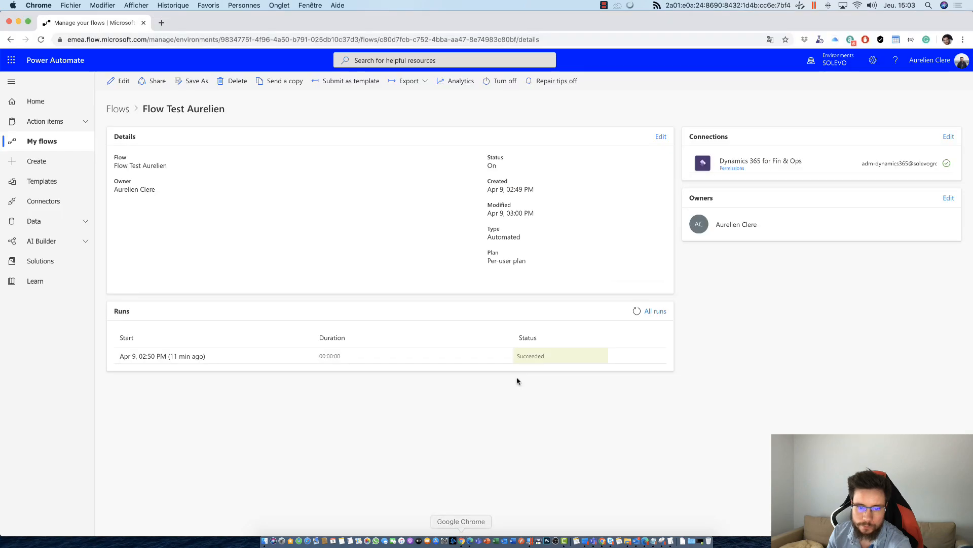
{"action": "left_click", "coordinate": [638, 310]}
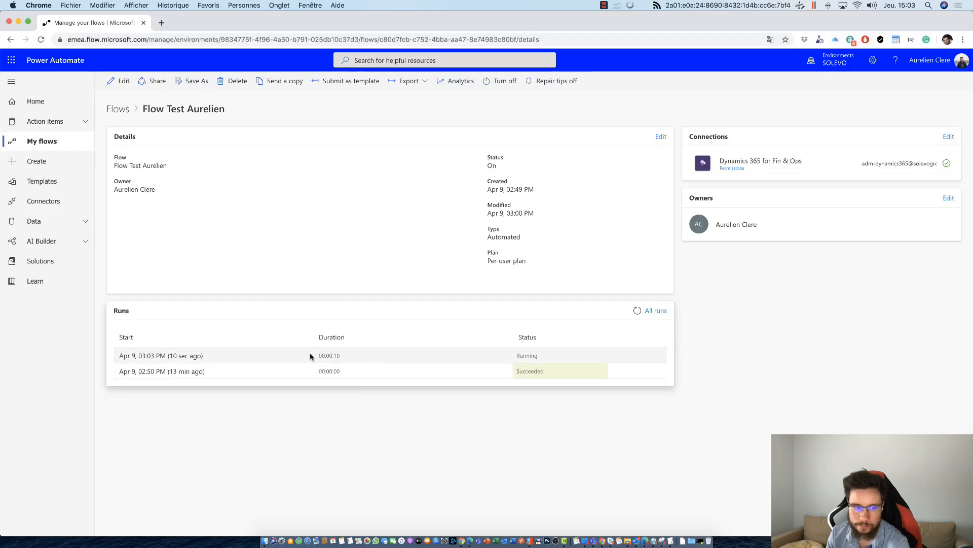
{"action": "left_click", "coordinate": [164, 357]}
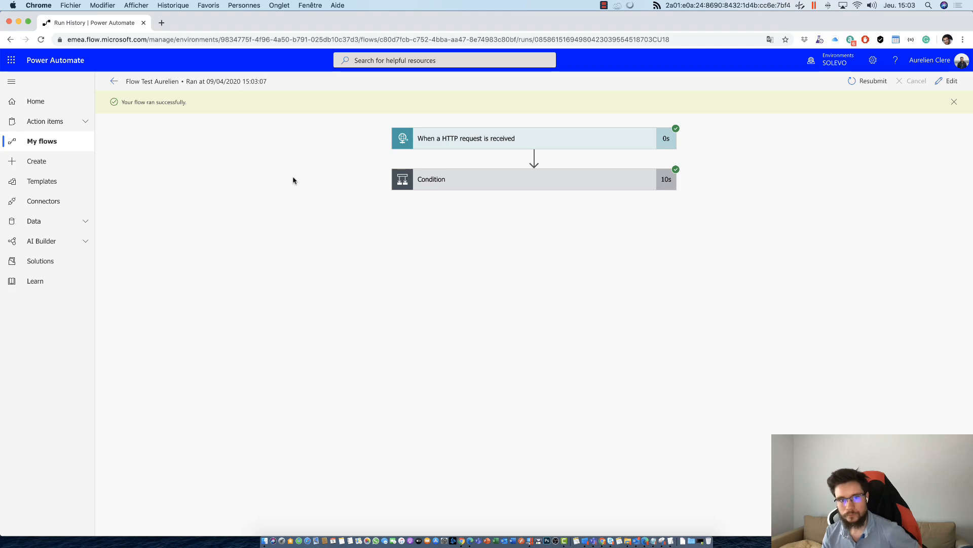
Step: Reopen the Apr 9, 03:03 PM run from the flow's details and expand the "When a HTTP request is received" trigger to view its outputs
{"action": "left_click", "coordinate": [440, 137]}
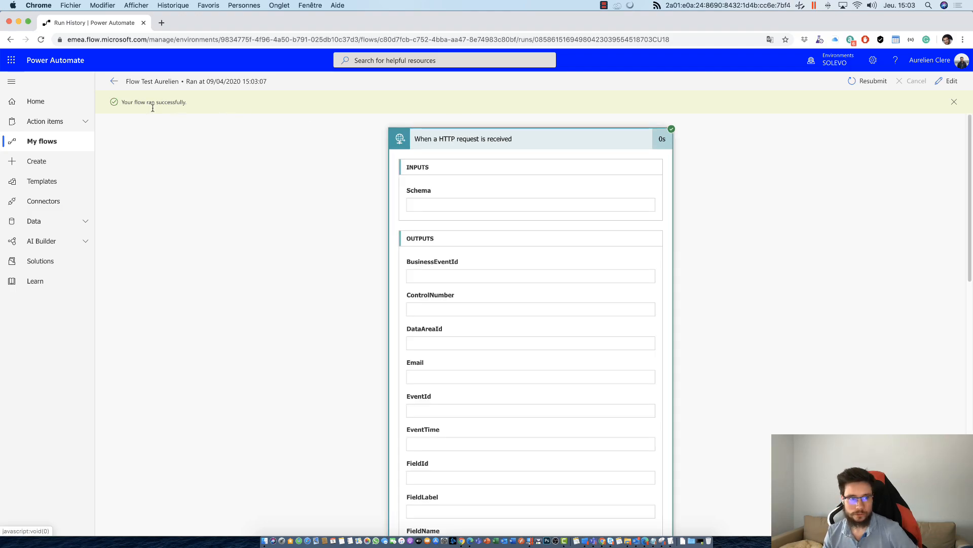
{"action": "left_click", "coordinate": [114, 81]}
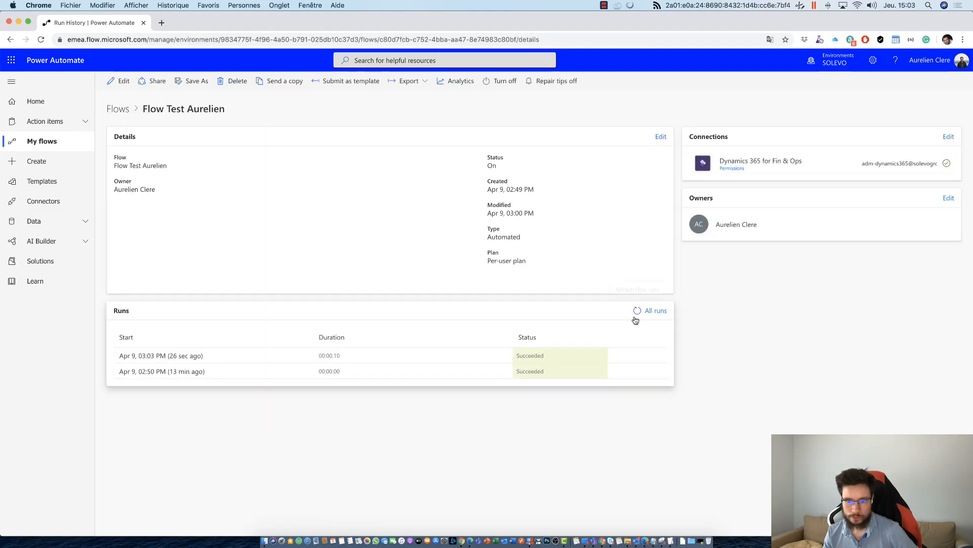
{"action": "left_click", "coordinate": [162, 356]}
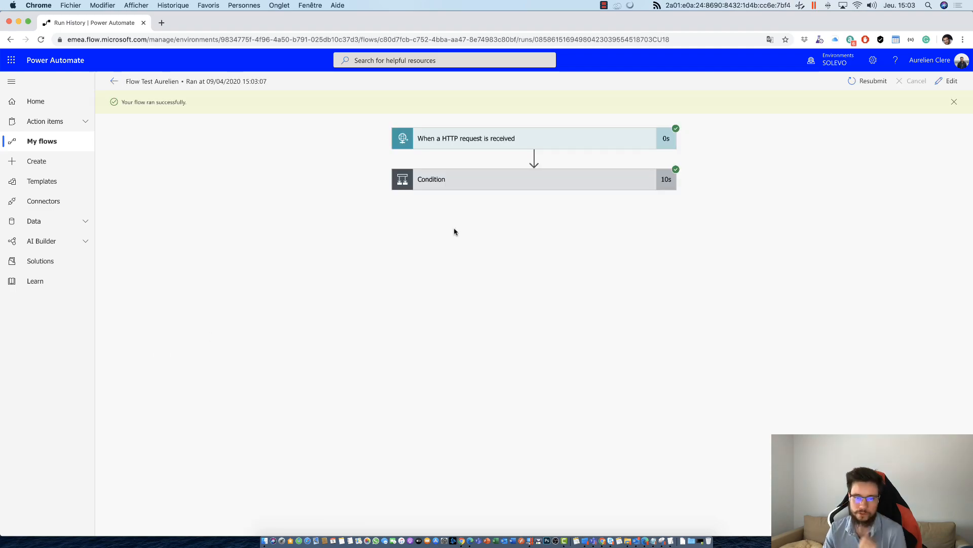
{"action": "left_click", "coordinate": [417, 144]}
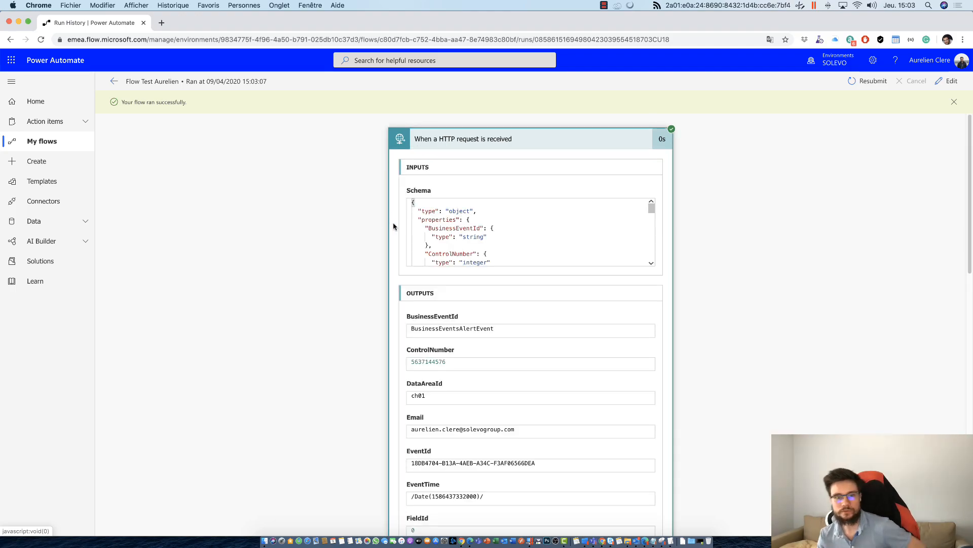
{"action": "scroll", "coordinate": [394, 226], "scroll_direction": "down", "scroll_amount": 3}
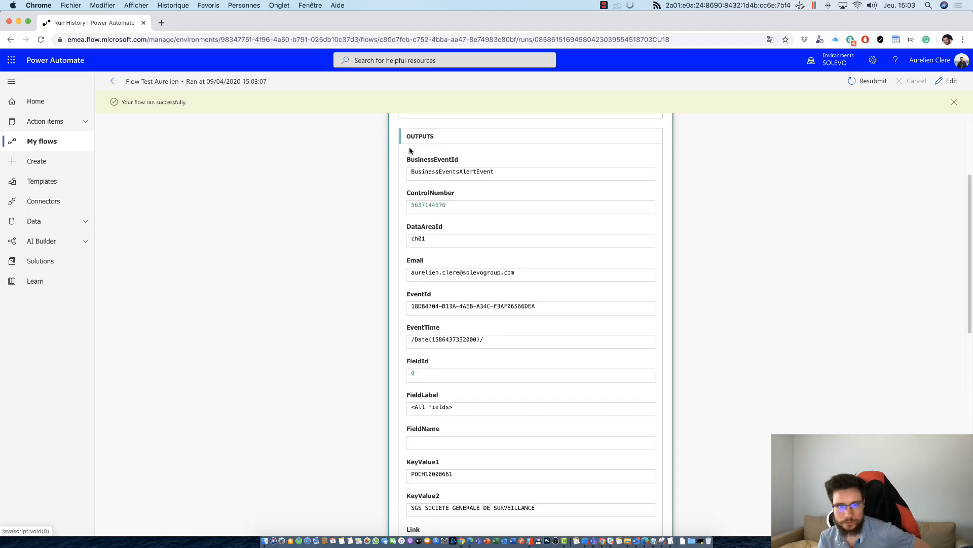
{"action": "double_click", "coordinate": [420, 136]}
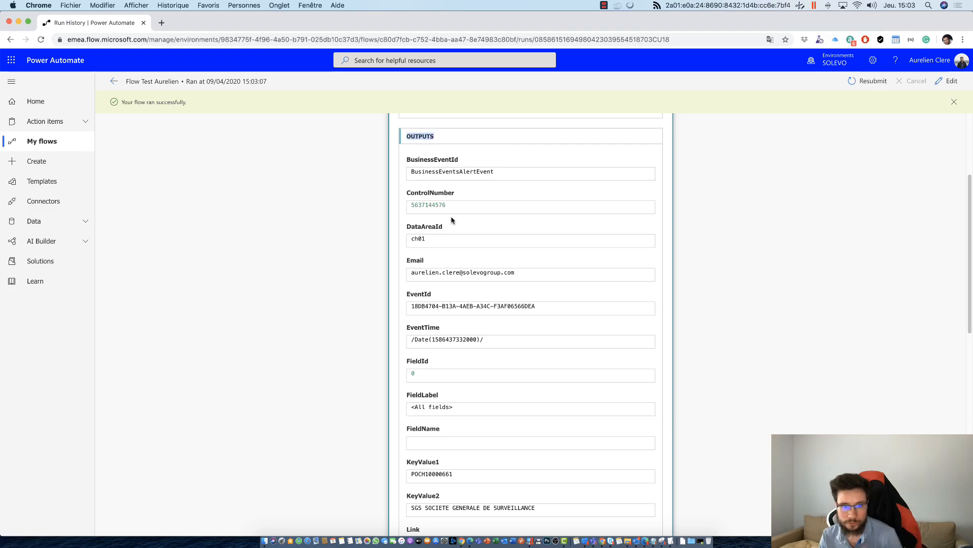
Step: Examine the HTTP trigger's output values, highlighting the KeyValue1 field that carries the purchase order number
{"action": "scroll", "coordinate": [452, 219], "scroll_direction": "down", "scroll_amount": 4}
{"action": "left_click_drag", "start_coordinate": [455, 263], "coordinate": [407, 263]}
{"action": "double_click", "coordinate": [420, 254]}
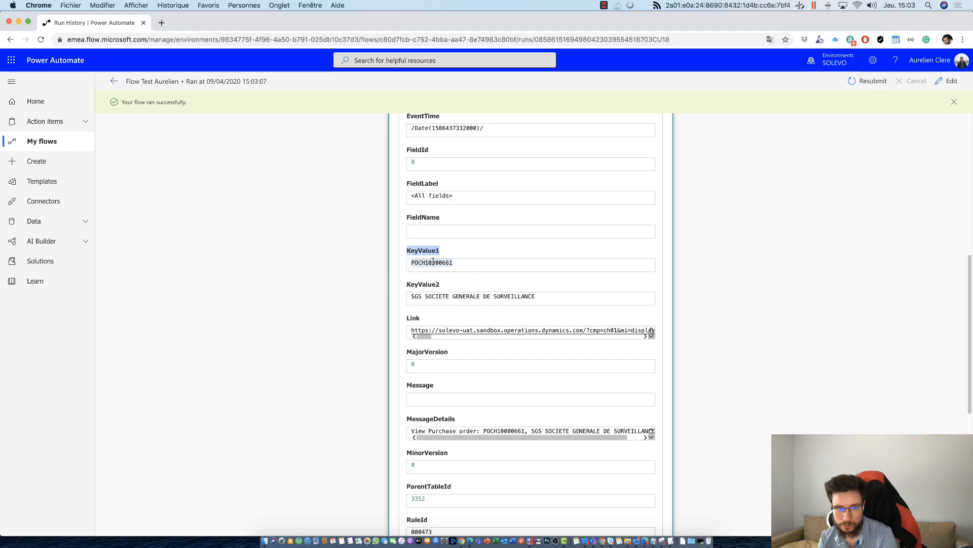
{"action": "double_click", "coordinate": [430, 262]}
{"action": "scroll", "coordinate": [473, 246], "scroll_direction": "down", "scroll_amount": 4}
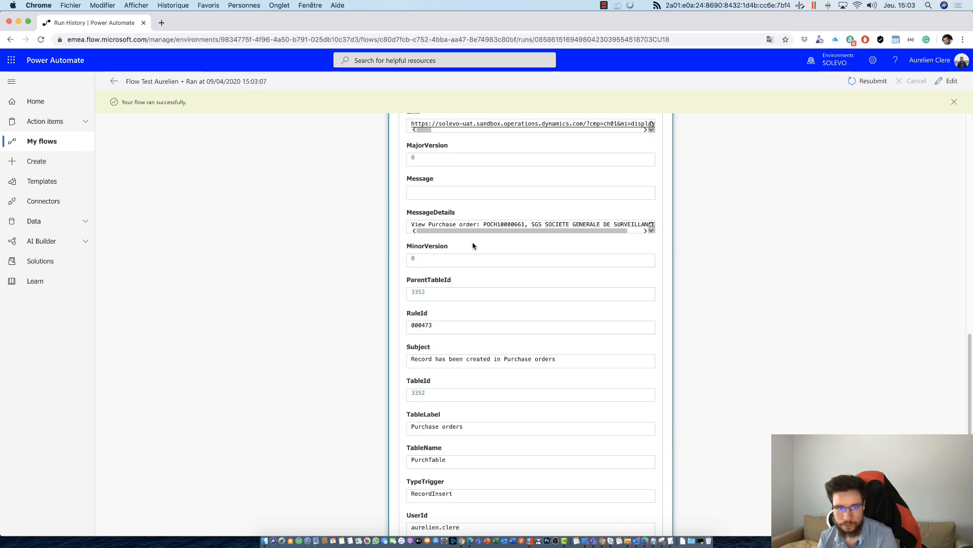
Step: Examine the HTTP trigger's remaining outputs, highlighting the RuleId value
{"action": "scroll", "coordinate": [474, 245], "scroll_direction": "down", "scroll_amount": 2}
{"action": "double_click", "coordinate": [418, 299]}
{"action": "left_click", "coordinate": [450, 299]}
{"action": "left_click_drag", "start_coordinate": [445, 233], "coordinate": [375, 234]}
{"action": "scroll", "coordinate": [324, 267], "scroll_direction": "down", "scroll_amount": 1}
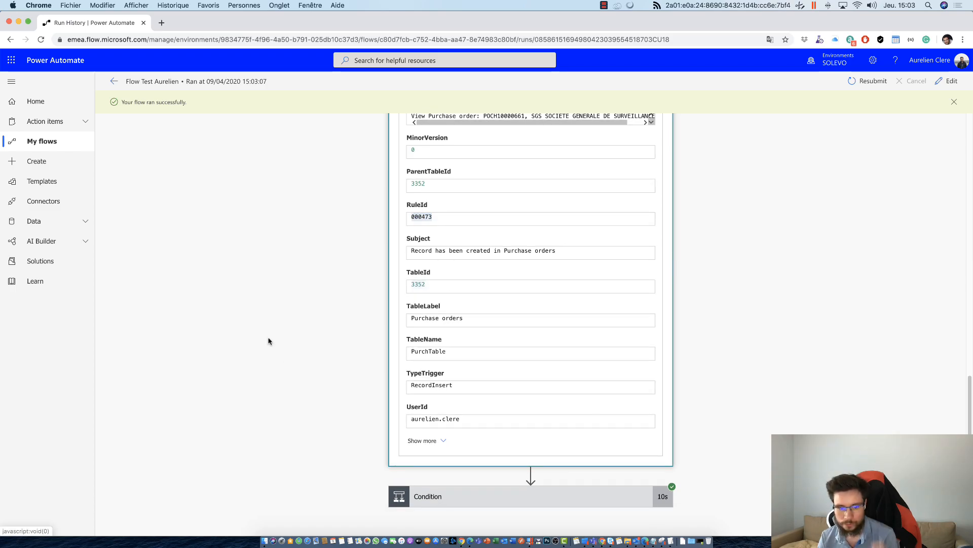
Step: Expand the Condition step and compare its expression result with the trigger's TypeTrigger value
{"action": "scroll", "coordinate": [269, 341], "scroll_direction": "down", "scroll_amount": 3}
{"action": "left_click_drag", "start_coordinate": [432, 410], "coordinate": [381, 412]}
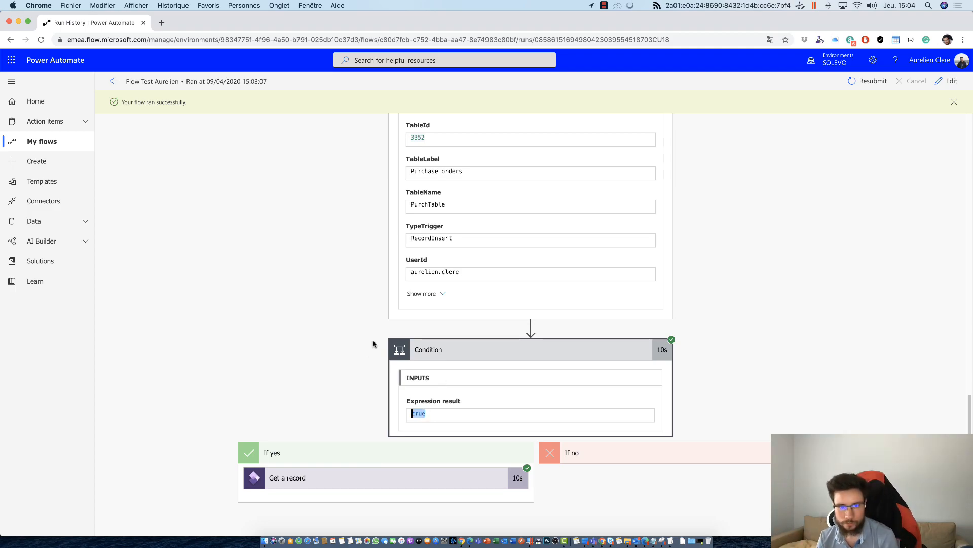
{"action": "left_click_drag", "start_coordinate": [459, 239], "coordinate": [366, 243]}
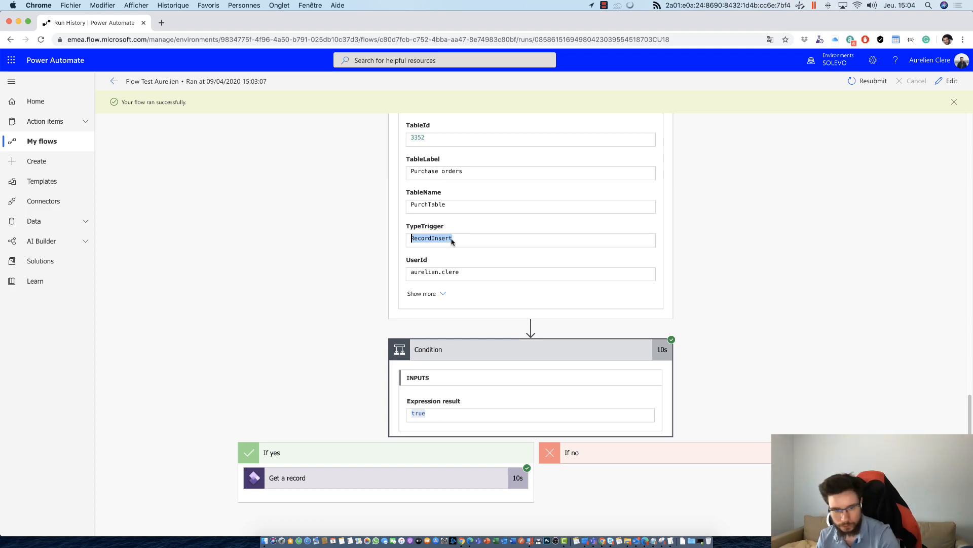
{"action": "scroll", "coordinate": [505, 398], "scroll_direction": "up", "scroll_amount": 1}
{"action": "scroll", "coordinate": [390, 464], "scroll_direction": "down", "scroll_amount": 1}
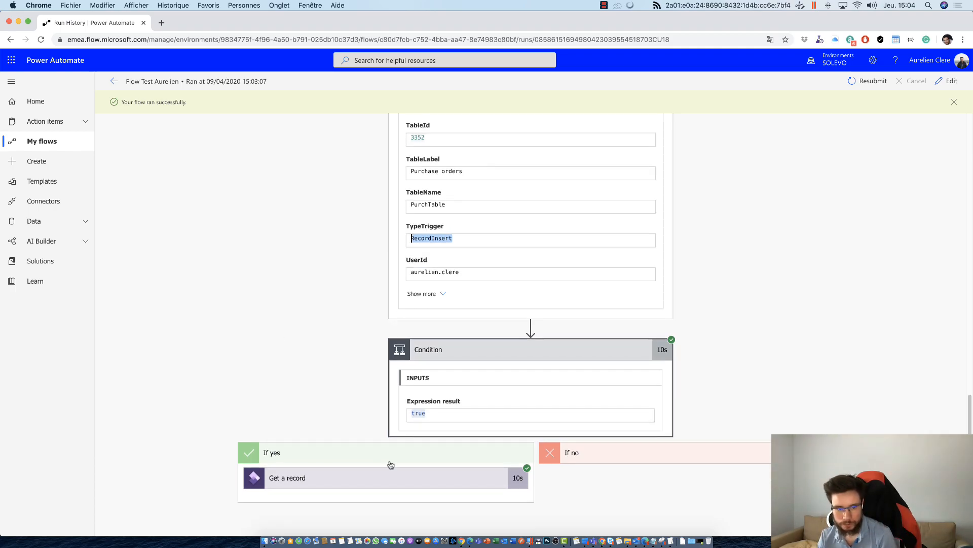
Step: Expand the Get a record action in the If yes branch and examine its inputs, highlighting the company and purchase order parts of Object id
{"action": "left_click", "coordinate": [356, 476]}
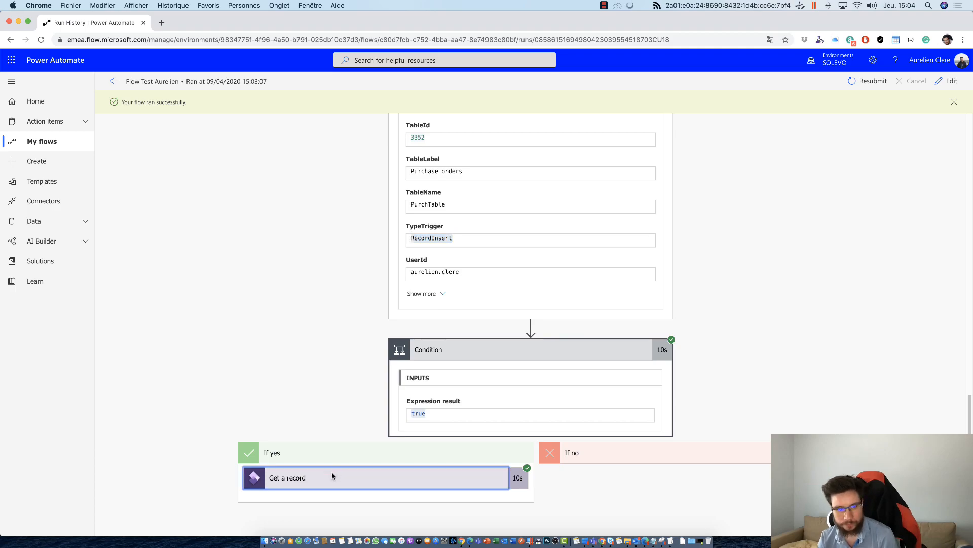
{"action": "scroll", "coordinate": [227, 294], "scroll_direction": "down", "scroll_amount": 5}
{"action": "scroll", "coordinate": [231, 297], "scroll_direction": "down", "scroll_amount": 2}
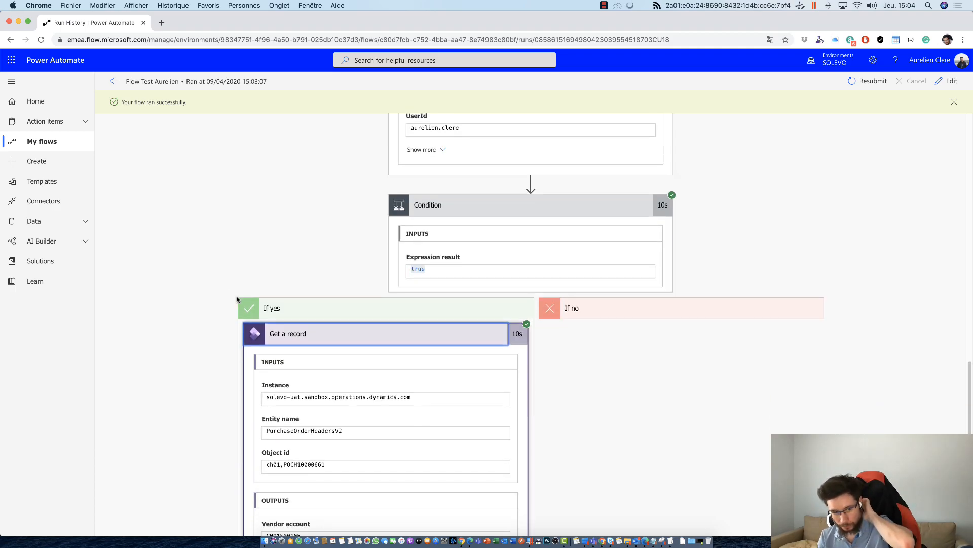
{"action": "scroll", "coordinate": [238, 298], "scroll_direction": "down", "scroll_amount": 4}
{"action": "left_click", "coordinate": [276, 360]}
{"action": "double_click", "coordinate": [270, 359]}
{"action": "double_click", "coordinate": [274, 357]}
{"action": "double_click", "coordinate": [293, 358]}
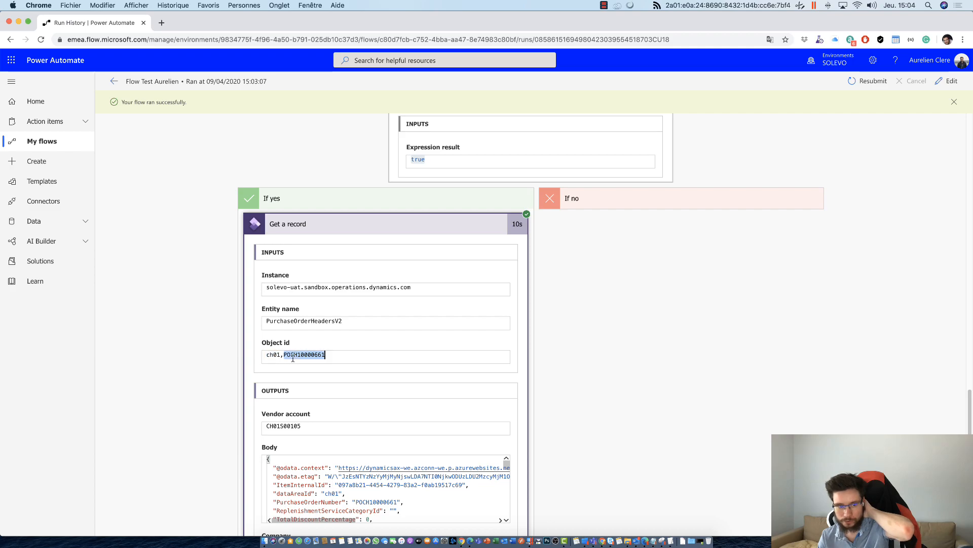
Step: Examine the Get a record action's outputs, scanning the Body content for the purchase order header fields
{"action": "scroll", "coordinate": [190, 355], "scroll_direction": "down", "scroll_amount": 5}
{"action": "scroll", "coordinate": [320, 319], "scroll_direction": "down", "scroll_amount": 5}
{"action": "scroll", "coordinate": [320, 320], "scroll_direction": "down", "scroll_amount": 5}
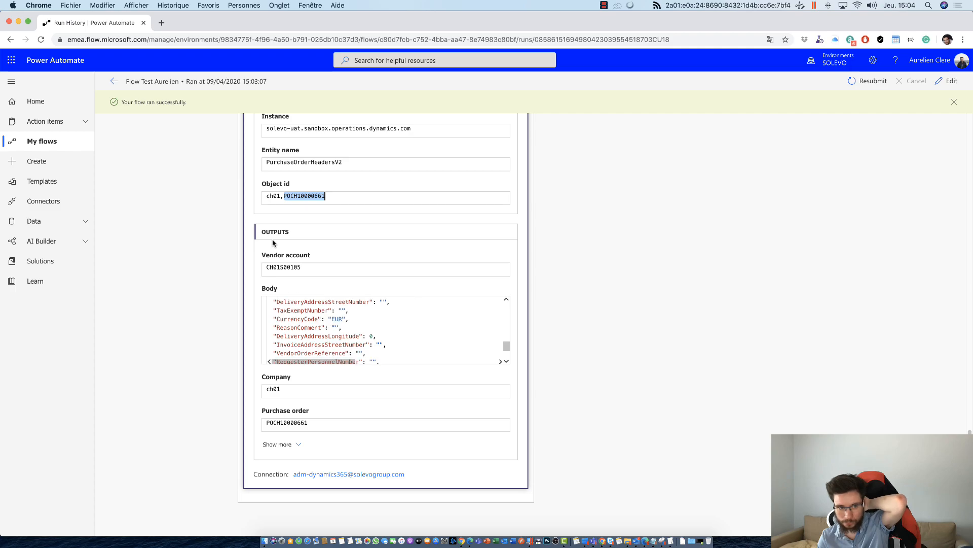
{"action": "scroll", "coordinate": [303, 323], "scroll_direction": "up", "scroll_amount": 8}
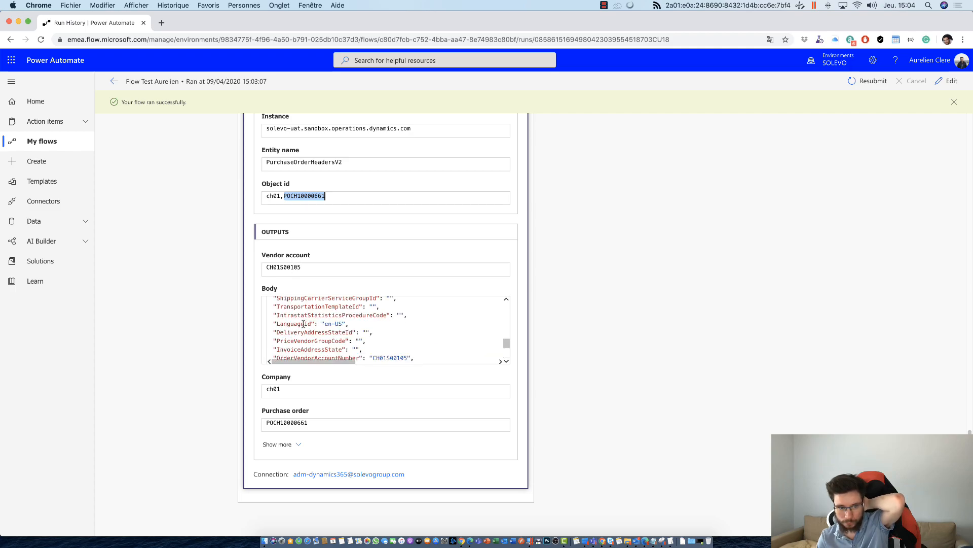
{"action": "scroll", "coordinate": [303, 323], "scroll_direction": "up", "scroll_amount": 3}
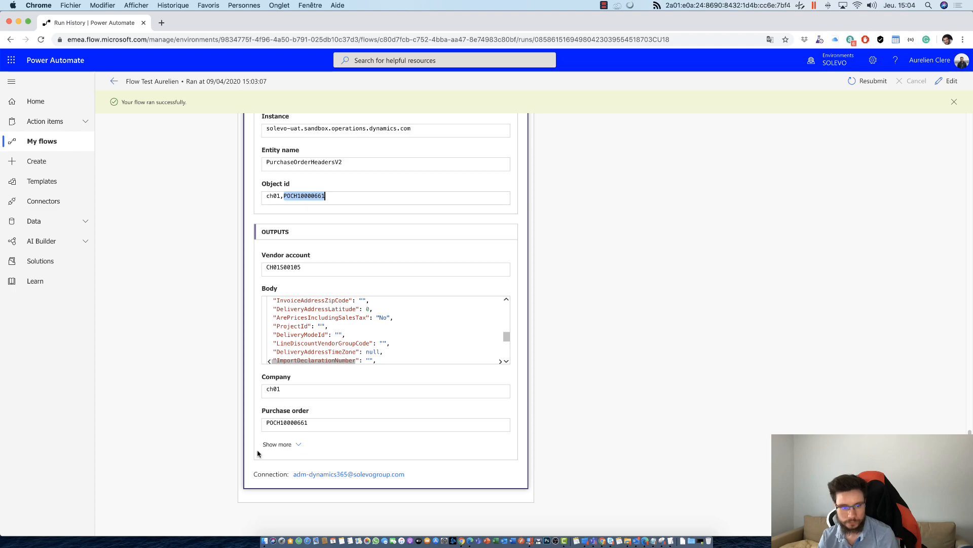
{"action": "scroll", "coordinate": [243, 376], "scroll_direction": "up", "scroll_amount": 4}
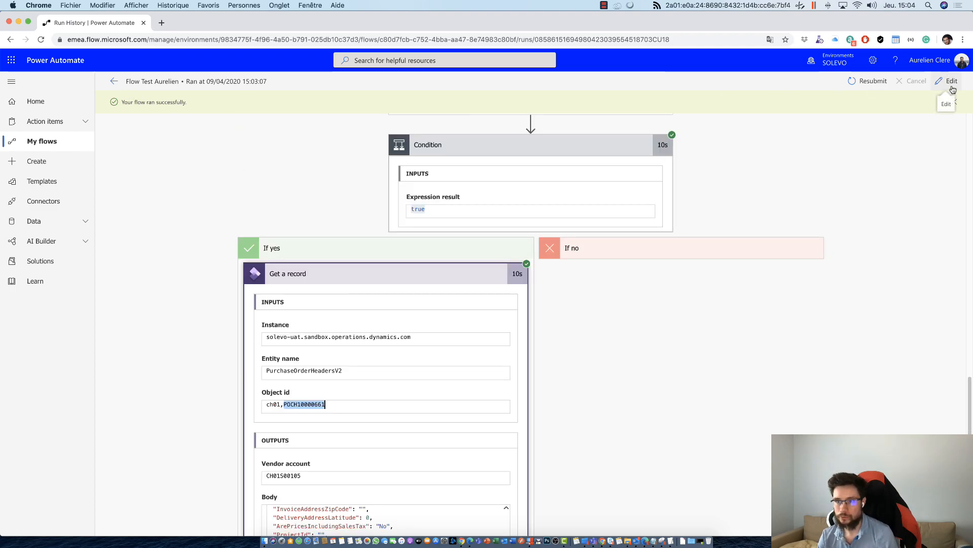
{"action": "scroll", "coordinate": [773, 231], "scroll_direction": "down", "scroll_amount": 1}
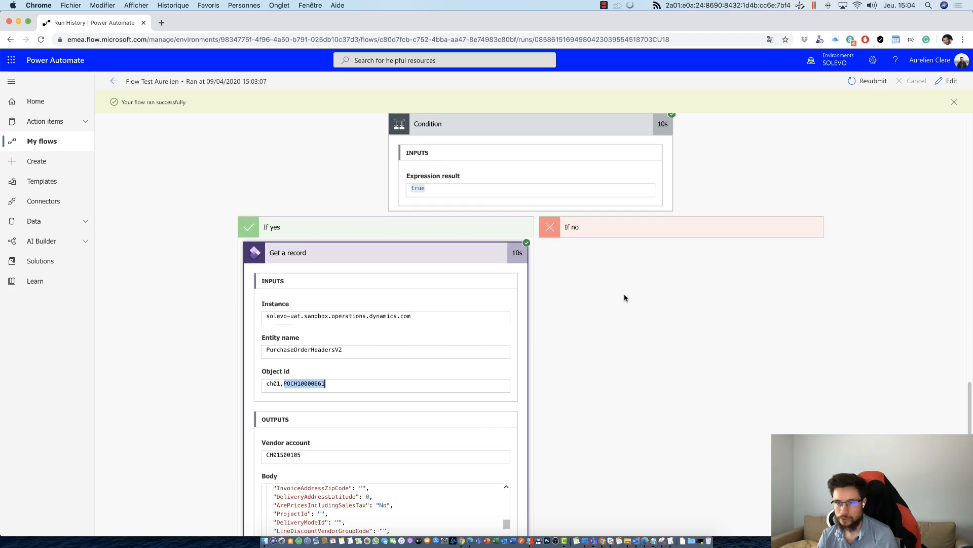
{"action": "scroll", "coordinate": [365, 457], "scroll_direction": "down", "scroll_amount": 4}
{"action": "scroll", "coordinate": [362, 324], "scroll_direction": "down", "scroll_amount": 3}
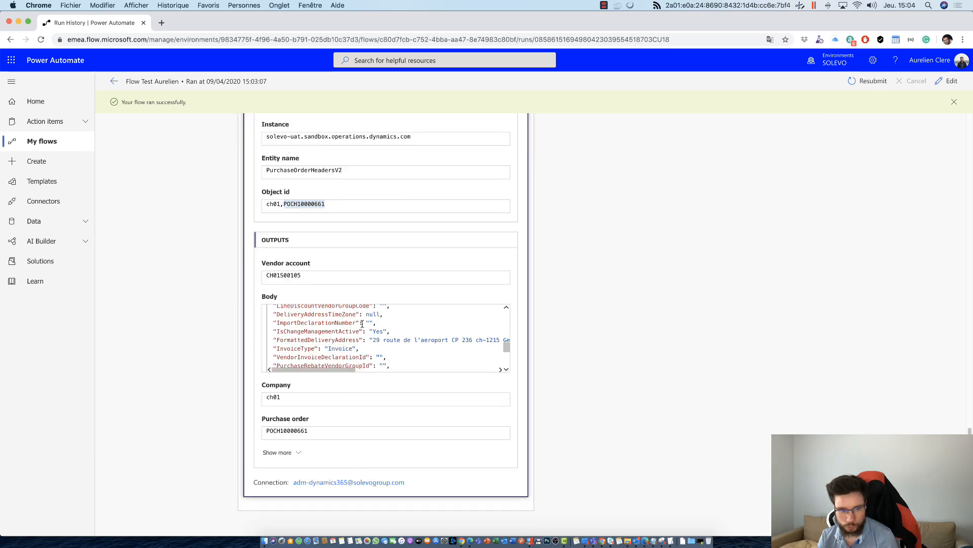
Step: Search the Body output of Get a record for "Financial"
{"action": "key", "text": "super+f"}
{"action": "type", "text": "Fianci"}
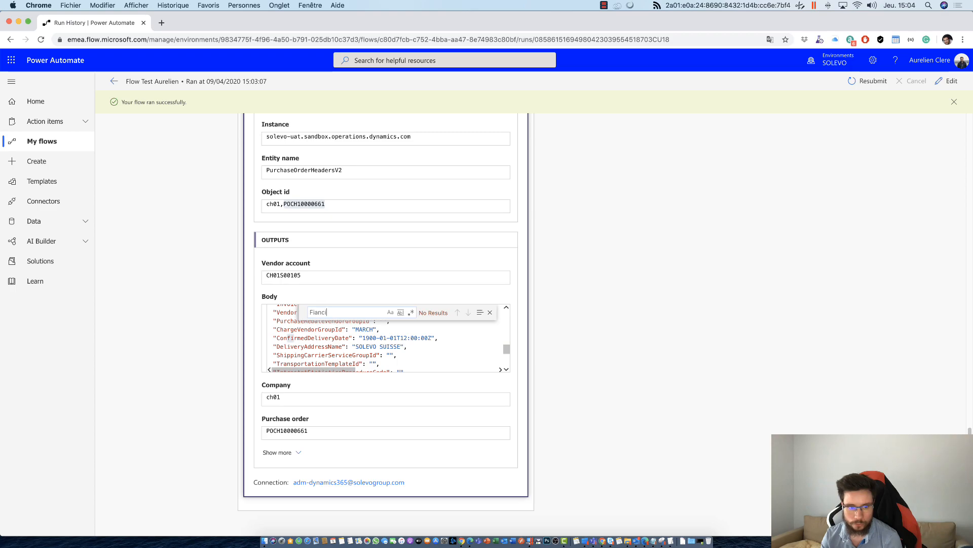
{"action": "key", "text": "BackSpace"}
{"action": "key", "text": "BackSpace"}
{"action": "key", "text": "BackSpace"}
{"action": "type", "text": "nanci"}
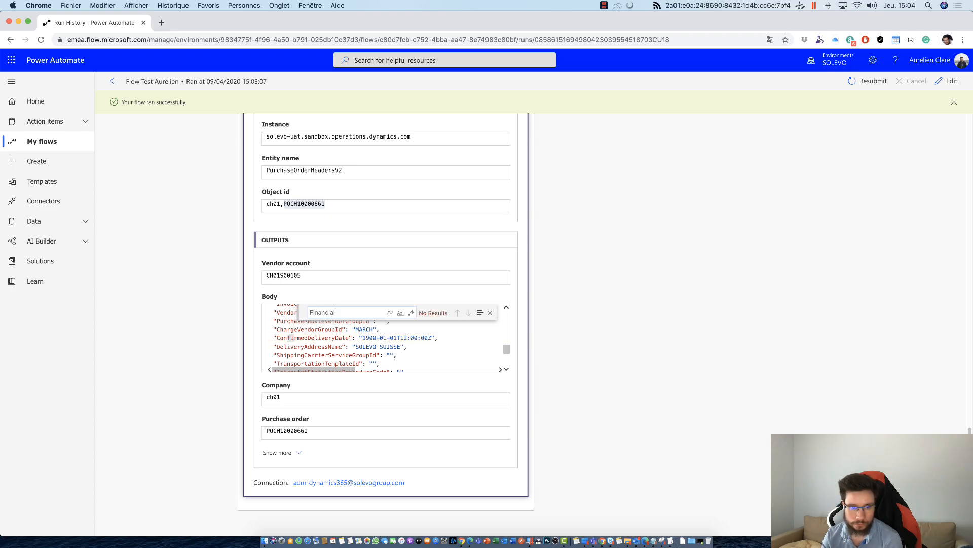
{"action": "scroll", "coordinate": [362, 338], "scroll_direction": "down", "scroll_amount": 3}
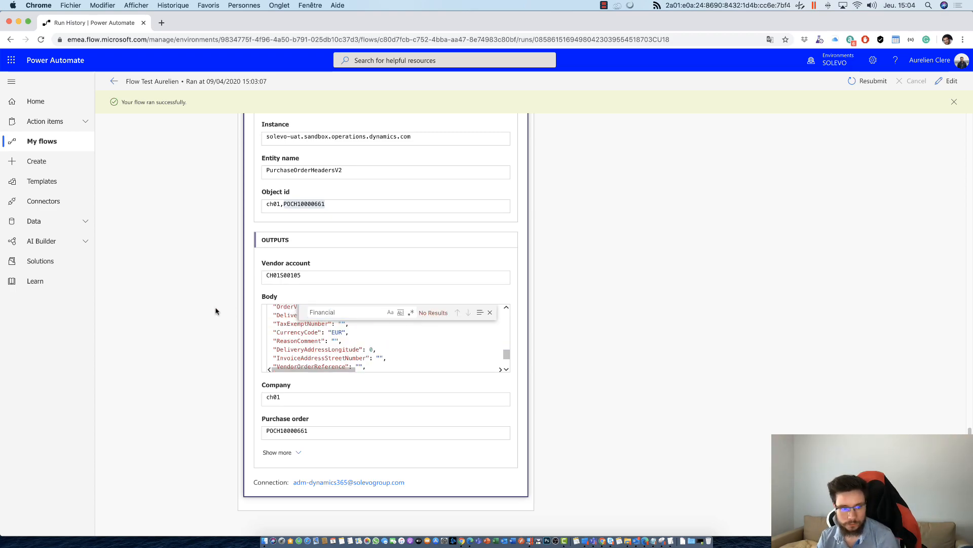
Step: Show all outputs of Get a record and review the purchase order fields down to Financial dimensions
{"action": "left_click", "coordinate": [282, 452]}
{"action": "scroll", "coordinate": [276, 431], "scroll_direction": "down", "scroll_amount": 4}
{"action": "scroll", "coordinate": [269, 405], "scroll_direction": "up", "scroll_amount": 2}
{"action": "scroll", "coordinate": [303, 261], "scroll_direction": "up", "scroll_amount": 2}
{"action": "left_click_drag", "start_coordinate": [284, 323], "coordinate": [270, 357]}
{"action": "scroll", "coordinate": [354, 387], "scroll_direction": "down", "scroll_amount": 2}
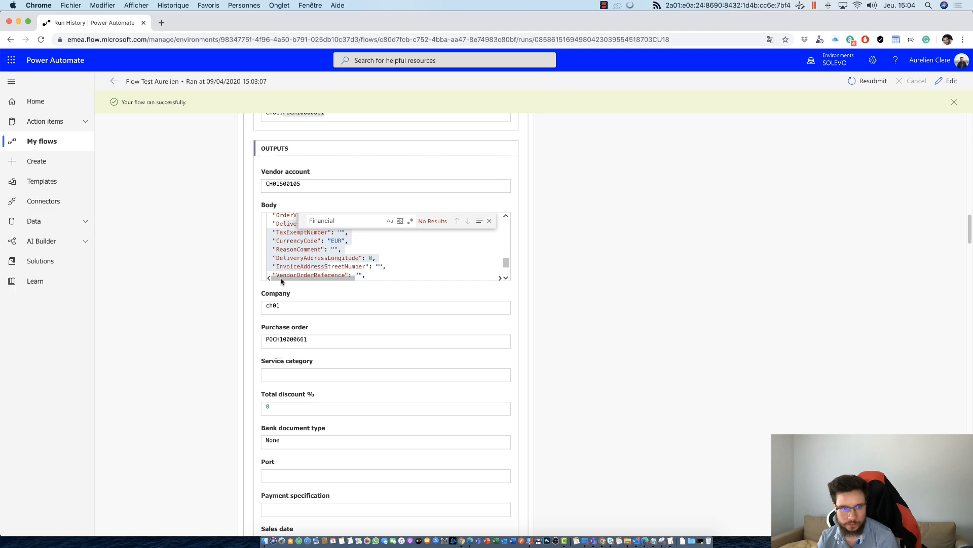
{"action": "scroll", "coordinate": [344, 334], "scroll_direction": "down", "scroll_amount": 4}
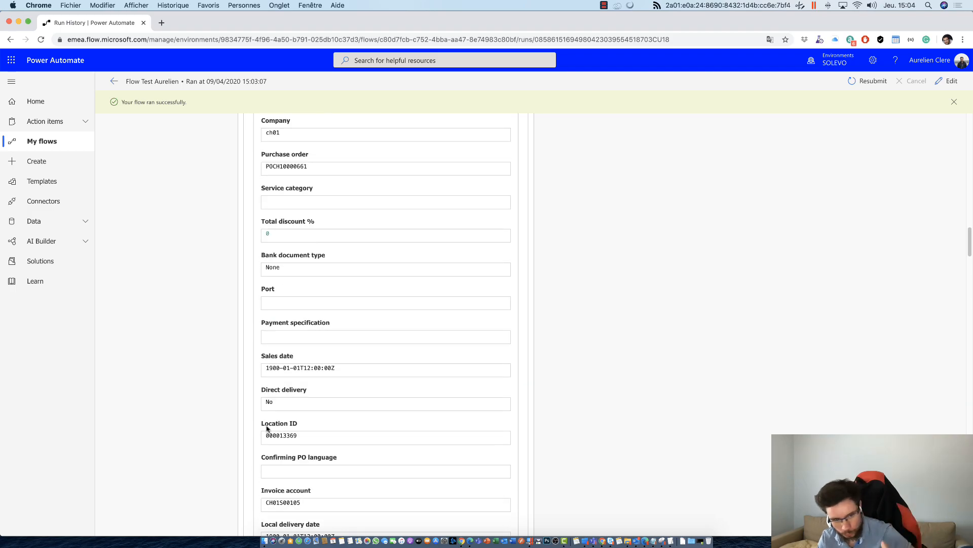
{"action": "scroll", "coordinate": [327, 437], "scroll_direction": "down", "scroll_amount": 15}
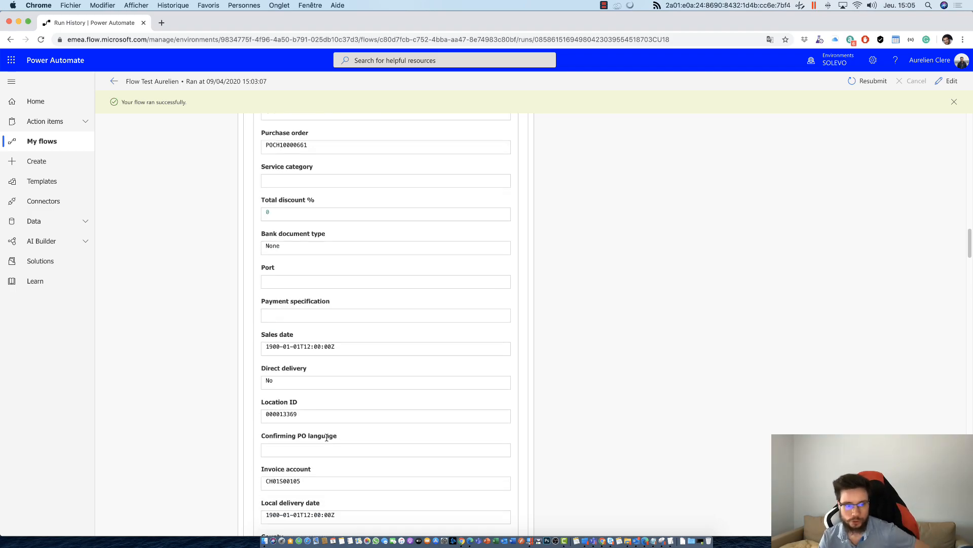
{"action": "scroll", "coordinate": [339, 428], "scroll_direction": "down", "scroll_amount": 20}
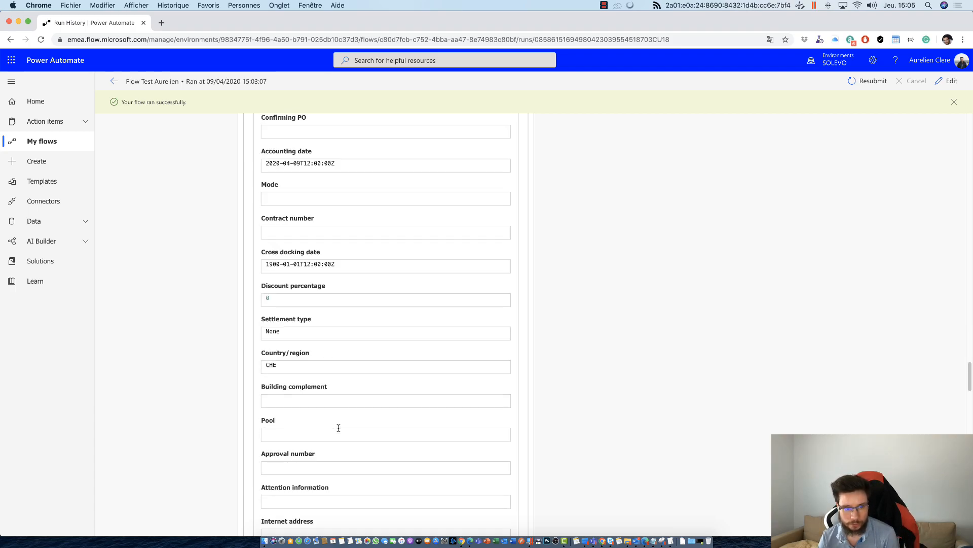
{"action": "scroll", "coordinate": [339, 428], "scroll_direction": "down", "scroll_amount": 20}
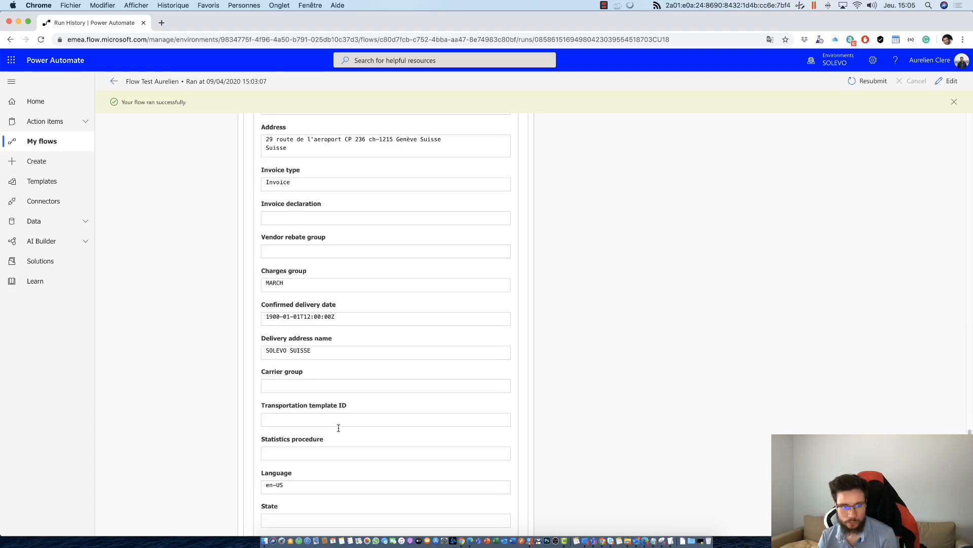
{"action": "scroll", "coordinate": [339, 428], "scroll_direction": "down", "scroll_amount": 10}
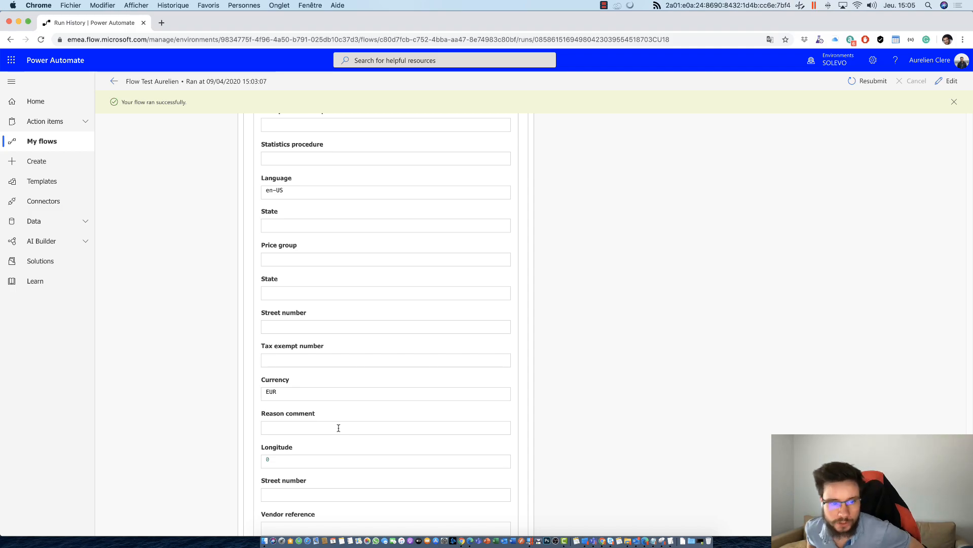
{"action": "scroll", "coordinate": [339, 428], "scroll_direction": "down", "scroll_amount": 6}
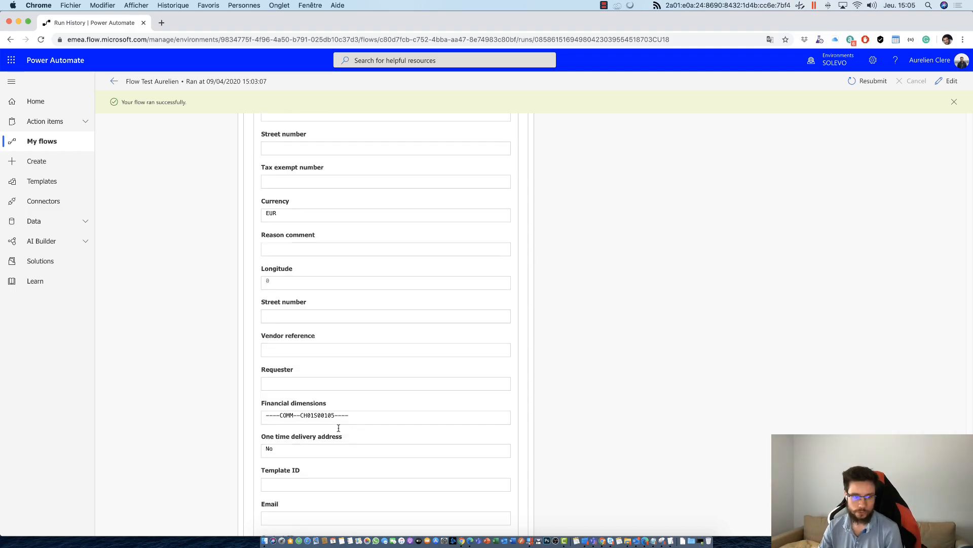
Step: Highlight the Financial dimensions value in the Get a record outputs
{"action": "left_click_drag", "start_coordinate": [351, 420], "coordinate": [253, 415]}
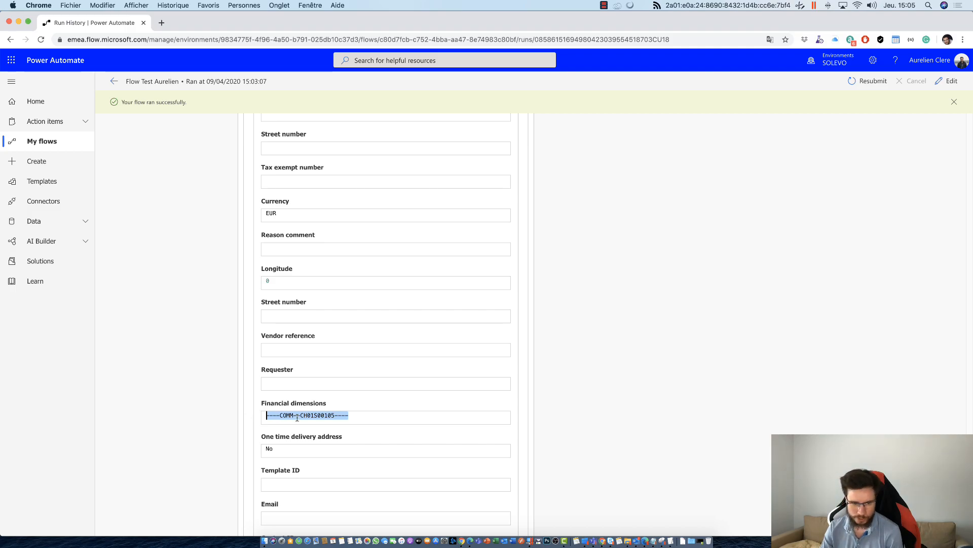
{"action": "double_click", "coordinate": [297, 416]}
{"action": "left_click", "coordinate": [329, 415]}
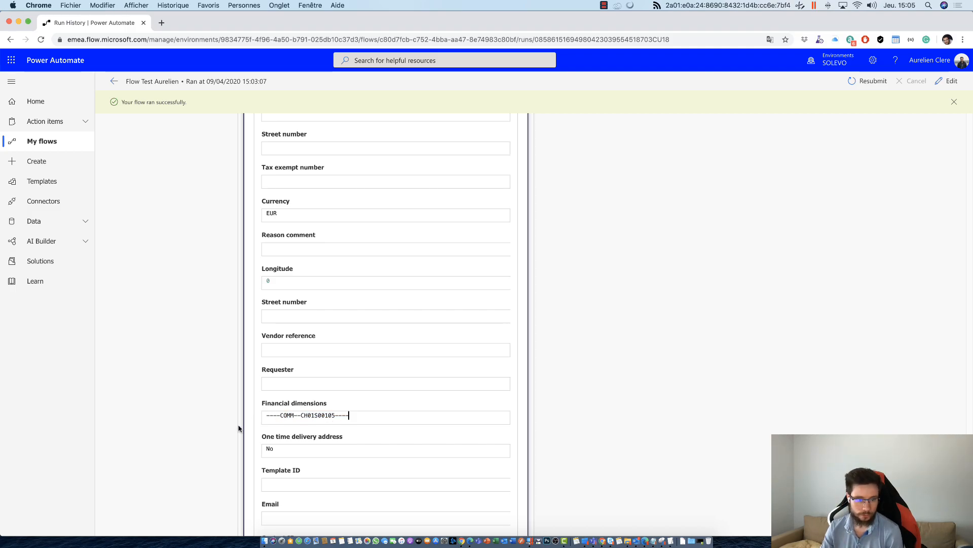
{"action": "left_click_drag", "start_coordinate": [239, 429], "coordinate": [256, 411]}
Step: Collapse the Get a record action and open the flow for editing
{"action": "scroll", "coordinate": [435, 345], "scroll_direction": "up", "scroll_amount": 20}
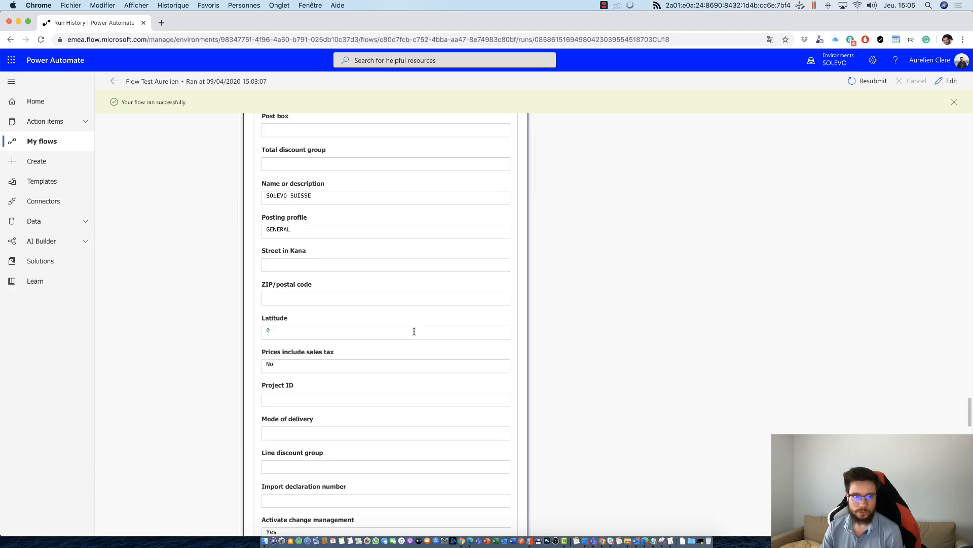
{"action": "scroll", "coordinate": [417, 317], "scroll_direction": "up", "scroll_amount": 10}
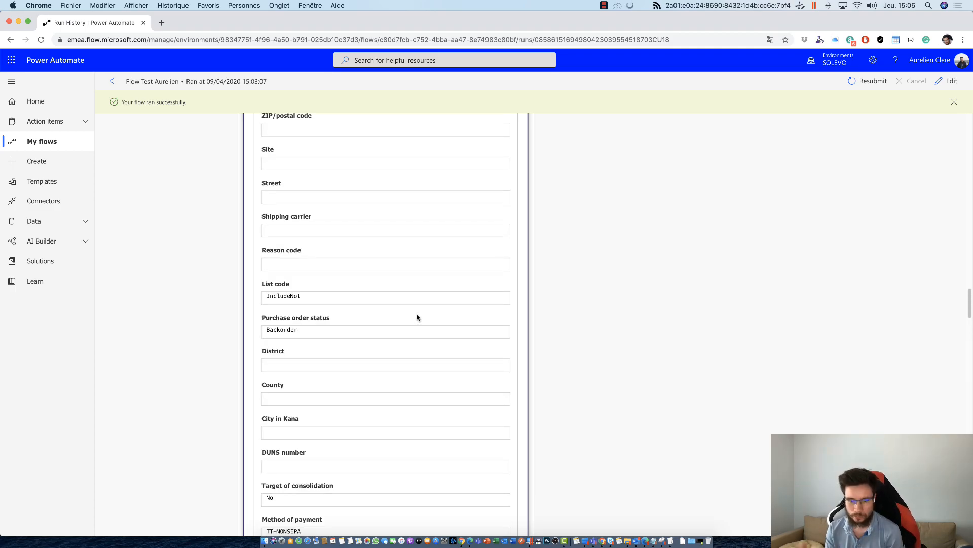
{"action": "scroll", "coordinate": [417, 318], "scroll_direction": "up", "scroll_amount": 15}
{"action": "scroll", "coordinate": [438, 304], "scroll_direction": "up", "scroll_amount": 10}
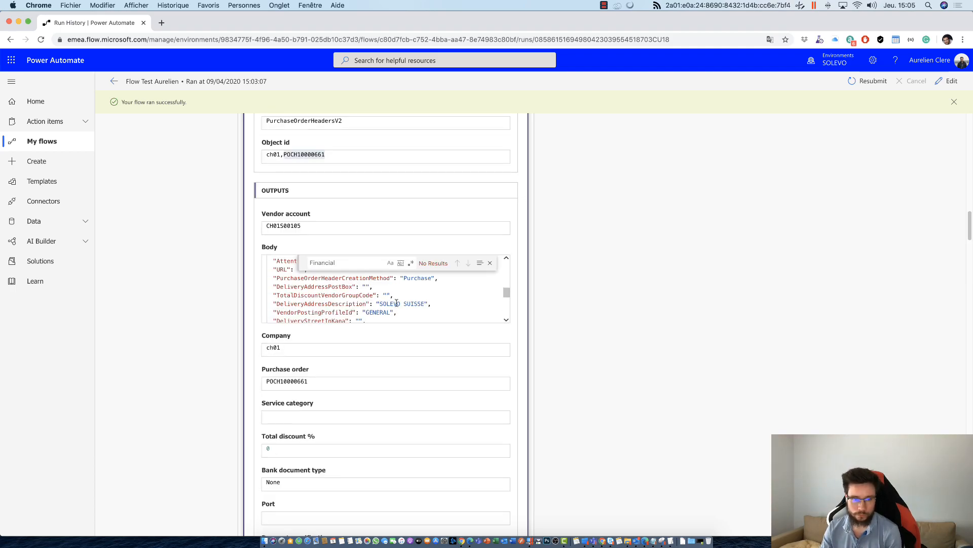
{"action": "scroll", "coordinate": [400, 304], "scroll_direction": "up", "scroll_amount": 8}
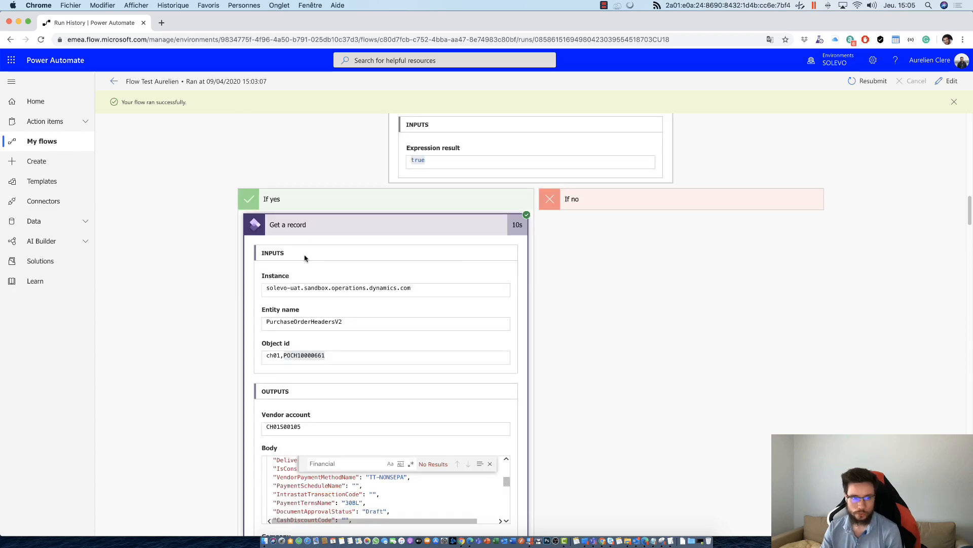
{"action": "left_click", "coordinate": [317, 231]}
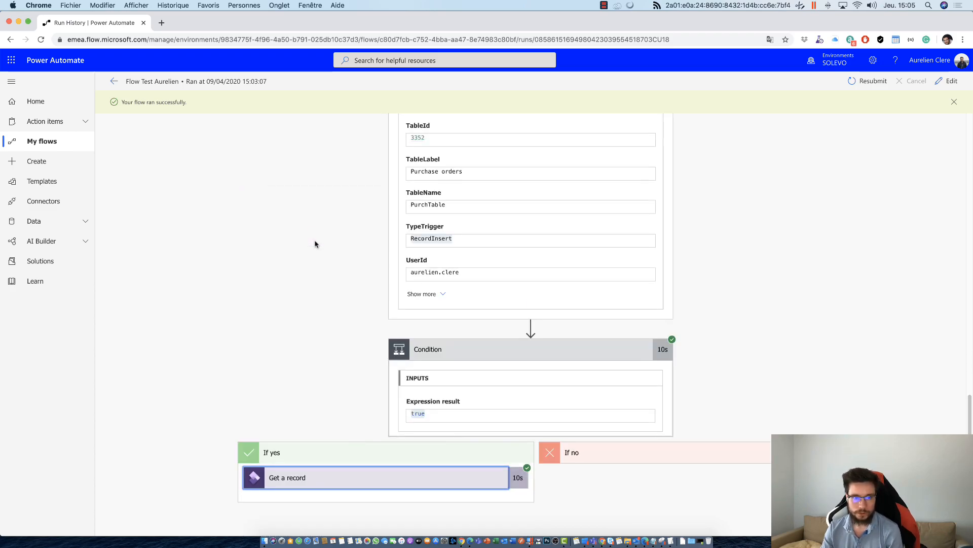
{"action": "left_click", "coordinate": [948, 81]}
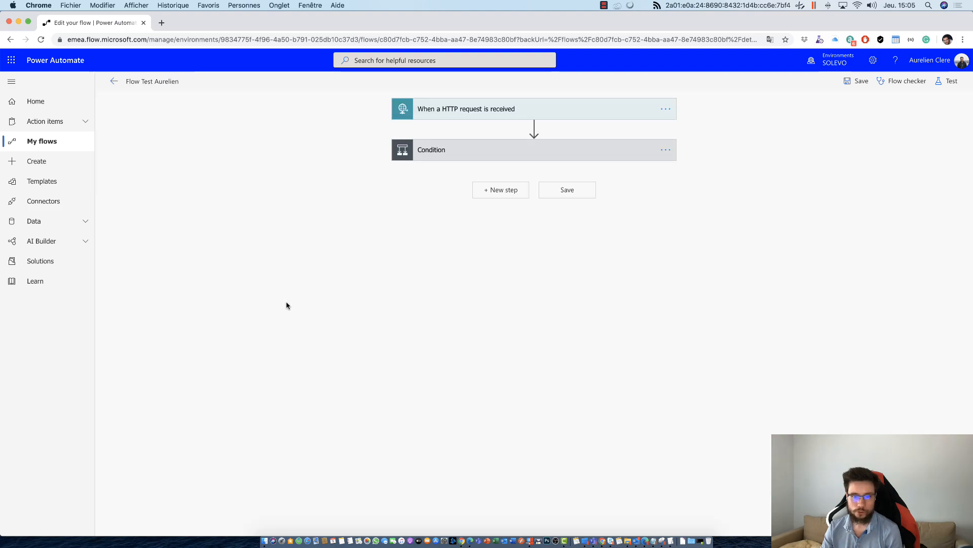
Step: Add a Condition control after Get a record in the If yes branch of the existing condition
{"action": "left_click", "coordinate": [496, 146]}
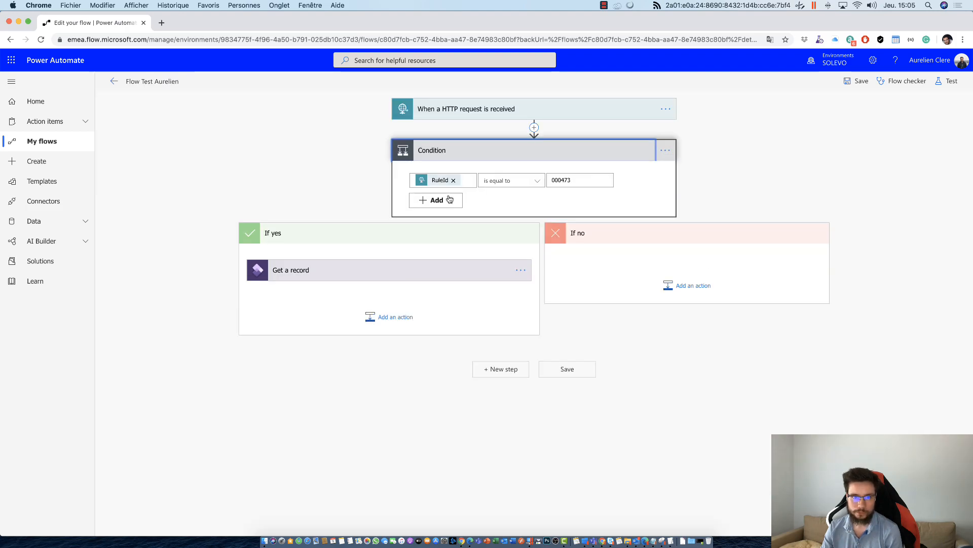
{"action": "left_click", "coordinate": [376, 272]}
{"action": "left_click", "coordinate": [392, 380]}
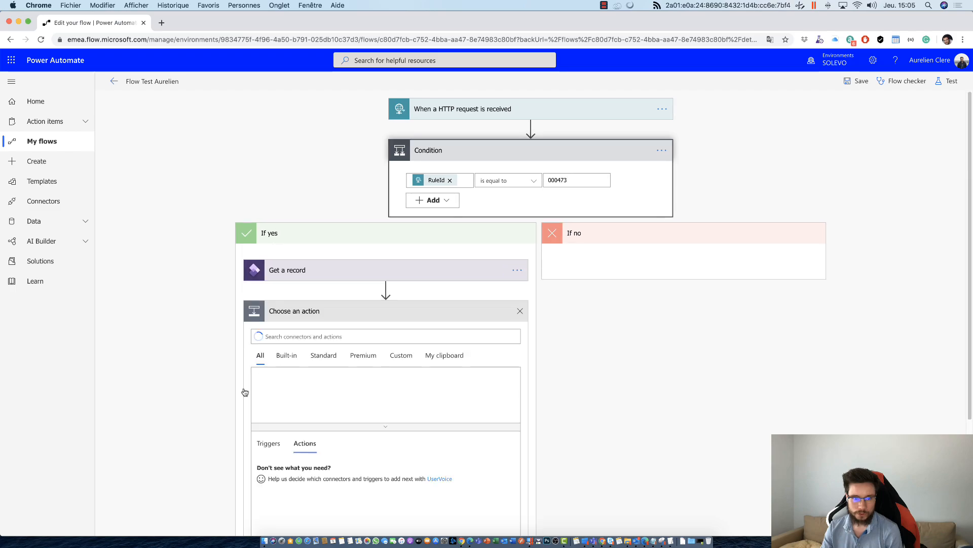
{"action": "left_click", "coordinate": [273, 369]}
{"action": "scroll", "coordinate": [293, 337], "scroll_direction": "down", "scroll_amount": 2}
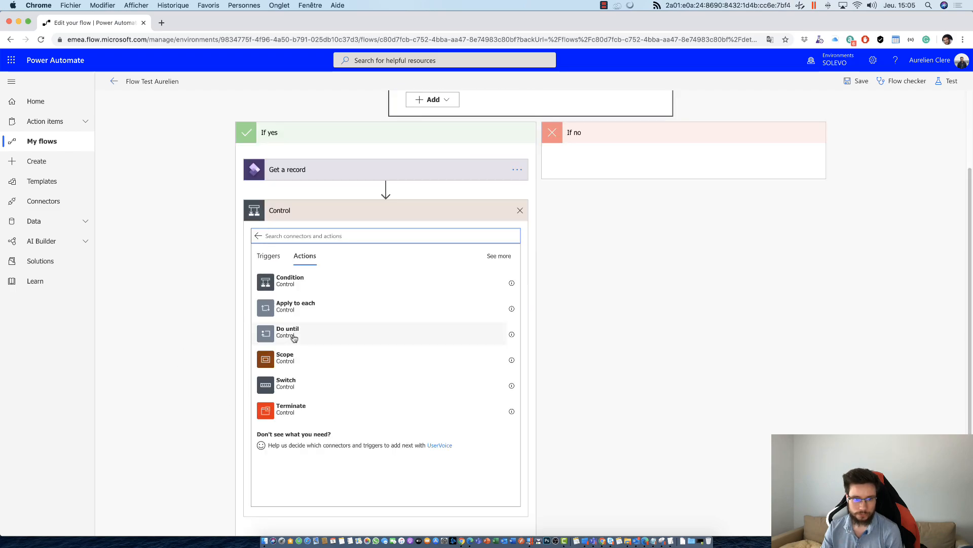
{"action": "left_click", "coordinate": [299, 281]}
{"action": "left_click", "coordinate": [329, 299]}
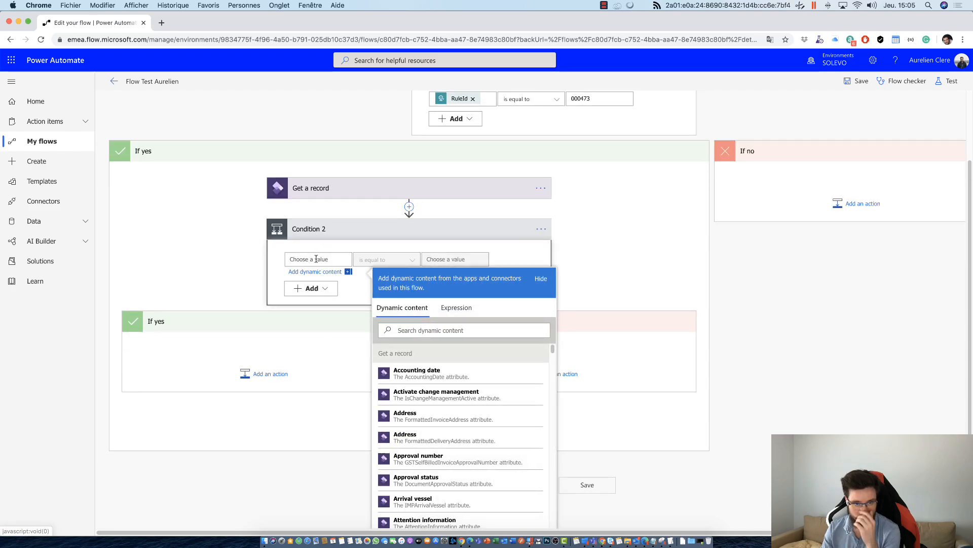
{"action": "scroll", "coordinate": [271, 230], "scroll_direction": "up", "scroll_amount": 2}
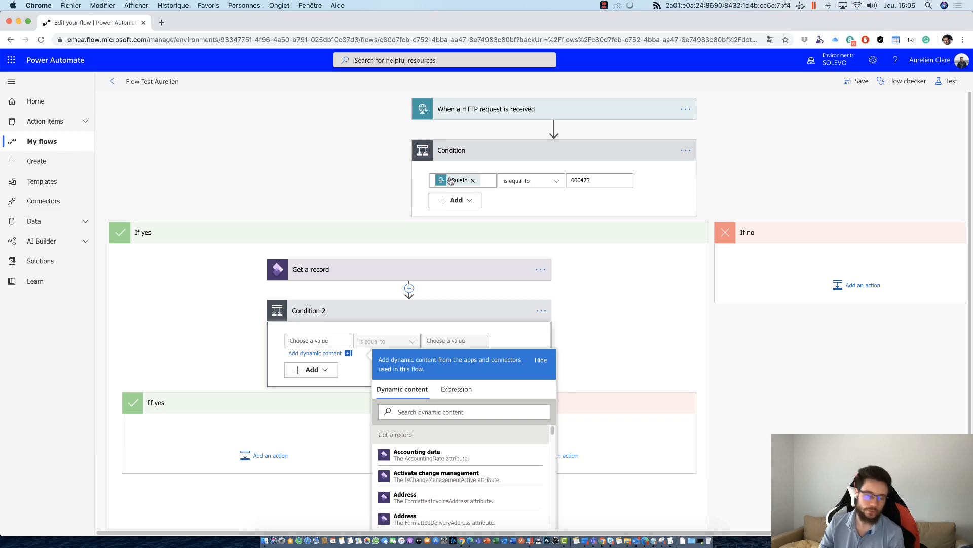
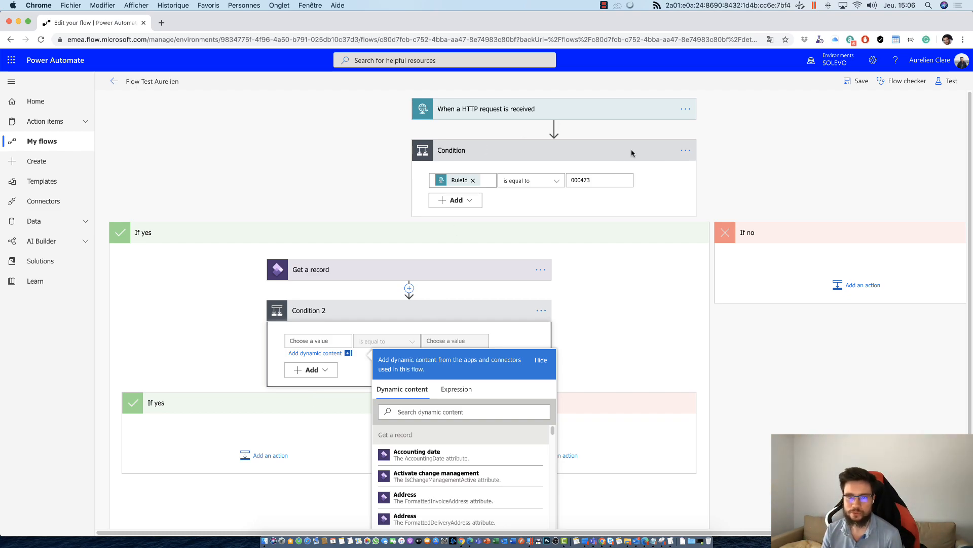
Step: Rename the outer condition, which checks RuleId, as "Condition Rule ID"
{"action": "left_click", "coordinate": [685, 151]}
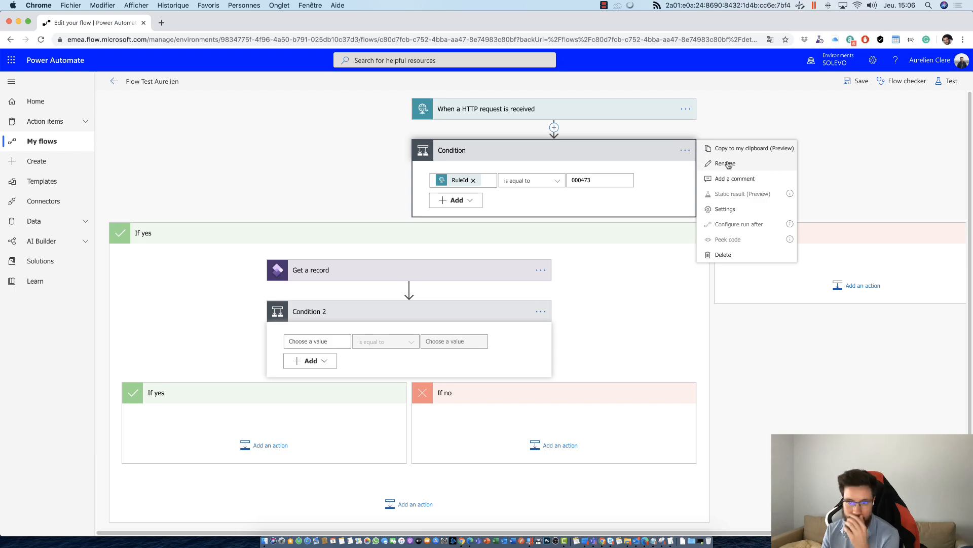
{"action": "left_click", "coordinate": [342, 161]}
{"action": "left_click", "coordinate": [684, 150]}
{"action": "left_click", "coordinate": [704, 163]}
{"action": "left_click", "coordinate": [685, 150]}
{"action": "left_click", "coordinate": [713, 161]}
{"action": "left_click", "coordinate": [552, 154]}
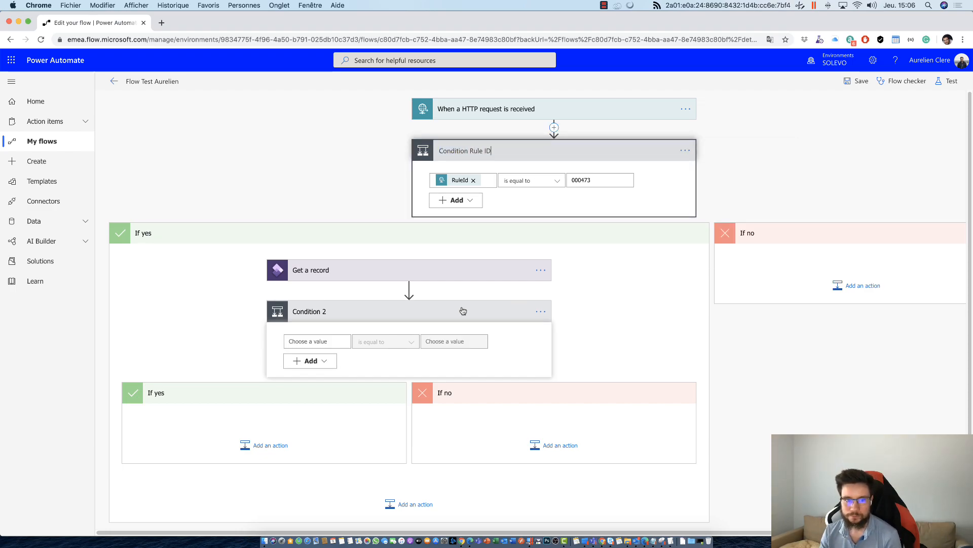
Step: Rename the nested condition after Get a record as "Condition Financial Dimension"
{"action": "left_click", "coordinate": [540, 311]}
{"action": "left_click", "coordinate": [573, 326]}
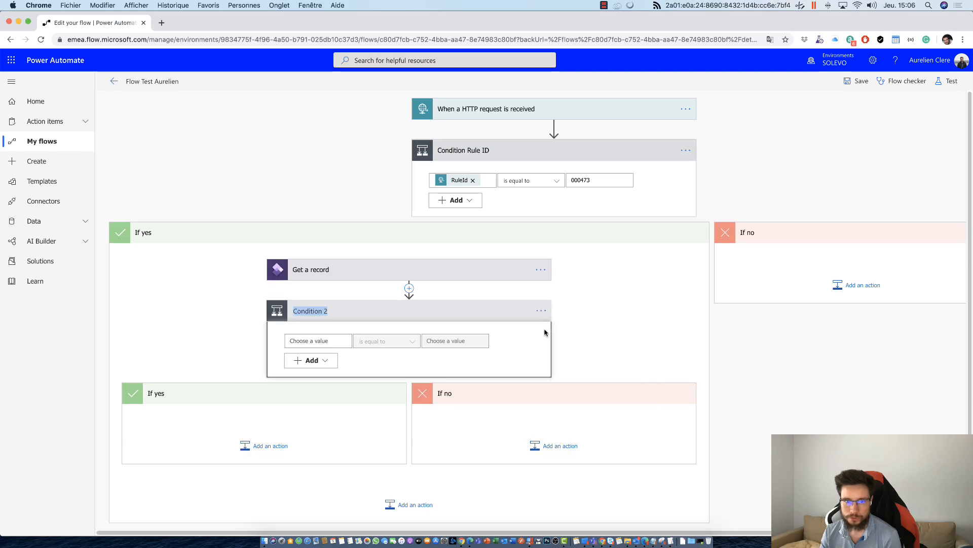
{"action": "left_click", "coordinate": [357, 310]}
{"action": "key", "text": "BackSpace"}
{"action": "type", "text": "Financial Do"}
{"action": "key", "text": "BackSpace"}
{"action": "type", "text": "imension"}
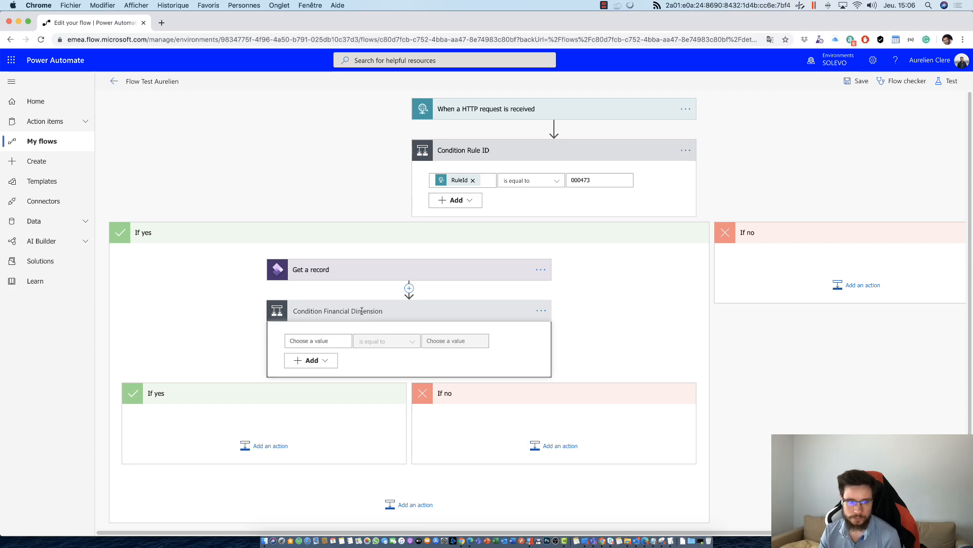
Step: Examine the dynamic content from Get a record and the HTTP request trigger available for the Condition Financial Dimension's first value
{"action": "left_click", "coordinate": [317, 341]}
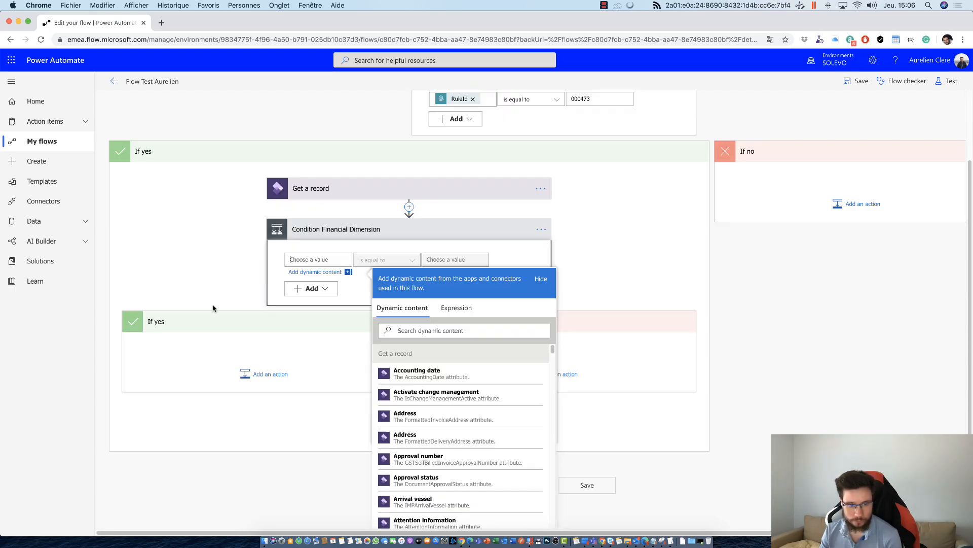
{"action": "scroll", "coordinate": [497, 496], "scroll_direction": "down", "scroll_amount": 4}
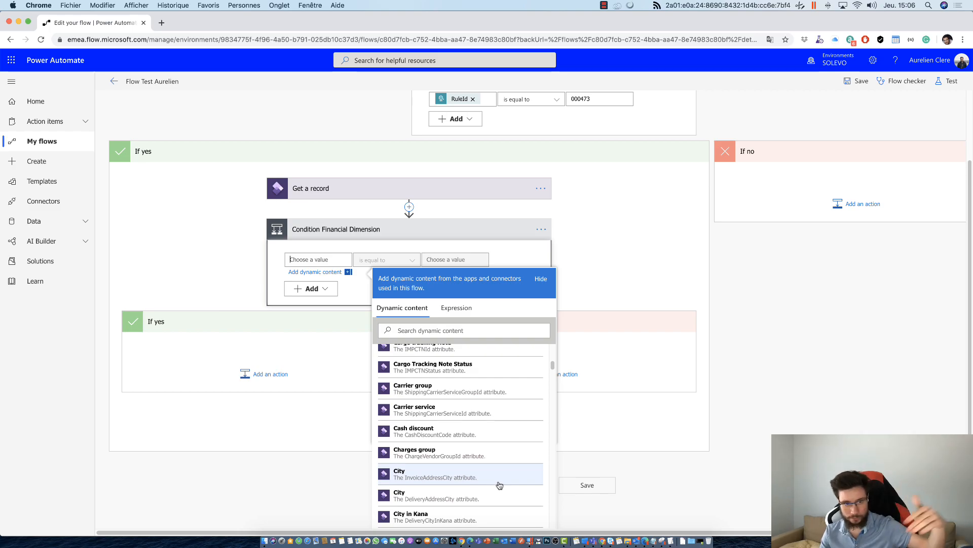
{"action": "scroll", "coordinate": [447, 398], "scroll_direction": "down", "scroll_amount": 10}
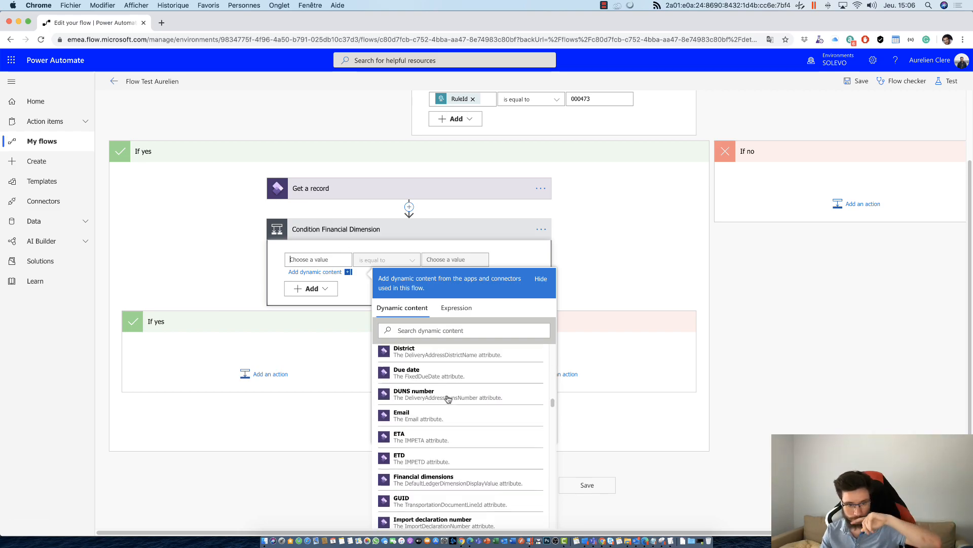
{"action": "scroll", "coordinate": [449, 400], "scroll_direction": "down", "scroll_amount": 15}
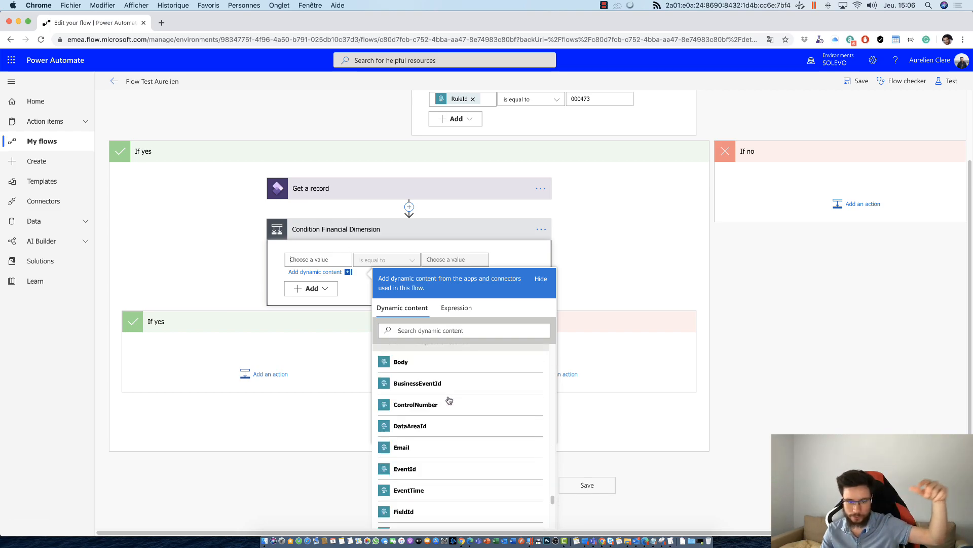
{"action": "scroll", "coordinate": [448, 401], "scroll_direction": "up", "scroll_amount": 8}
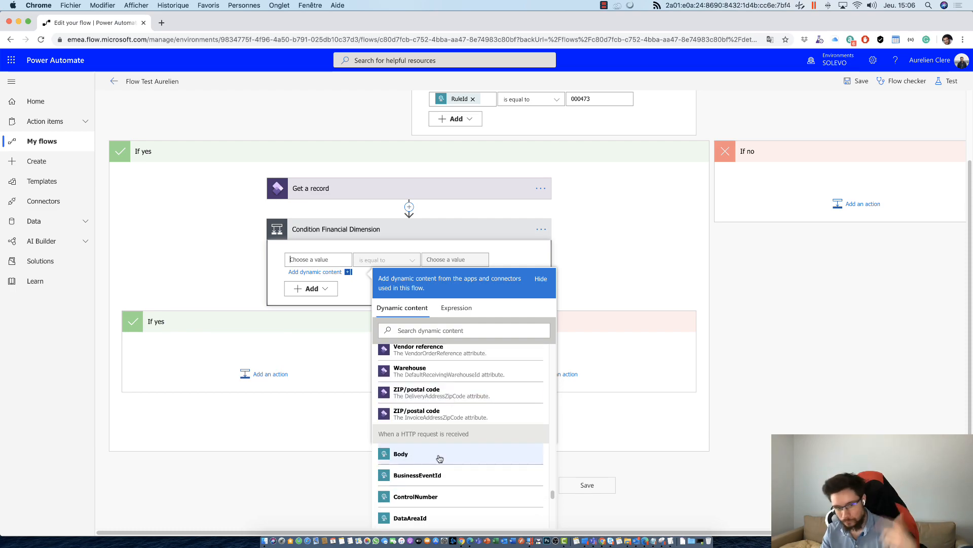
{"action": "scroll", "coordinate": [578, 300], "scroll_direction": "up", "scroll_amount": 2}
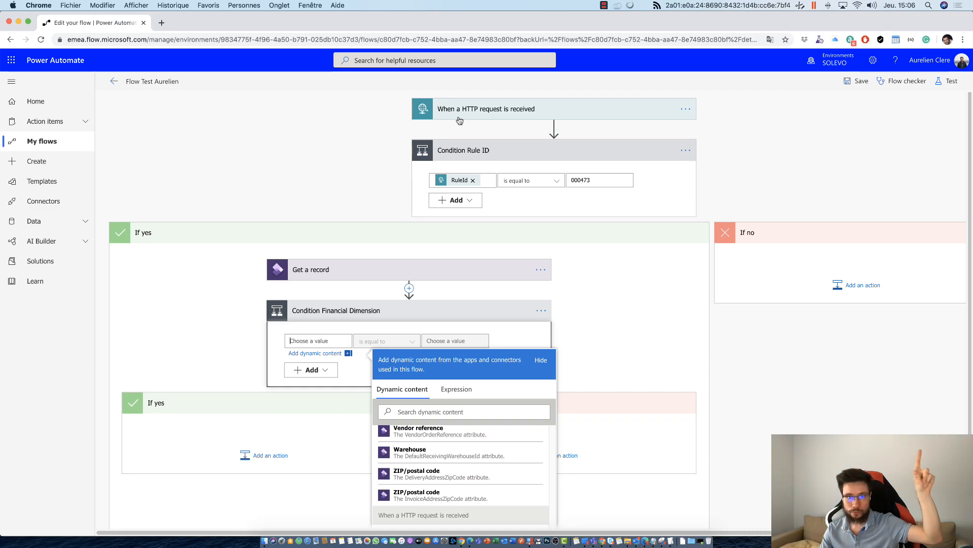
{"action": "scroll", "coordinate": [563, 395], "scroll_direction": "down", "scroll_amount": 2}
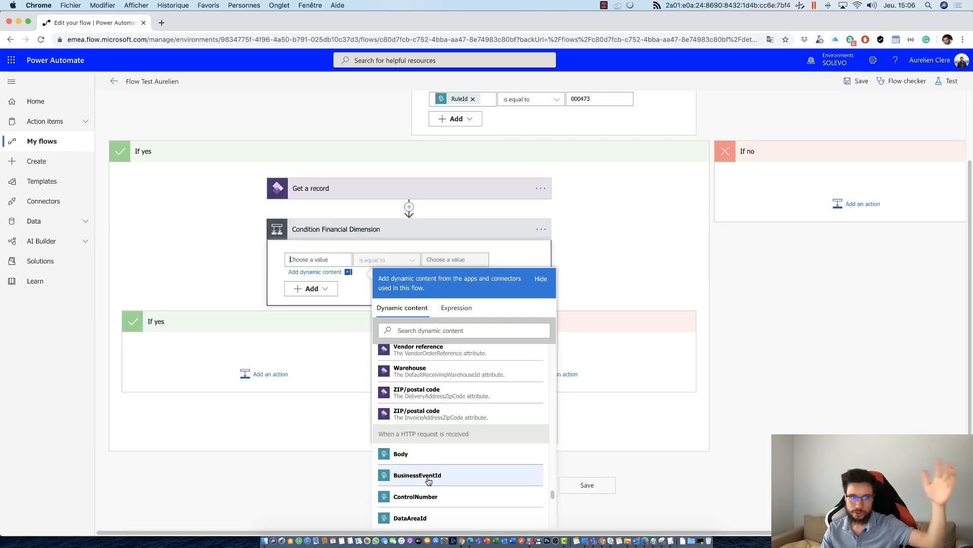
{"action": "scroll", "coordinate": [428, 480], "scroll_direction": "down", "scroll_amount": 3}
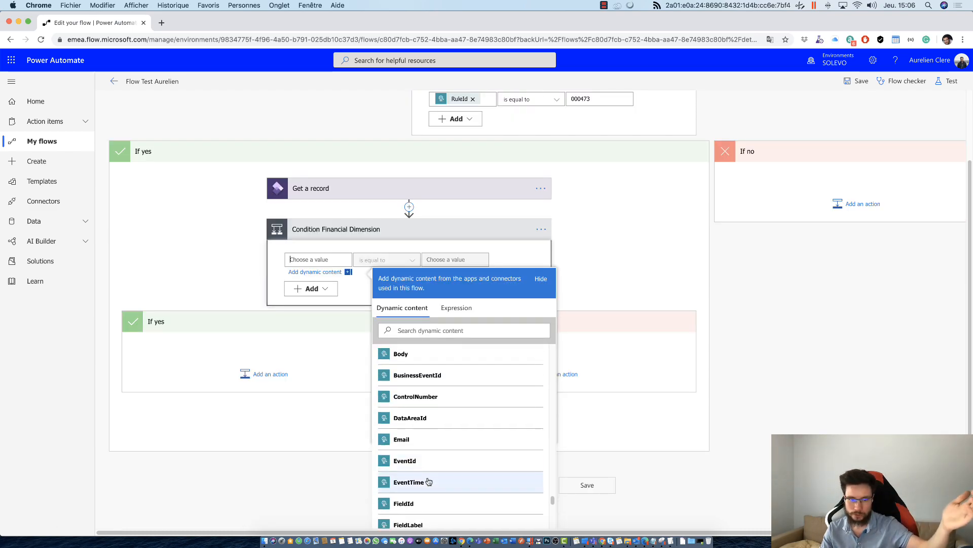
{"action": "scroll", "coordinate": [428, 481], "scroll_direction": "up", "scroll_amount": 10}
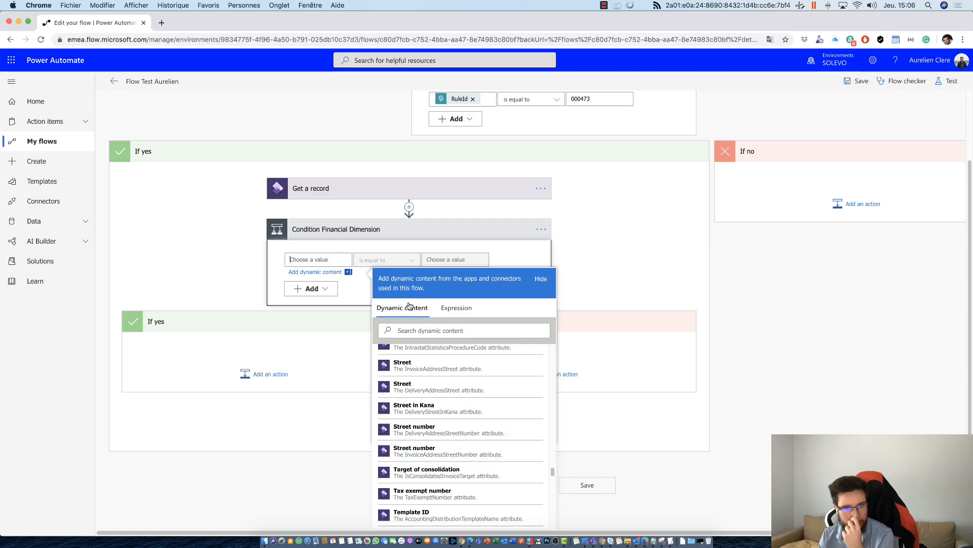
{"action": "scroll", "coordinate": [408, 307], "scroll_direction": "up", "scroll_amount": 2}
{"action": "left_click", "coordinate": [554, 127]}
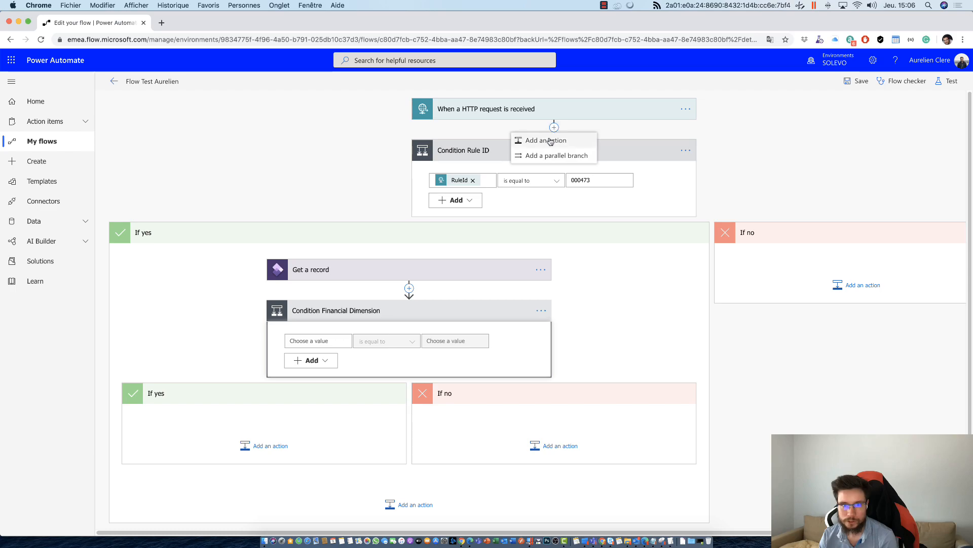
{"action": "left_click", "coordinate": [551, 140]}
{"action": "type", "text": "variable"}
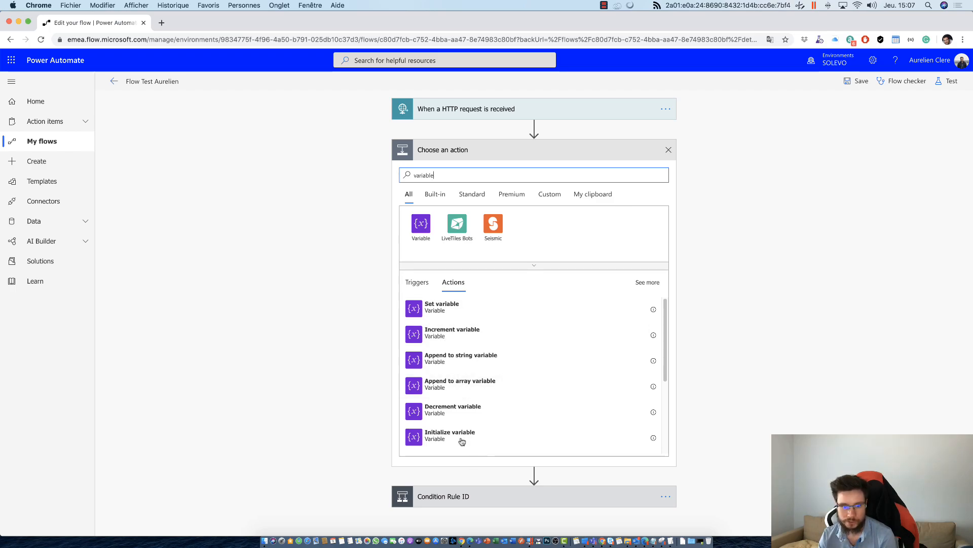
{"action": "left_click", "coordinate": [668, 149]}
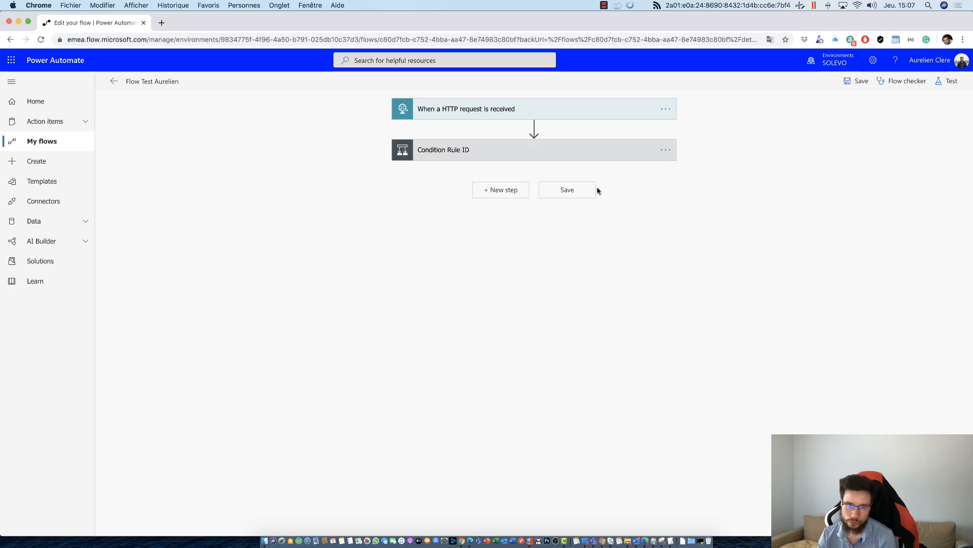
Step: Set the first value of Condition Financial Dimension to the Financial dimensions field from Get a record
{"action": "left_click", "coordinate": [473, 156]}
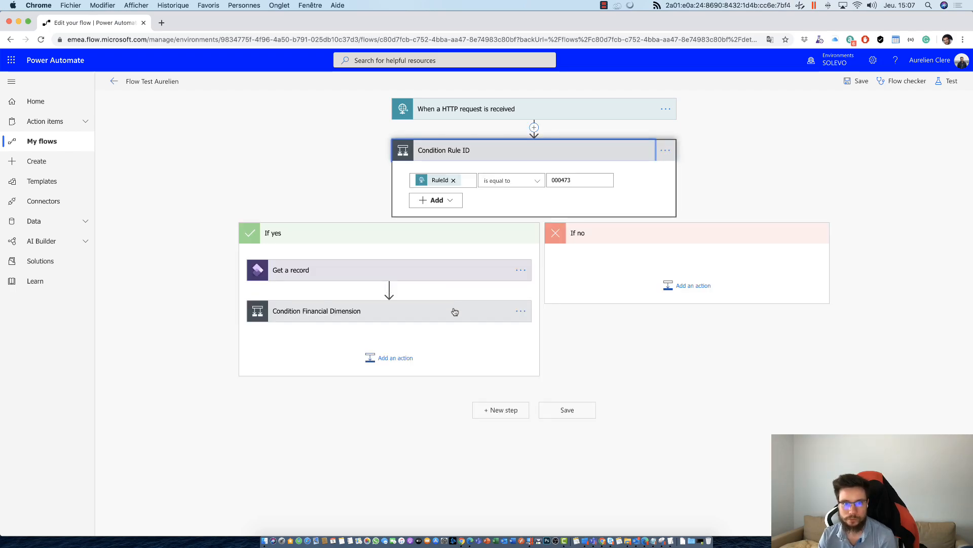
{"action": "left_click", "coordinate": [386, 314]}
{"action": "left_click", "coordinate": [340, 341]}
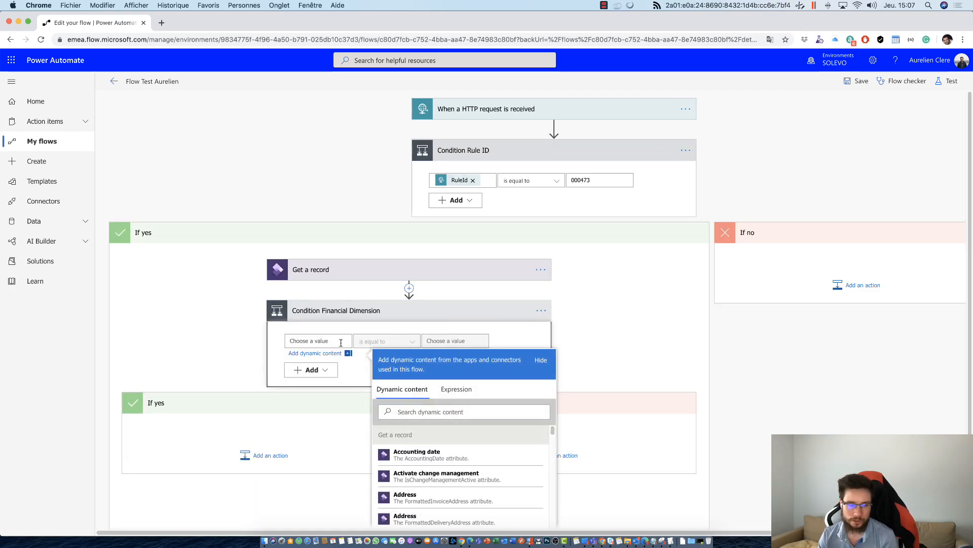
{"action": "scroll", "coordinate": [436, 365], "scroll_direction": "down", "scroll_amount": 5}
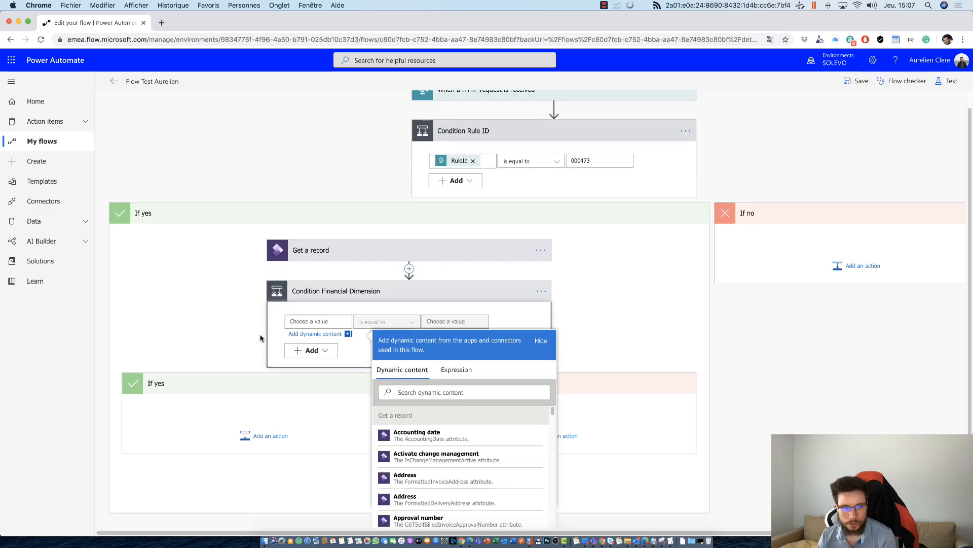
{"action": "left_click", "coordinate": [450, 331]}
{"action": "type", "text": "dimen"}
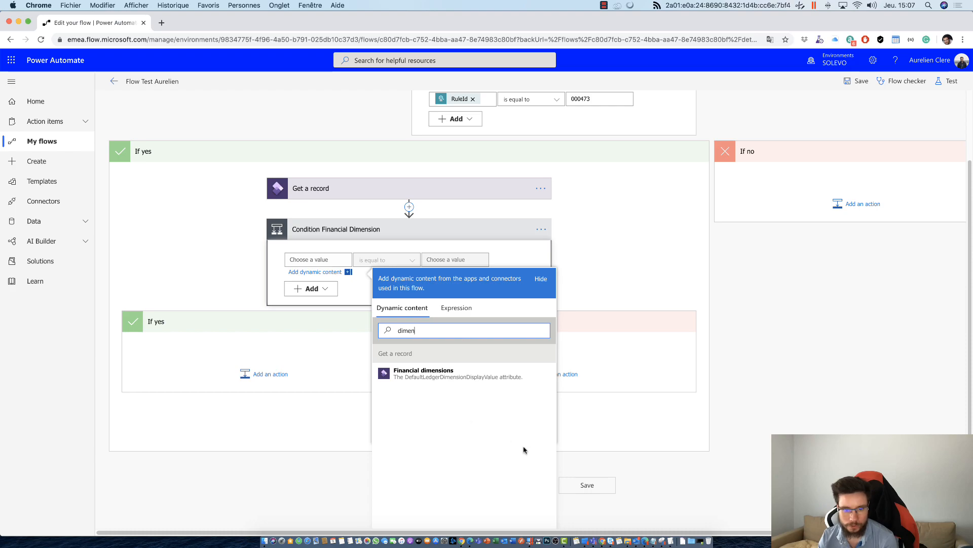
{"action": "left_click", "coordinate": [419, 374]}
Step: Complete Condition Financial Dimension with the operator "contains" and the comparison value COMM
{"action": "left_click", "coordinate": [397, 257]}
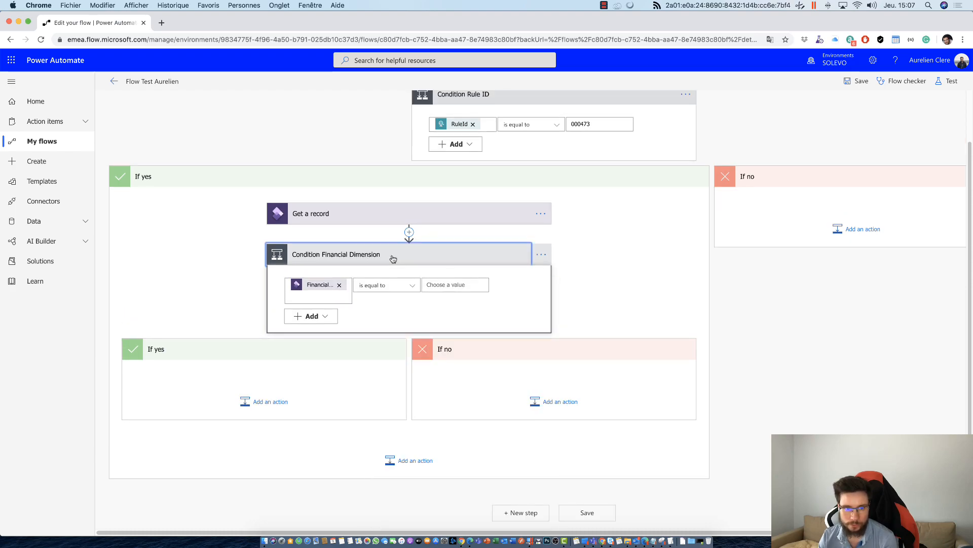
{"action": "left_click", "coordinate": [388, 287]}
{"action": "left_click", "coordinate": [356, 277]}
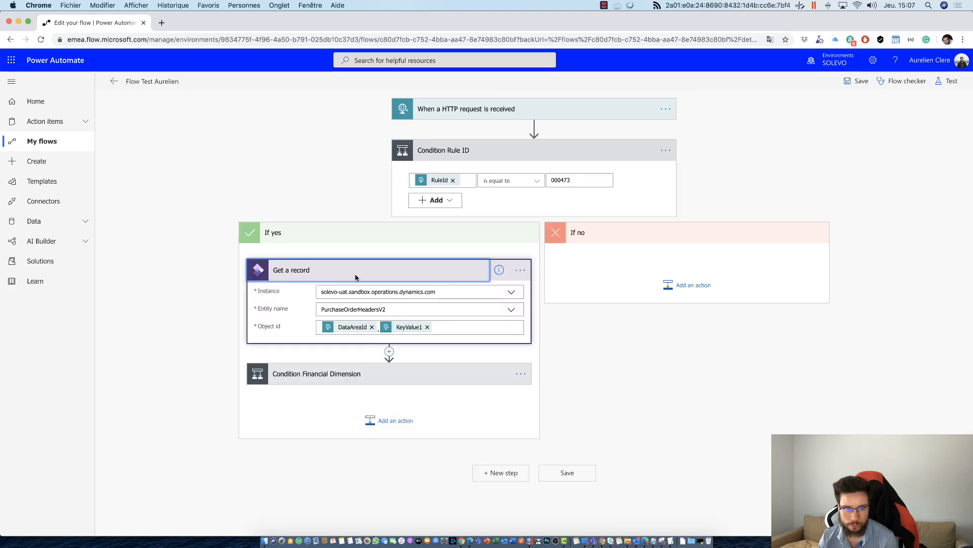
{"action": "left_click", "coordinate": [332, 365]}
{"action": "left_click", "coordinate": [366, 406]}
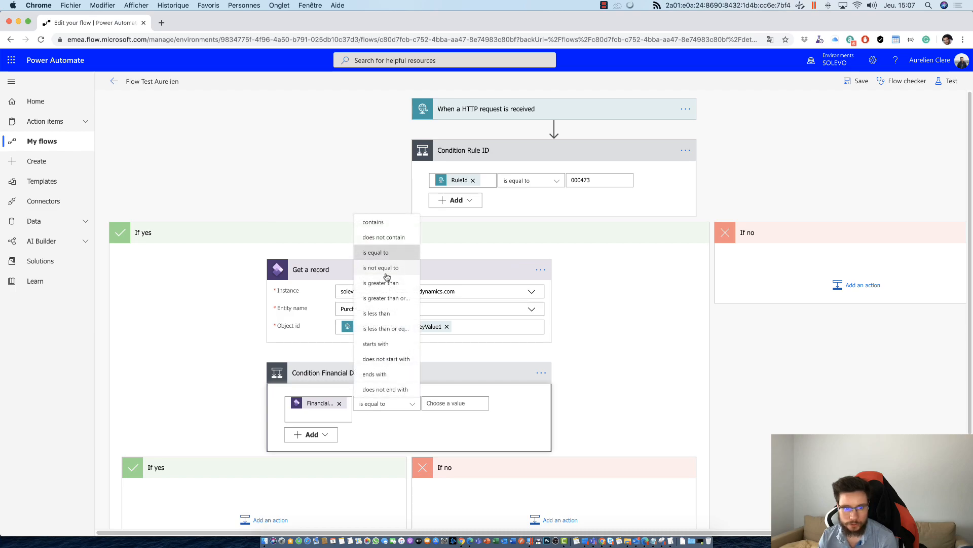
{"action": "left_click", "coordinate": [388, 223]}
{"action": "left_click", "coordinate": [456, 403]}
{"action": "type", "text": "COMM"}
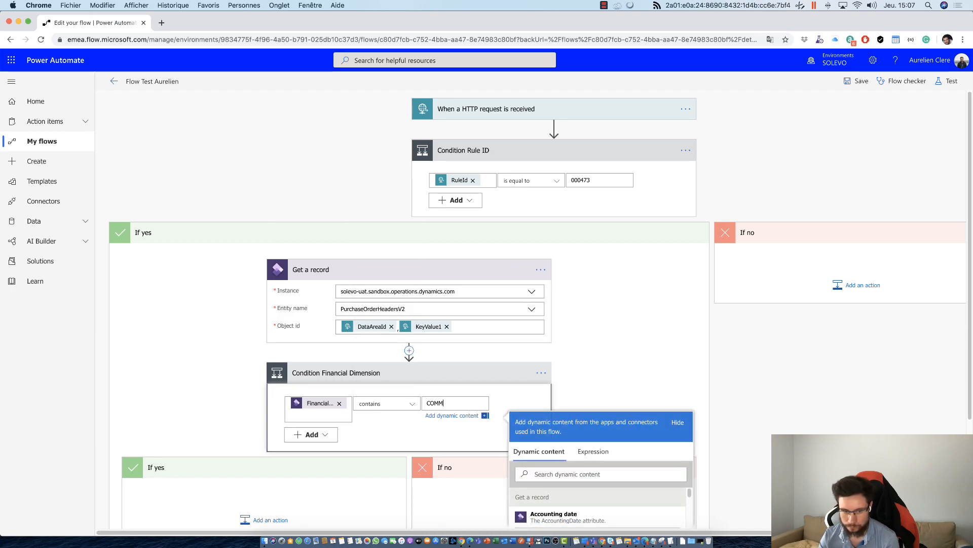
{"action": "left_click", "coordinate": [593, 376]}
Step: Add the Notifications action "Send me a mobile notification" to the If yes branch of Condition Financial Dimension
{"action": "scroll", "coordinate": [370, 393], "scroll_direction": "down", "scroll_amount": 3}
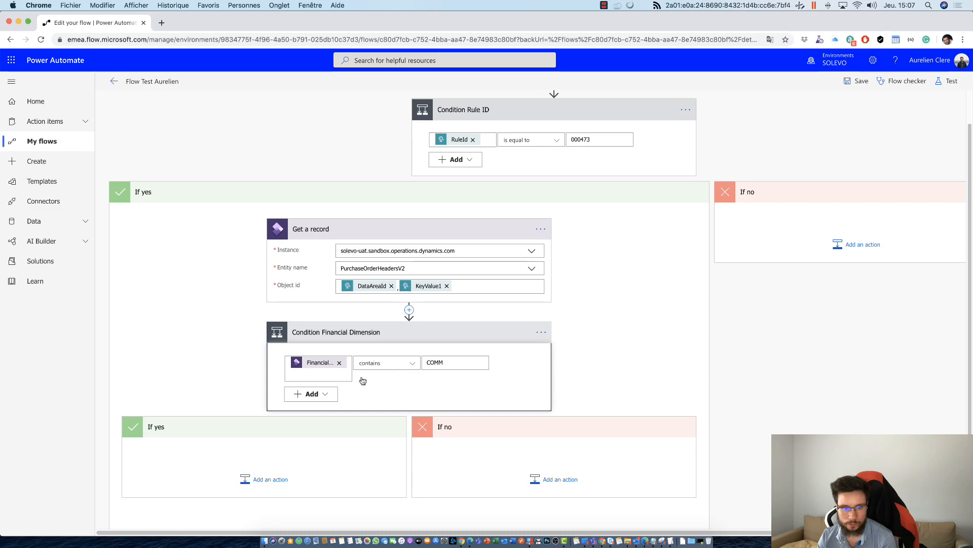
{"action": "left_click", "coordinate": [242, 405]}
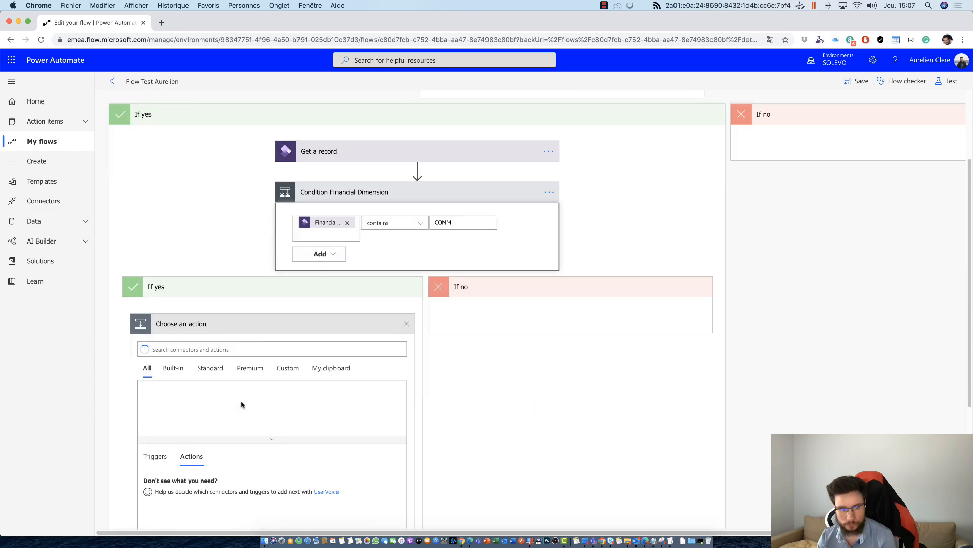
{"action": "scroll", "coordinate": [244, 402], "scroll_direction": "down", "scroll_amount": 1}
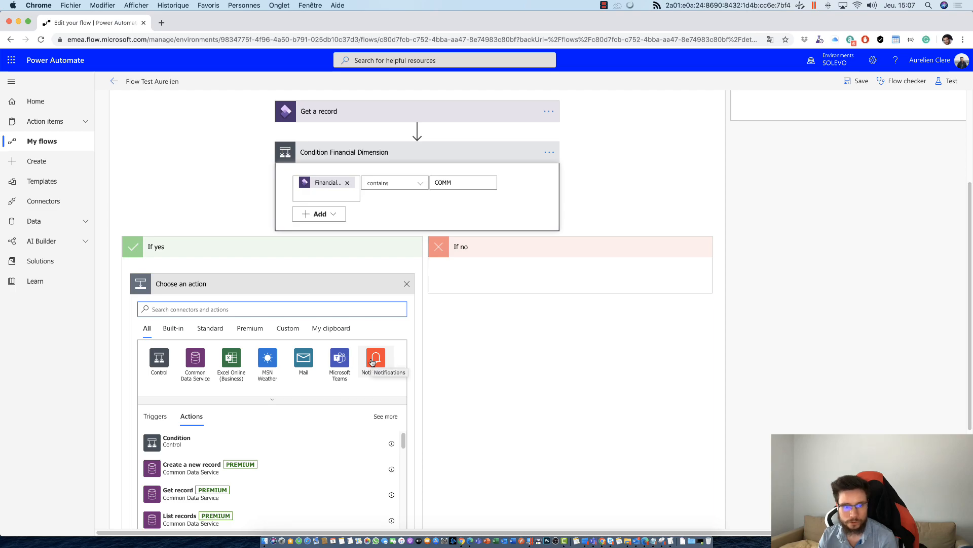
{"action": "left_click", "coordinate": [375, 356]}
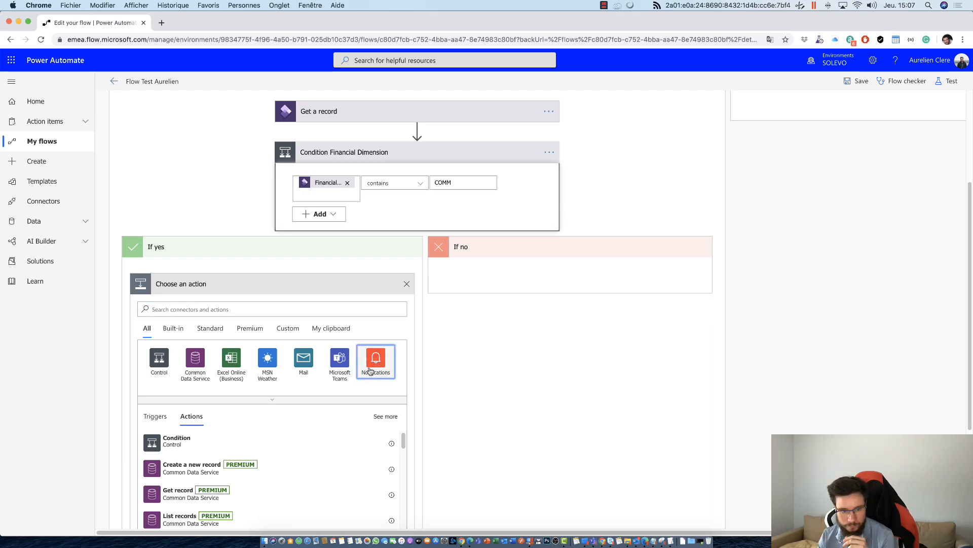
{"action": "left_click", "coordinate": [374, 368]}
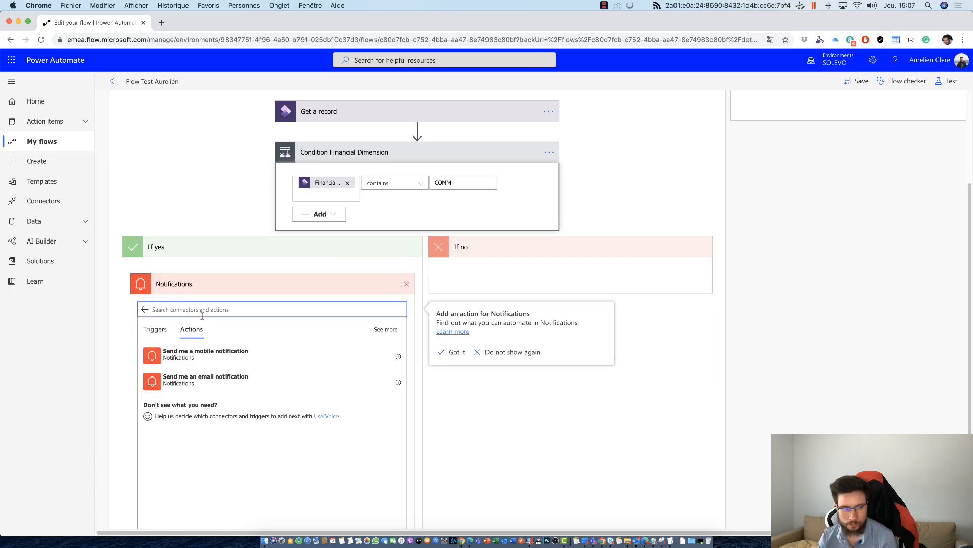
{"action": "left_click", "coordinate": [226, 364]}
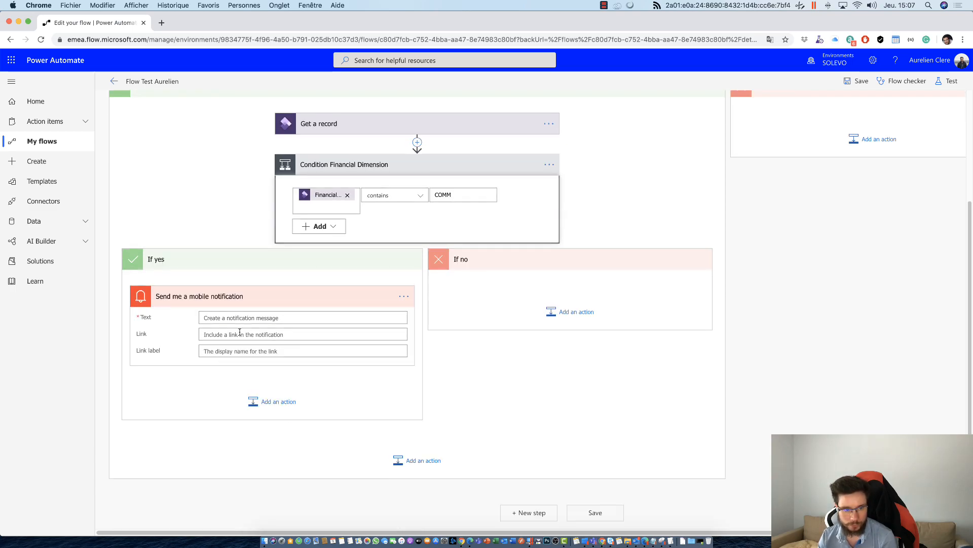
Step: Enter "PO created :" as the mobile notification's text, followed by the Purchase order field from Get a record
{"action": "type", "text": "PO"}
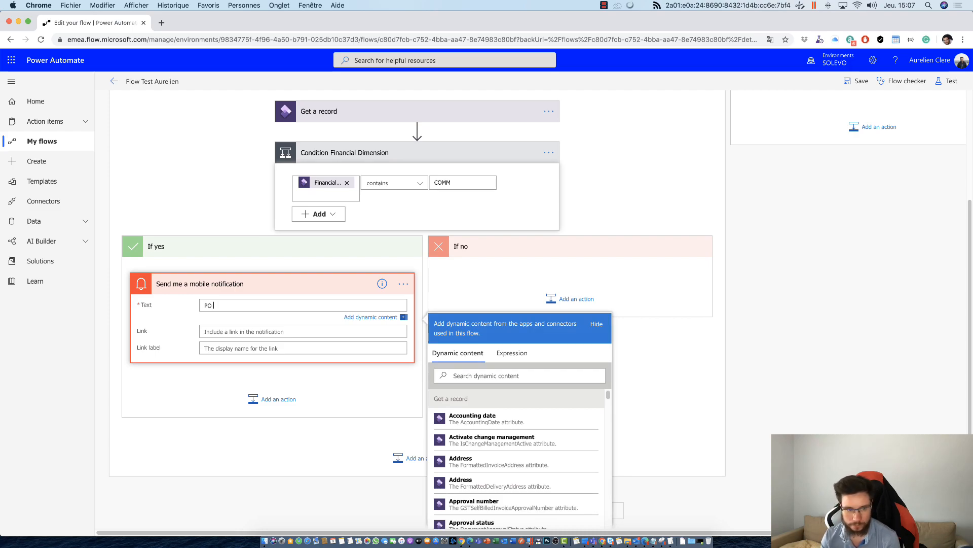
{"action": "type", "text": " created :"}
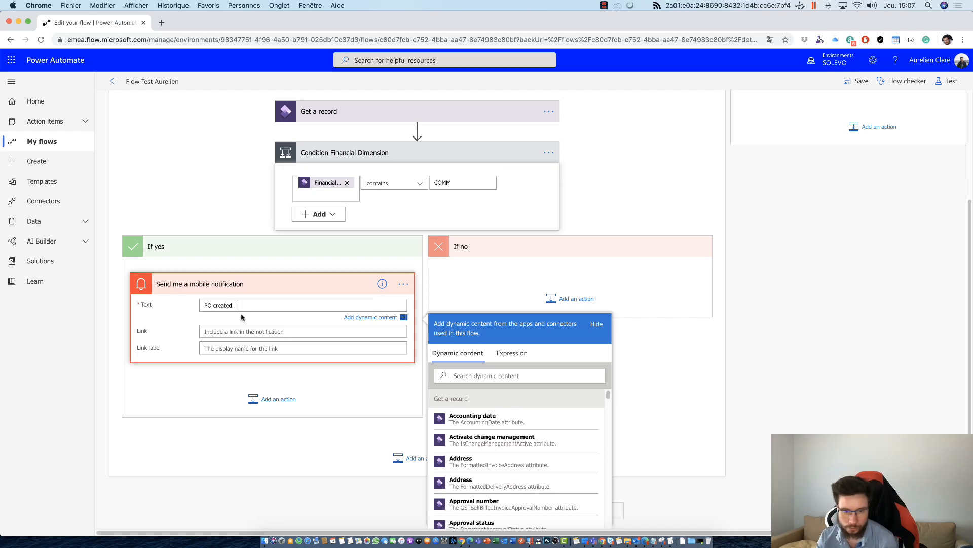
{"action": "scroll", "coordinate": [241, 316], "scroll_direction": "down", "scroll_amount": 2}
{"action": "left_click", "coordinate": [473, 332]}
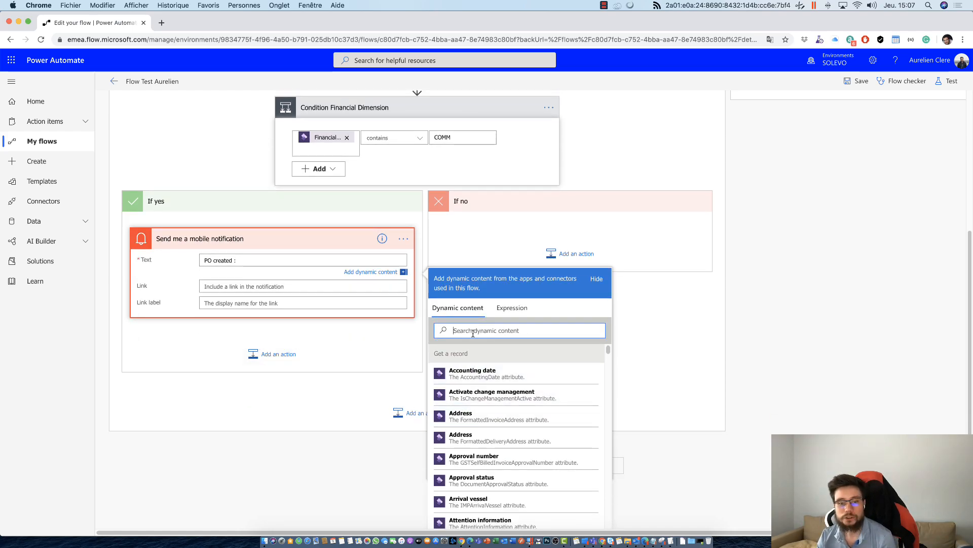
{"action": "scroll", "coordinate": [542, 443], "scroll_direction": "down", "scroll_amount": 2}
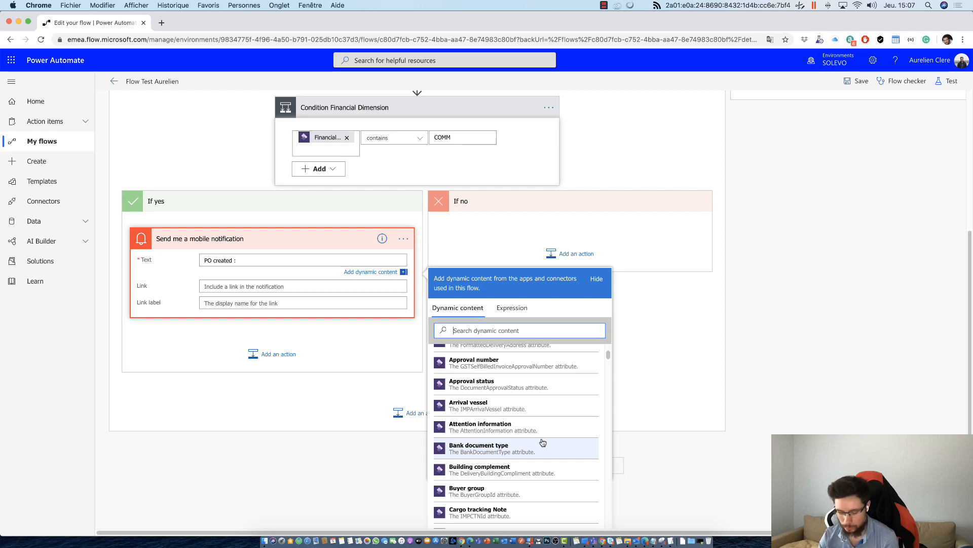
{"action": "type", "text": "Purchase Nu"}
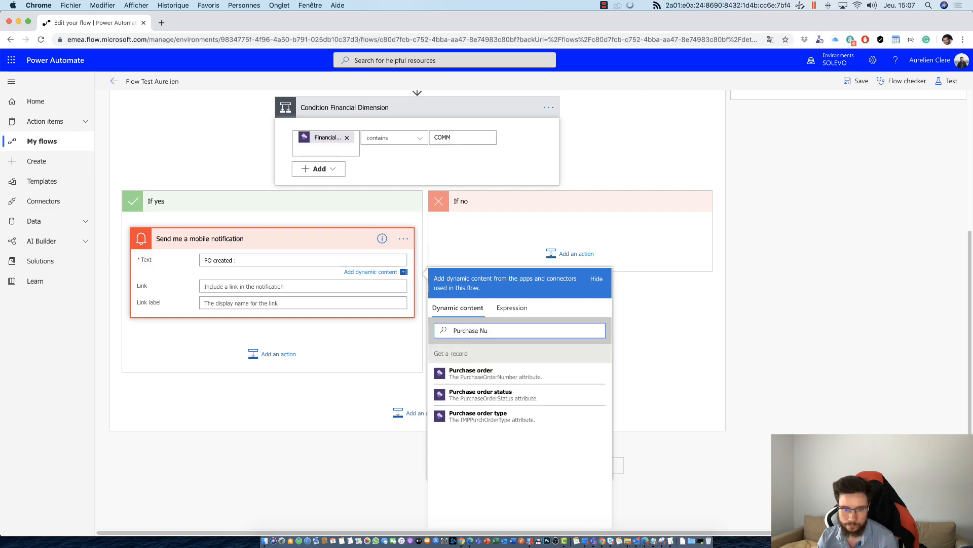
{"action": "left_click", "coordinate": [475, 374]}
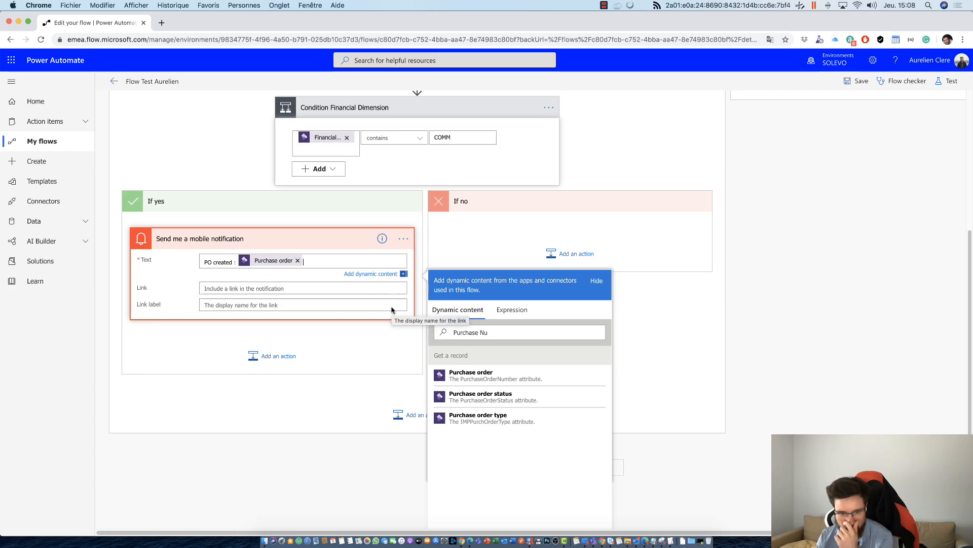
Step: Append a "/" separator and the Vendor name field from Get a record to the notification text
{"action": "left_click_drag", "start_coordinate": [506, 333], "coordinate": [458, 324]}
{"action": "type", "text": "Vendir"}
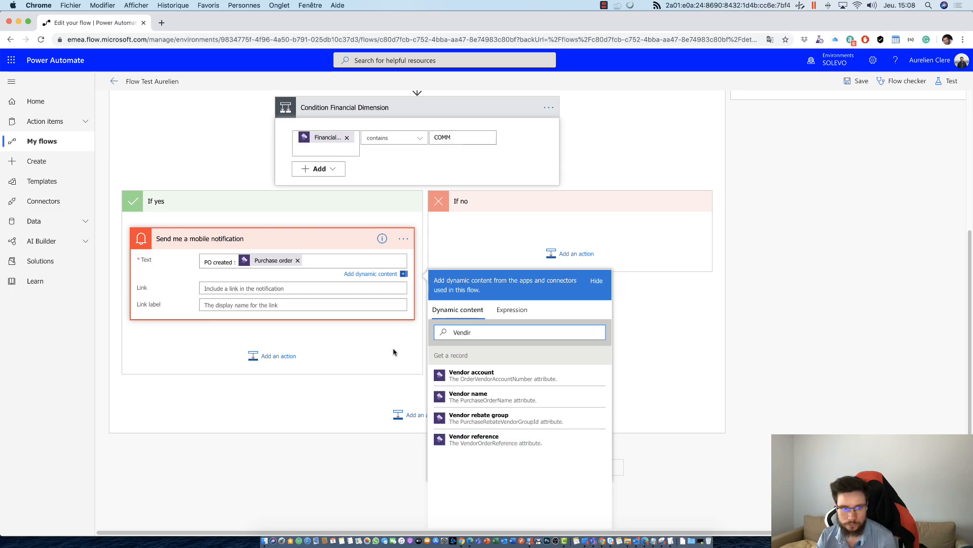
{"action": "left_click", "coordinate": [326, 266]}
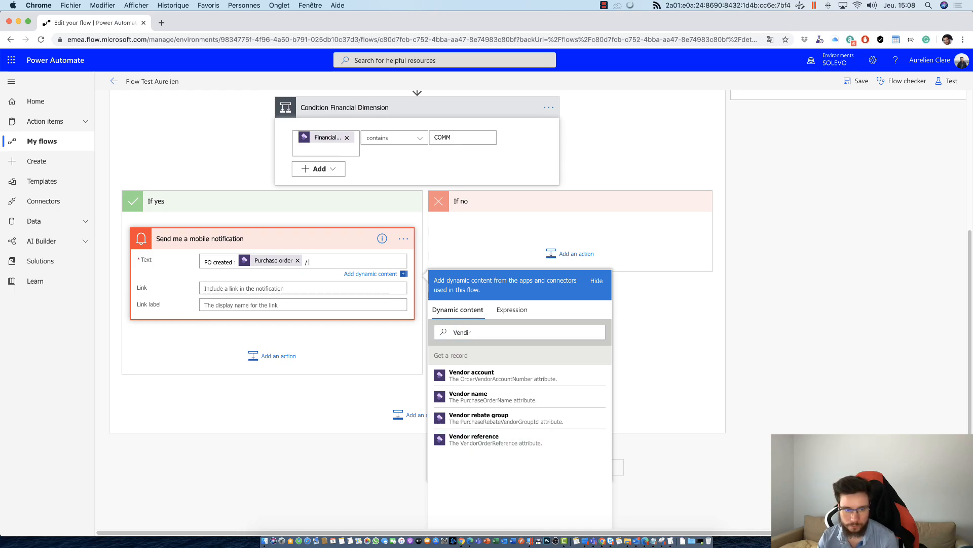
{"action": "left_click", "coordinate": [449, 397]}
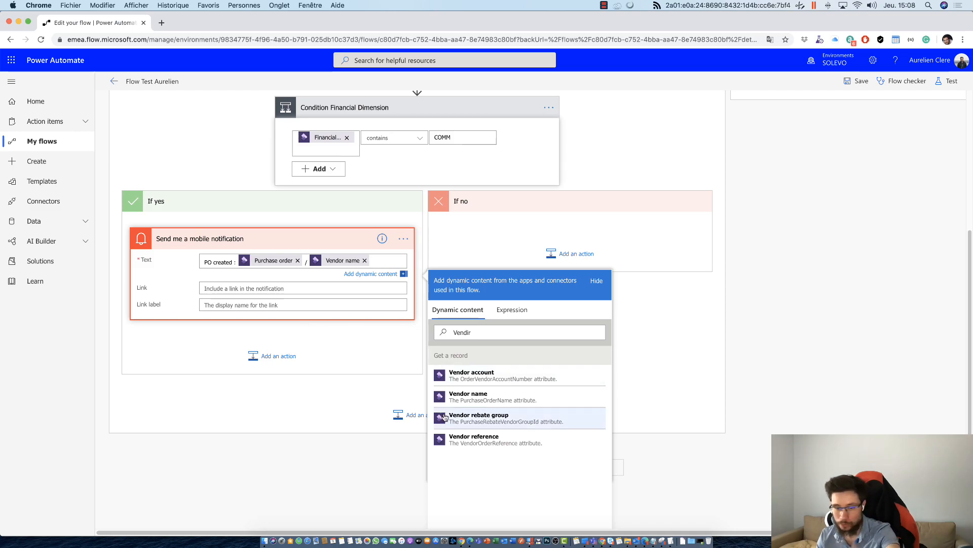
Step: Set the mobile notification's link to the Link field from the "When a HTTP request is received" trigger
{"action": "left_click", "coordinate": [247, 289]}
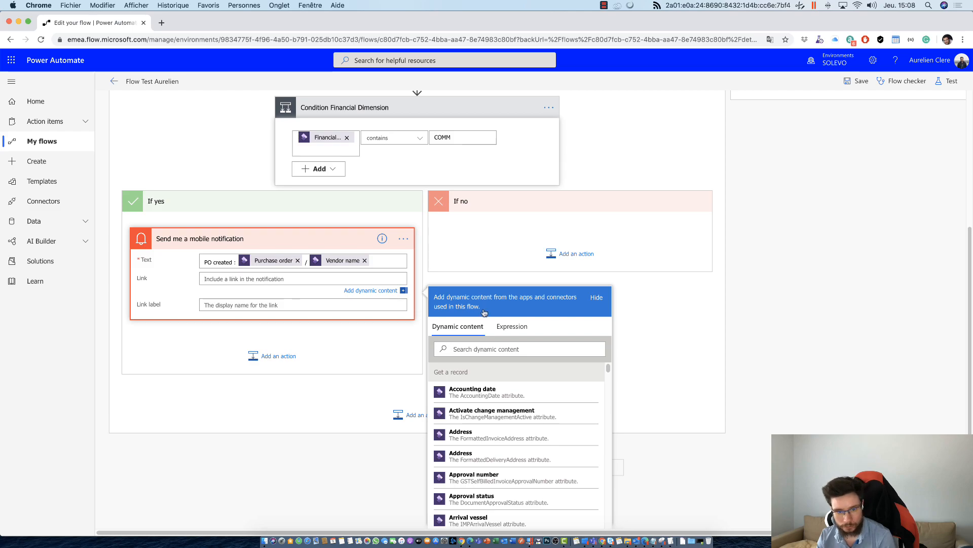
{"action": "scroll", "coordinate": [314, 413], "scroll_direction": "down", "scroll_amount": 1}
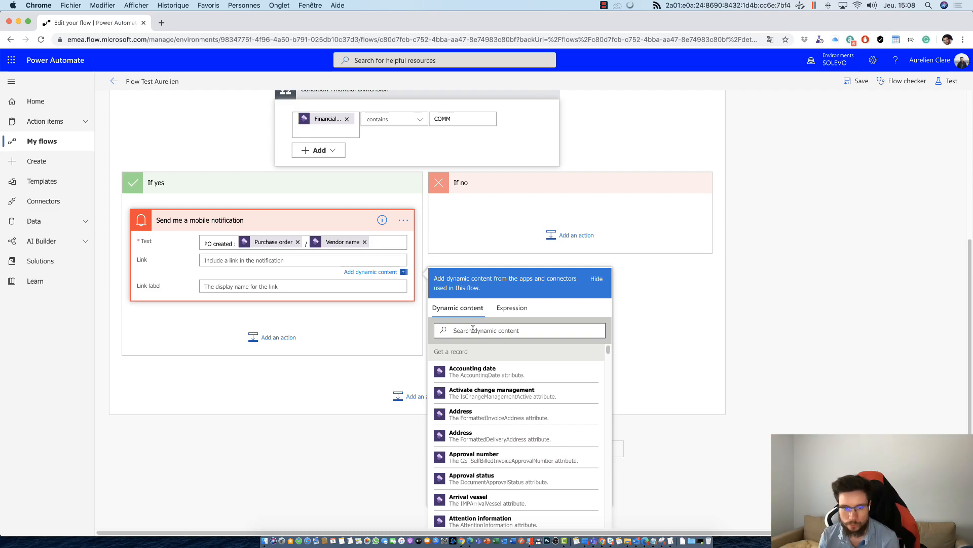
{"action": "scroll", "coordinate": [558, 402], "scroll_direction": "down", "scroll_amount": 2}
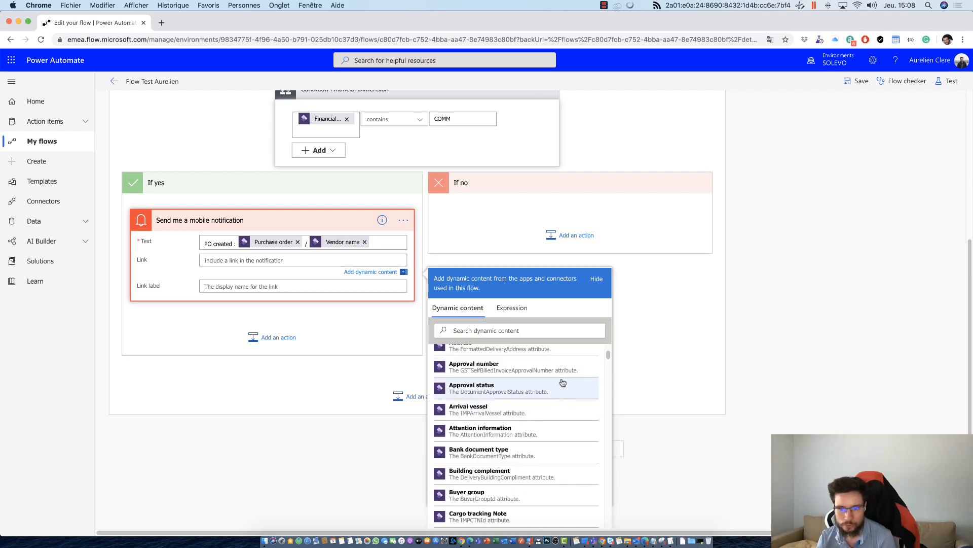
{"action": "scroll", "coordinate": [916, 307], "scroll_direction": "up", "scroll_amount": 5}
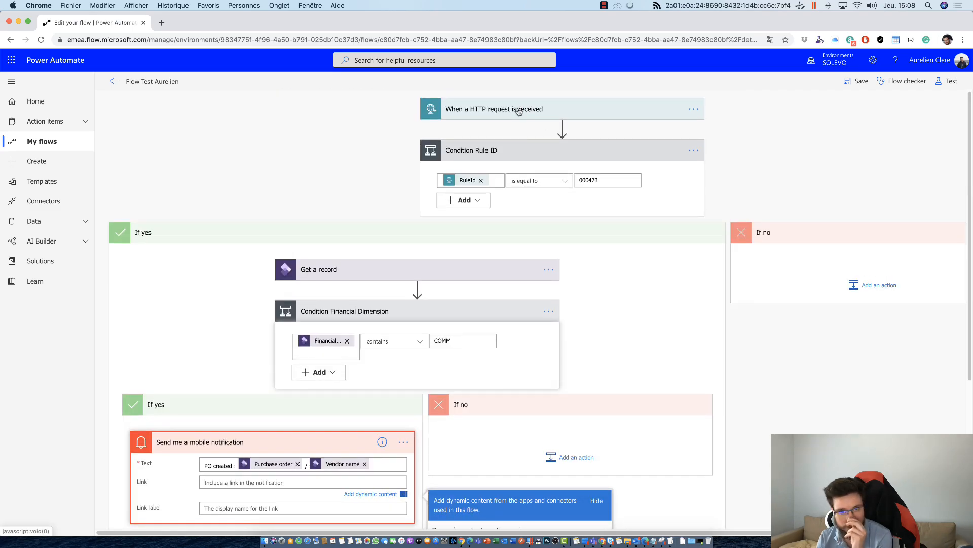
{"action": "scroll", "coordinate": [603, 263], "scroll_direction": "down", "scroll_amount": 5}
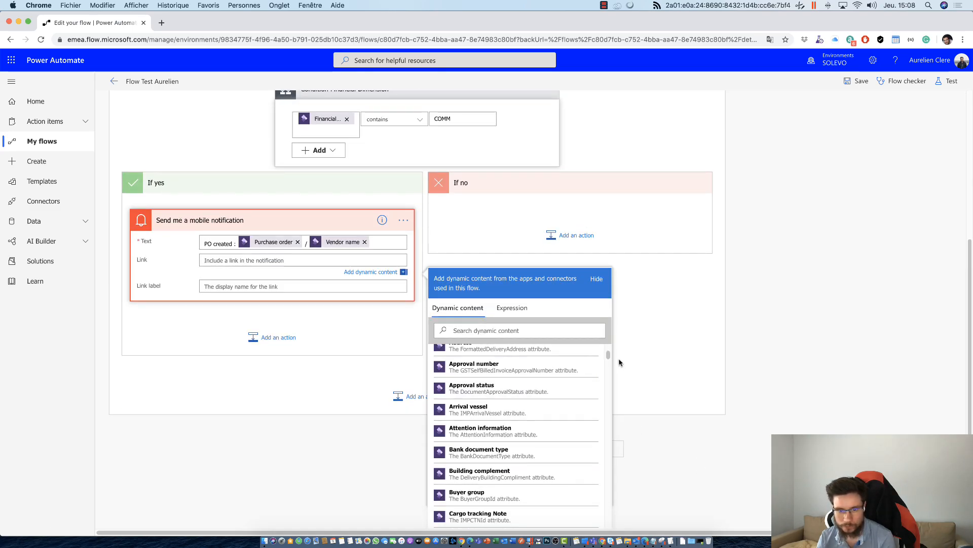
{"action": "left_click_drag", "start_coordinate": [608, 358], "coordinate": [608, 525]}
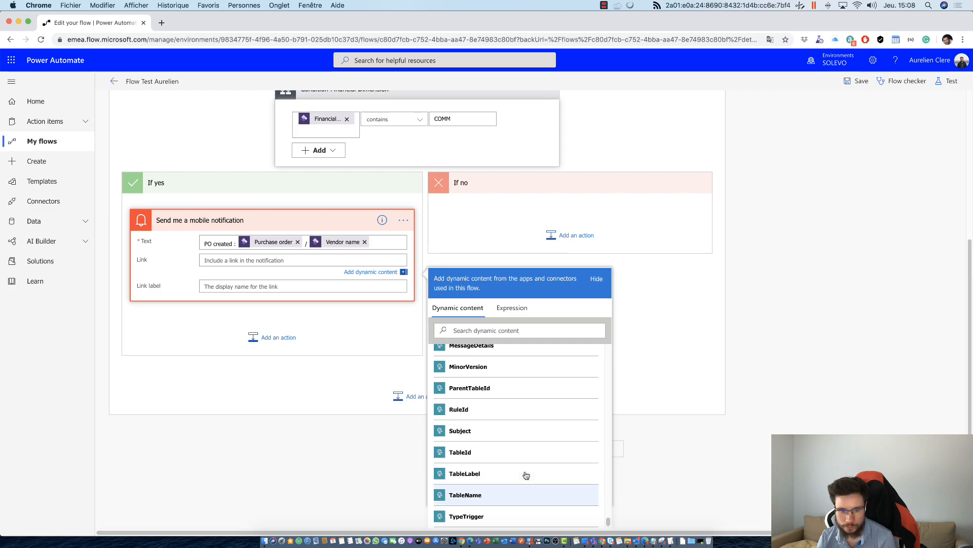
{"action": "left_click", "coordinate": [471, 329]}
{"action": "type", "text": "link"}
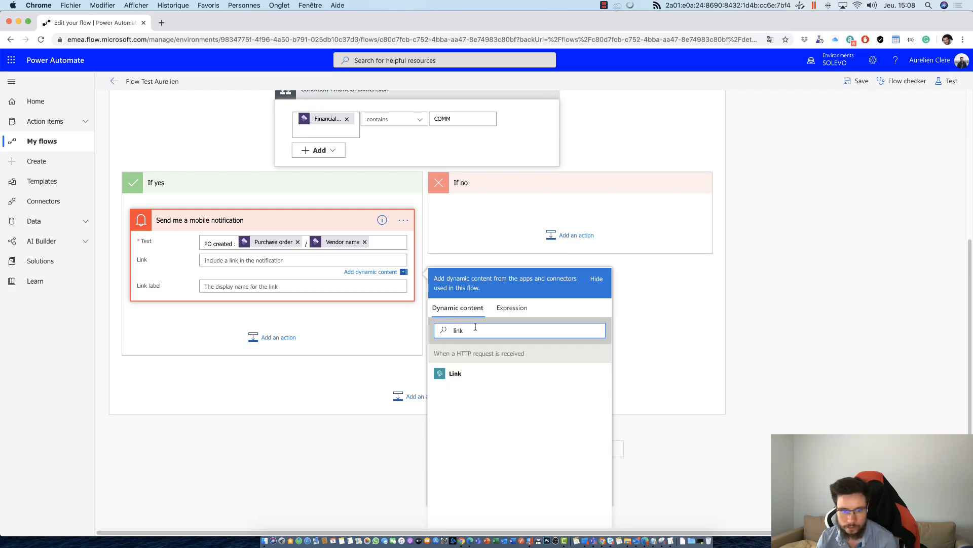
{"action": "left_click", "coordinate": [472, 373]}
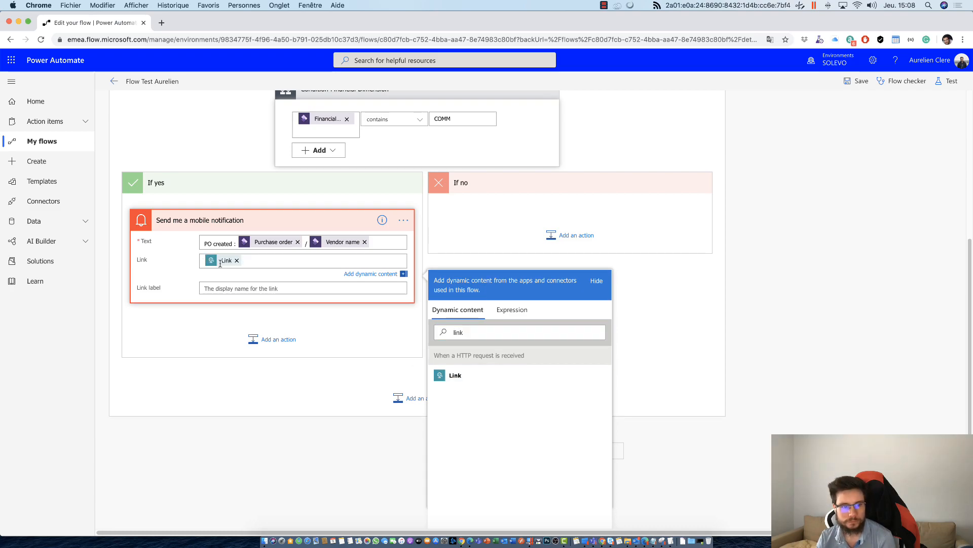
{"action": "left_click", "coordinate": [234, 350]}
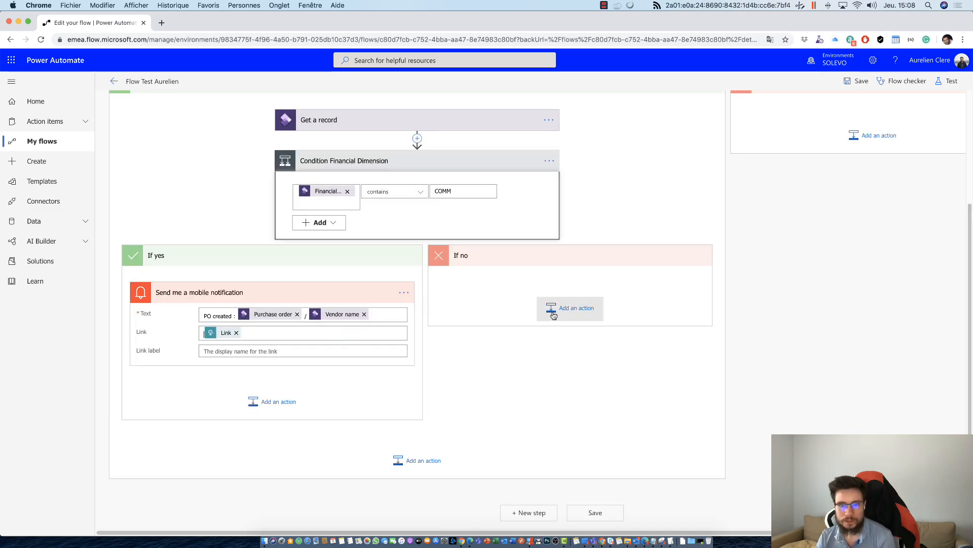
Step: Try adding the Microsoft Teams action "Post a message (V3)" after the mobile notification in the If yes branch
{"action": "left_click", "coordinate": [272, 401]}
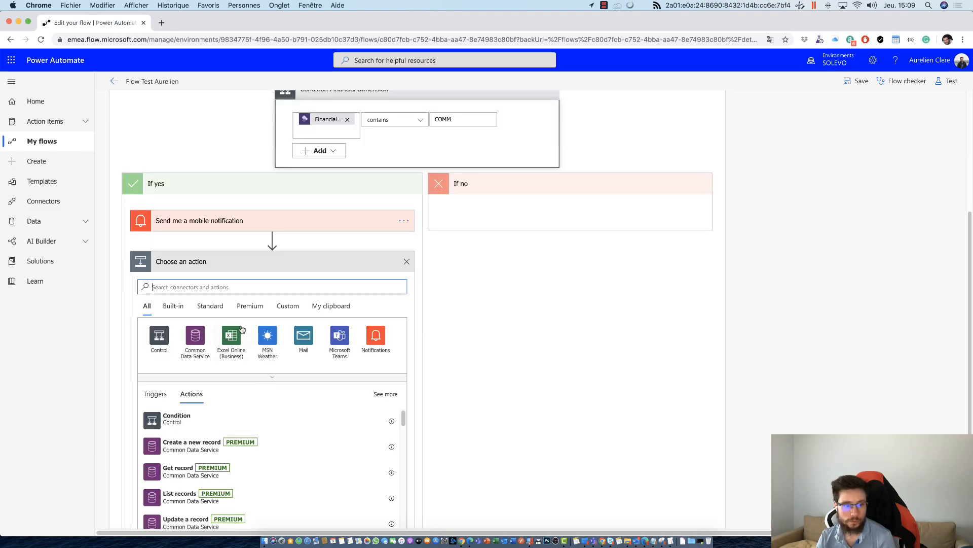
{"action": "scroll", "coordinate": [212, 346], "scroll_direction": "down", "scroll_amount": 3}
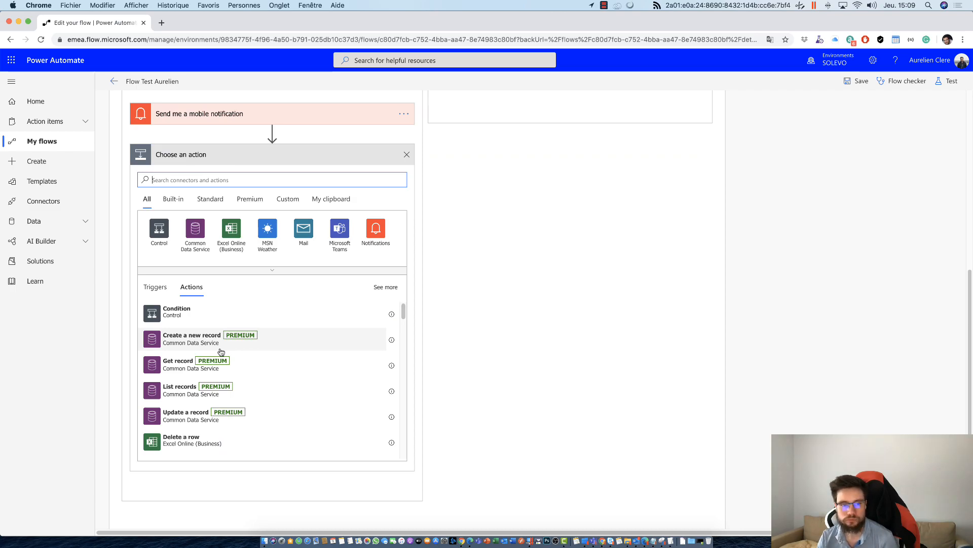
{"action": "scroll", "coordinate": [223, 352], "scroll_direction": "down", "scroll_amount": 8}
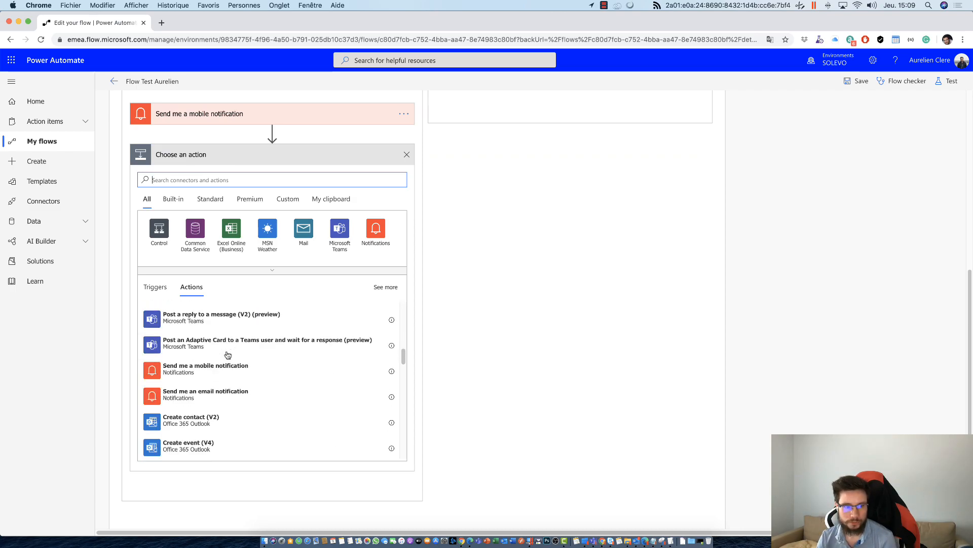
{"action": "scroll", "coordinate": [228, 354], "scroll_direction": "up", "scroll_amount": 3}
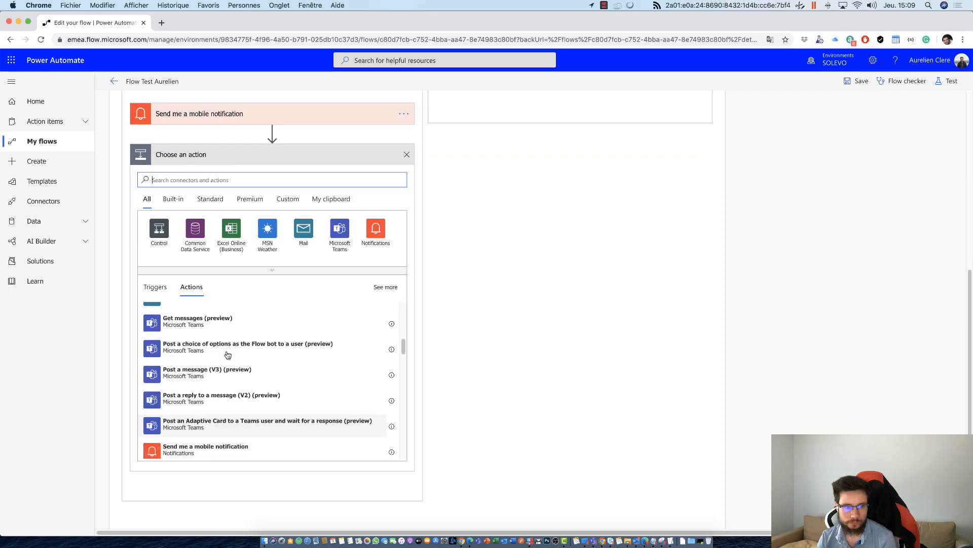
{"action": "left_click", "coordinate": [244, 379]}
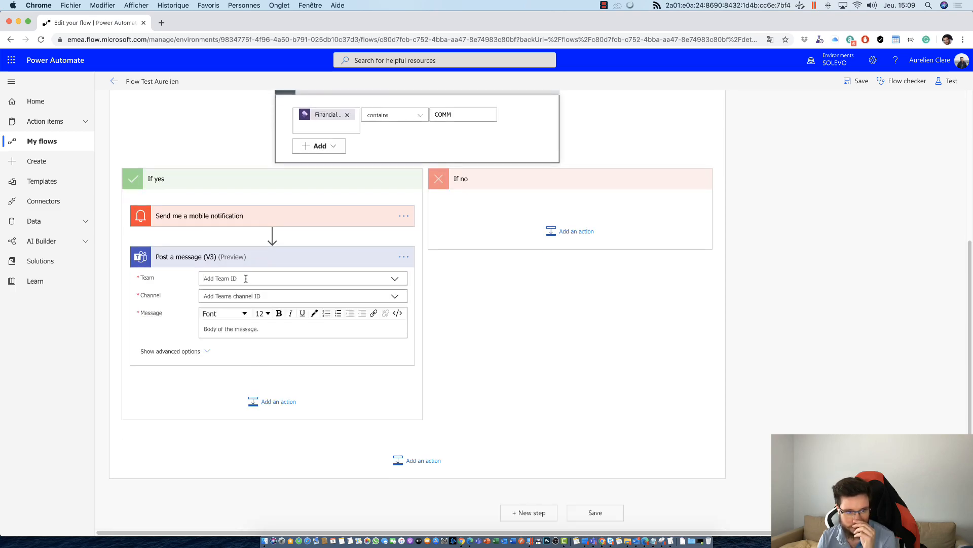
{"action": "left_click", "coordinate": [246, 278]}
Step: Delete the "Post a message (V3)" action from the If yes branch
{"action": "left_click", "coordinate": [404, 256]}
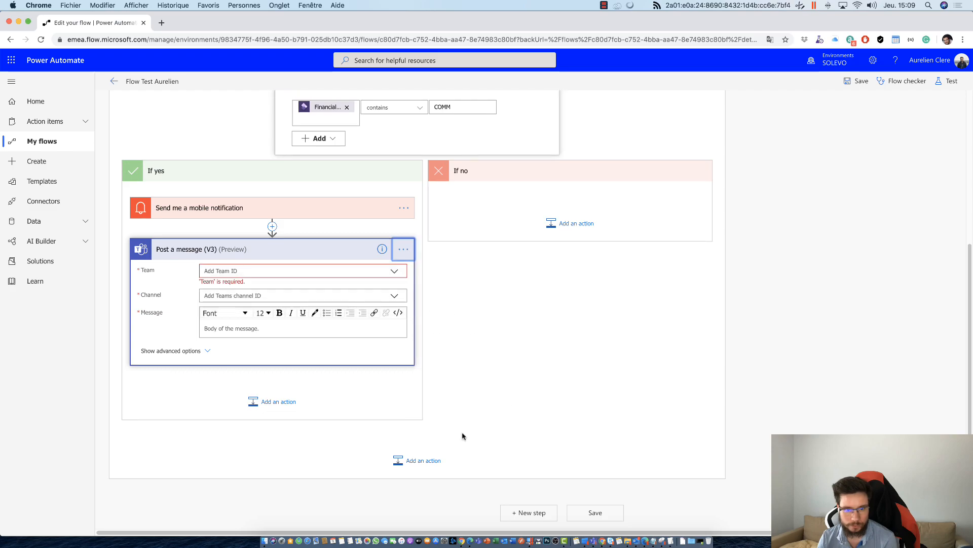
{"action": "left_click", "coordinate": [403, 249]}
{"action": "left_click", "coordinate": [455, 353]}
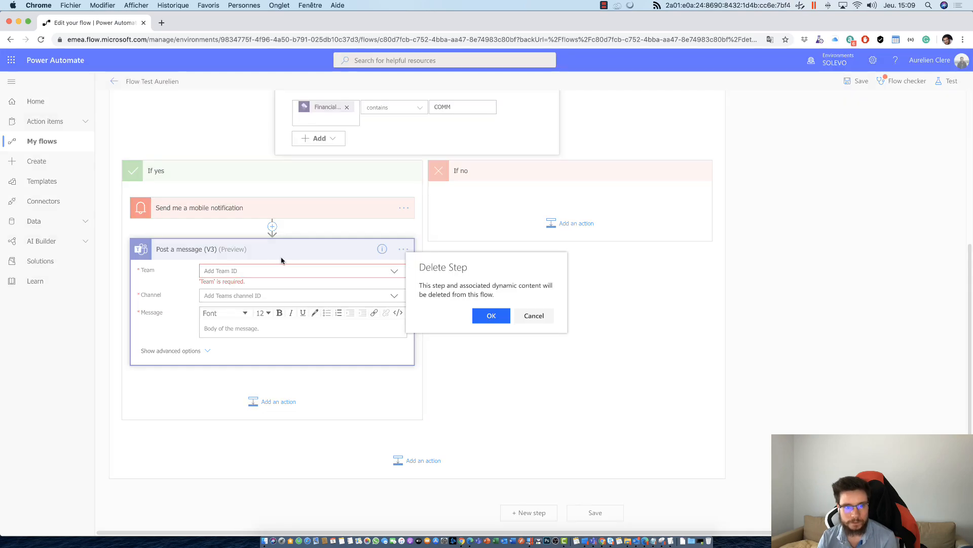
{"action": "key", "text": "Return"}
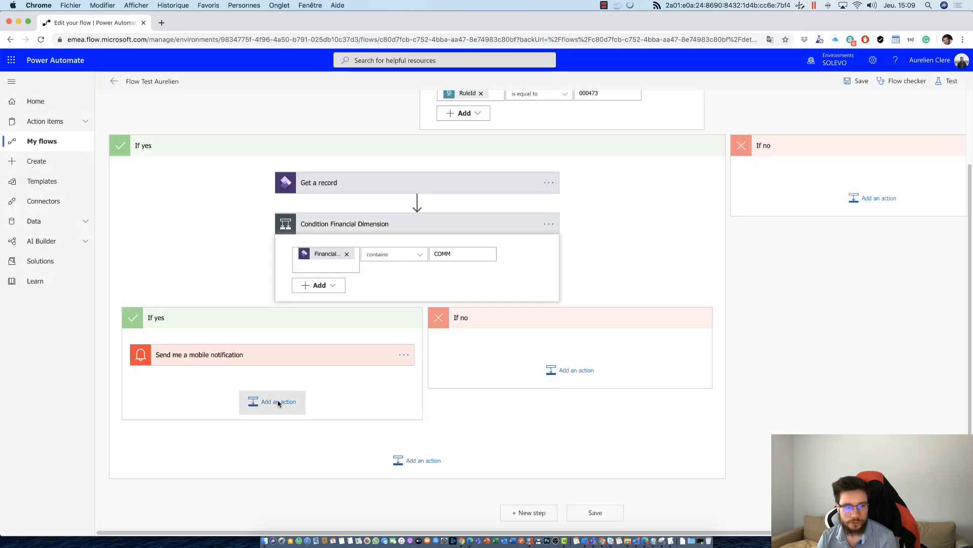
Step: Try the Teams action "Post a message as the Flow bot to a channel" below the mobile notification and open its list of teams
{"action": "left_click", "coordinate": [276, 403]}
{"action": "type", "text": "Teams"}
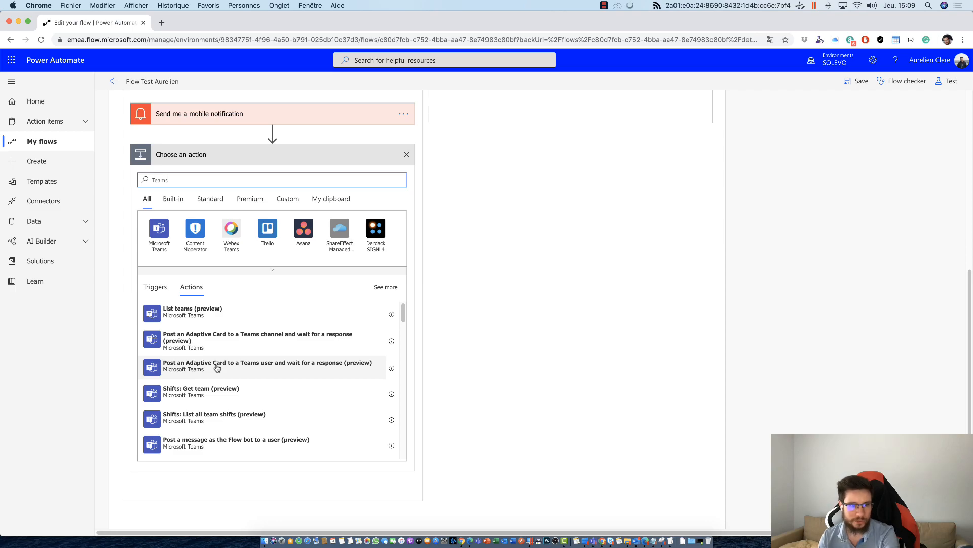
{"action": "scroll", "coordinate": [217, 367], "scroll_direction": "down", "scroll_amount": 3}
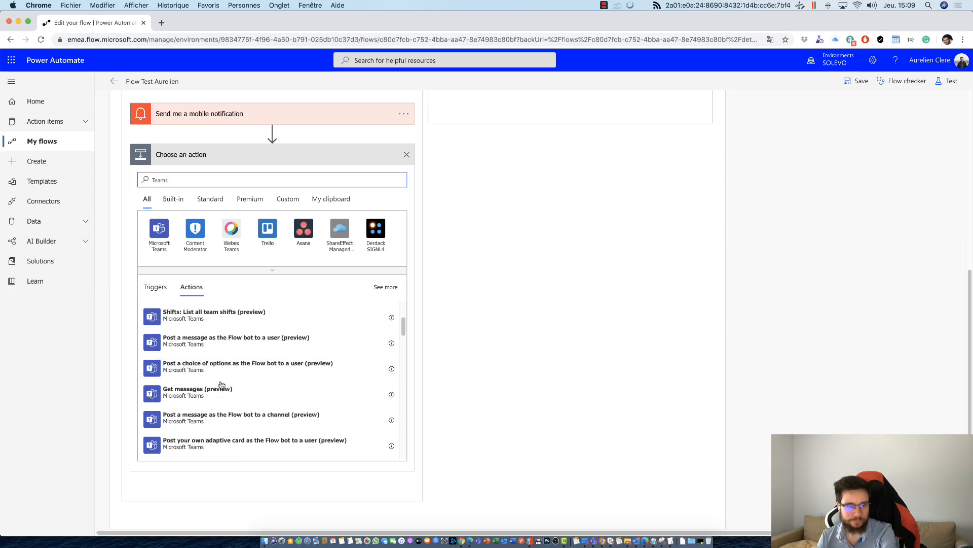
{"action": "scroll", "coordinate": [221, 385], "scroll_direction": "down", "scroll_amount": 2}
{"action": "scroll", "coordinate": [223, 401], "scroll_direction": "up", "scroll_amount": 1}
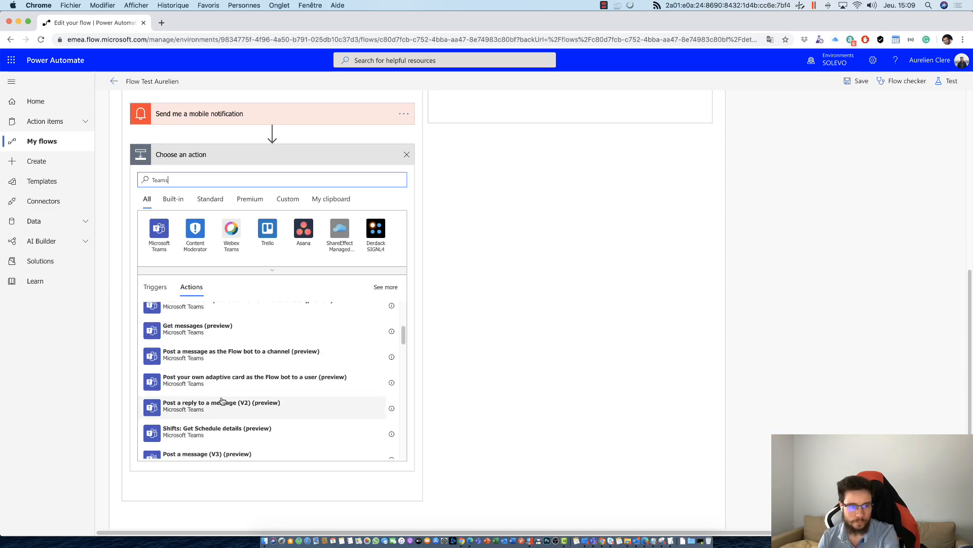
{"action": "left_click", "coordinate": [221, 359]}
{"action": "left_click", "coordinate": [284, 316]}
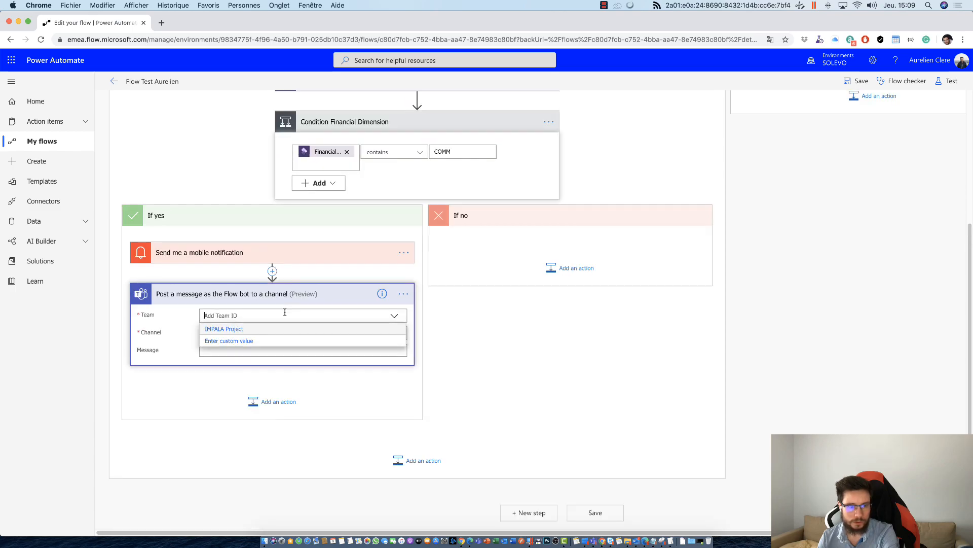
Step: Delete the "Post a message as the Flow bot to a channel" action without selecting a team
{"action": "left_click", "coordinate": [438, 347]}
{"action": "left_click", "coordinate": [405, 288]}
{"action": "left_click", "coordinate": [441, 390]}
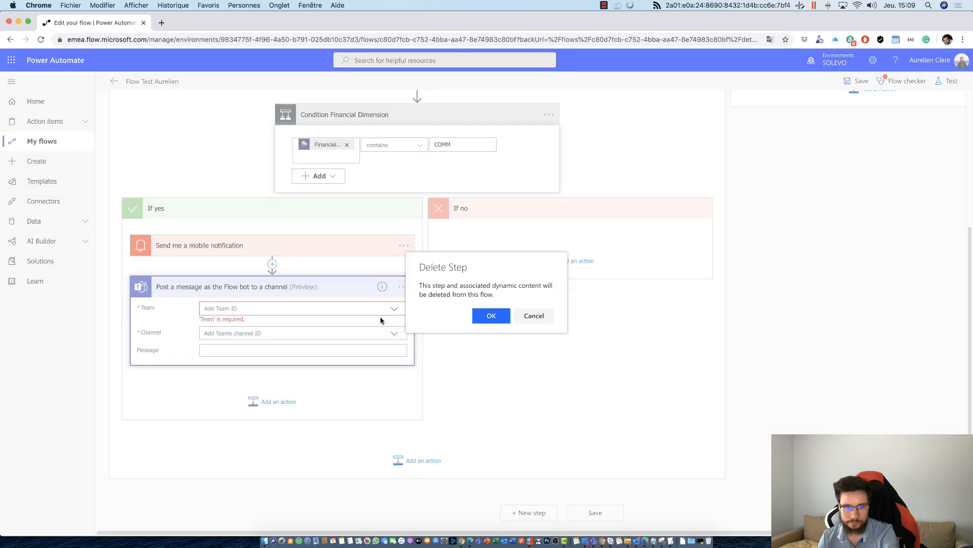
{"action": "left_click", "coordinate": [491, 315]}
Step: Start another action below the mobile notification in the If yes branch and search the available actions for Teams
{"action": "left_click", "coordinate": [274, 402]}
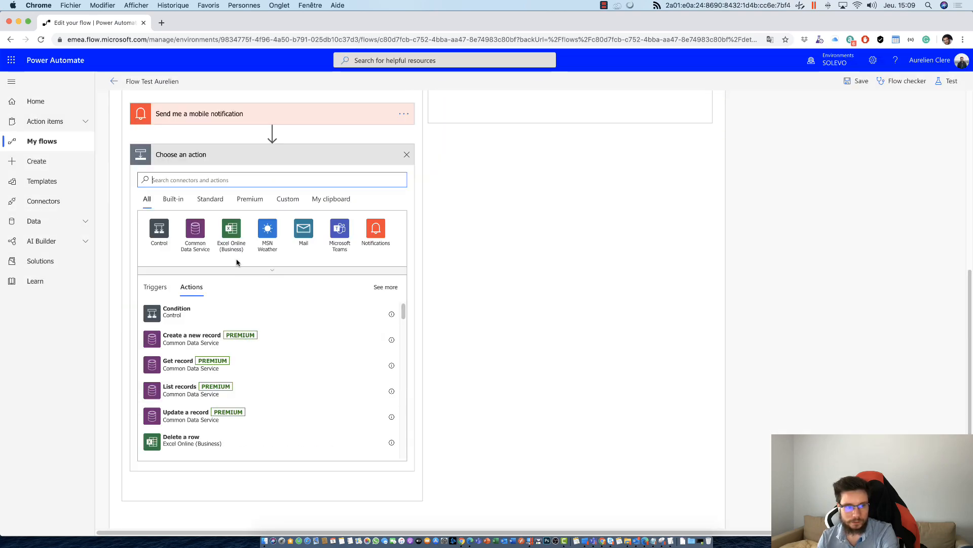
{"action": "type", "text": "Teams"}
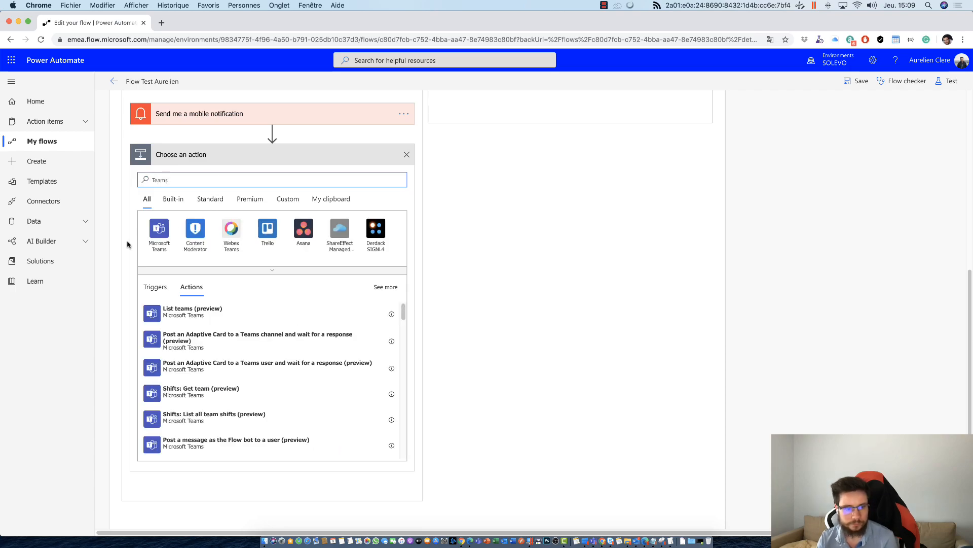
{"action": "scroll", "coordinate": [278, 384], "scroll_direction": "down", "scroll_amount": 3}
{"action": "scroll", "coordinate": [276, 380], "scroll_direction": "up", "scroll_amount": 3}
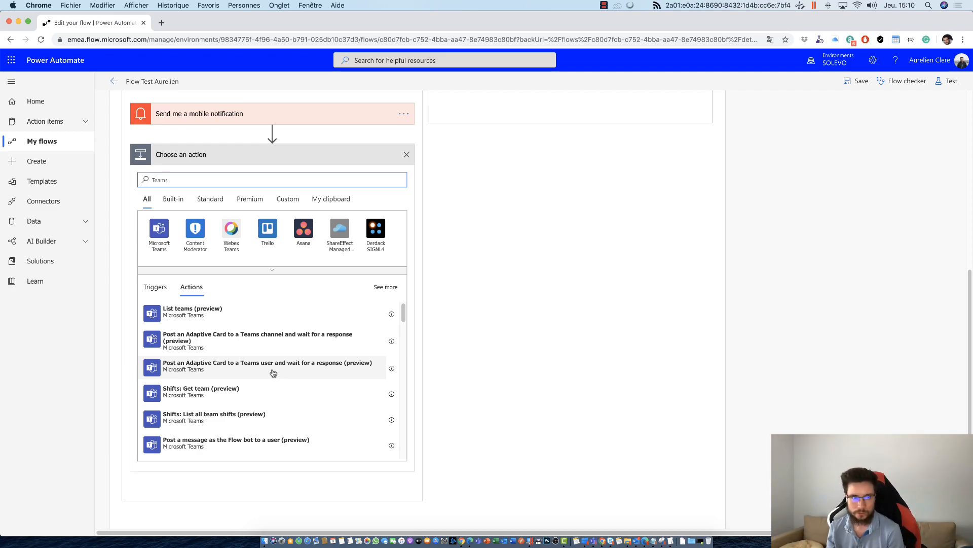
Step: Search Google Images in a new browser tab for "adaptive card teams"
{"action": "left_click", "coordinate": [162, 22]}
{"action": "type", "text": "adap"}
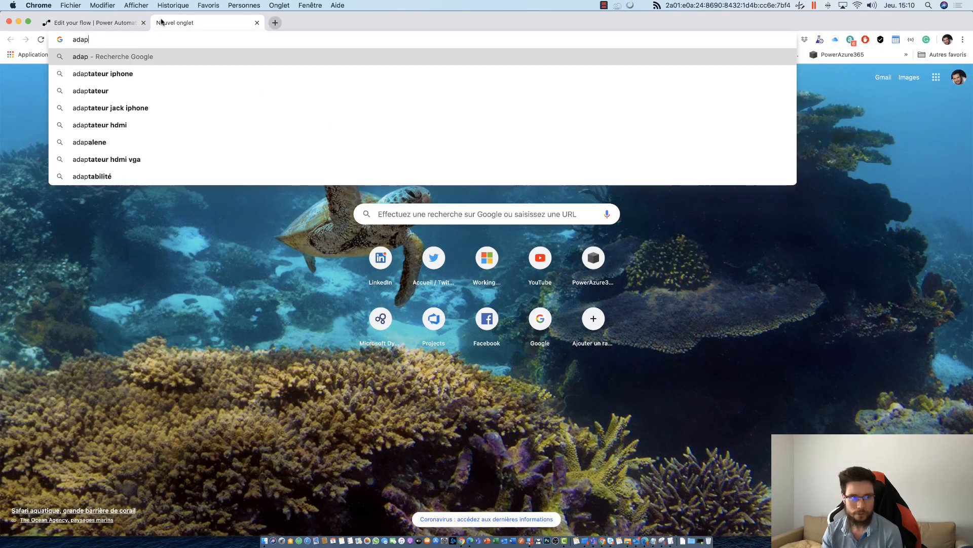
{"action": "type", "text": "tative card tea"}
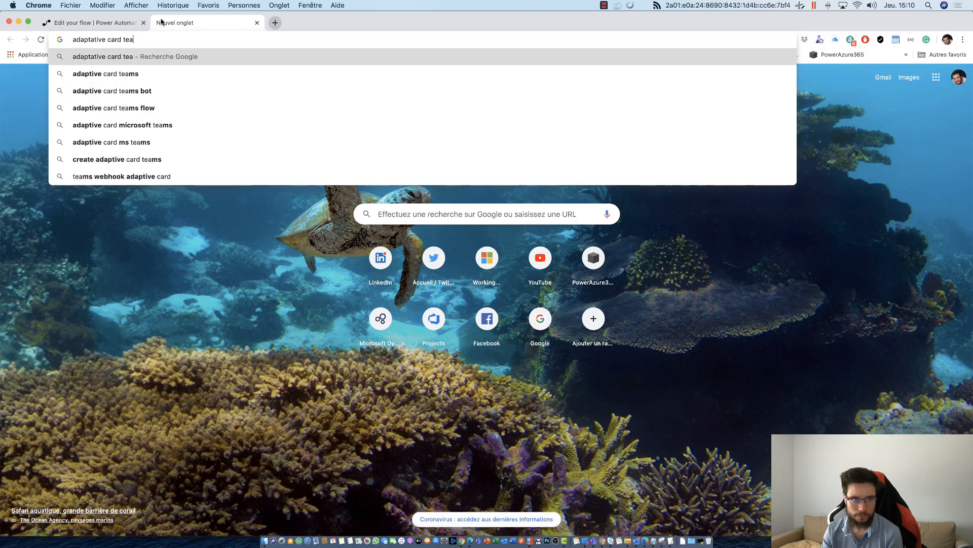
{"action": "type", "text": "ms"}
{"action": "key", "text": "Return"}
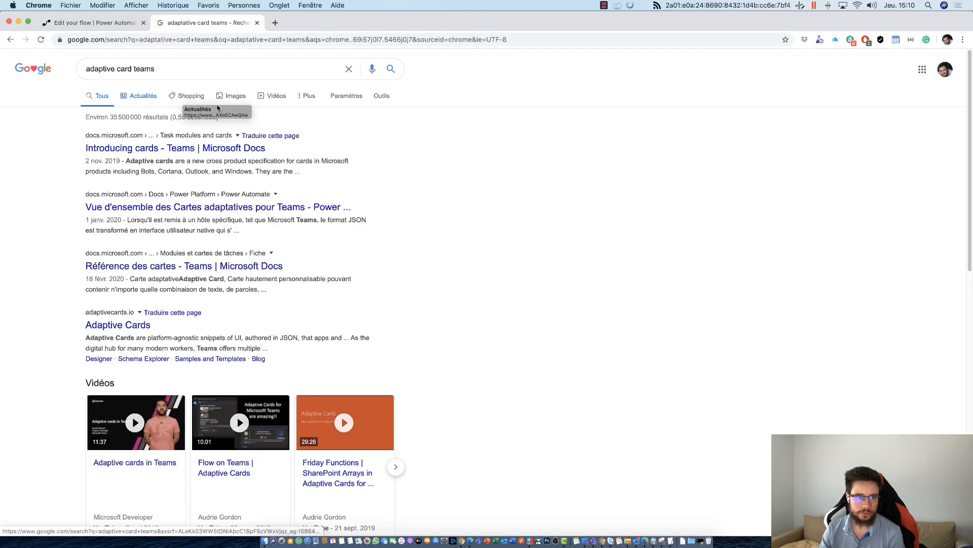
{"action": "left_click", "coordinate": [229, 95]}
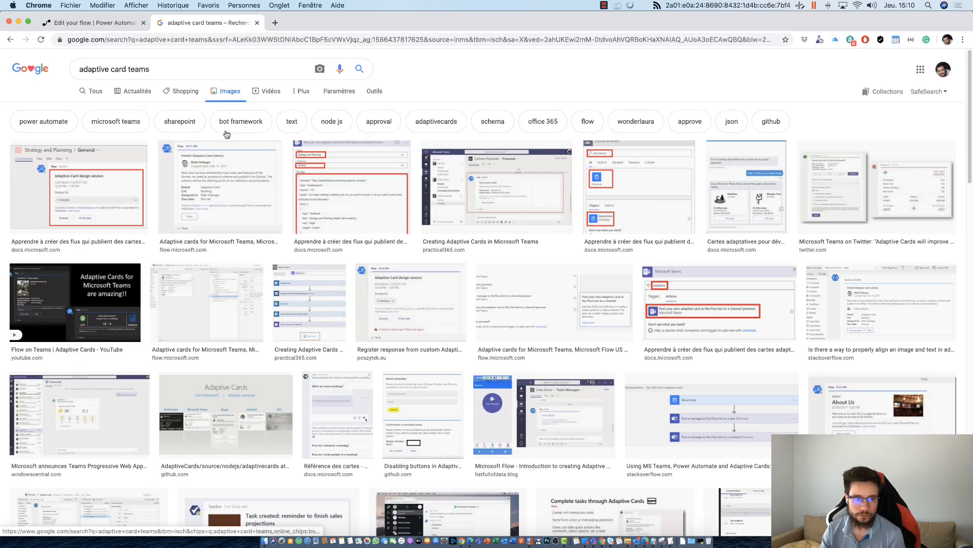
Step: Examine several example images of adaptive cards in Microsoft Teams, then return to the flow being edited
{"action": "left_click", "coordinate": [216, 158]}
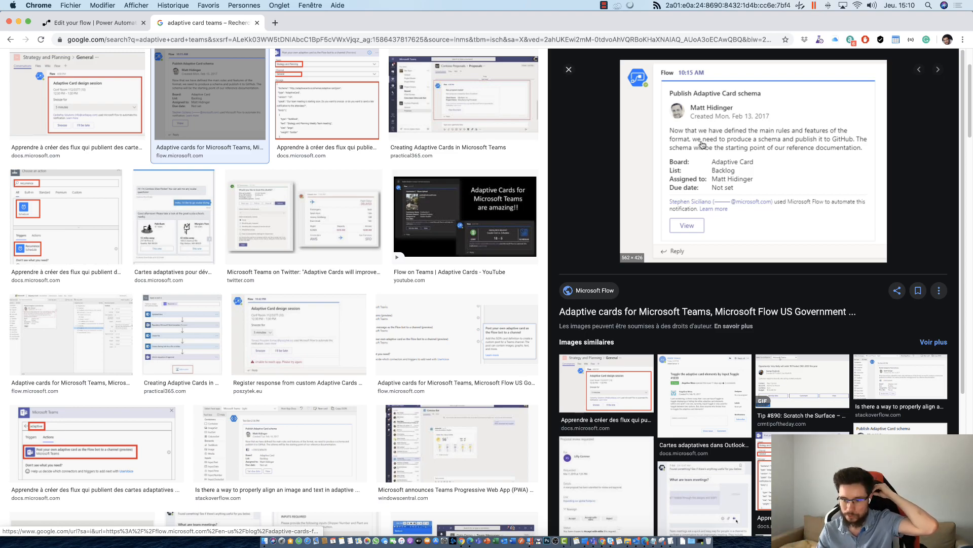
{"action": "scroll", "coordinate": [737, 185], "scroll_direction": "down", "scroll_amount": 3}
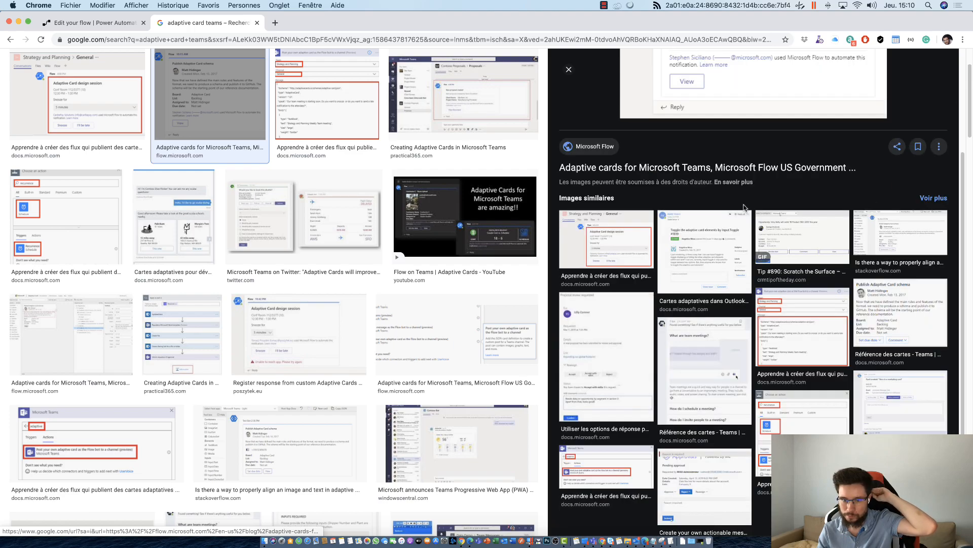
{"action": "scroll", "coordinate": [744, 208], "scroll_direction": "up", "scroll_amount": 3}
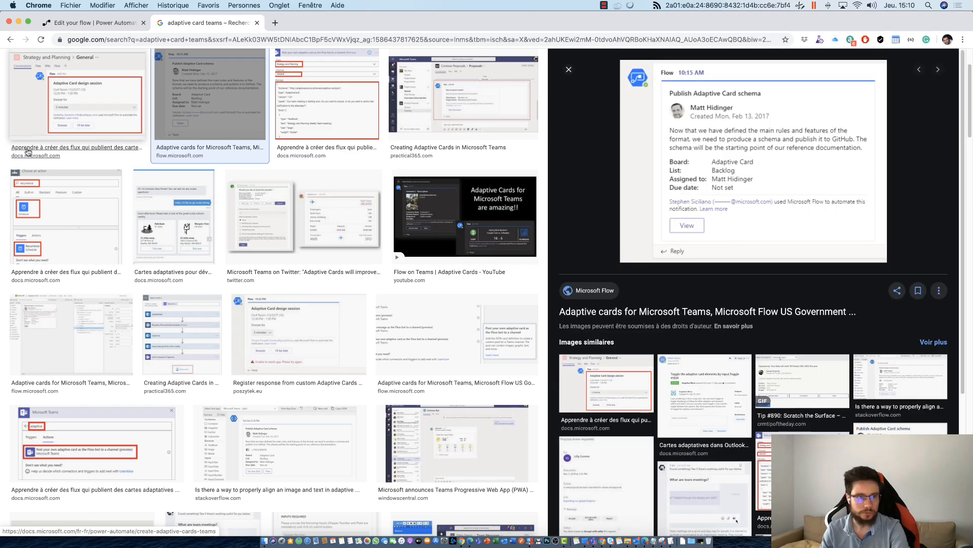
{"action": "scroll", "coordinate": [50, 158], "scroll_direction": "up", "scroll_amount": 2}
{"action": "left_click", "coordinate": [92, 202]}
{"action": "scroll", "coordinate": [405, 164], "scroll_direction": "up", "scroll_amount": 2}
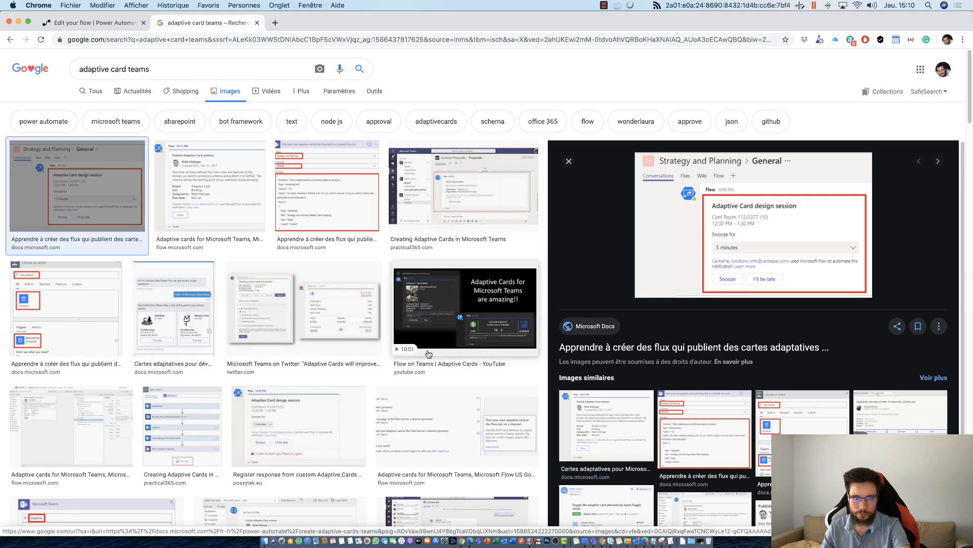
{"action": "left_click", "coordinate": [437, 336]}
{"action": "scroll", "coordinate": [729, 206], "scroll_direction": "up", "scroll_amount": 2}
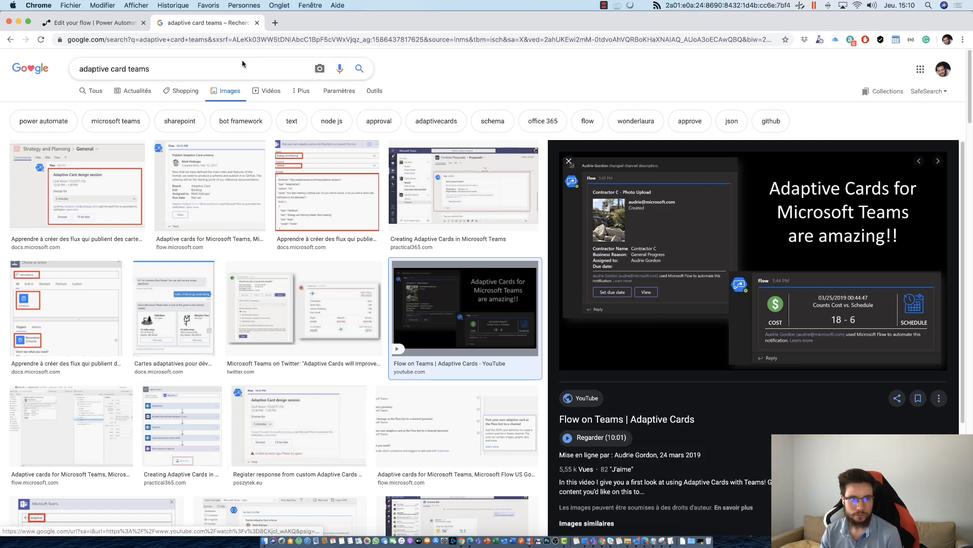
{"action": "left_click", "coordinate": [94, 22]}
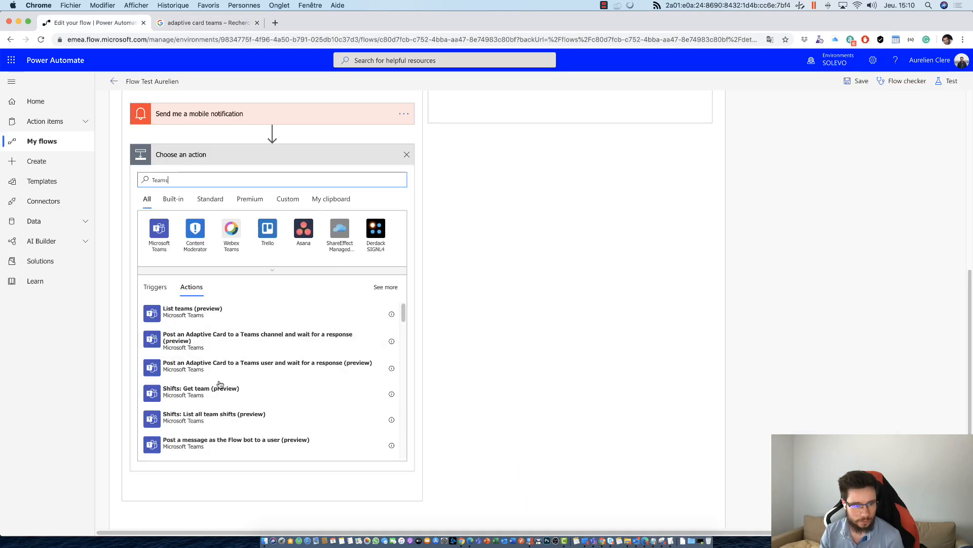
Step: Add the "Post a message as the Flow bot to a user" action, check its connections, and set the headline to "PO Created in F&O"
{"action": "scroll", "coordinate": [224, 388], "scroll_direction": "down", "scroll_amount": 1}
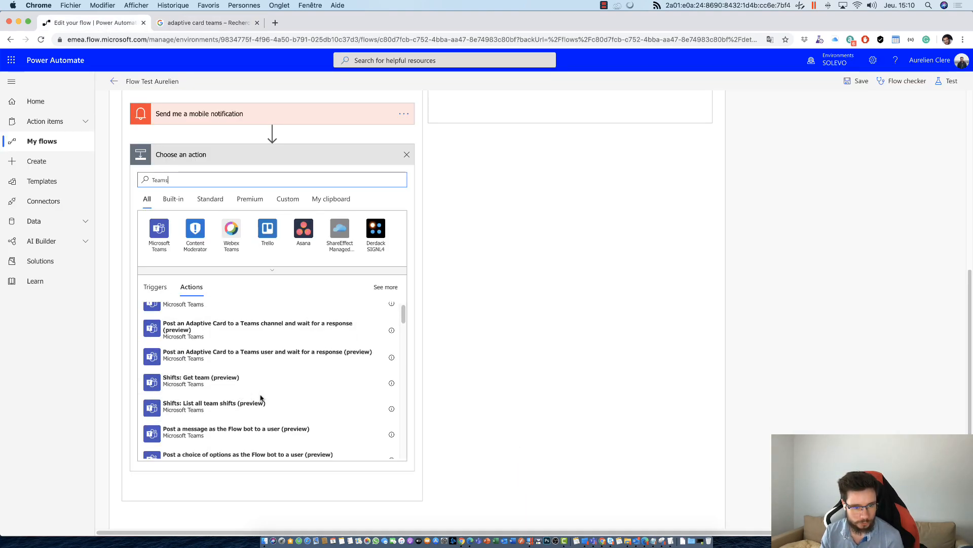
{"action": "left_click", "coordinate": [240, 435]}
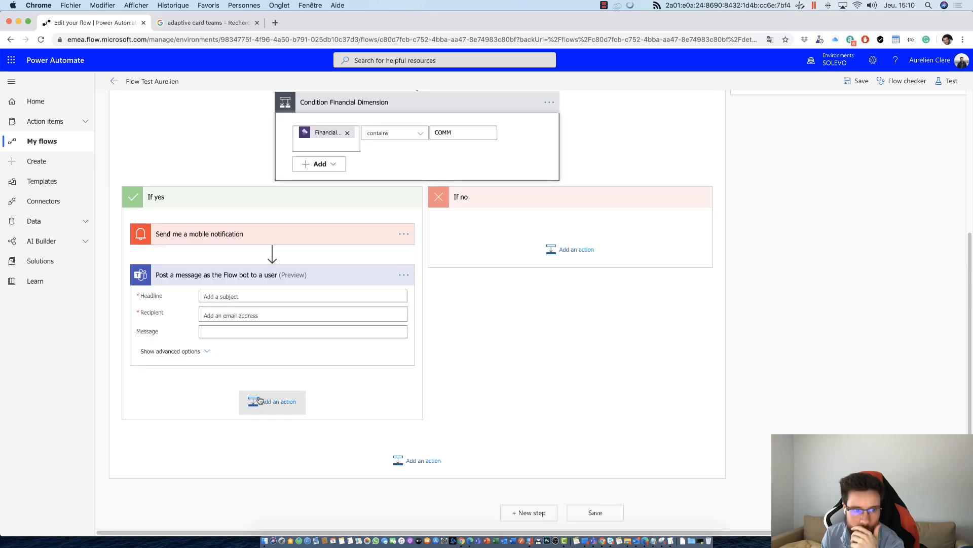
{"action": "left_click", "coordinate": [229, 299]}
{"action": "left_click", "coordinate": [404, 240]}
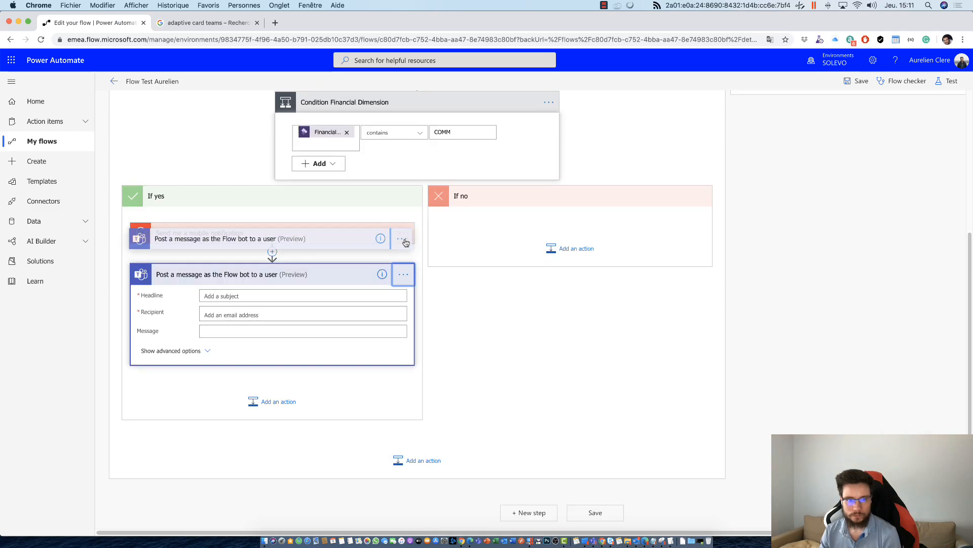
{"action": "left_click", "coordinate": [403, 274]}
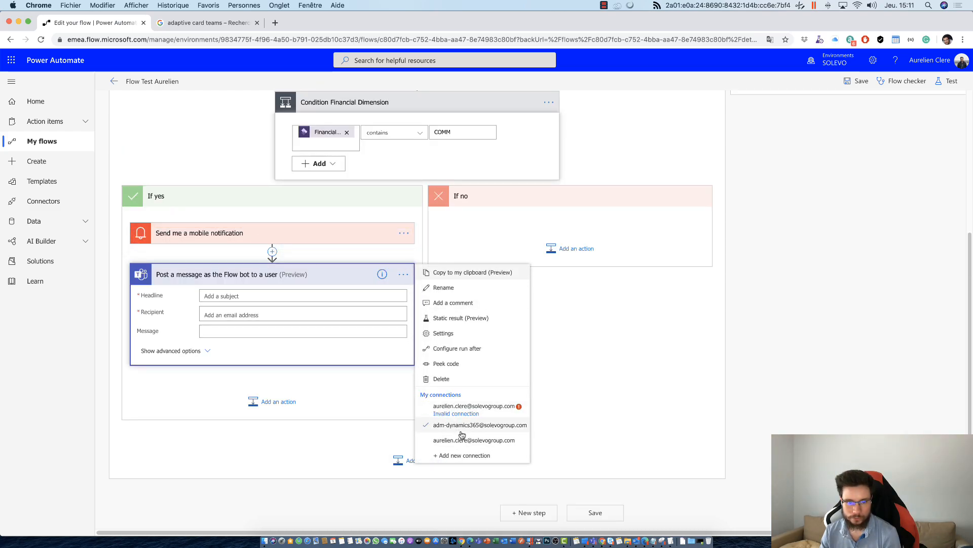
{"action": "left_click", "coordinate": [259, 331]}
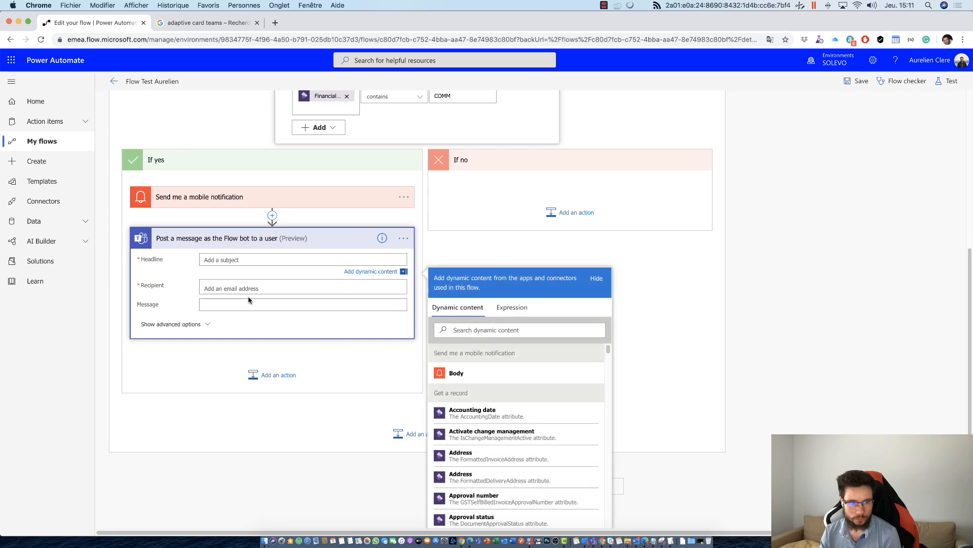
{"action": "type", "text": "PO Created in F&O"}
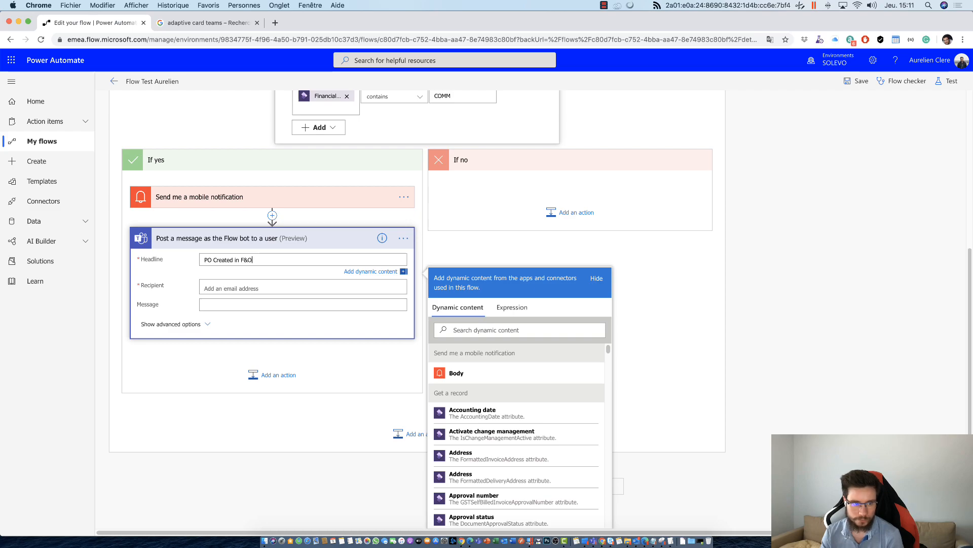
{"action": "left_click", "coordinate": [231, 287]}
{"action": "type", "text": "aurelie"}
{"action": "key", "text": "BackSpace"}
{"action": "key", "text": "BackSpace"}
{"action": "key", "text": "BackSpace"}
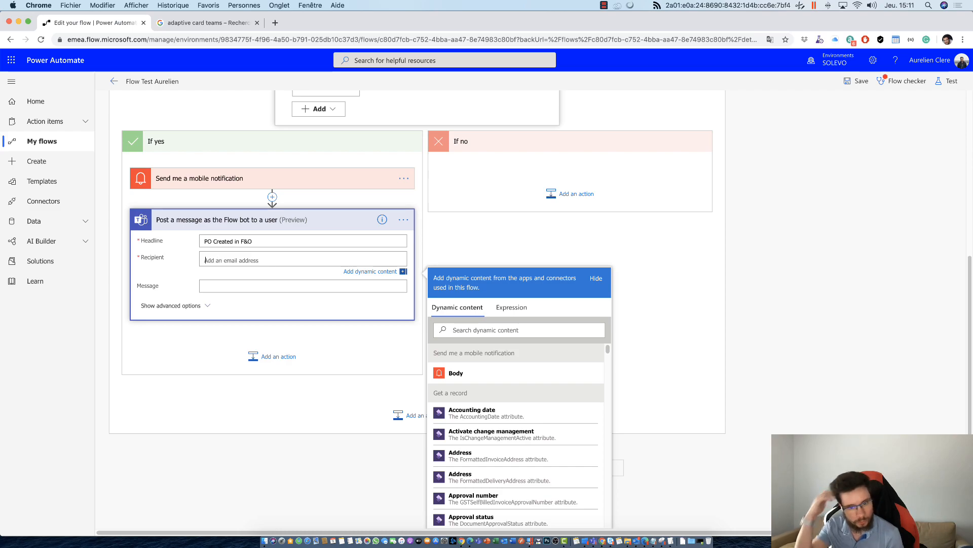
Step: Set the Teams message recipient to the Email dynamic value from the "When a HTTP request is received" trigger
{"action": "scroll", "coordinate": [550, 364], "scroll_direction": "down", "scroll_amount": 10}
{"action": "left_click", "coordinate": [527, 331]}
{"action": "type", "text": "e"}
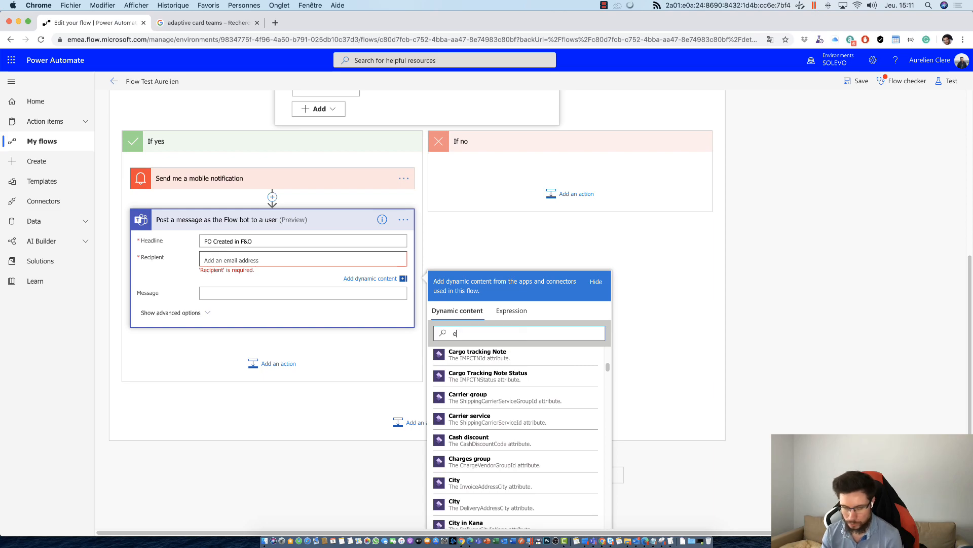
{"action": "type", "text": "mail"}
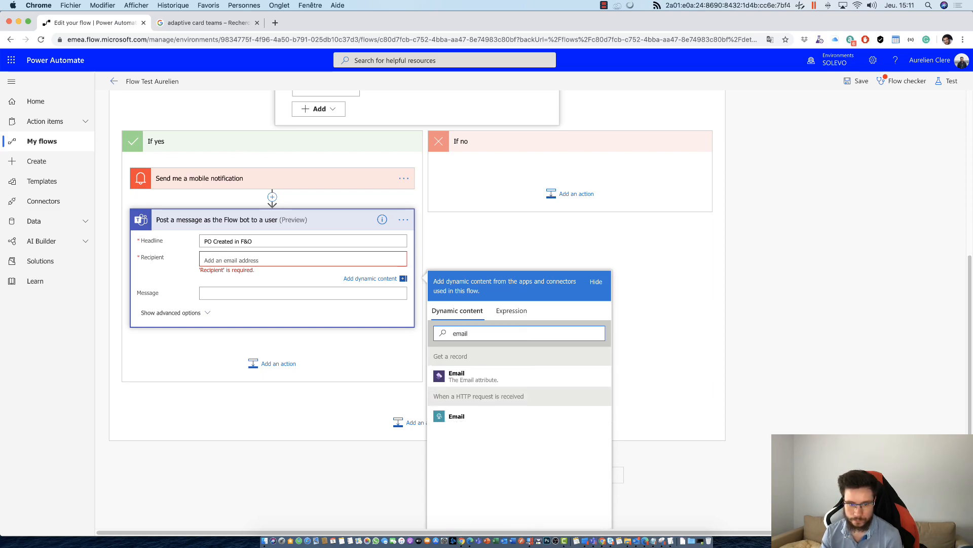
{"action": "left_click", "coordinate": [471, 419]}
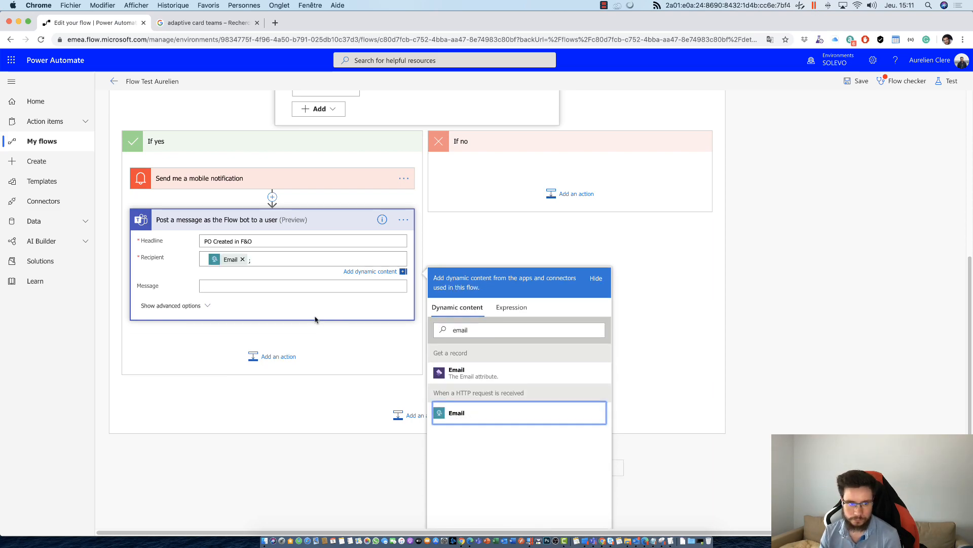
{"action": "scroll", "coordinate": [404, 258], "scroll_direction": "up", "scroll_amount": 5}
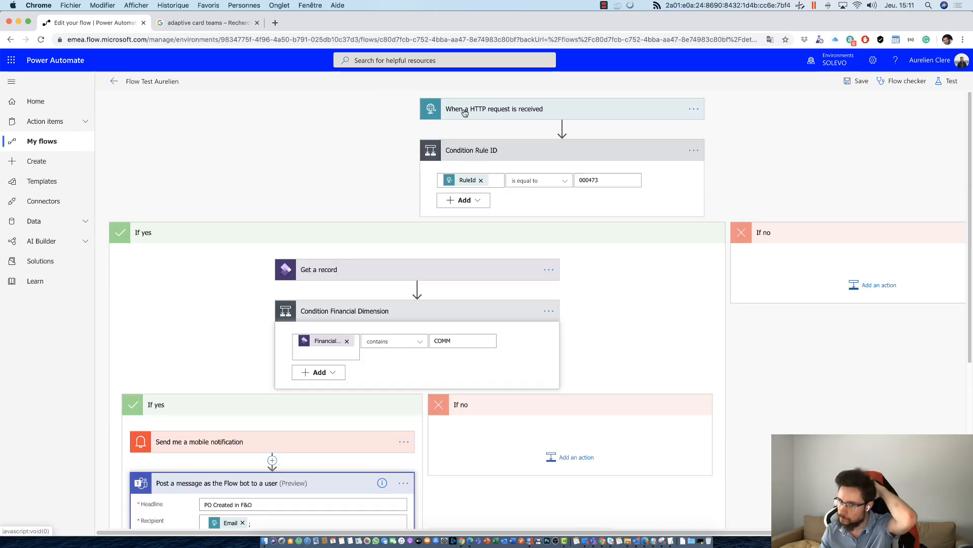
{"action": "scroll", "coordinate": [419, 200], "scroll_direction": "down", "scroll_amount": 3}
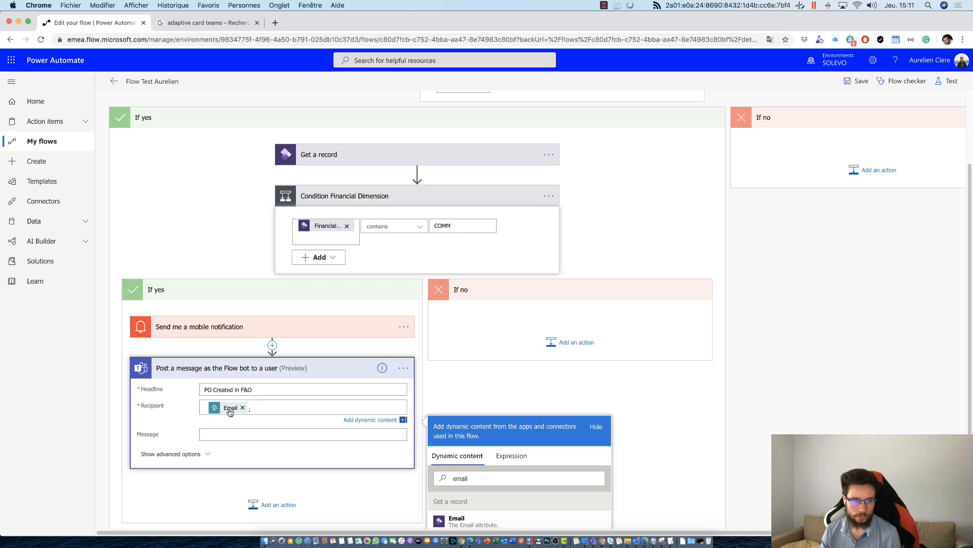
Step: Enter "PO Number :" as the Teams message text and start a search of the dynamic content
{"action": "left_click", "coordinate": [238, 436]}
{"action": "scroll", "coordinate": [301, 371], "scroll_direction": "down", "scroll_amount": 2}
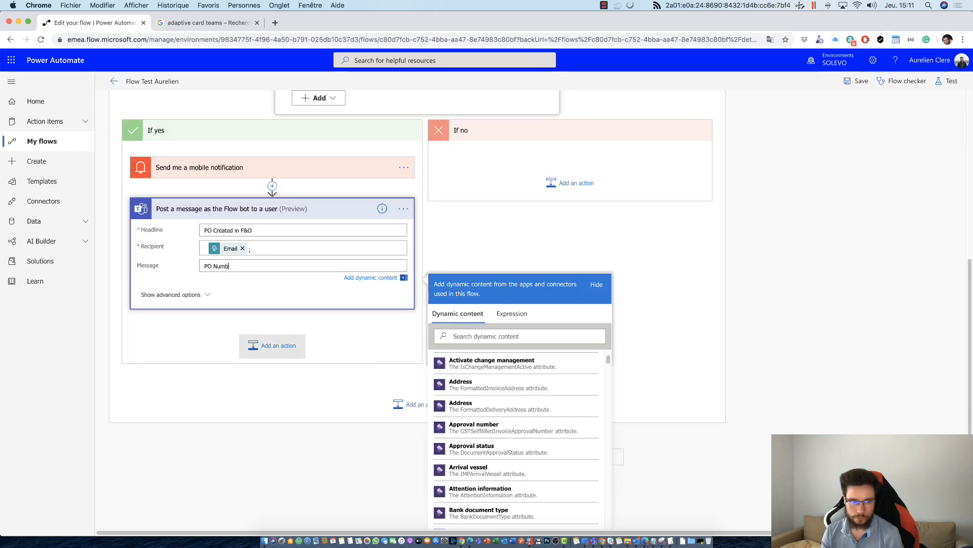
{"action": "scroll", "coordinate": [482, 430], "scroll_direction": "down", "scroll_amount": 10}
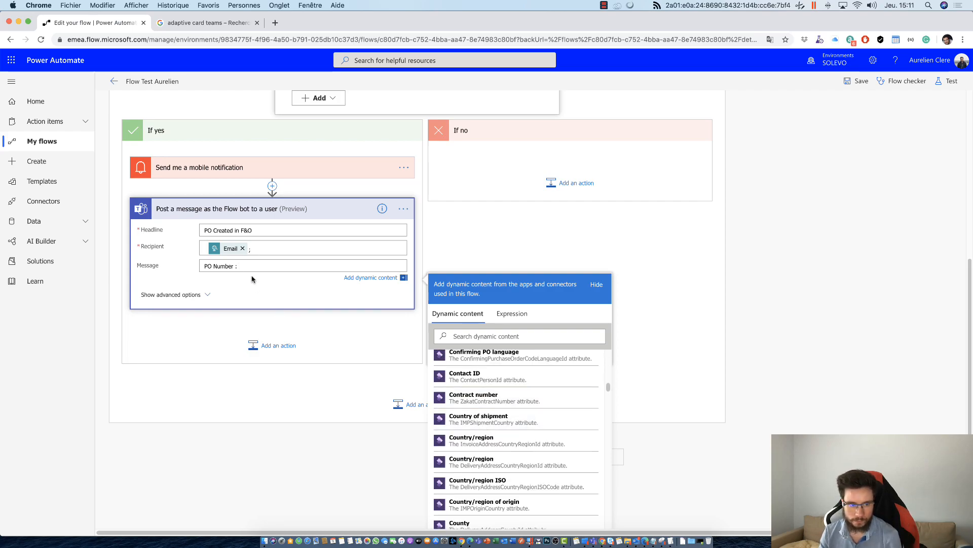
{"action": "left_click", "coordinate": [488, 338]}
{"action": "type", "text": "PO N"}
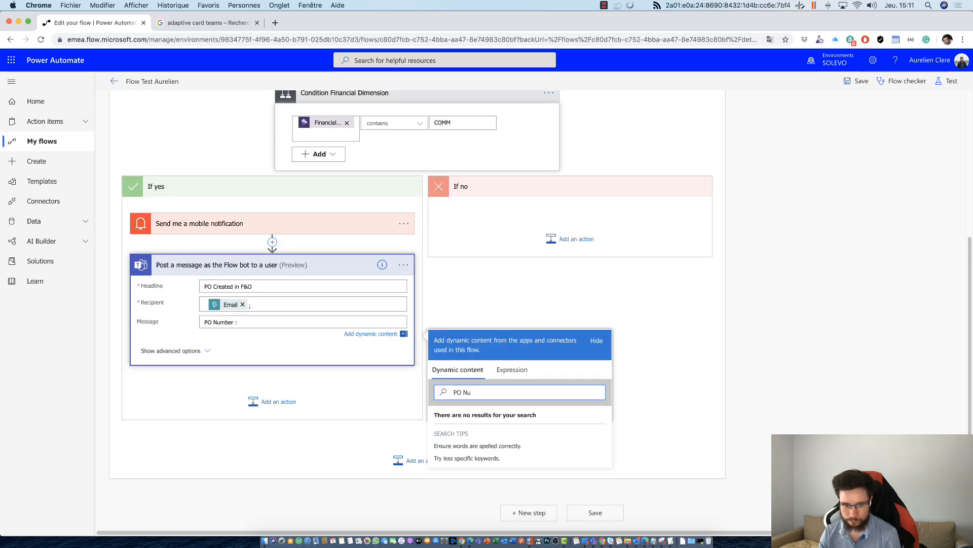
{"action": "type", "text": "u"}
{"action": "key", "text": "BackSpace"}
{"action": "key", "text": "BackSpace"}
{"action": "key", "text": "BackSpace"}
{"action": "key", "text": "BackSpace"}
{"action": "key", "text": "BackSpace"}
Step: Search for Number, insert the Purchase order value from Get a record into the message, and add the text "/ Link :" after it
{"action": "type", "text": "Number"}
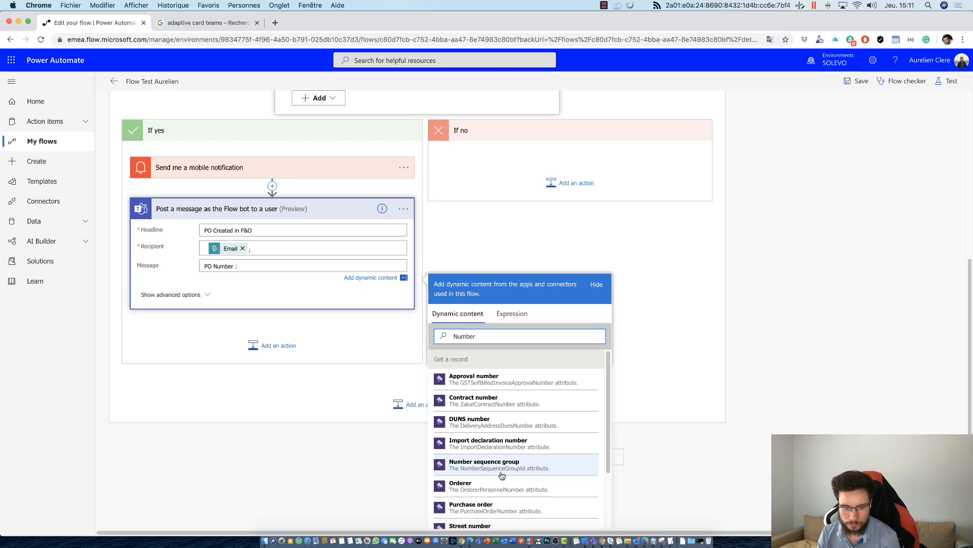
{"action": "scroll", "coordinate": [507, 467], "scroll_direction": "down", "scroll_amount": 3}
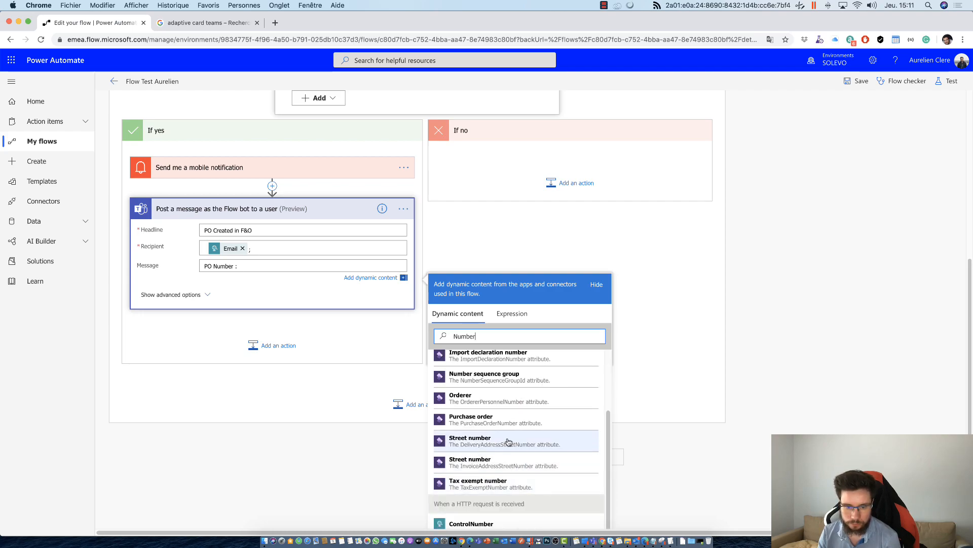
{"action": "left_click", "coordinate": [484, 425]}
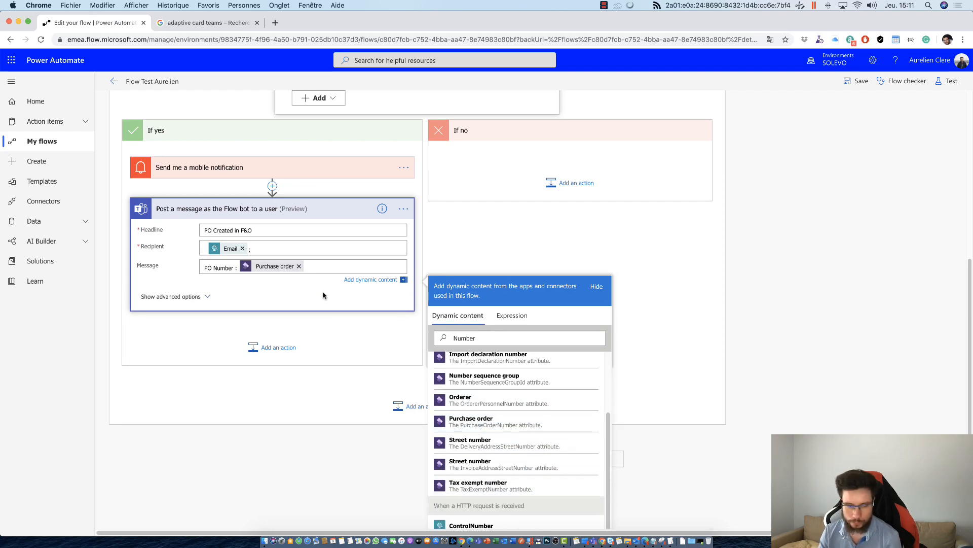
{"action": "type", "text": "//"}
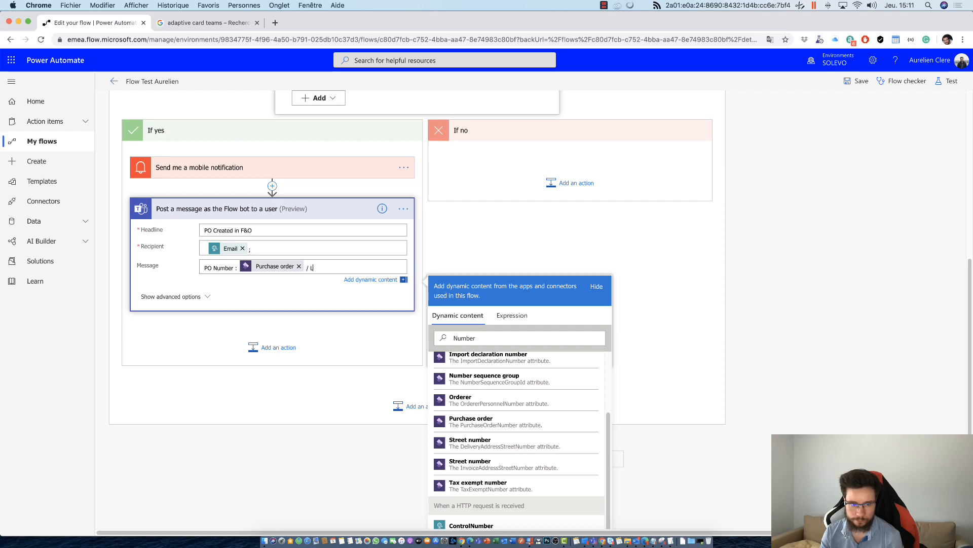
{"action": "scroll", "coordinate": [507, 431], "scroll_direction": "up", "scroll_amount": 3}
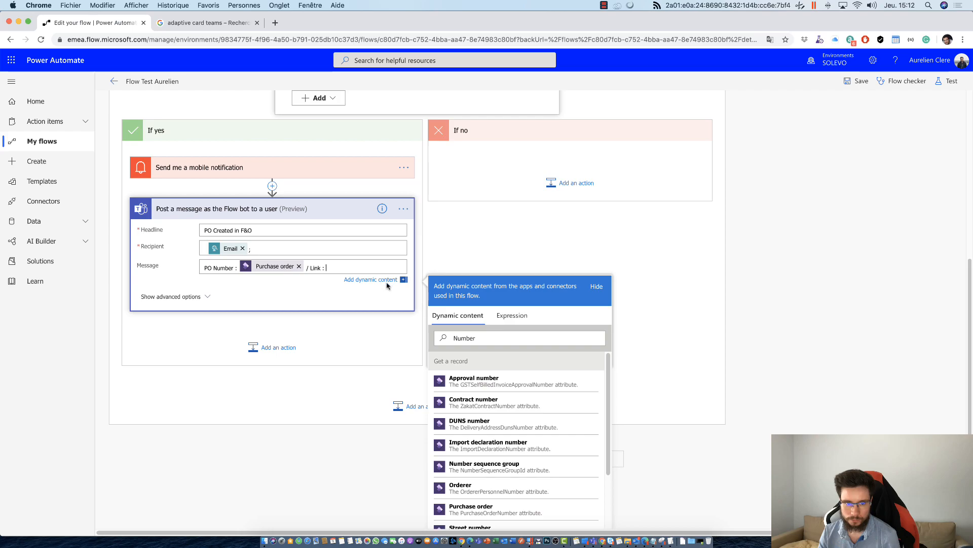
Step: Examine the available expression functions for one that could supply the link in the message
{"action": "left_click", "coordinate": [513, 317]}
{"action": "scroll", "coordinate": [302, 393], "scroll_direction": "down", "scroll_amount": 1}
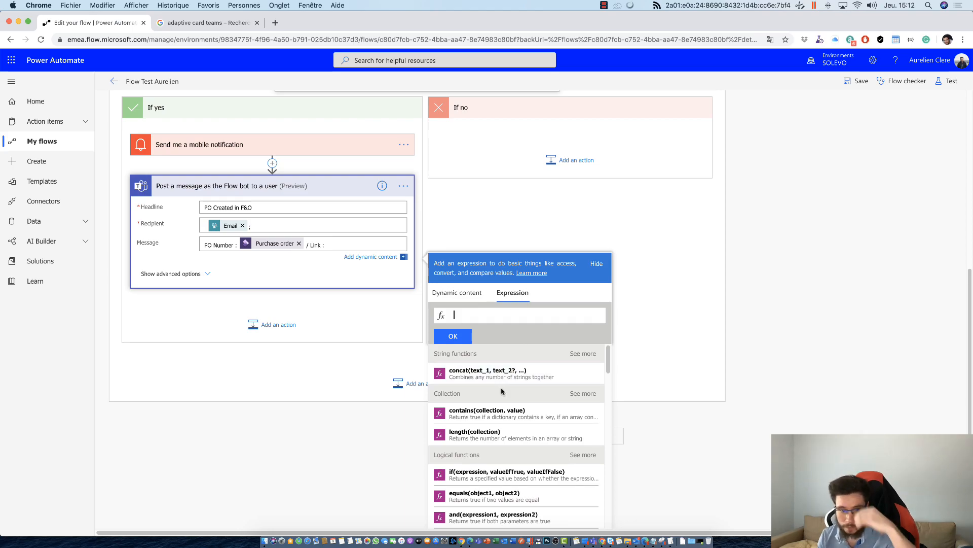
{"action": "scroll", "coordinate": [502, 391], "scroll_direction": "down", "scroll_amount": 5}
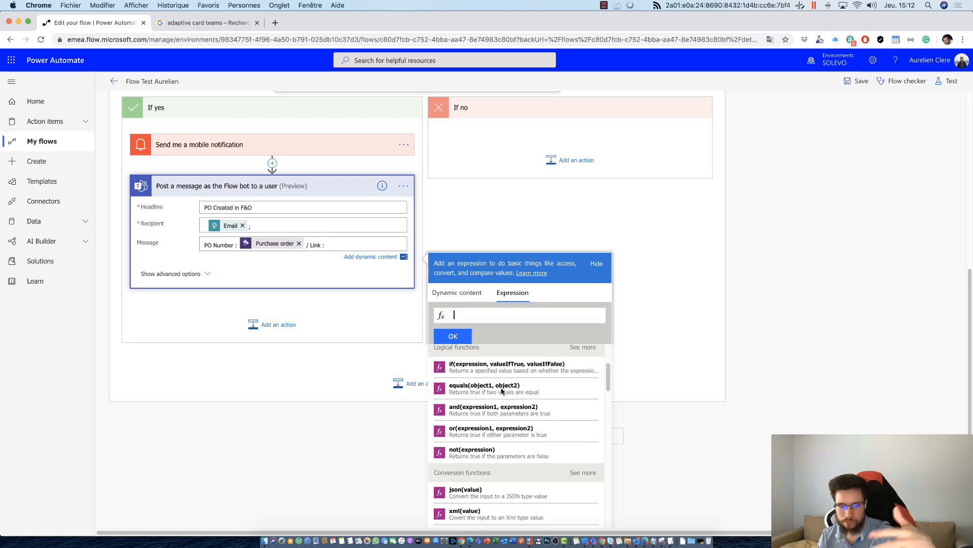
{"action": "scroll", "coordinate": [492, 482], "scroll_direction": "down", "scroll_amount": 10}
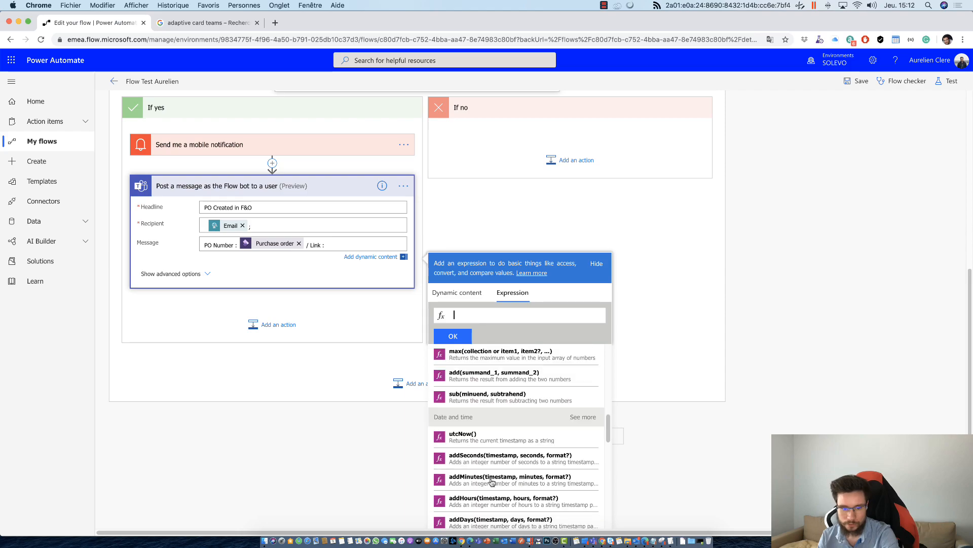
{"action": "scroll", "coordinate": [492, 482], "scroll_direction": "down", "scroll_amount": 8}
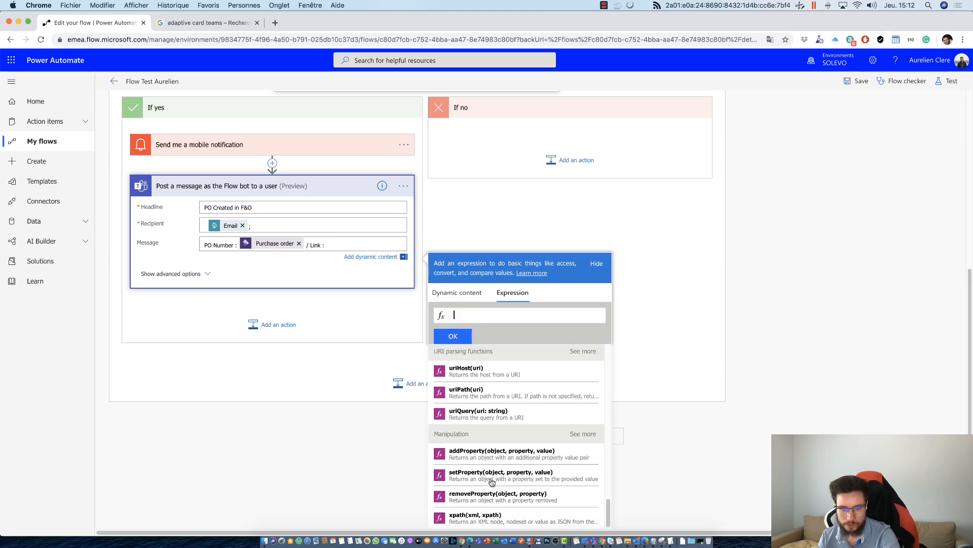
{"action": "scroll", "coordinate": [475, 444], "scroll_direction": "up", "scroll_amount": 2}
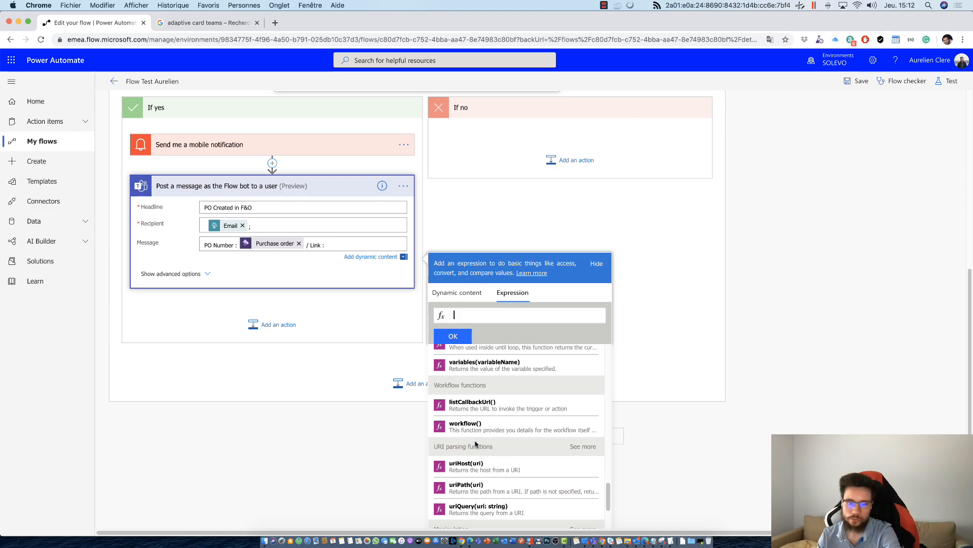
{"action": "scroll", "coordinate": [475, 444], "scroll_direction": "up", "scroll_amount": 8}
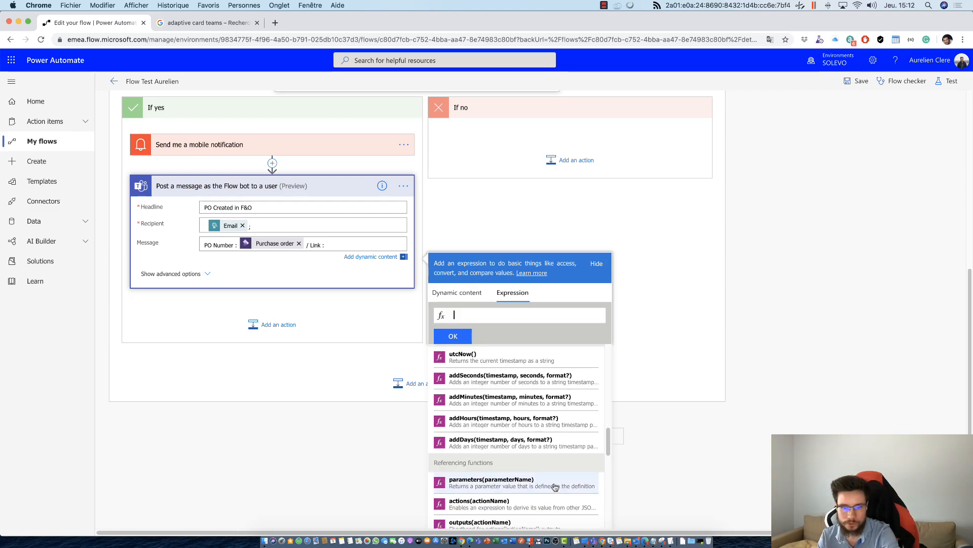
{"action": "scroll", "coordinate": [555, 487], "scroll_direction": "up", "scroll_amount": 6}
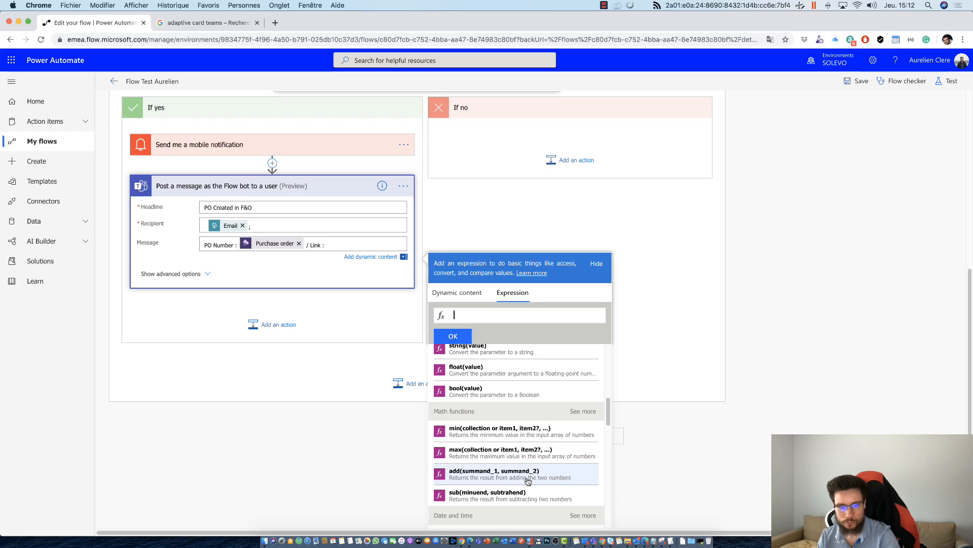
{"action": "scroll", "coordinate": [525, 481], "scroll_direction": "up", "scroll_amount": 6}
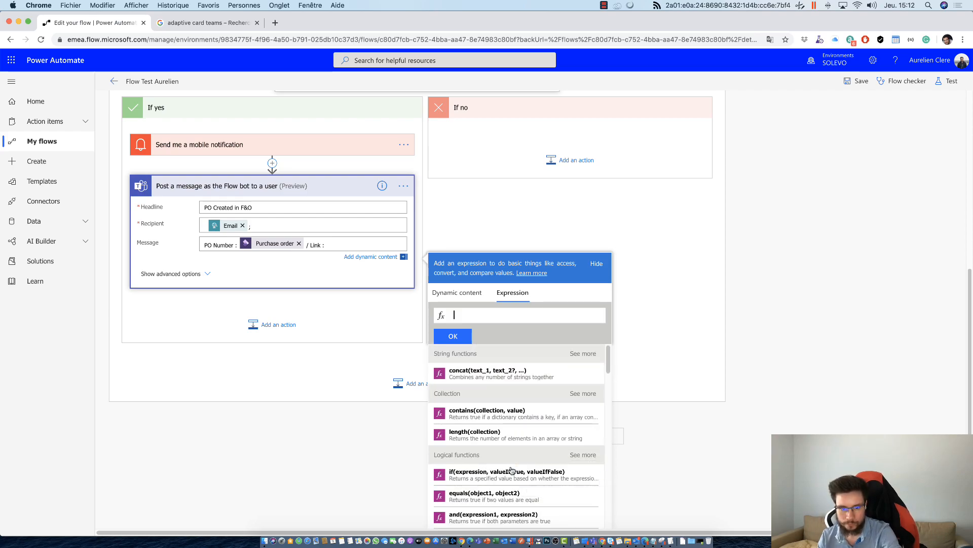
{"action": "type", "text": "link"}
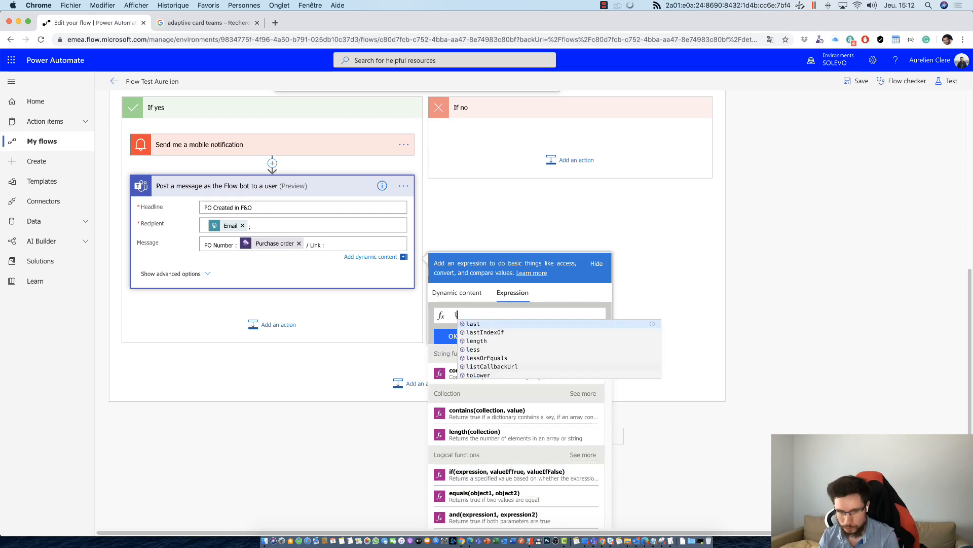
{"action": "key", "text": "BackSpace"}
{"action": "type", "text": "url"}
{"action": "key", "text": "BackSpace"}
{"action": "key", "text": "BackSpace"}
{"action": "key", "text": "BackSpace"}
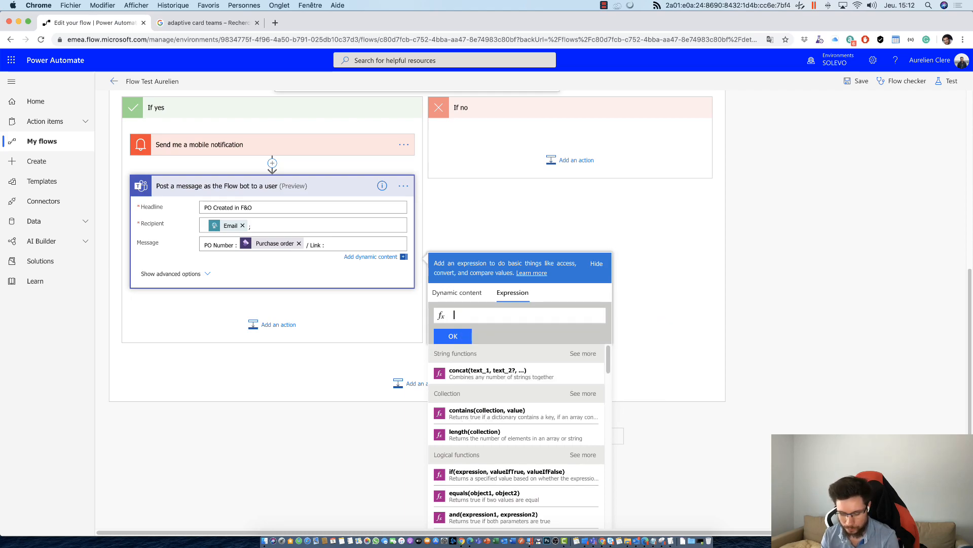
{"action": "type", "text": "toUpper("}
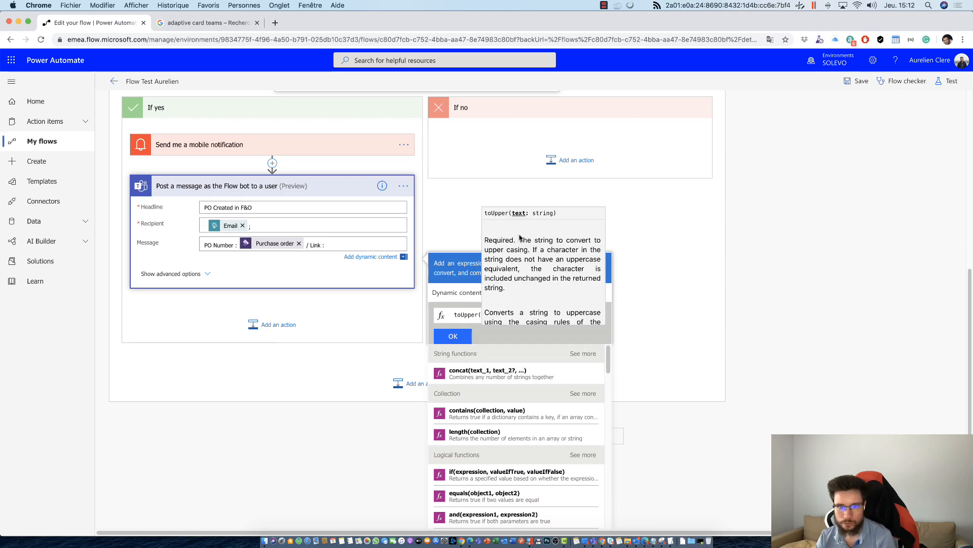
{"action": "key", "text": "super+a"}
{"action": "key", "text": "BackSpace"}
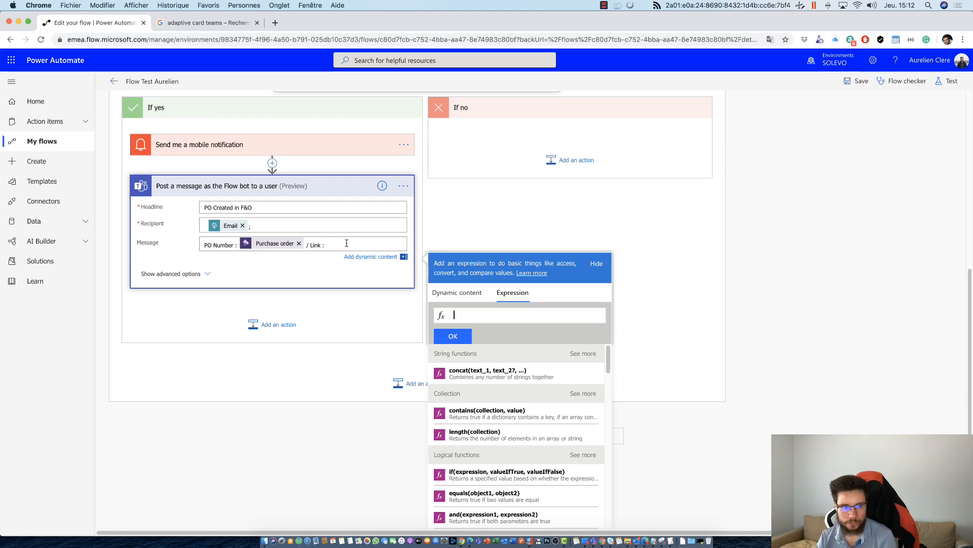
Step: Search the dynamic content for Link and append the Link value from the HTTP request trigger to the Teams message
{"action": "left_click", "coordinate": [462, 293]}
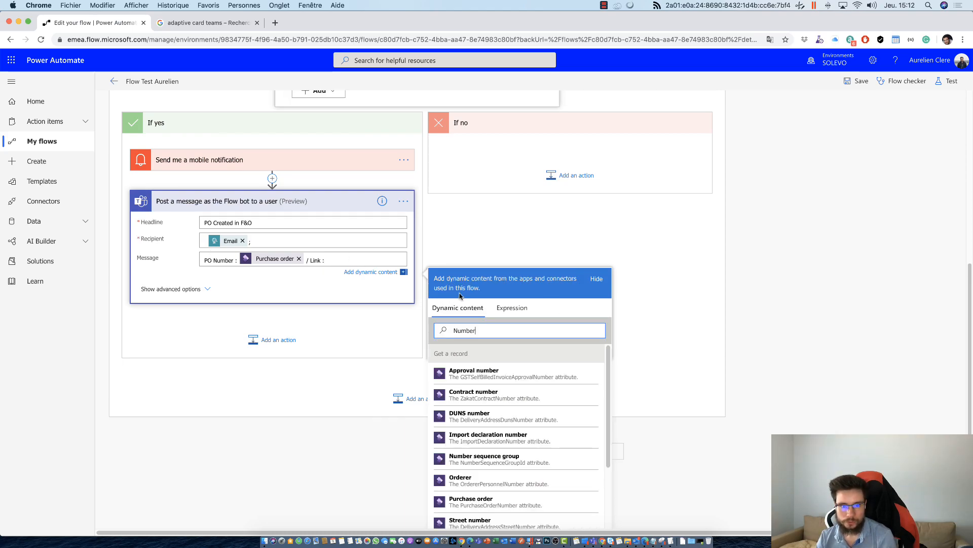
{"action": "double_click", "coordinate": [479, 332]}
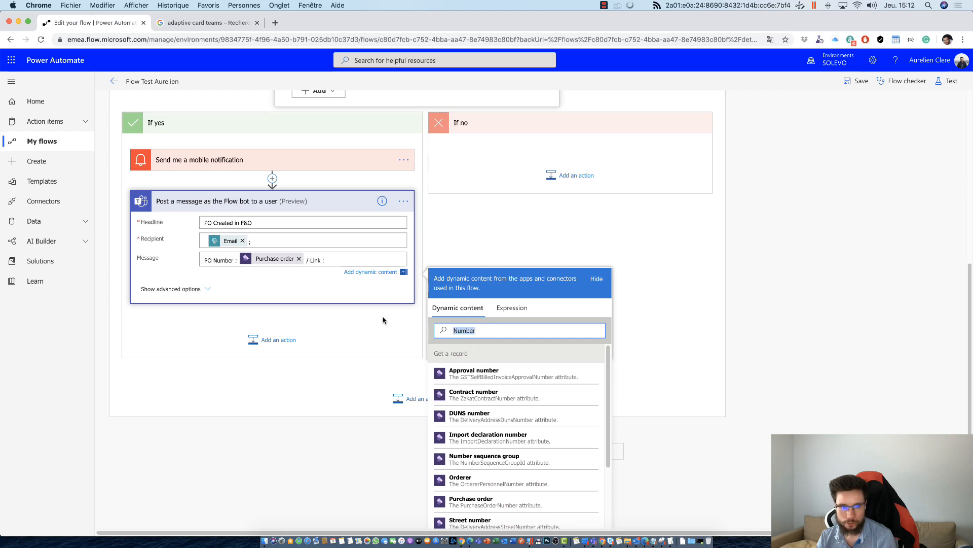
{"action": "type", "text": "Link"}
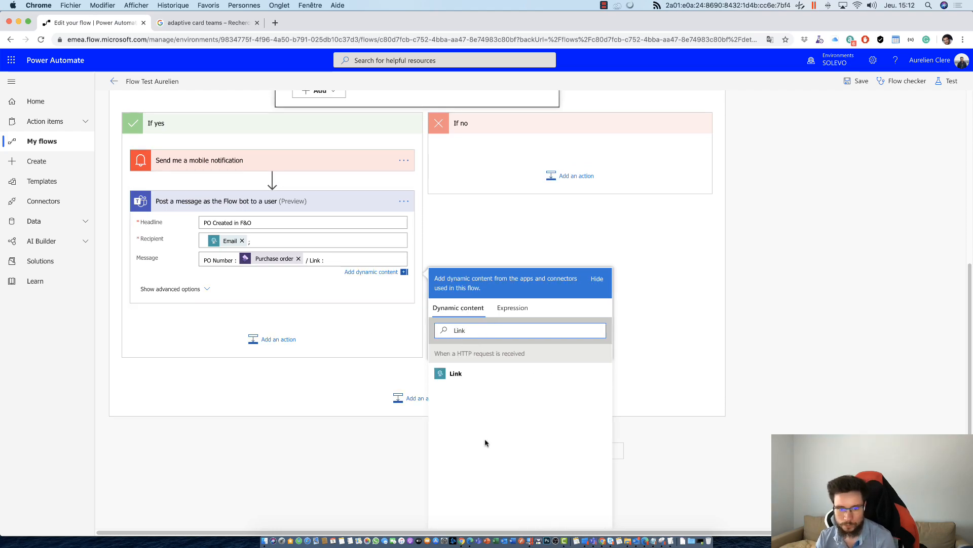
{"action": "left_click", "coordinate": [456, 373]}
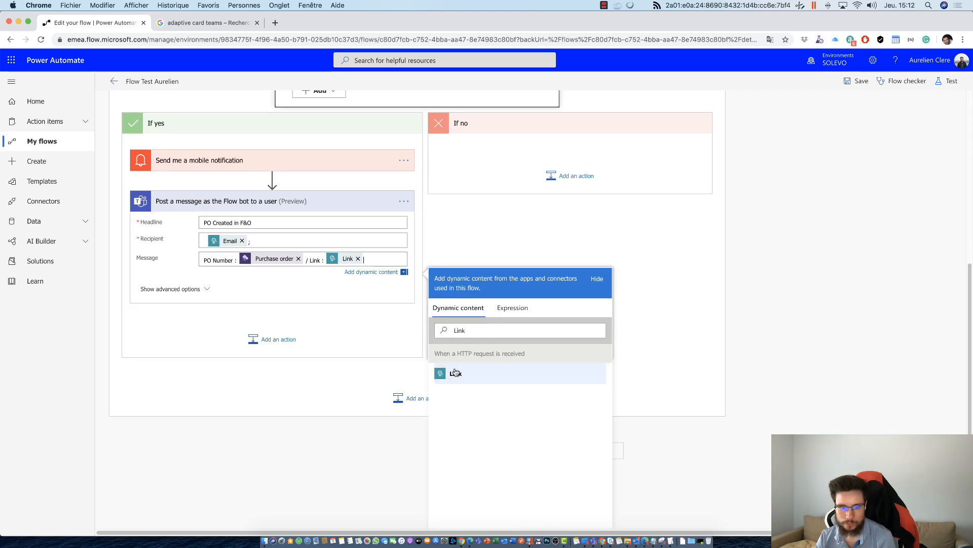
{"action": "left_click", "coordinate": [306, 333]}
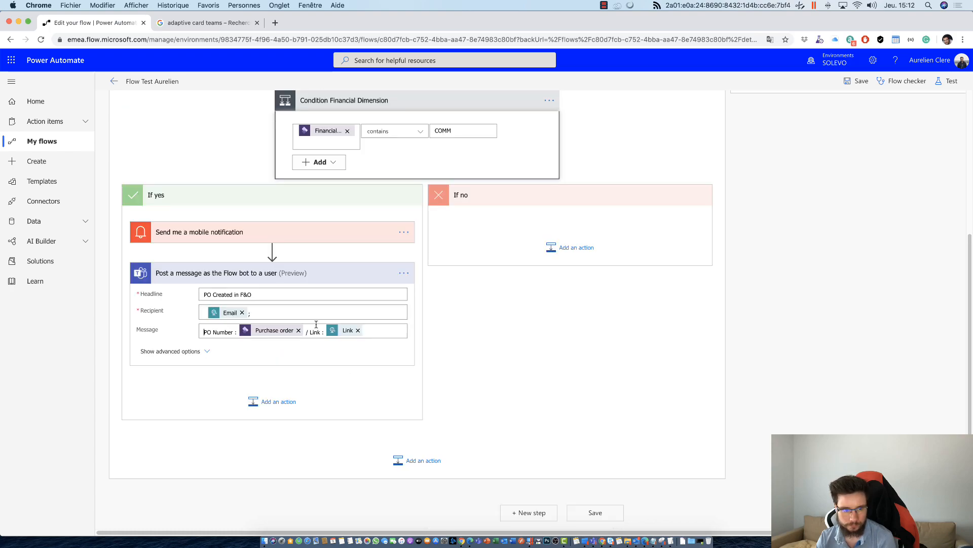
Step: Set IsAlert to Yes in the Teams message's advanced options and save the flow
{"action": "left_click", "coordinate": [180, 351]}
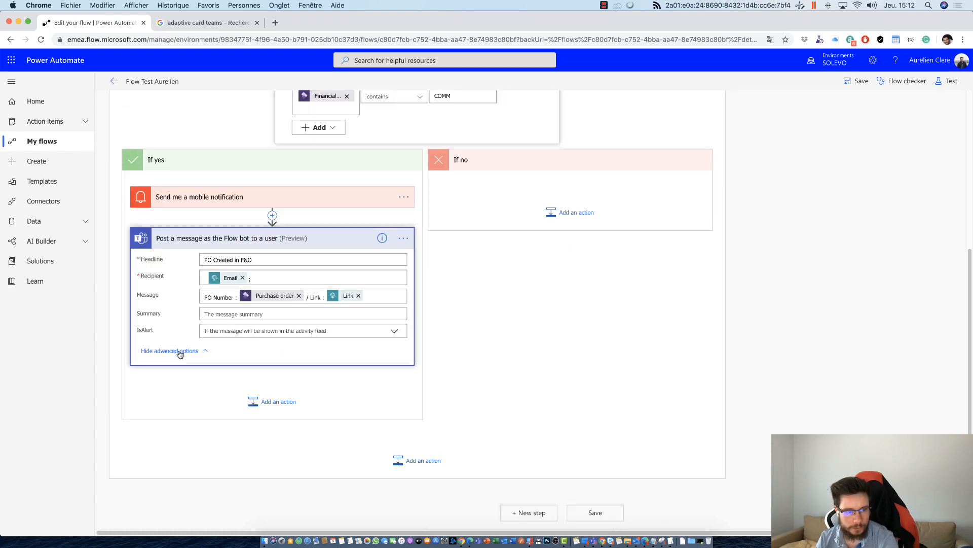
{"action": "left_click", "coordinate": [391, 330]}
{"action": "left_click", "coordinate": [254, 348]}
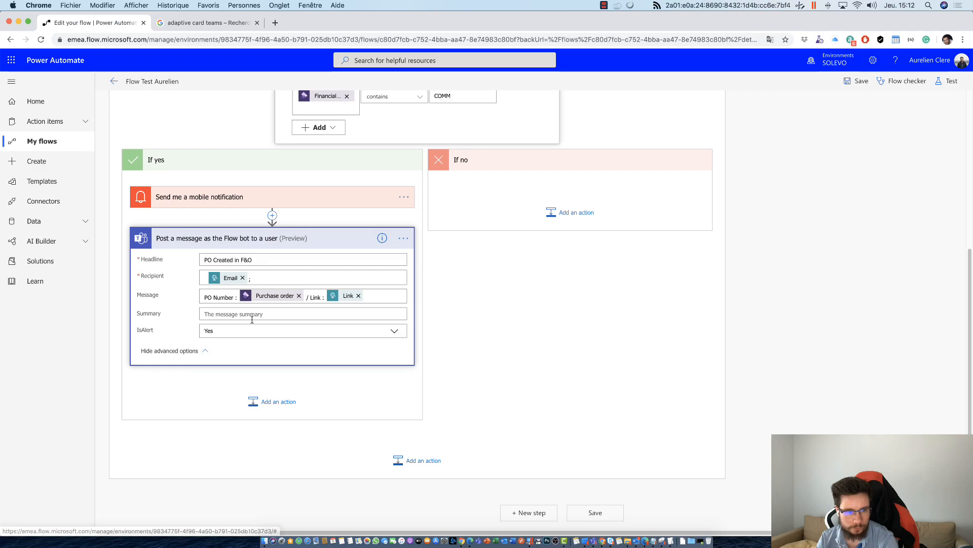
{"action": "left_click", "coordinate": [221, 427]}
{"action": "left_click", "coordinate": [857, 80]}
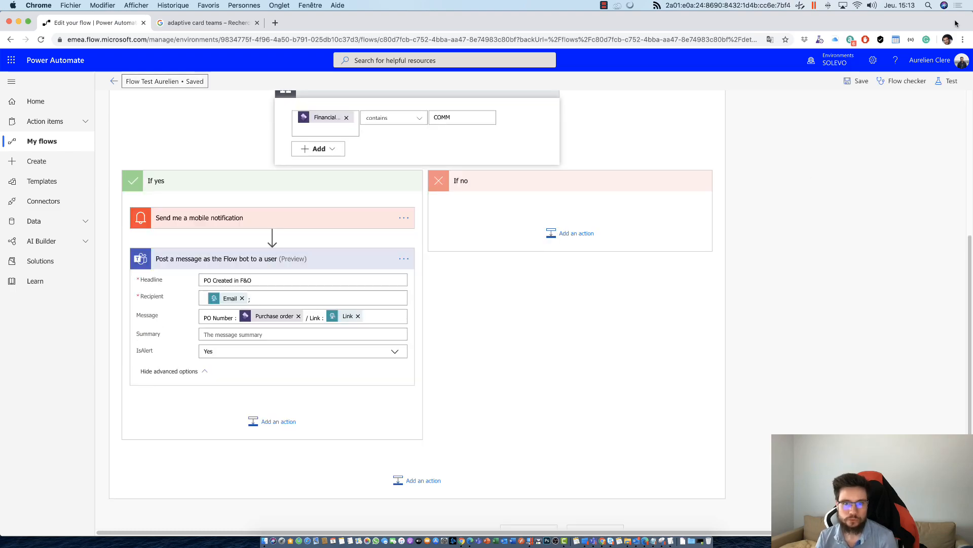
Step: Leave the flow editor and resubmit the flow run from Apr 9, 03:03 PM
{"action": "scroll", "coordinate": [728, 213], "scroll_direction": "up", "scroll_amount": 5}
{"action": "left_click", "coordinate": [114, 81]}
{"action": "left_click", "coordinate": [576, 120]}
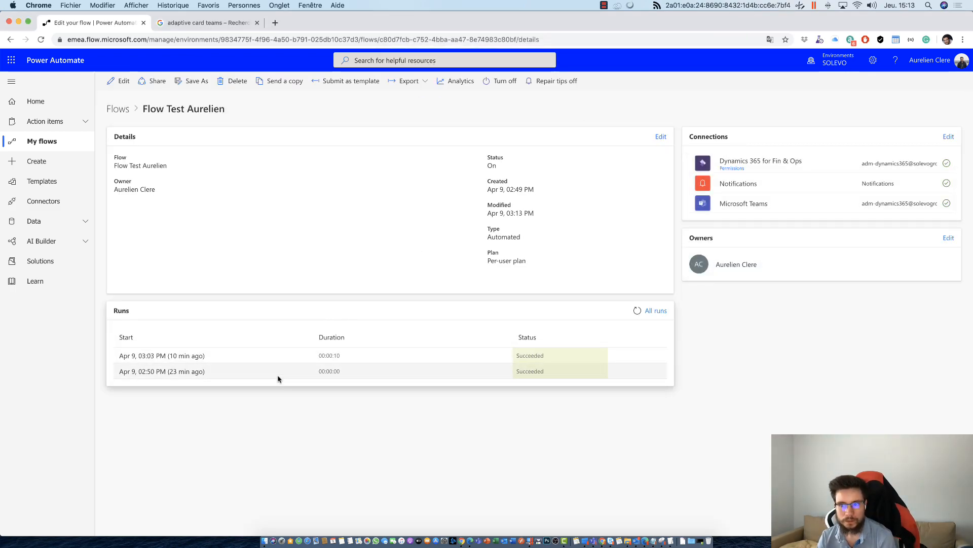
{"action": "left_click", "coordinate": [197, 357]}
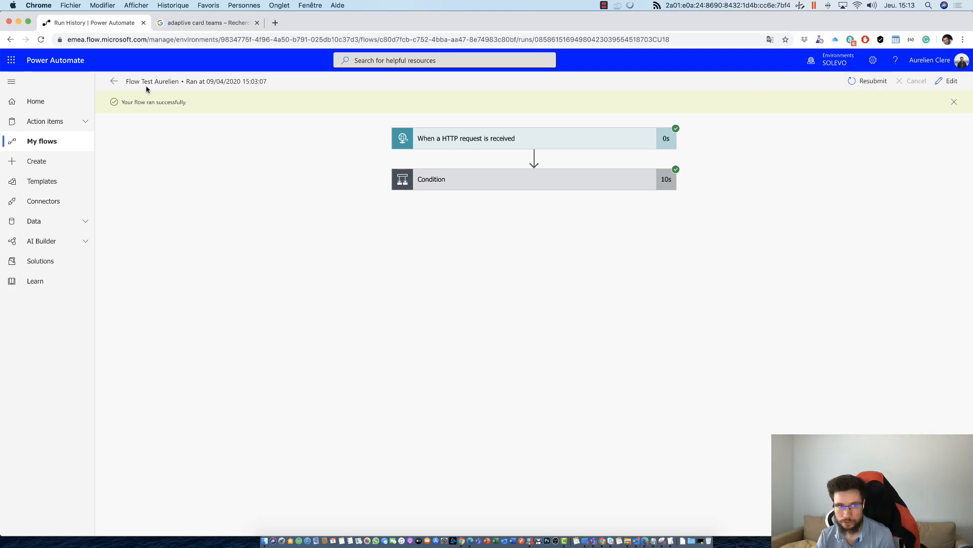
{"action": "left_click", "coordinate": [868, 81]}
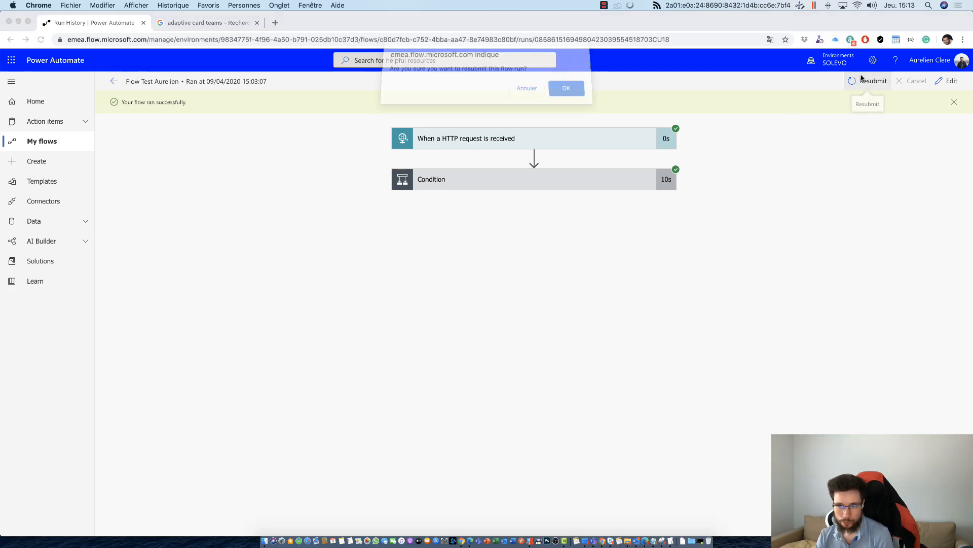
{"action": "left_click", "coordinate": [566, 92]}
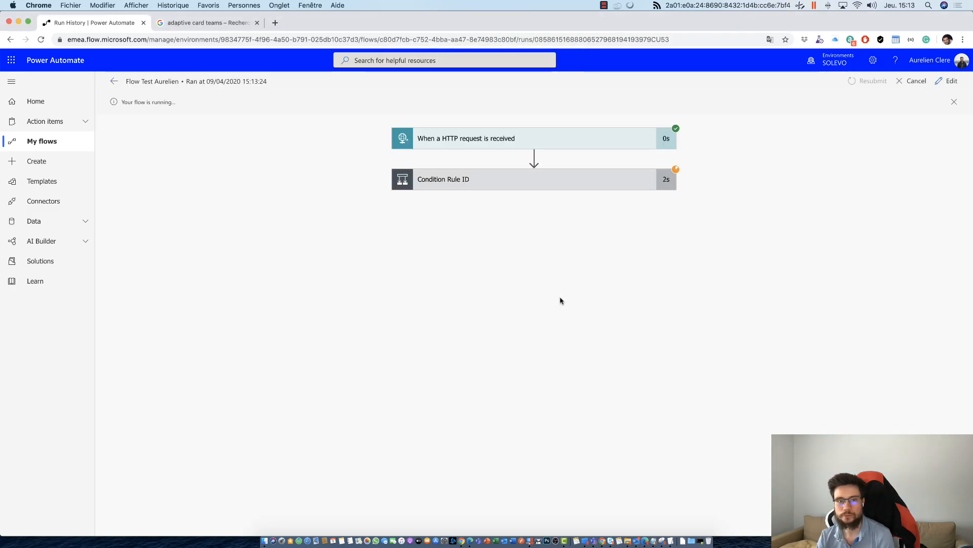
Step: Inspect the new run's Condition Rule ID and Condition Financial Dimension results and the mobile notification's details
{"action": "left_click", "coordinate": [511, 188]}
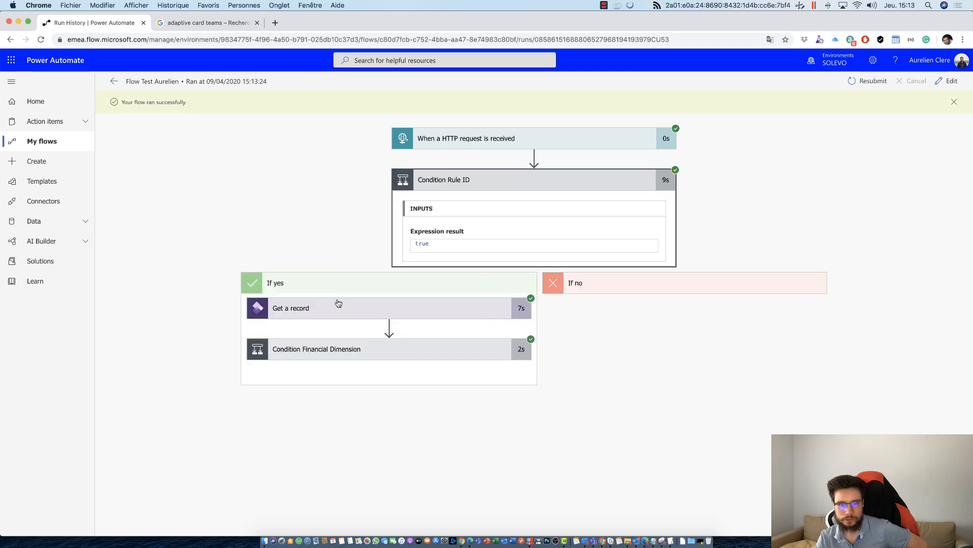
{"action": "left_click", "coordinate": [351, 358]}
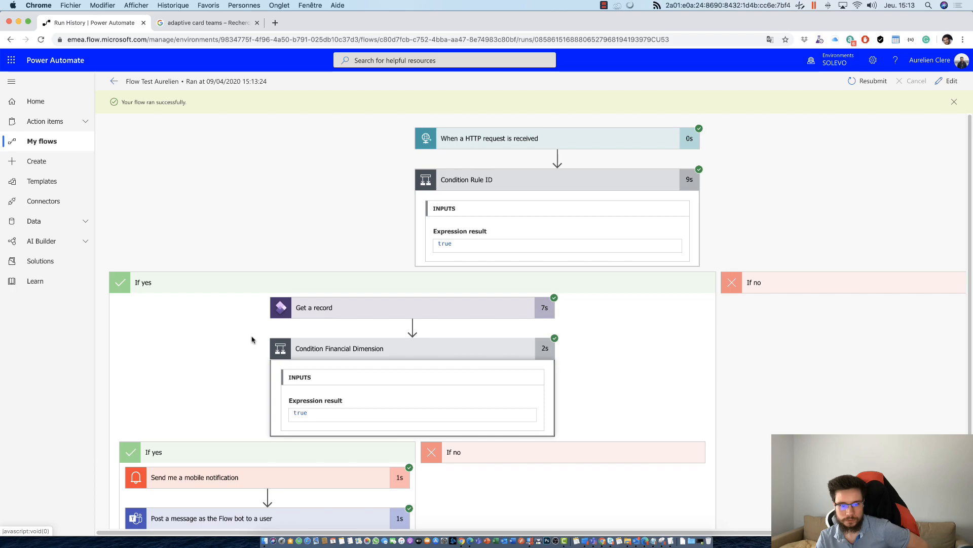
{"action": "scroll", "coordinate": [252, 338], "scroll_direction": "down", "scroll_amount": 2}
{"action": "left_click", "coordinate": [250, 397]}
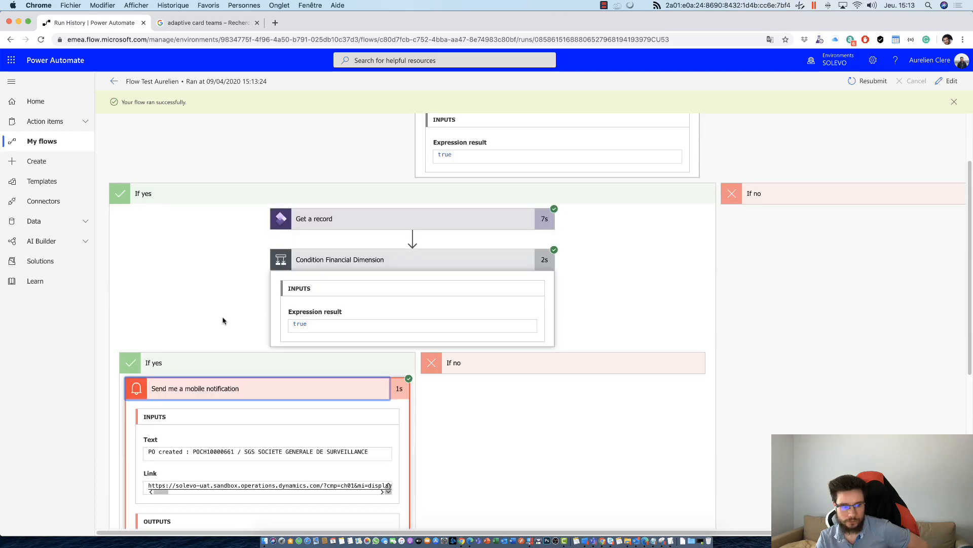
{"action": "left_click", "coordinate": [235, 381]}
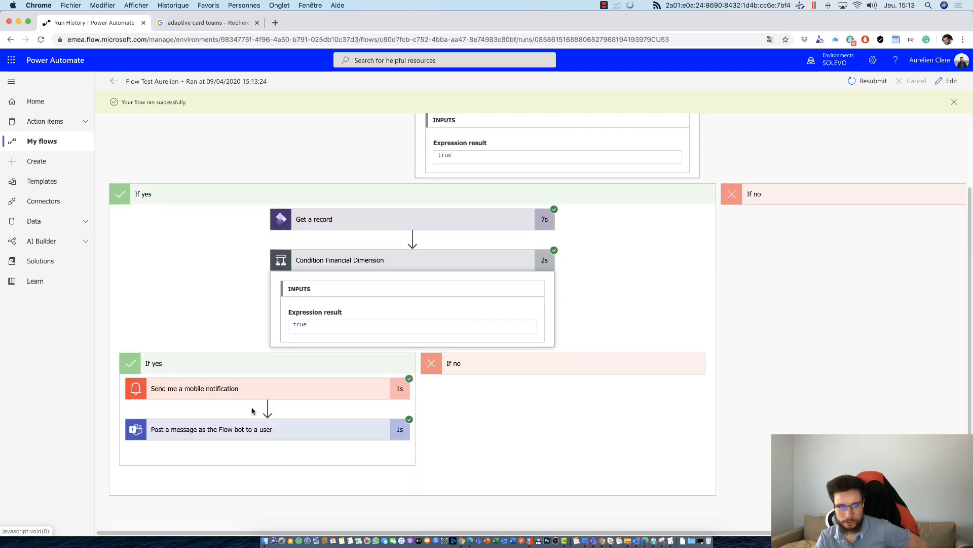
Step: Review the run's Get a record inputs and outputs and the expression result of Condition Financial Dimension
{"action": "scroll", "coordinate": [327, 246], "scroll_direction": "up", "scroll_amount": 2}
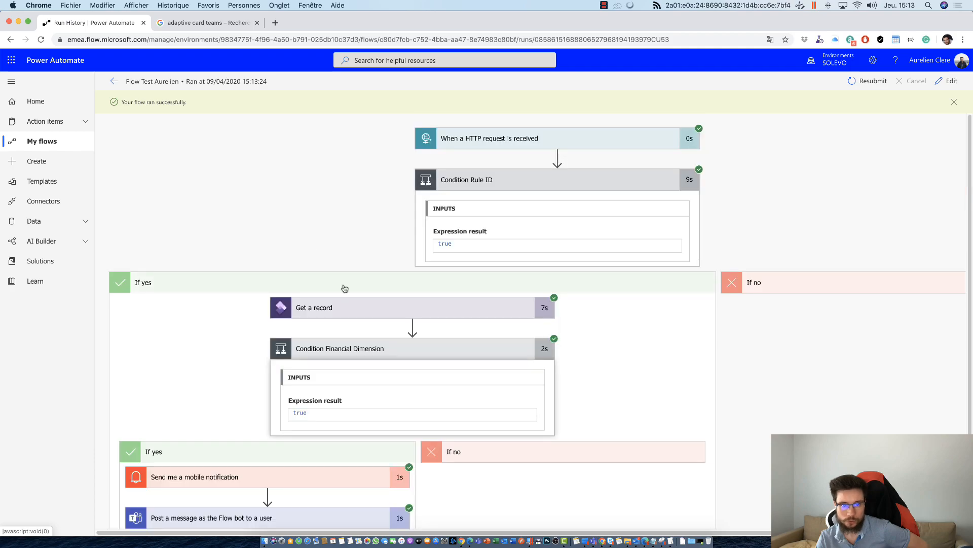
{"action": "left_click", "coordinate": [348, 320]}
{"action": "scroll", "coordinate": [180, 350], "scroll_direction": "down", "scroll_amount": 4}
{"action": "scroll", "coordinate": [304, 324], "scroll_direction": "up", "scroll_amount": 4}
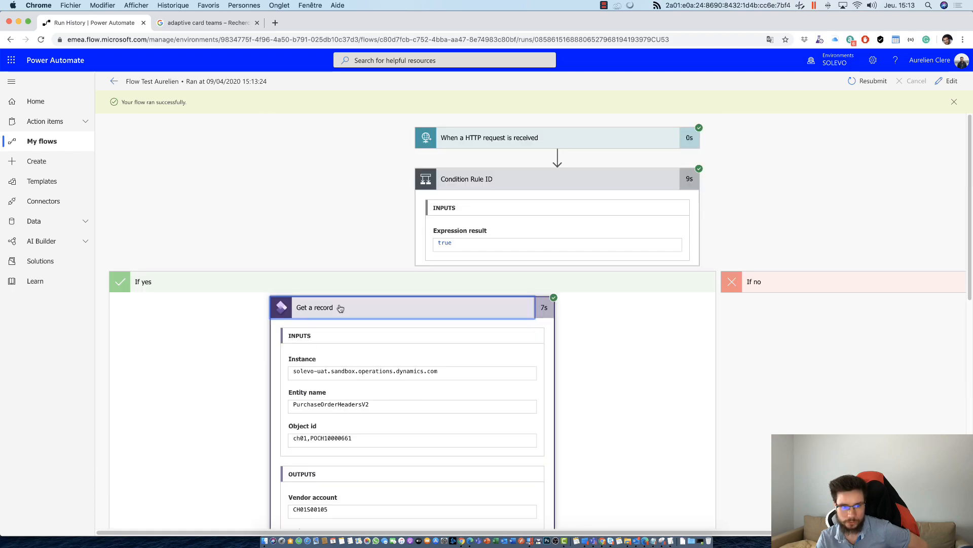
{"action": "left_click", "coordinate": [353, 312]}
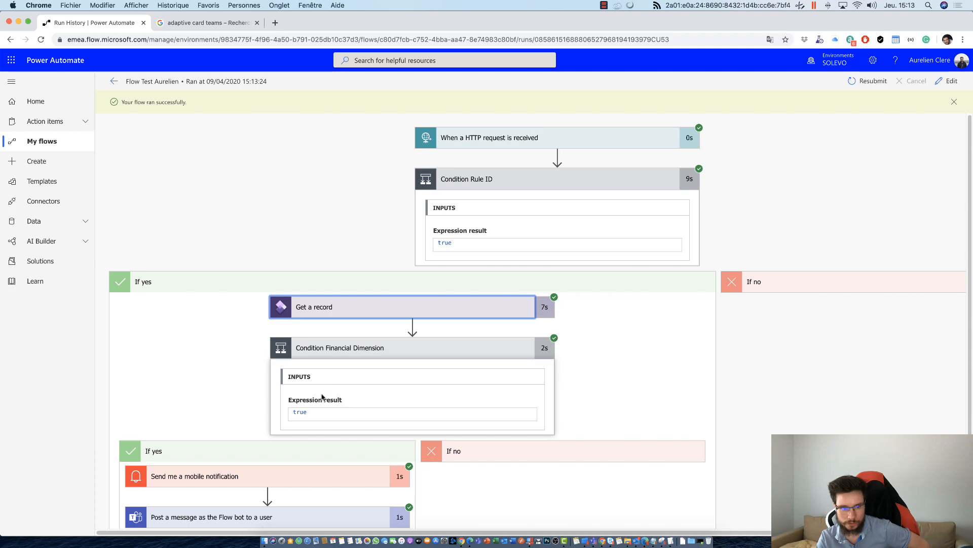
{"action": "scroll", "coordinate": [318, 396], "scroll_direction": "down", "scroll_amount": 1}
{"action": "left_click_drag", "start_coordinate": [319, 397], "coordinate": [273, 396]}
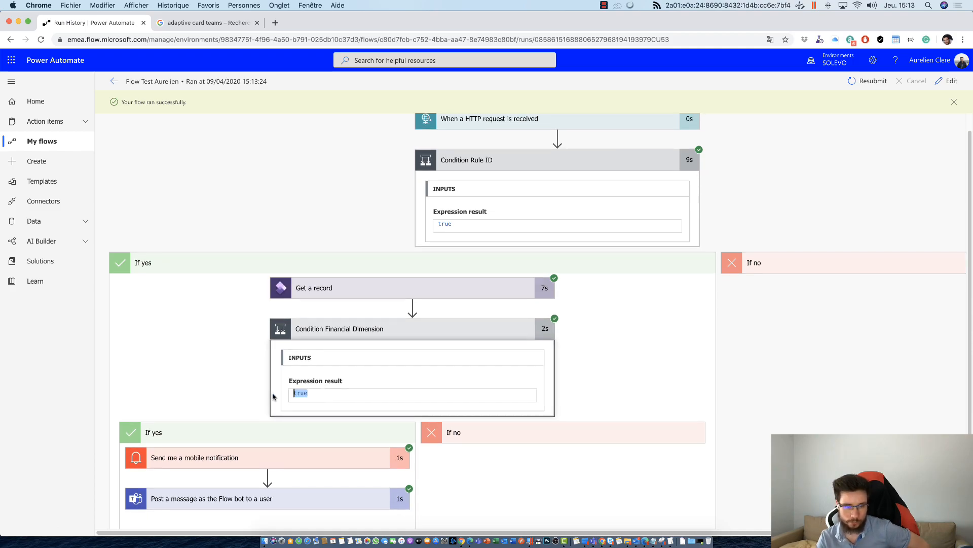
{"action": "left_click", "coordinate": [317, 364]}
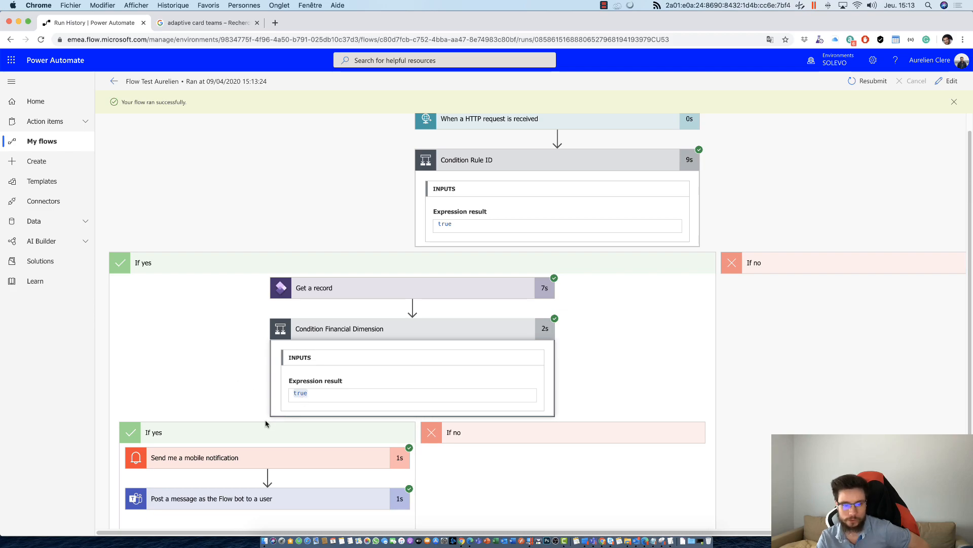
{"action": "scroll", "coordinate": [267, 424], "scroll_direction": "down", "scroll_amount": 4}
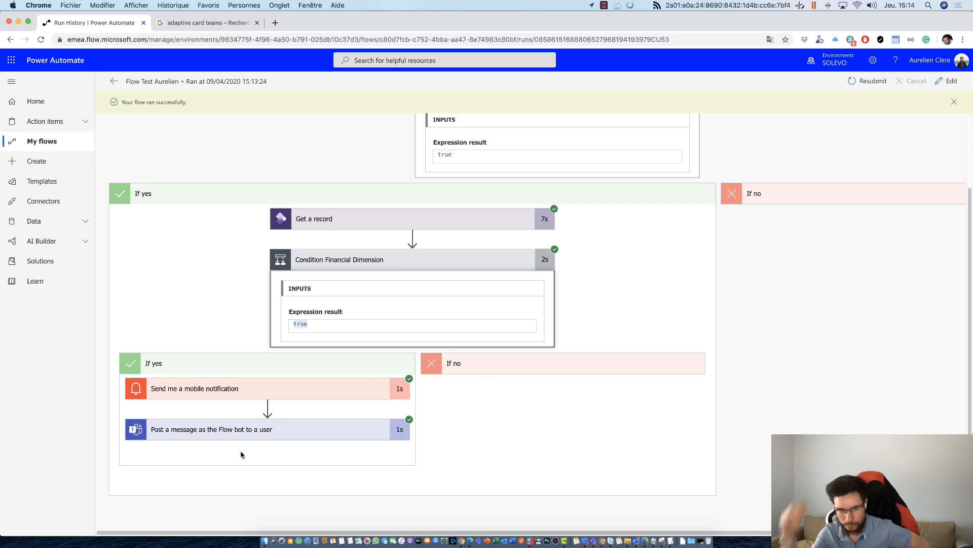
Step: Examine the run inputs and outputs of the mobile notification and of the Teams Flow bot message
{"action": "left_click", "coordinate": [216, 391]}
{"action": "scroll", "coordinate": [184, 337], "scroll_direction": "down", "scroll_amount": 5}
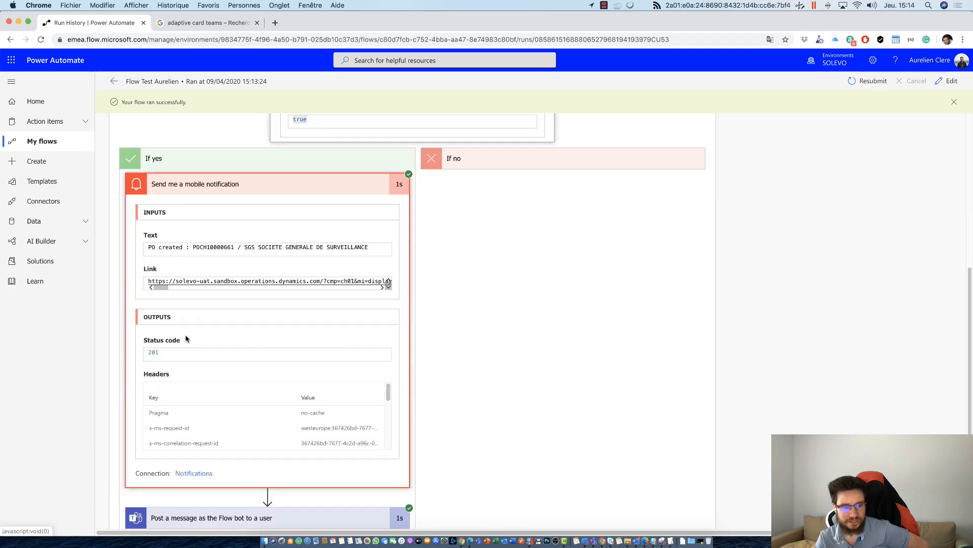
{"action": "left_click", "coordinate": [217, 197]}
{"action": "left_click", "coordinate": [237, 429]}
{"action": "scroll", "coordinate": [224, 395], "scroll_direction": "down", "scroll_amount": 6}
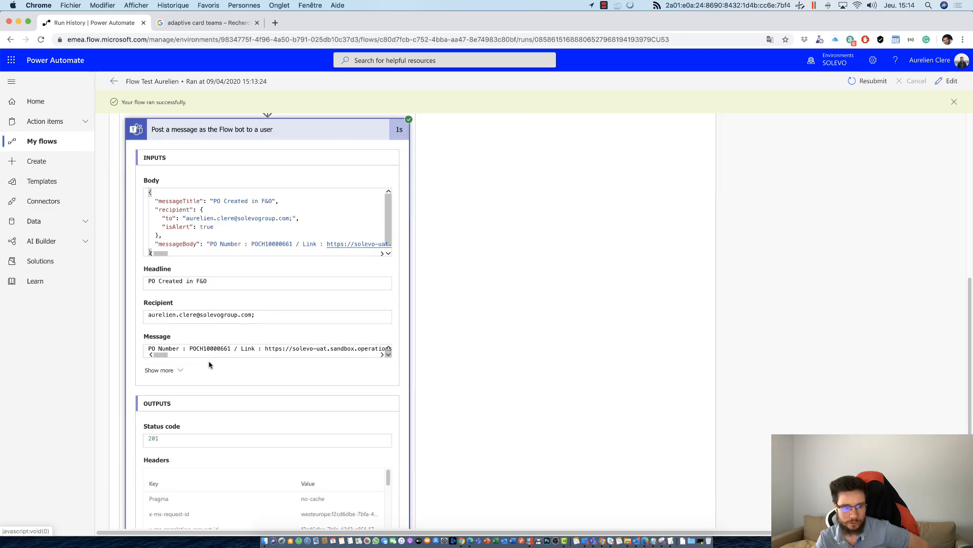
{"action": "scroll", "coordinate": [210, 364], "scroll_direction": "down", "scroll_amount": 4}
{"action": "scroll", "coordinate": [211, 363], "scroll_direction": "up", "scroll_amount": 10}
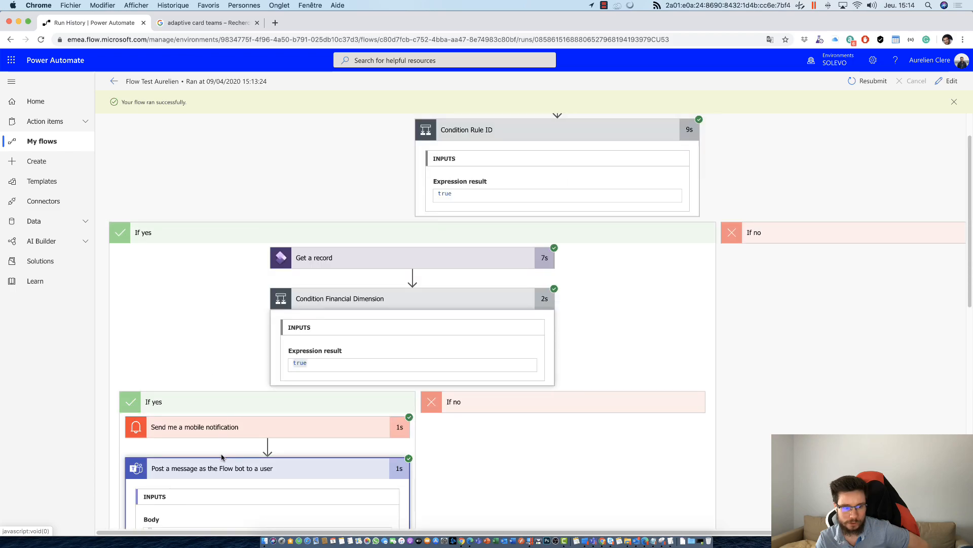
{"action": "left_click", "coordinate": [221, 465]}
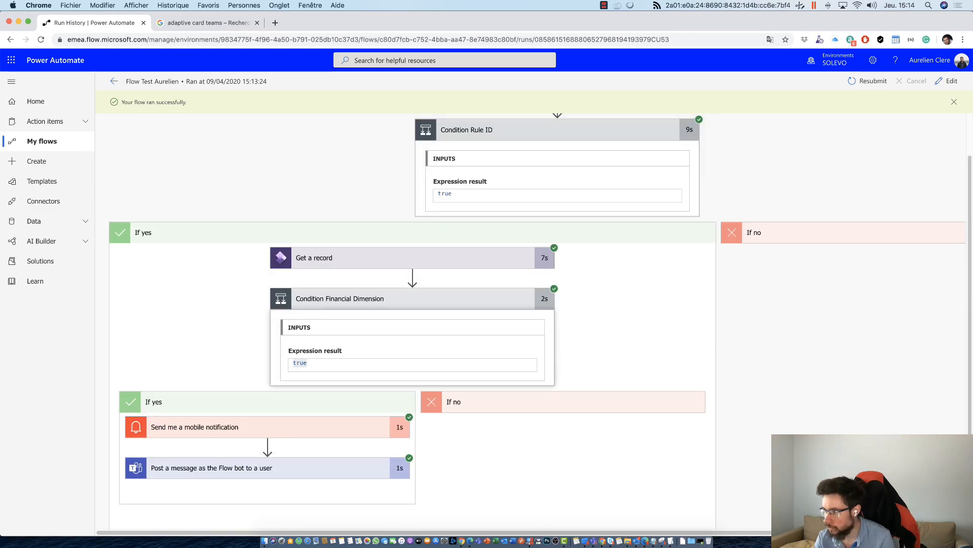
{"action": "key", "text": "super+alt+2"}
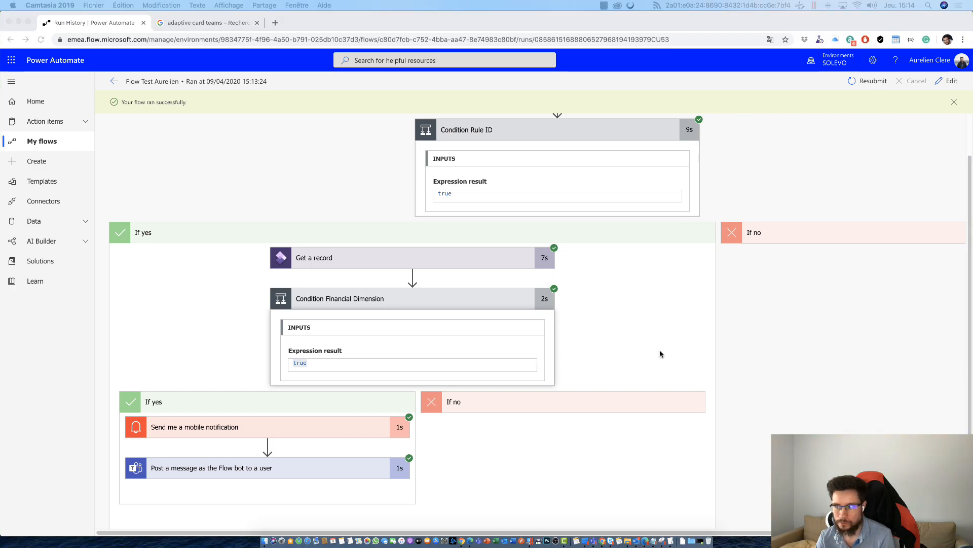
{"action": "left_click", "coordinate": [760, 362]}
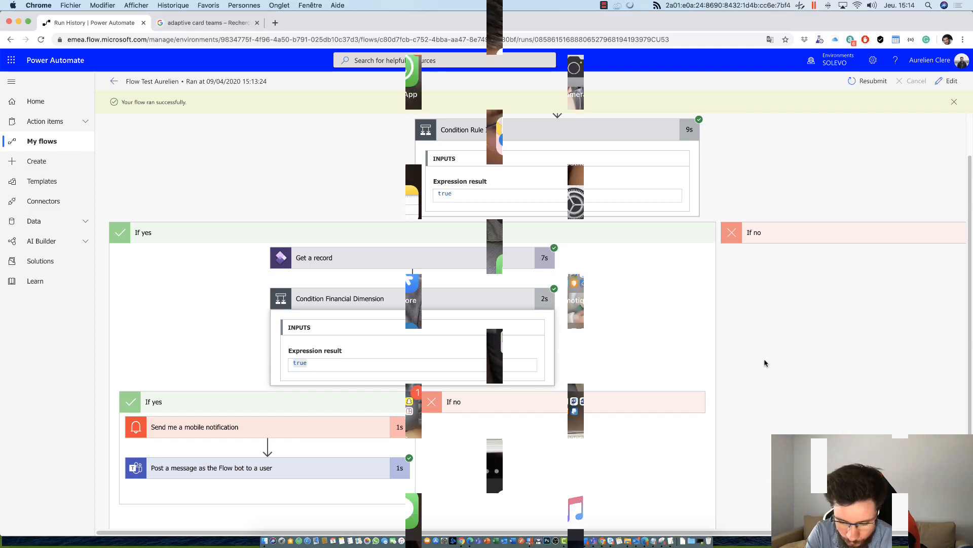
Step: On the phone, dismiss the Home Coach notification and open the Power Automate notification about the created purchase order
{"action": "left_click_drag", "start_coordinate": [486, 4], "coordinate": [487, 405]}
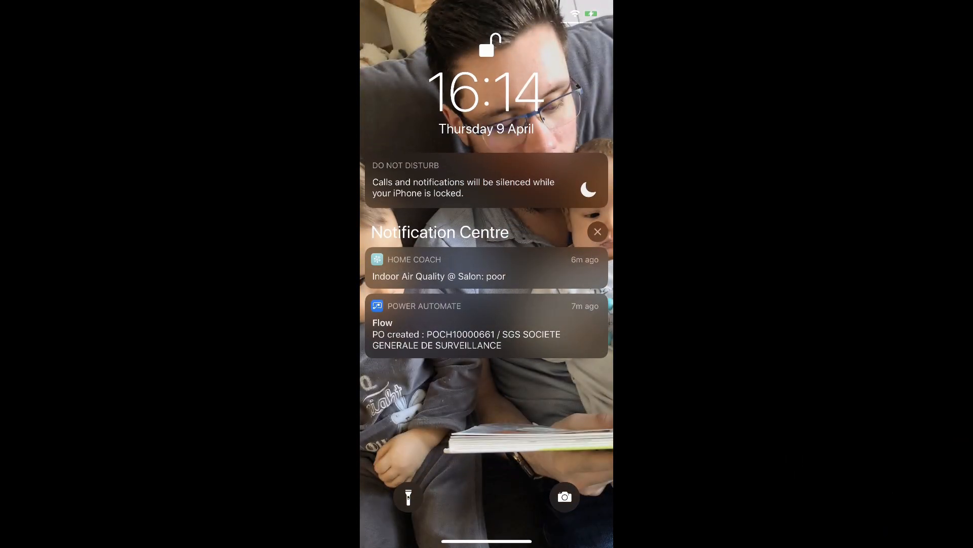
{"action": "left_click_drag", "start_coordinate": [558, 269], "coordinate": [385, 269]}
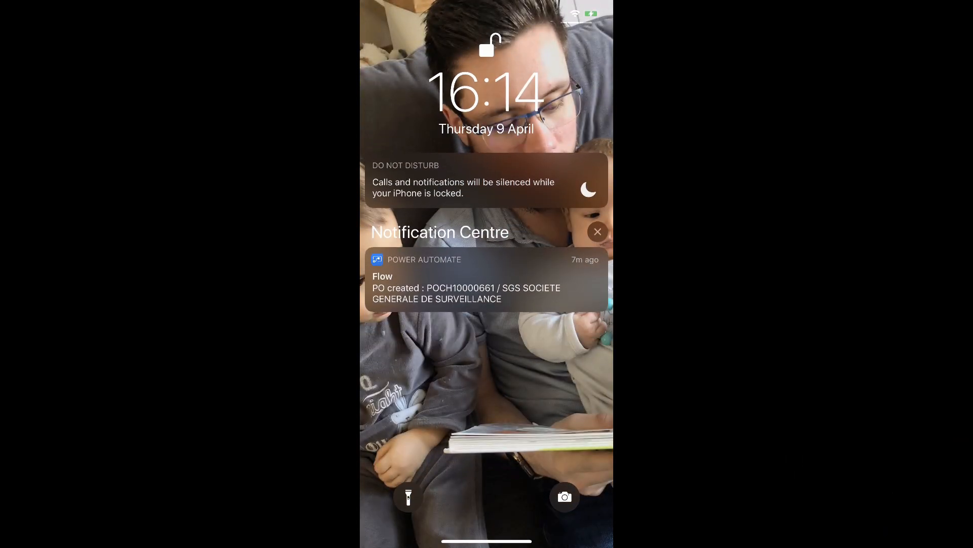
{"action": "left_click_drag", "start_coordinate": [487, 540], "coordinate": [486, 254]}
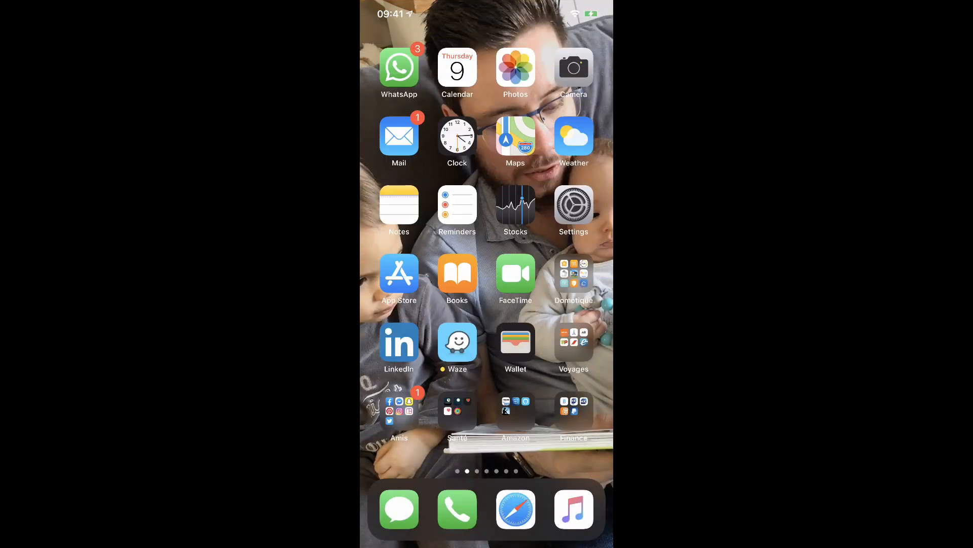
{"action": "left_click_drag", "start_coordinate": [487, 4], "coordinate": [487, 406]}
{"action": "left_click", "coordinate": [487, 282]}
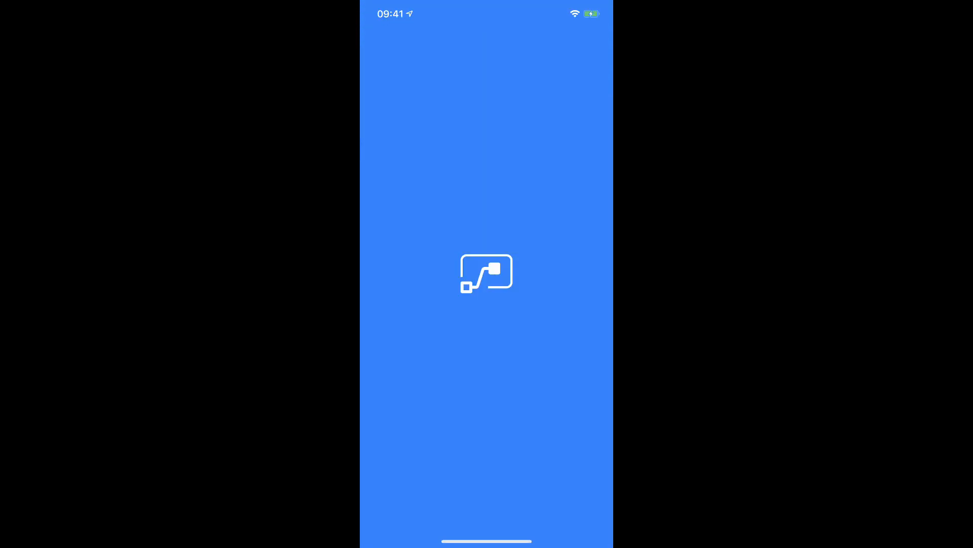